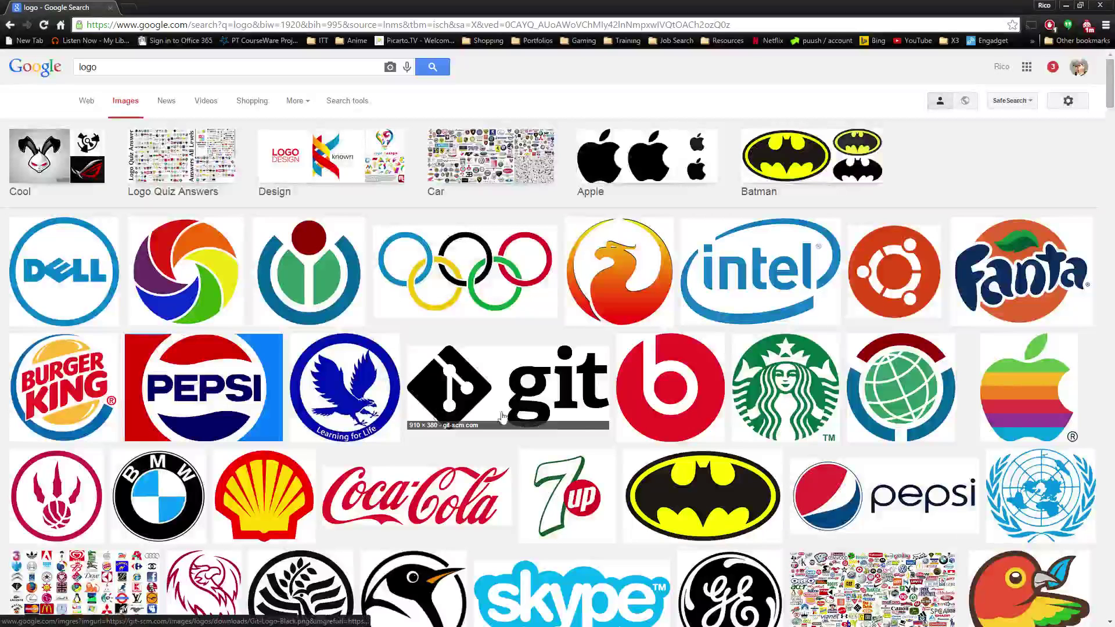
# - Browse the image search results for "logo" to examine the shapes and lettering of well-known brand logos
pyautogui.doubleClick(122, 68)
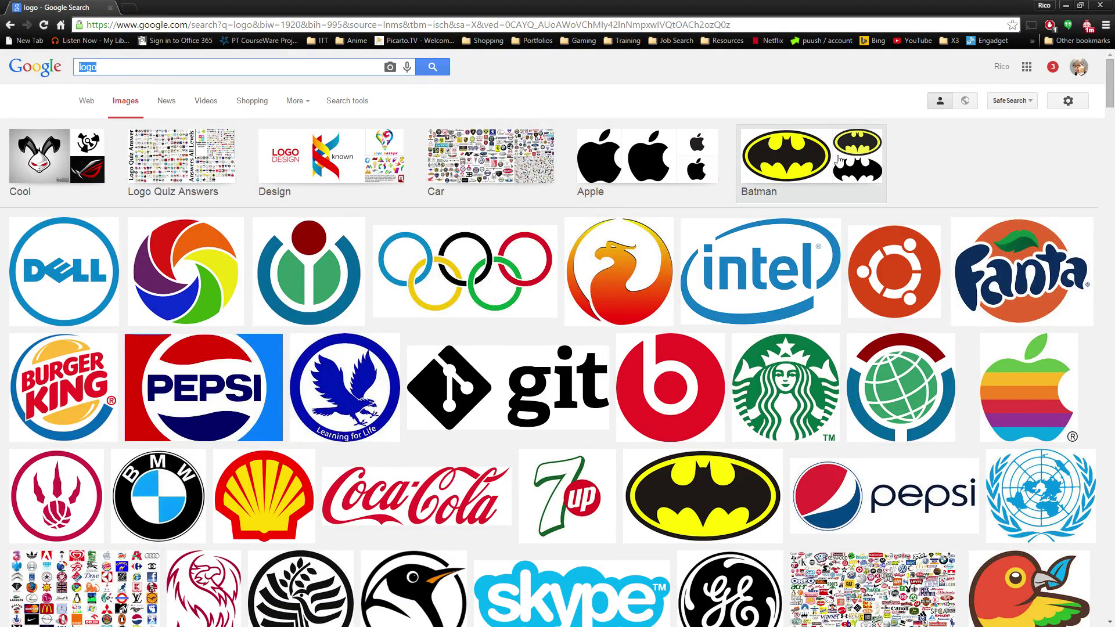
pyautogui.scroll(-4, 400, 429)
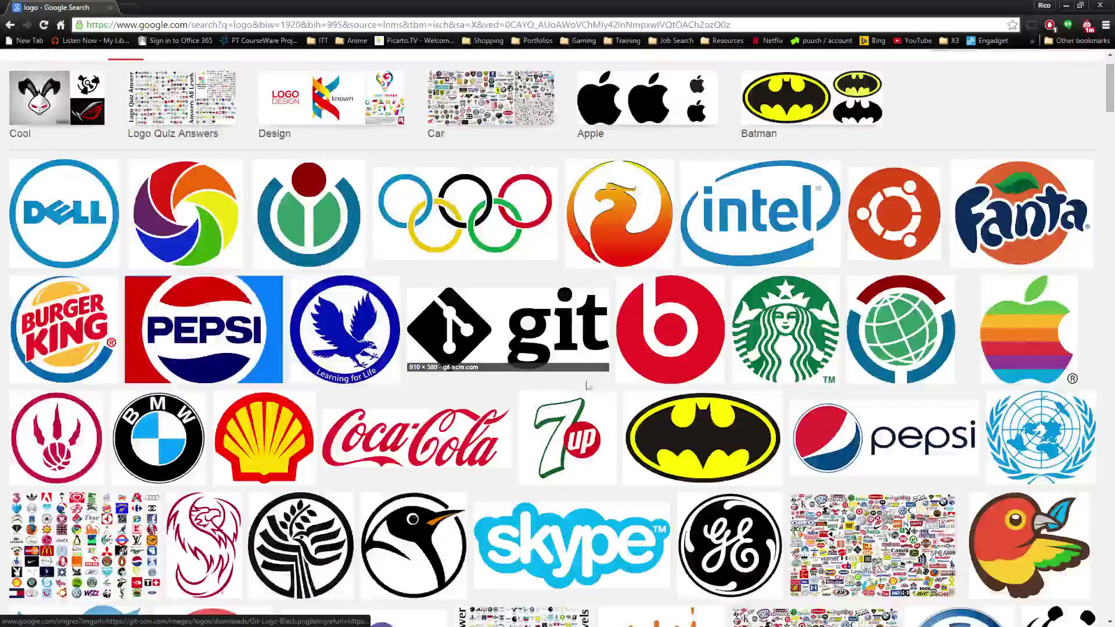
pyautogui.scroll(-4, 400, 429)
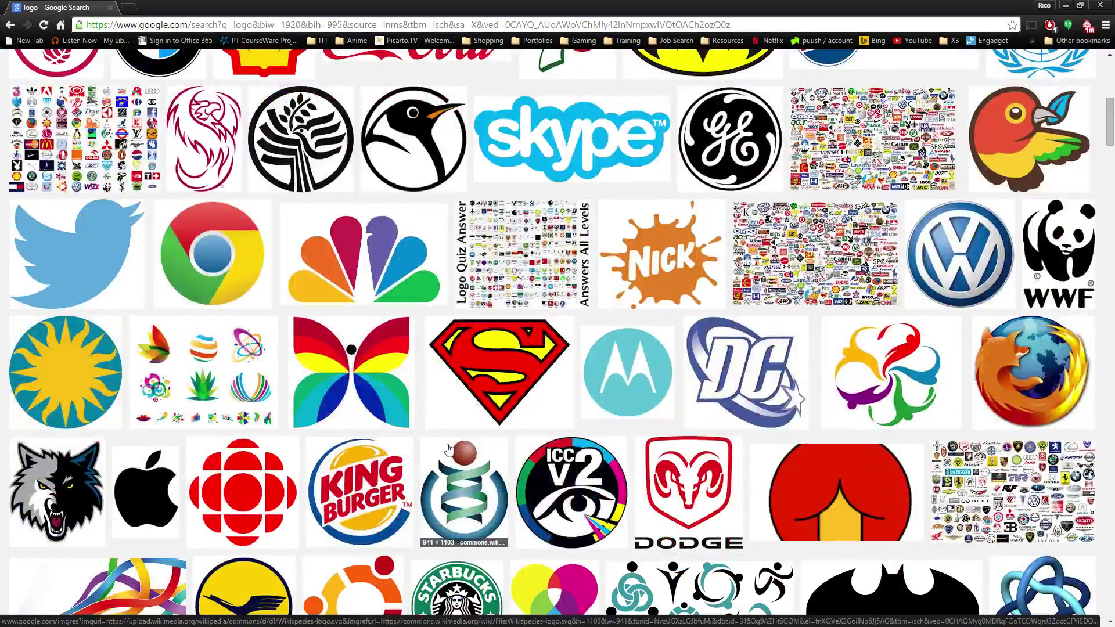
pyautogui.scroll(-8, 449, 448)
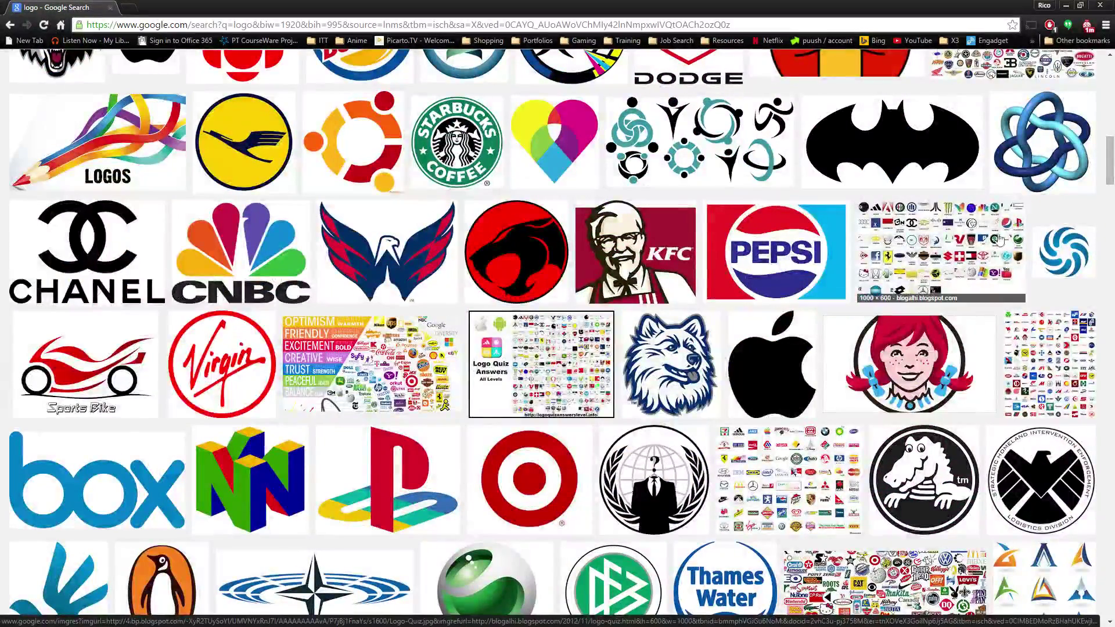
pyautogui.scroll(-4, 540, 366)
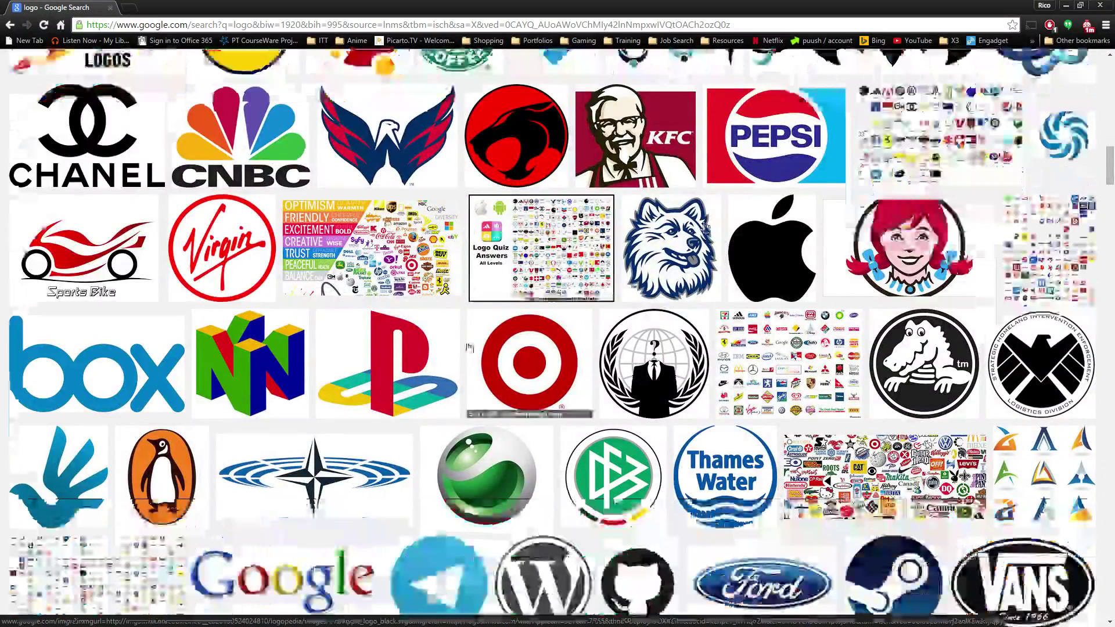
pyautogui.scroll(-5, 447, 314)
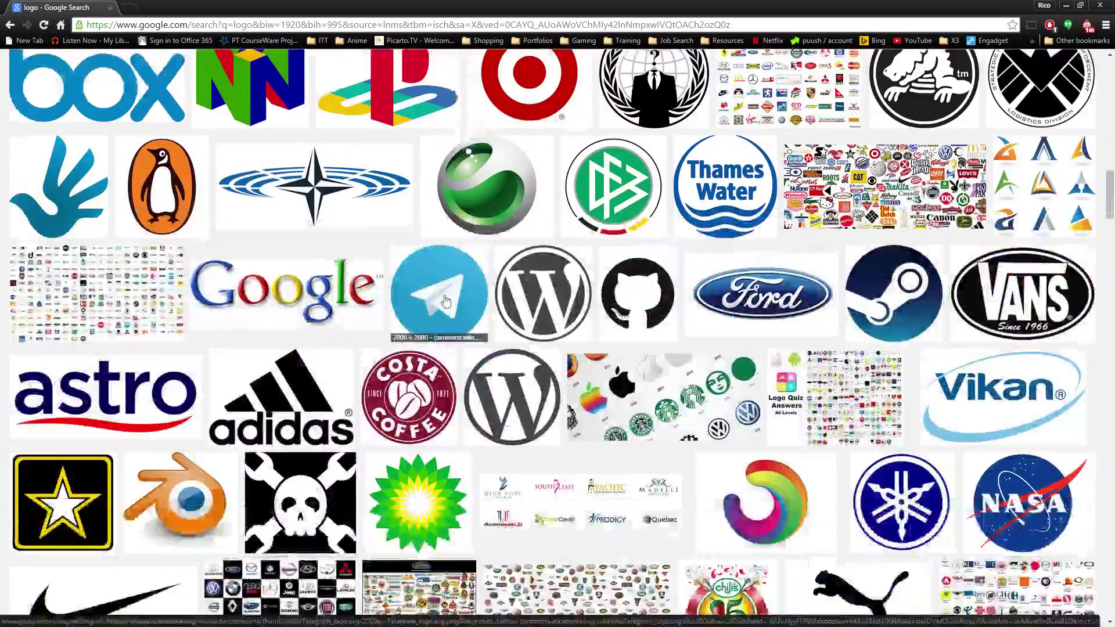
pyautogui.scroll(-1, 447, 314)
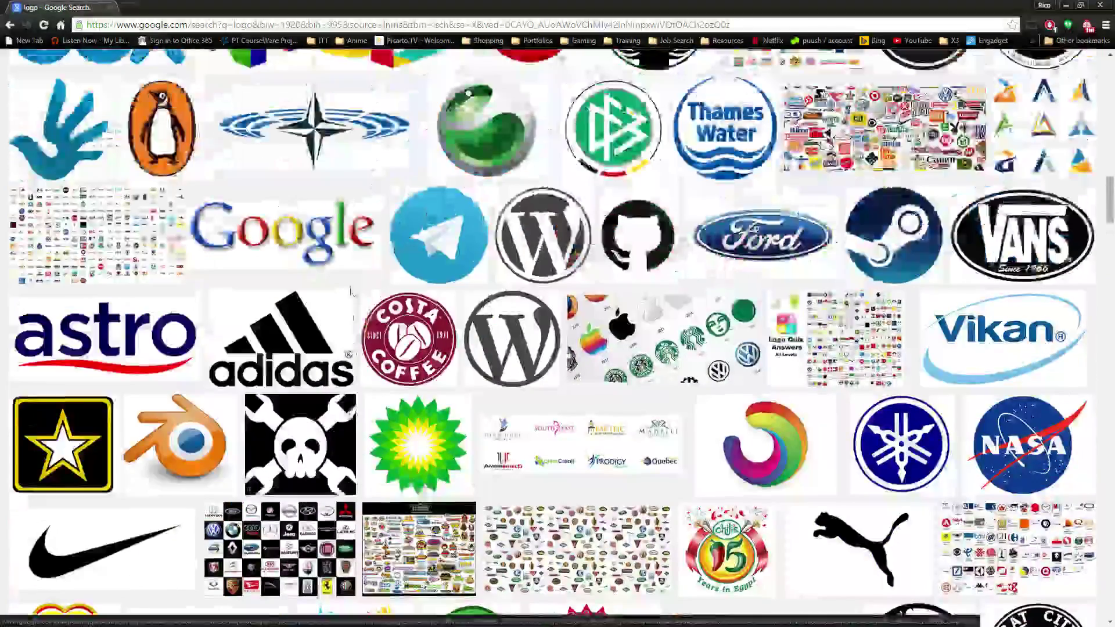
pyautogui.scroll(2, 185, 397)
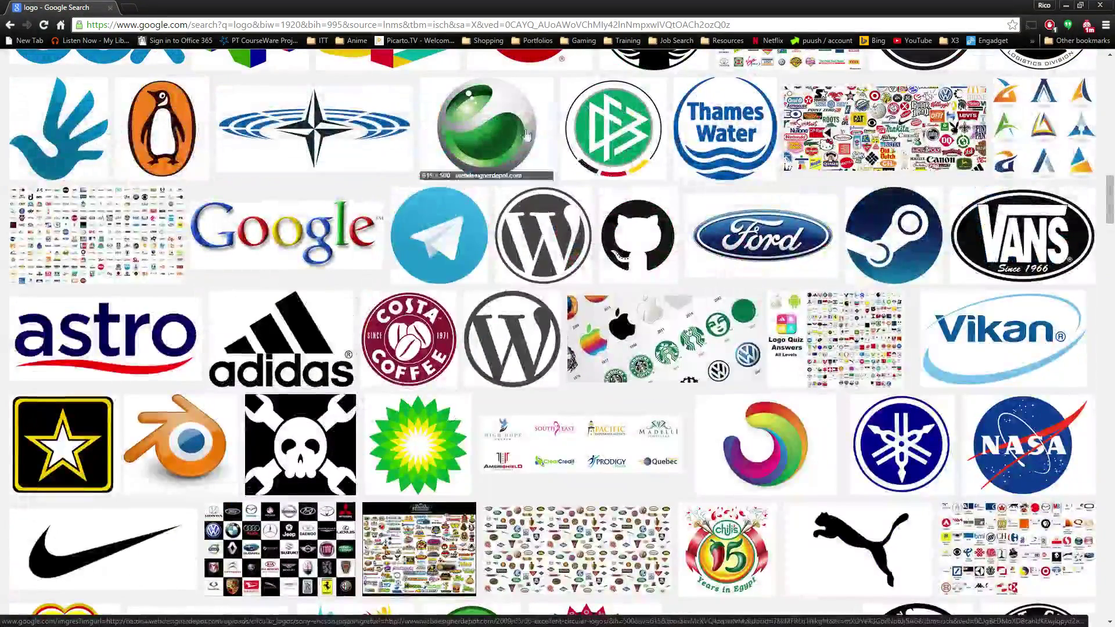
pyautogui.scroll(10, 427, 240)
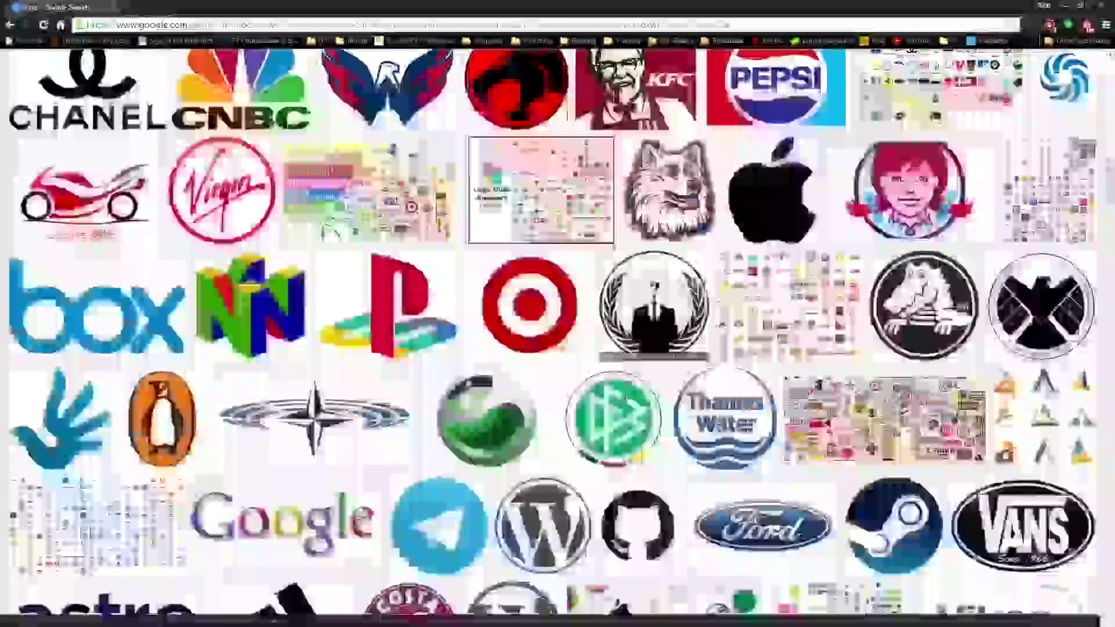
pyautogui.scroll(8, 665, 398)
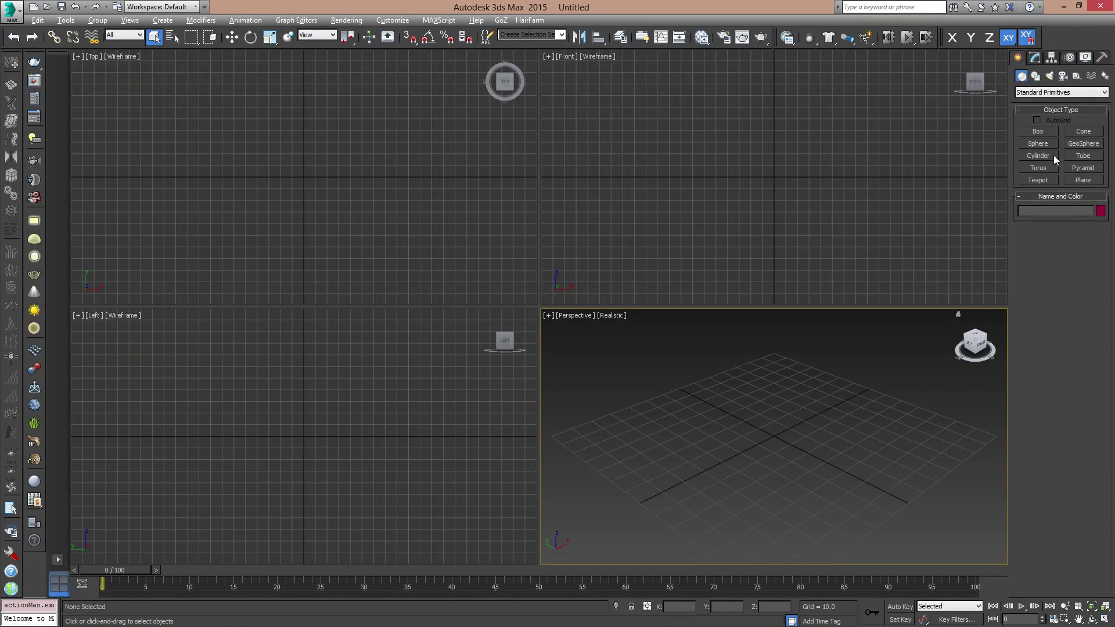
# - Switch to 3ds Max and place a Text spline near the centre of the Front view
pyautogui.click(1035, 76)
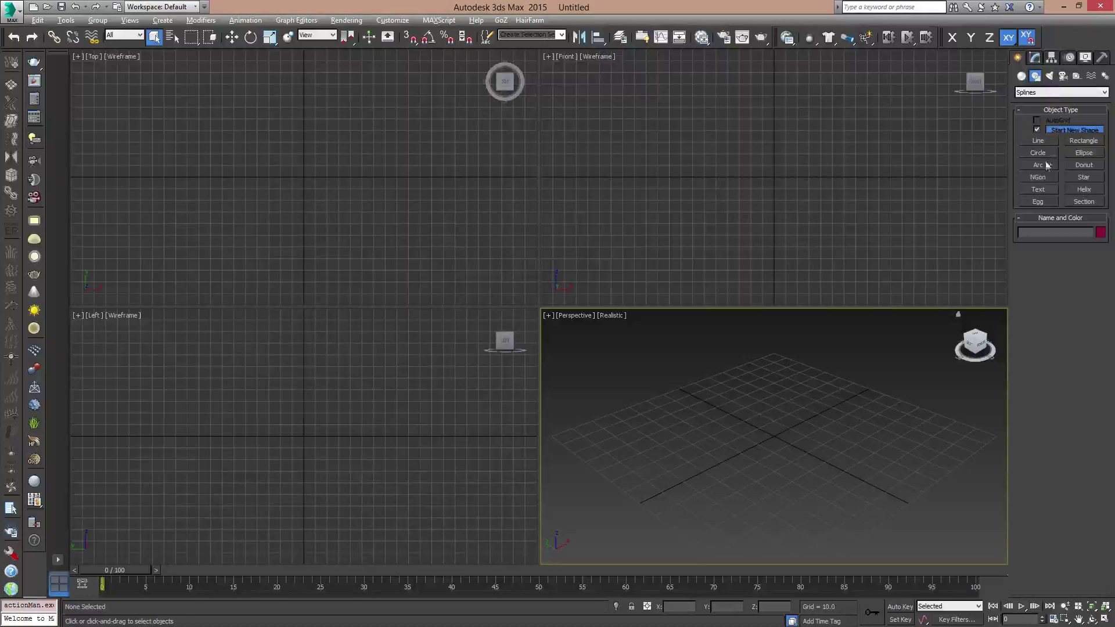
pyautogui.click(1037, 189)
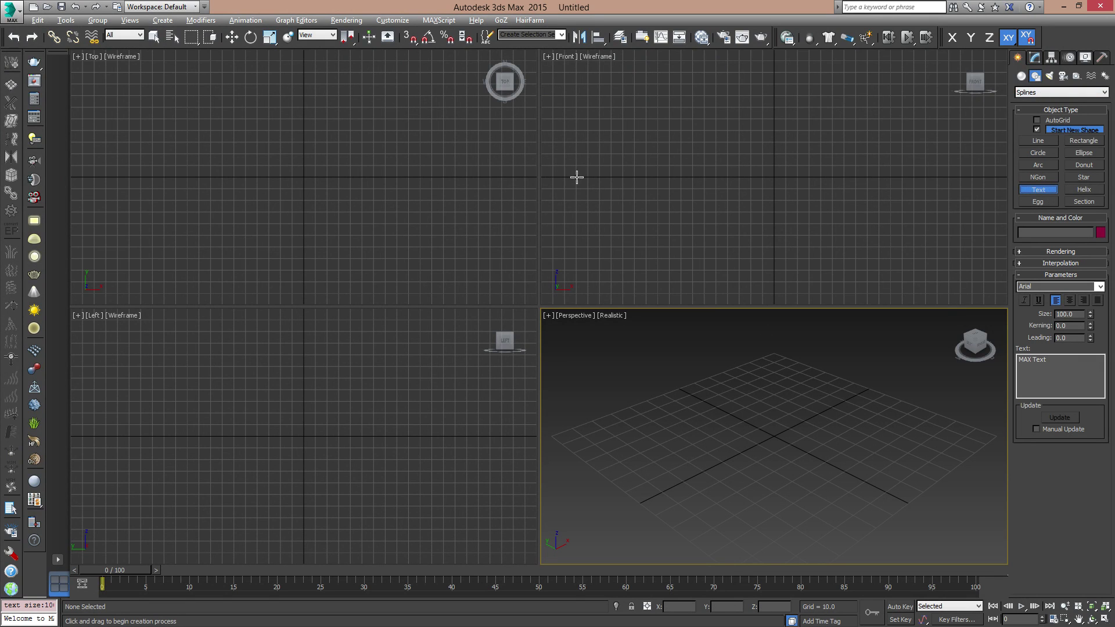
pyautogui.moveTo(727, 198)
pyautogui.mouseDown(button='middle')
pyautogui.moveTo(644, 249)
pyautogui.moveTo(721, 202)
pyautogui.mouseUp(button='middle')
pyautogui.moveTo(734, 169); pyautogui.dragTo(796, 204)
pyautogui.scroll(-2, 794, 183)
pyautogui.moveTo(794, 183); pyautogui.dragTo(774, 175, button='middle')
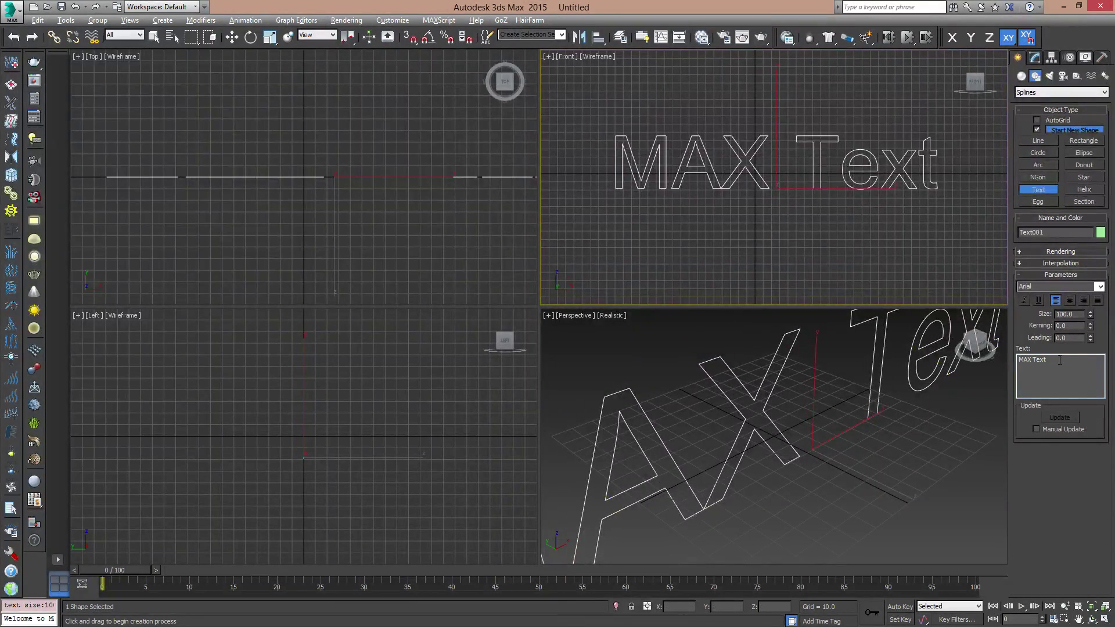
# - Replace the text spline's wording with "Logo Design"
pyautogui.moveTo(1060, 360); pyautogui.dragTo(1019, 360)
pyautogui.write('Logo Design')
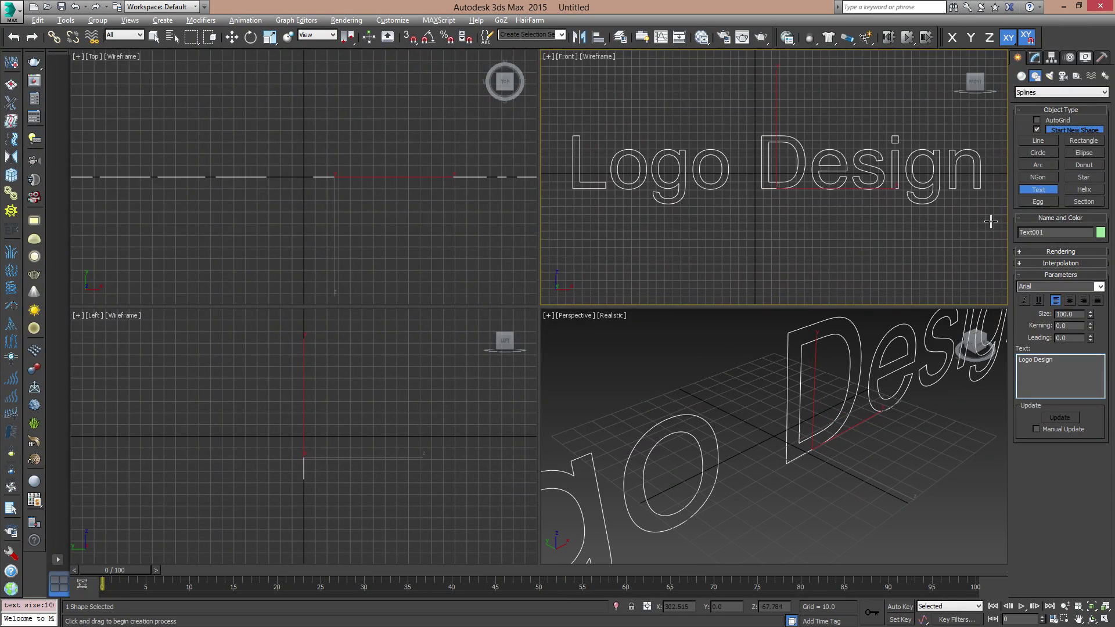
pyautogui.moveTo(780, 131); pyautogui.dragTo(720, 174, button='middle')
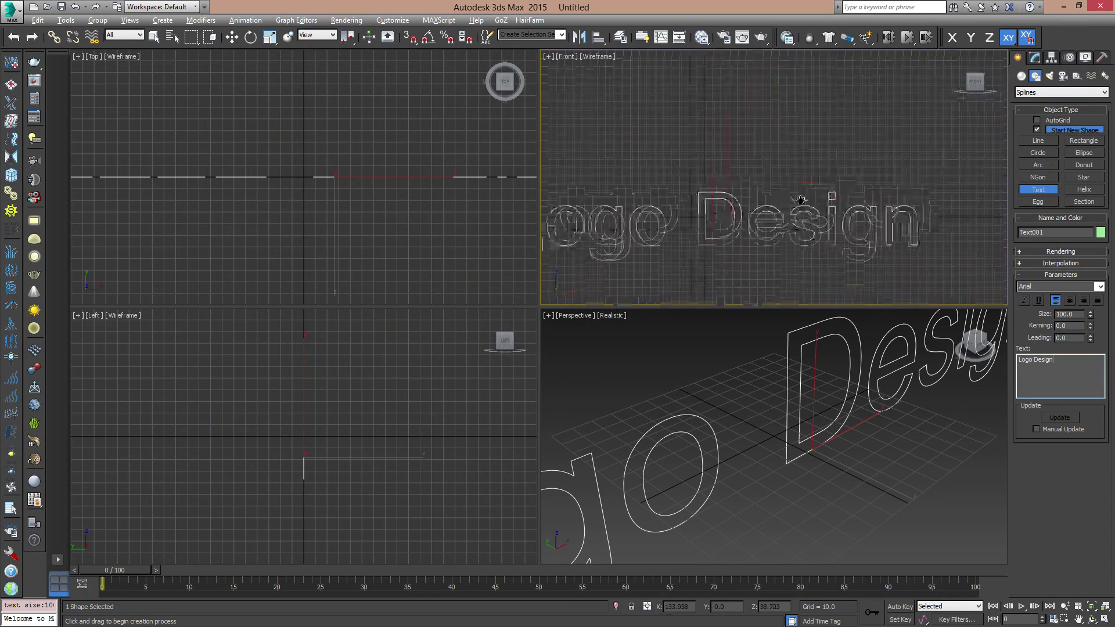
pyautogui.scroll(-3, 818, 129)
pyautogui.moveTo(789, 146)
pyautogui.mouseDown(button='middle')
pyautogui.moveTo(785, 170)
pyautogui.moveTo(792, 152)
pyautogui.mouseUp(button='middle')
pyautogui.scroll(3, 782, 174)
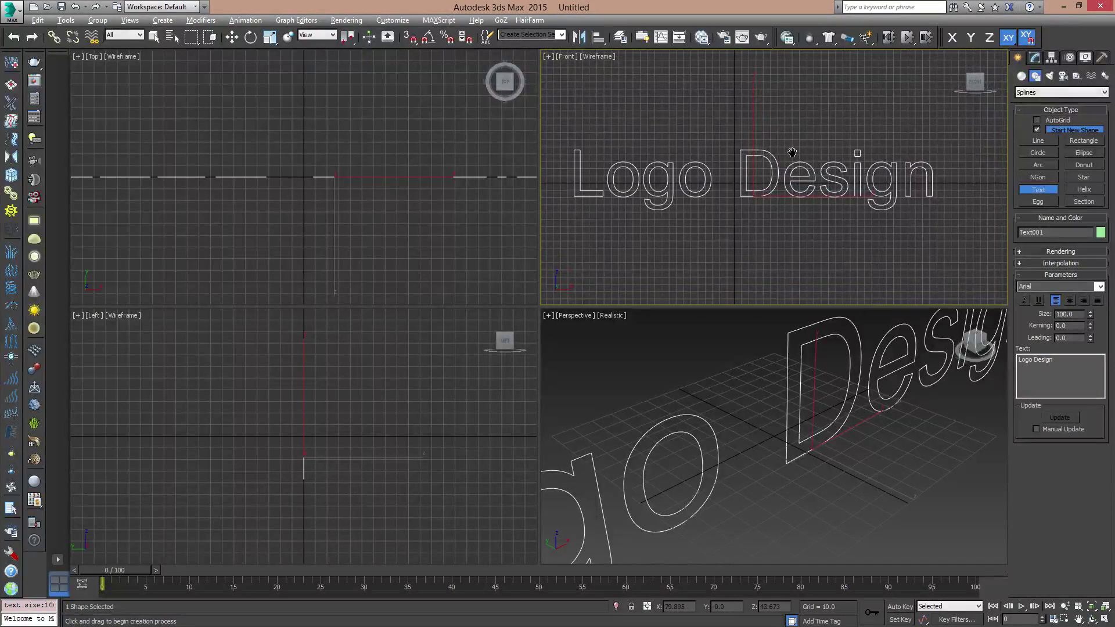
# - Apply an Extrude modifier to the "Logo Design" text
pyautogui.click(1036, 58)
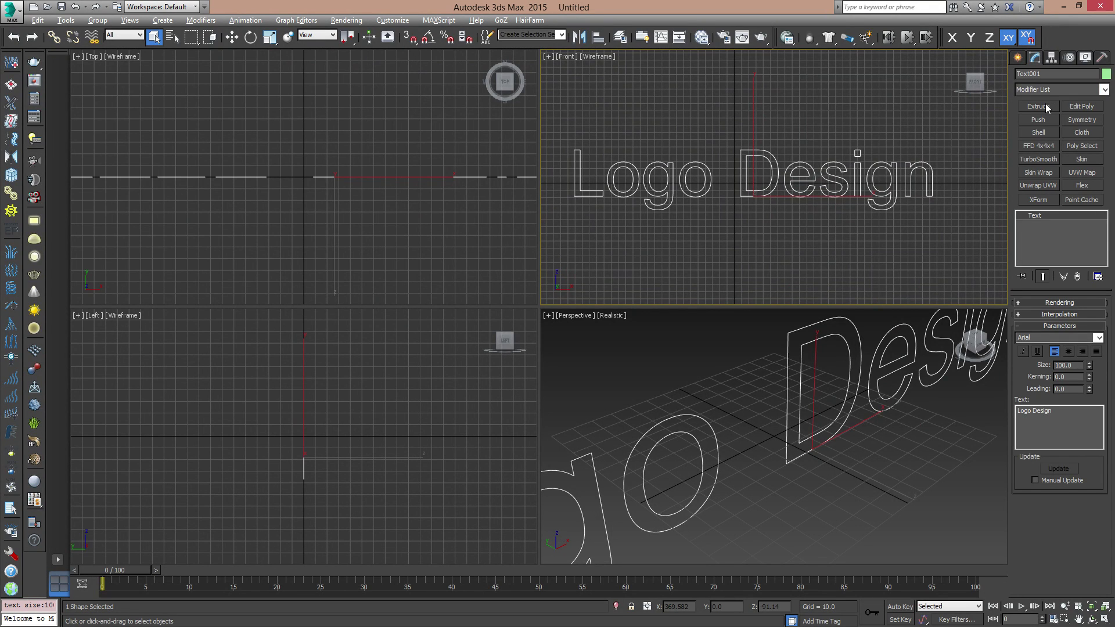
pyautogui.click(1103, 89)
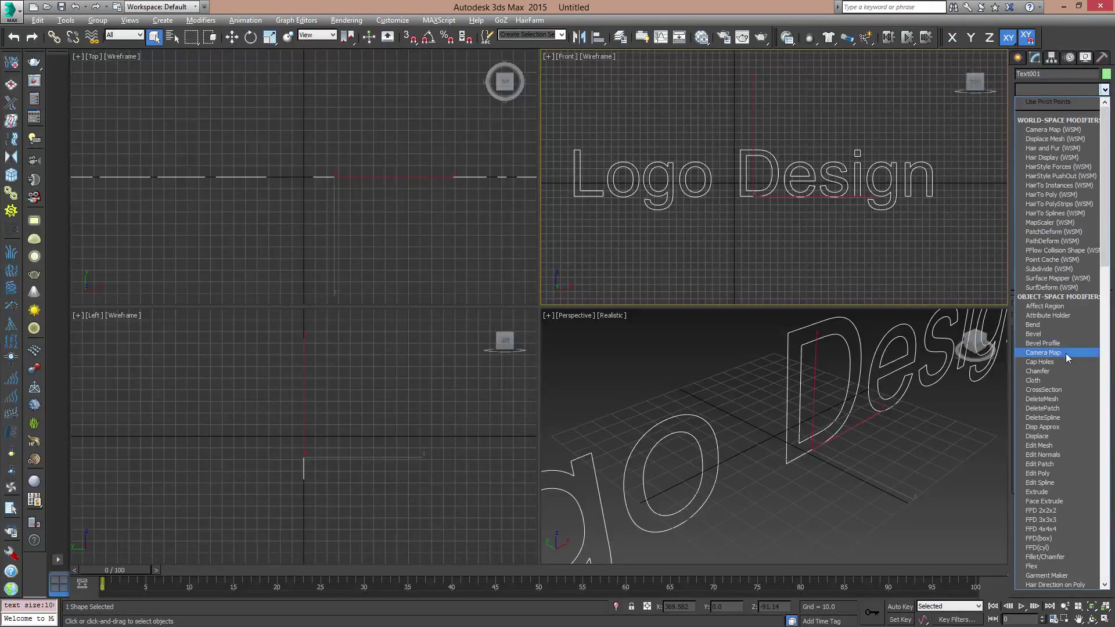
pyautogui.click(1042, 492)
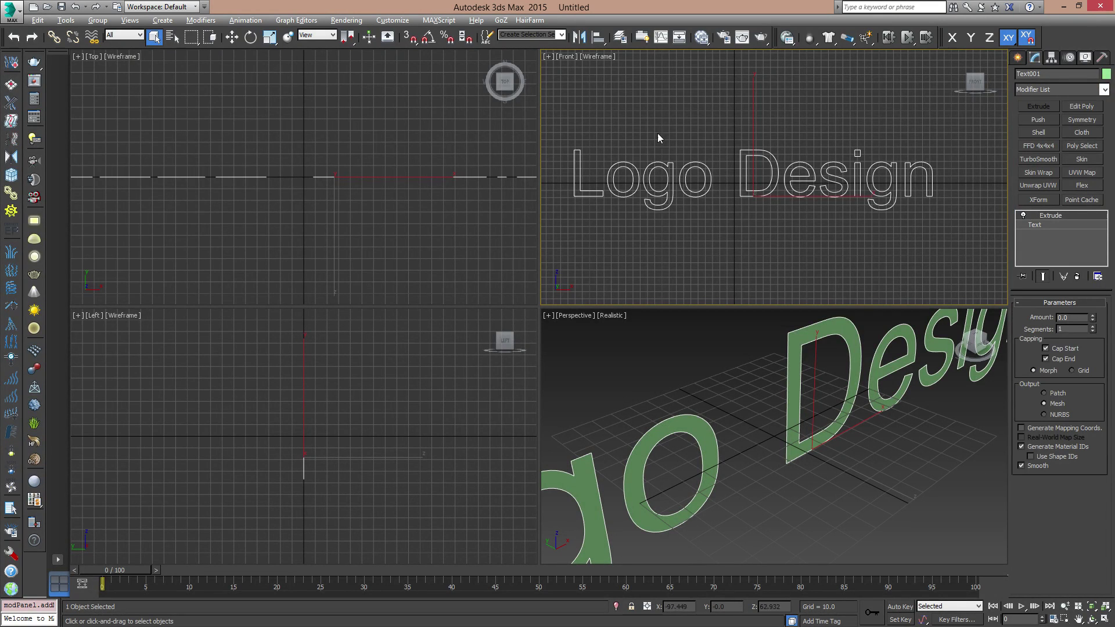
# - Set the Front view to Shaded display and hide its grid
pyautogui.click(604, 60)
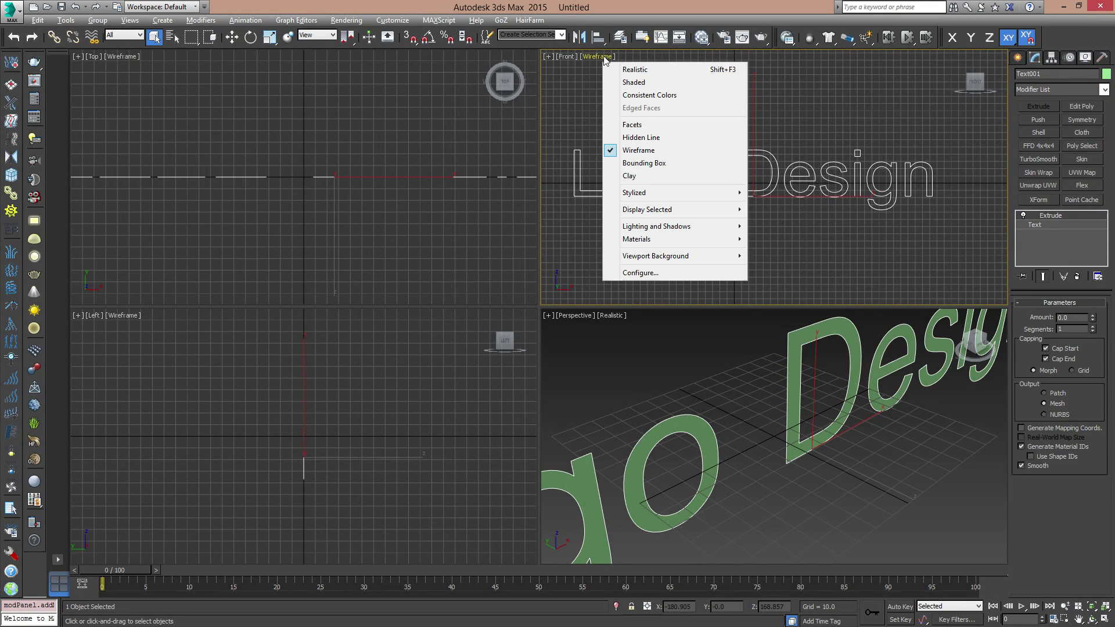
pyautogui.click(639, 79)
pyautogui.moveTo(785, 201); pyautogui.dragTo(800, 197, button='middle')
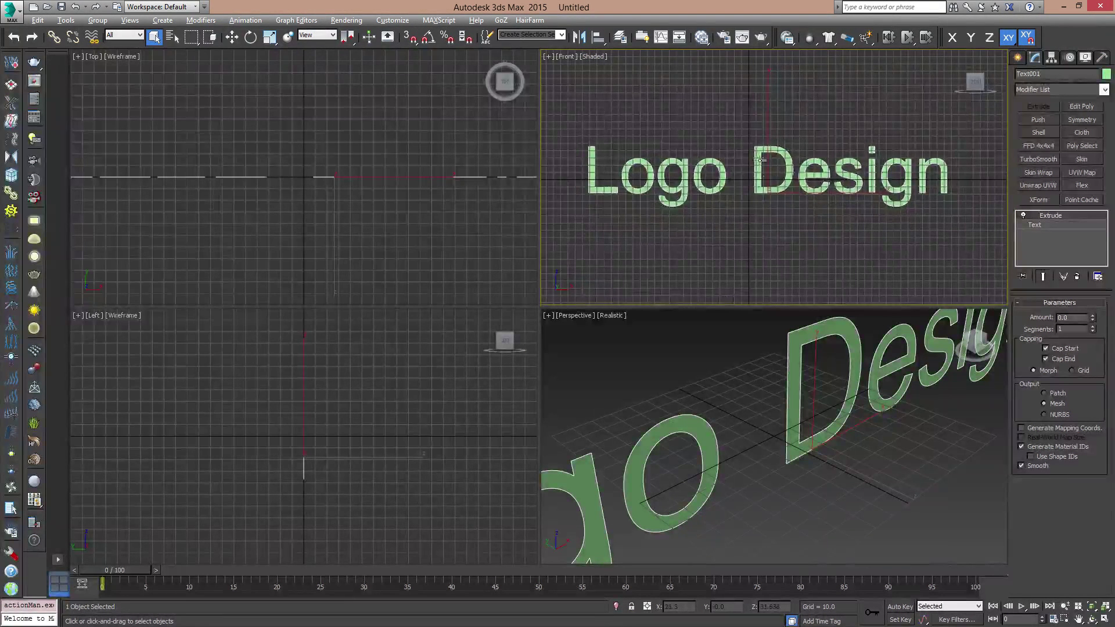
pyautogui.press('g')
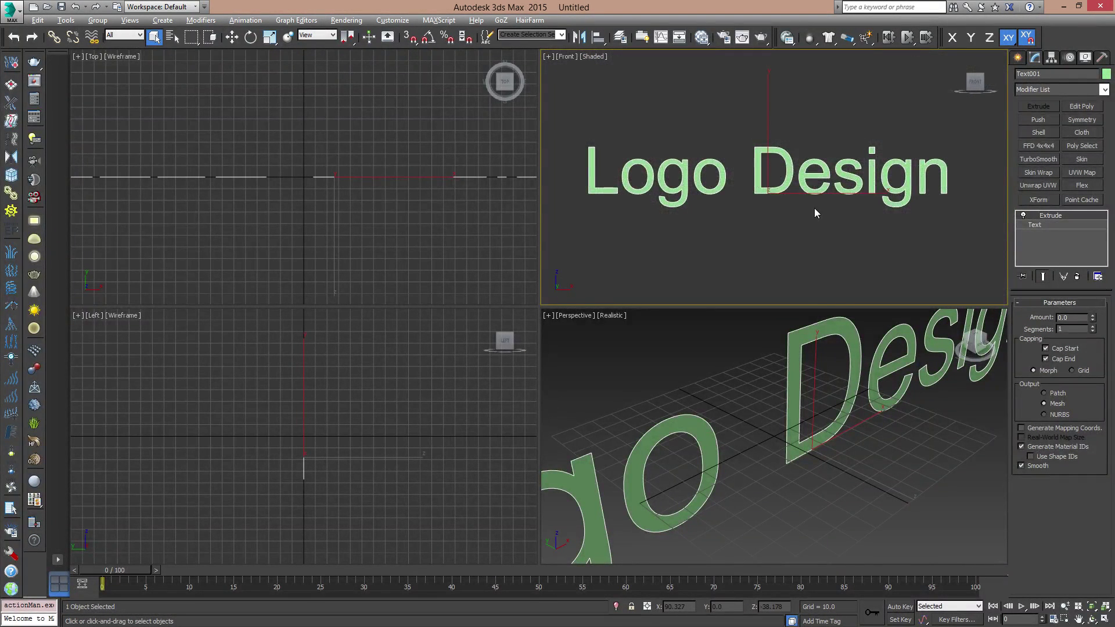
# - Change the font of the base Text object to Brannboll Ny Personal Use, keeping the extruded text selected
pyautogui.click(1035, 226)
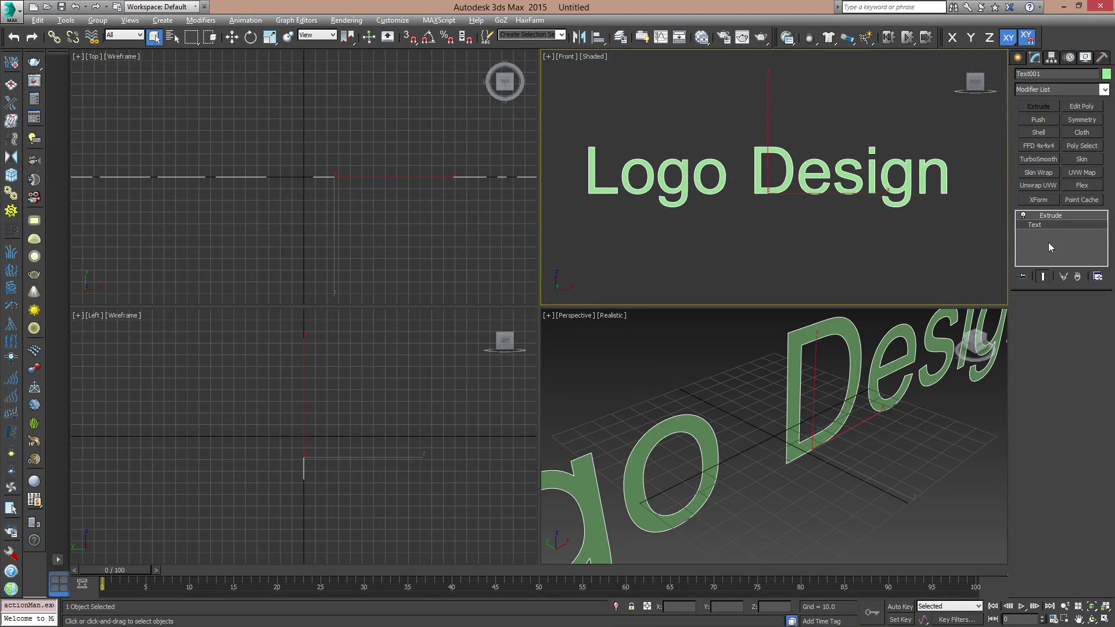
pyautogui.click(1094, 338)
pyautogui.click(1079, 338)
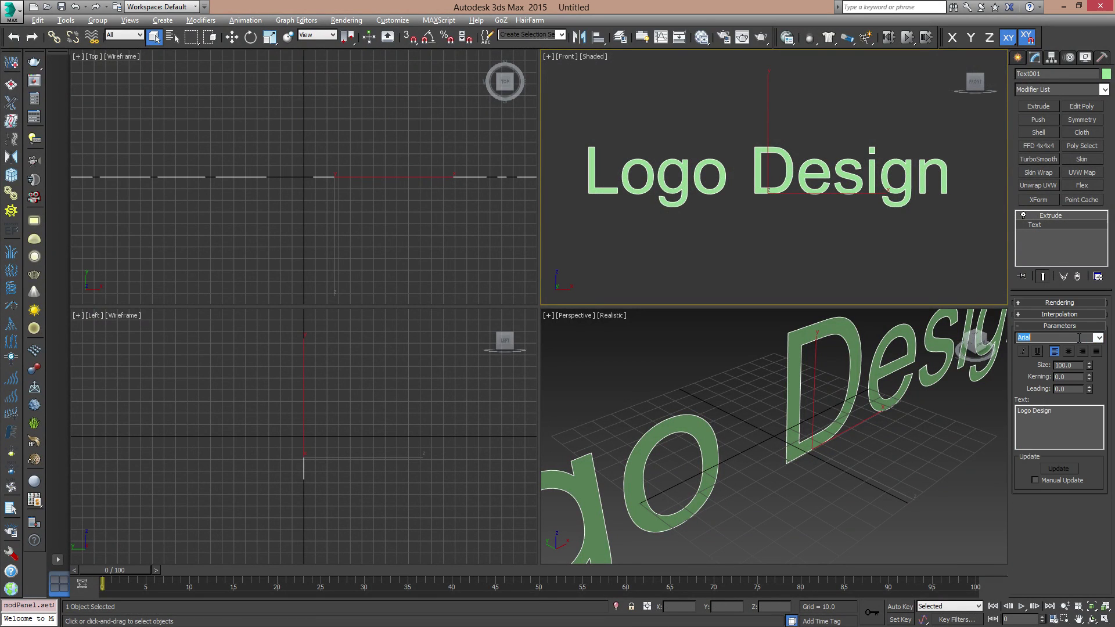
pyautogui.press('Down')
pyautogui.press('Down')
pyautogui.press('Down')
pyautogui.press('Down')
pyautogui.press('Down')
pyautogui.press('Down')
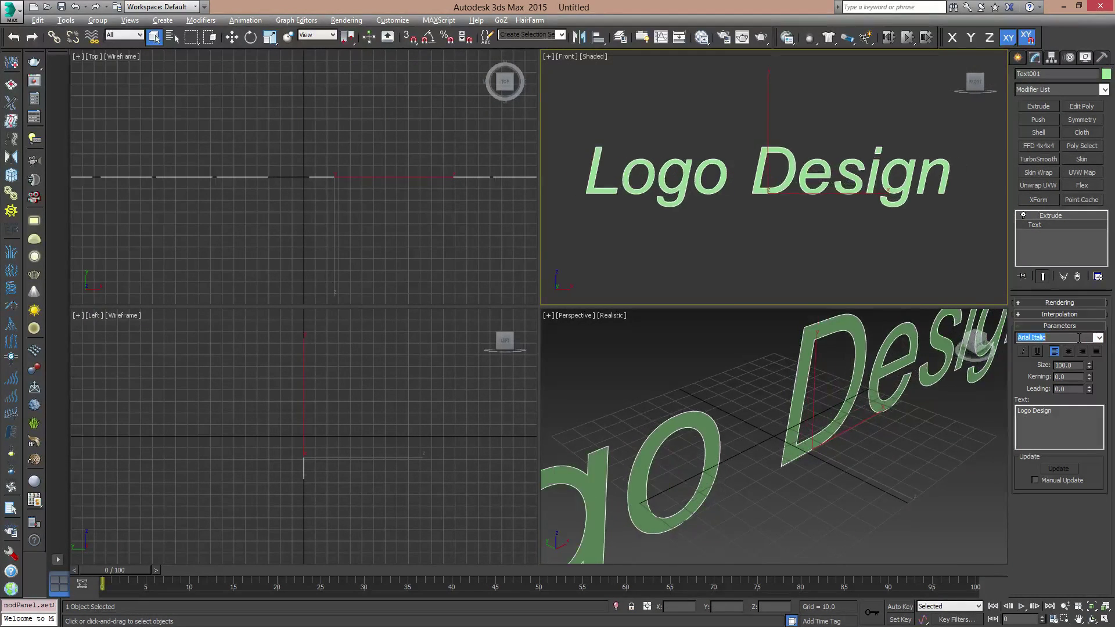
pyautogui.press('Down')
pyautogui.press('Down')
pyautogui.press('Down')
pyautogui.press('Down')
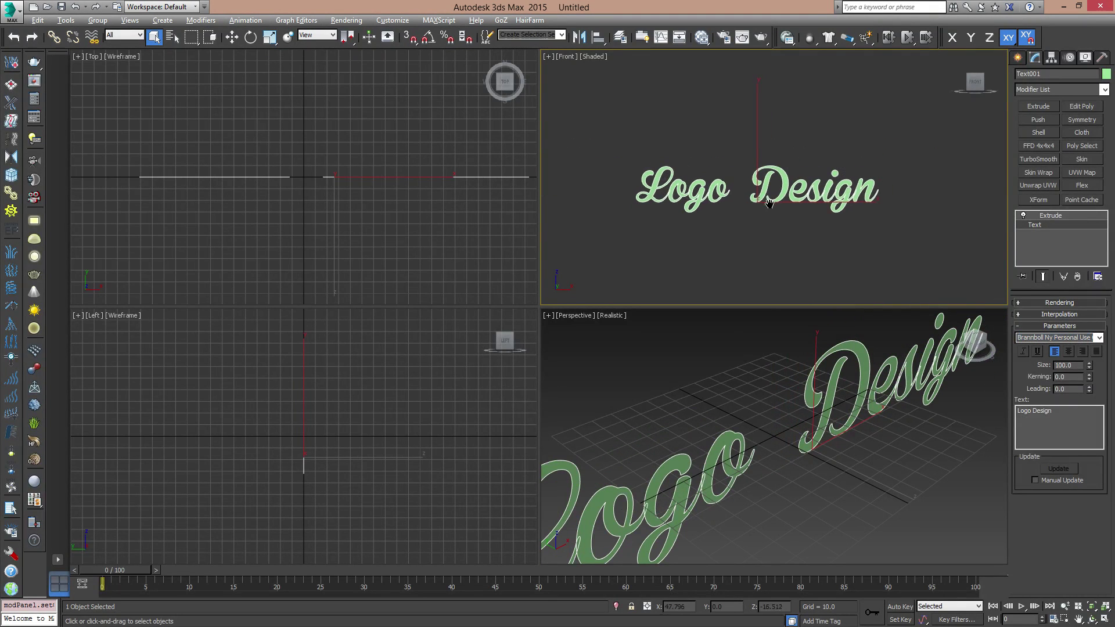
pyautogui.scroll(2, 751, 204)
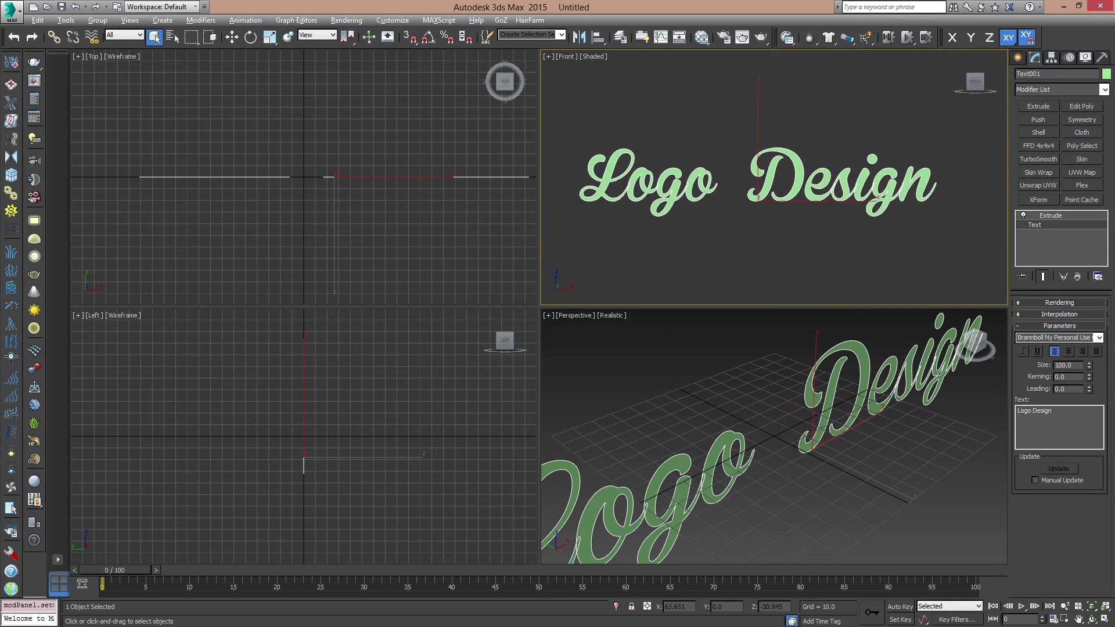
pyautogui.moveTo(806, 218); pyautogui.dragTo(831, 210, button='middle')
pyautogui.click(854, 268)
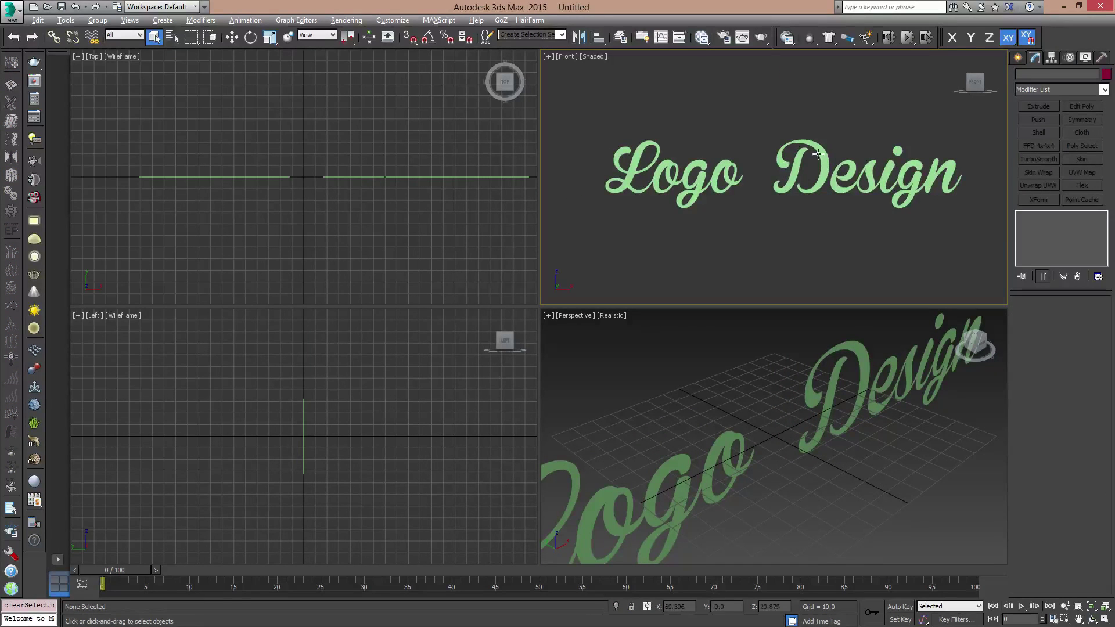
pyautogui.click(826, 171)
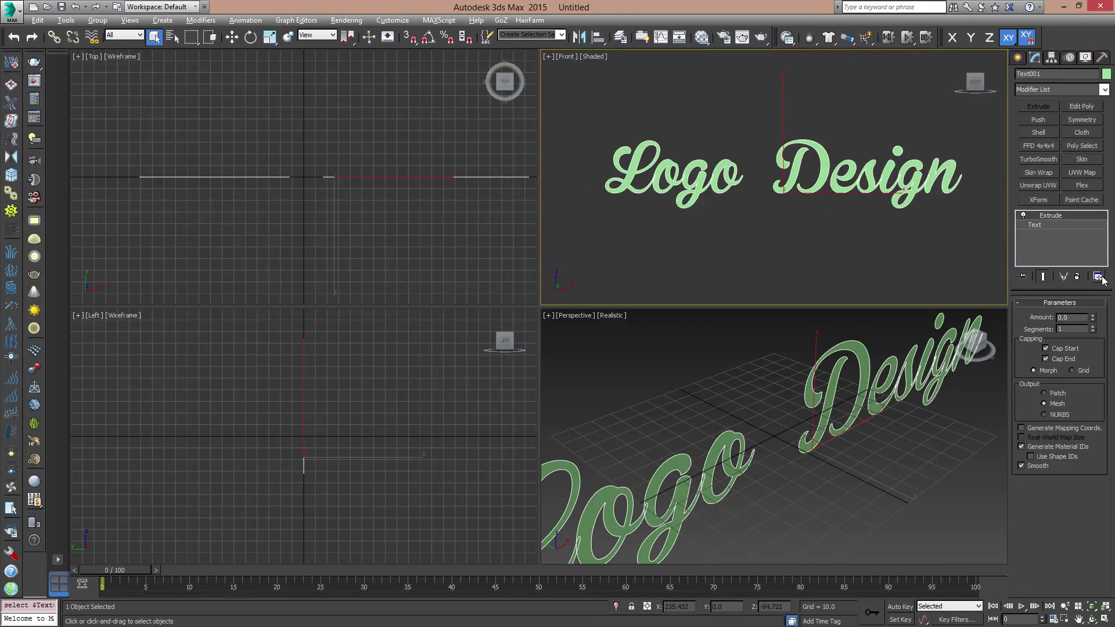
# - Draw a Circle spline with a radius of about 128 above and beside the start of the text in the Front view
pyautogui.click(1024, 57)
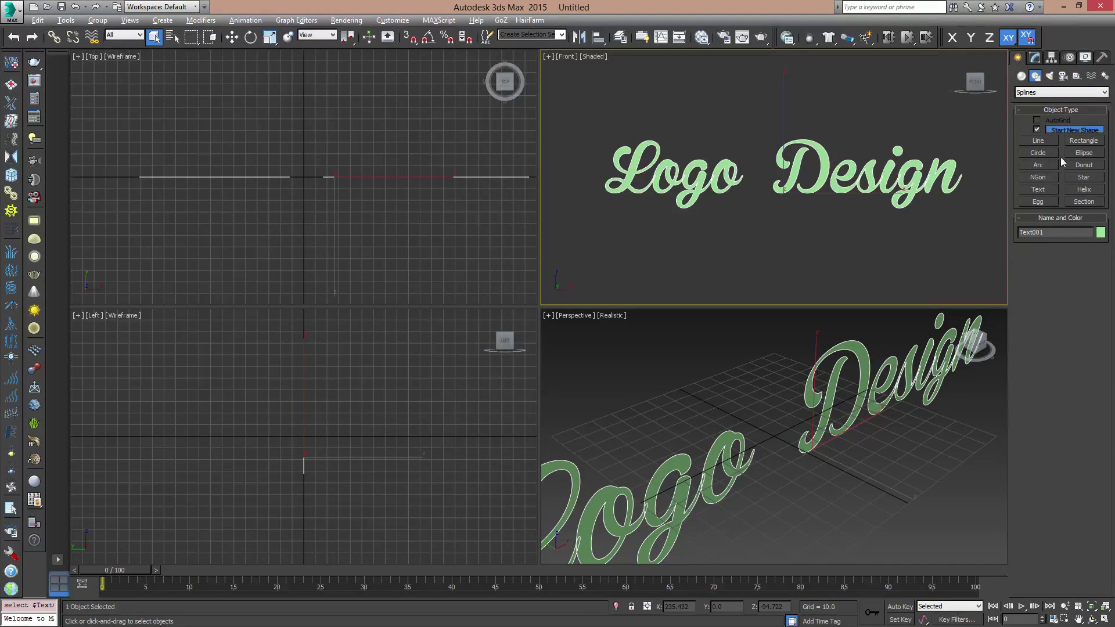
pyautogui.click(1039, 152)
pyautogui.scroll(-3, 691, 198)
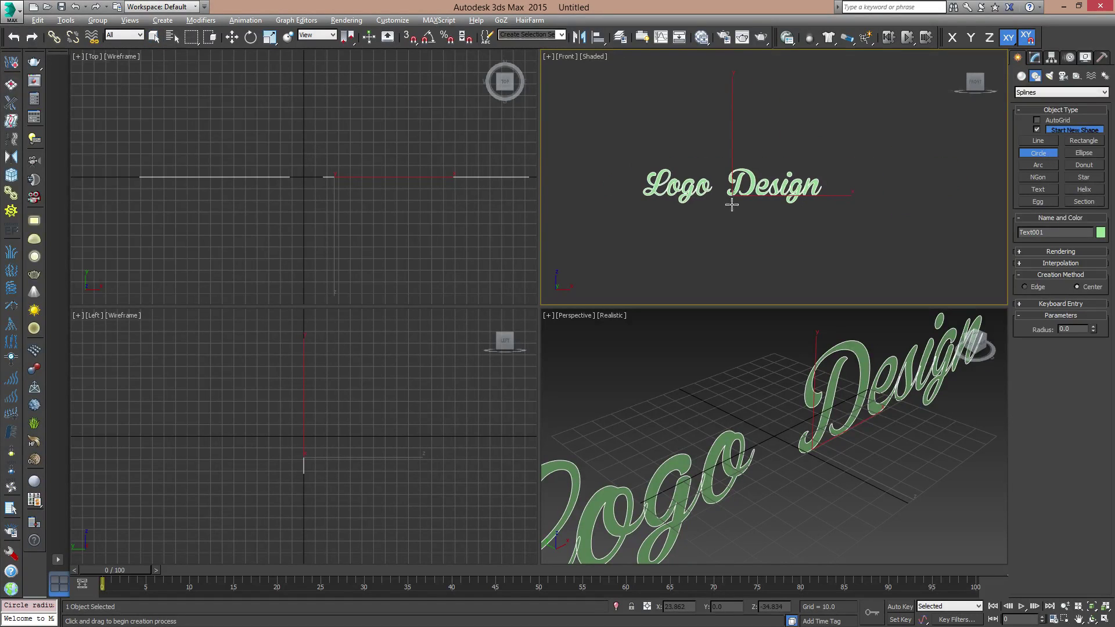
pyautogui.moveTo(609, 124); pyautogui.dragTo(664, 165)
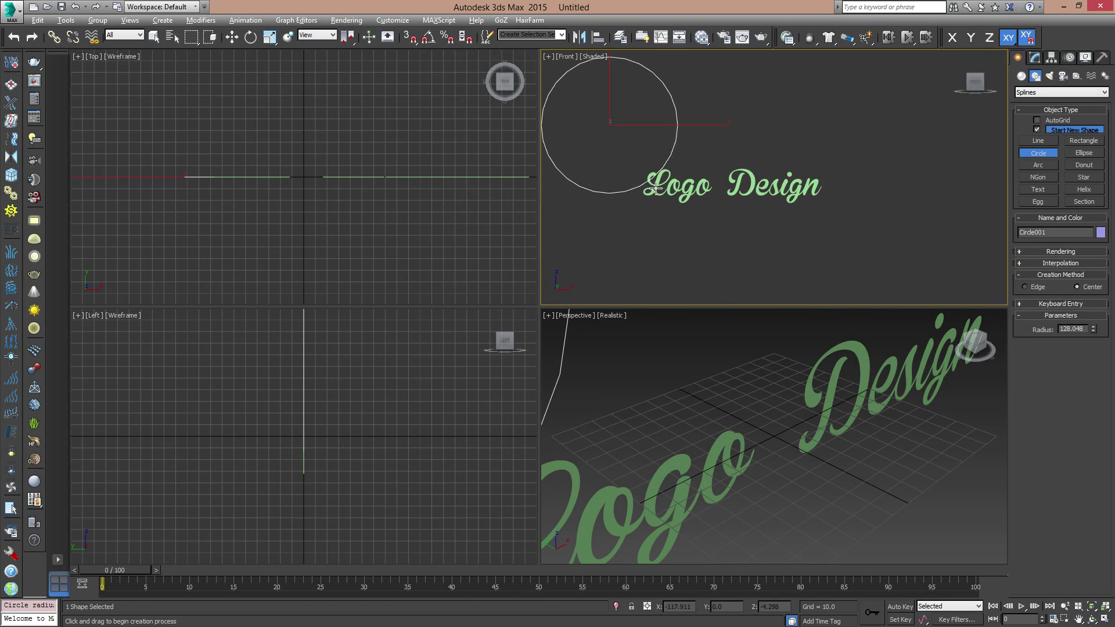
pyautogui.moveTo(655, 186); pyautogui.dragTo(679, 207, button='middle')
pyautogui.rightClick(676, 162)
# - Move the circle over the middle of the "Logo Design" text and open its parameters for modification
pyautogui.press('w')
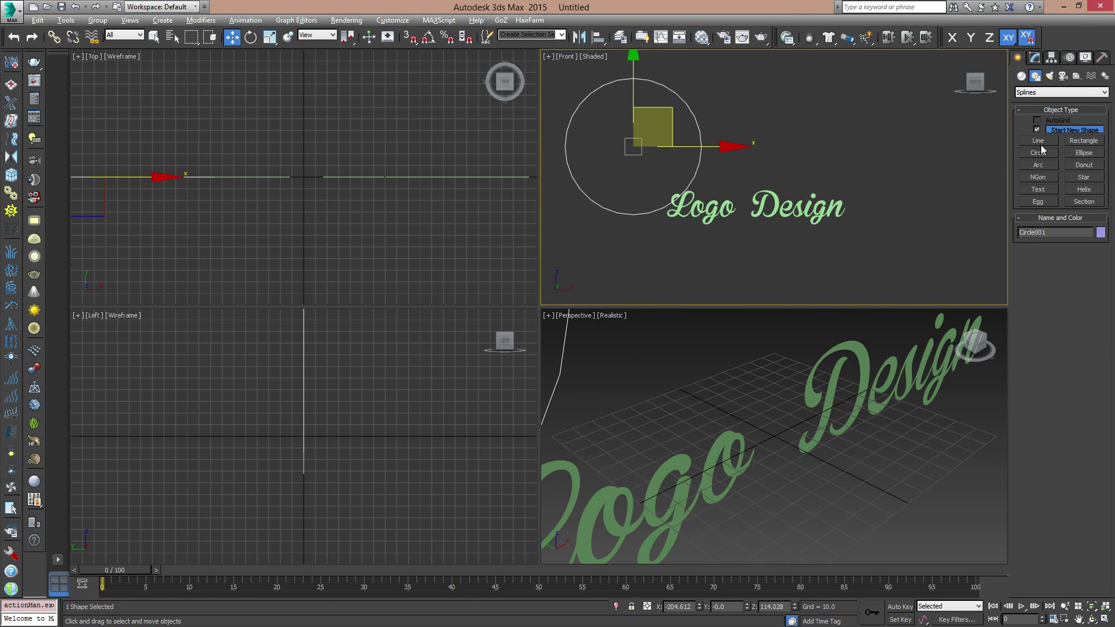
pyautogui.moveTo(669, 106); pyautogui.dragTo(788, 168)
pyautogui.scroll(2, 821, 203)
pyautogui.moveTo(817, 206); pyautogui.dragTo(820, 185, button='middle')
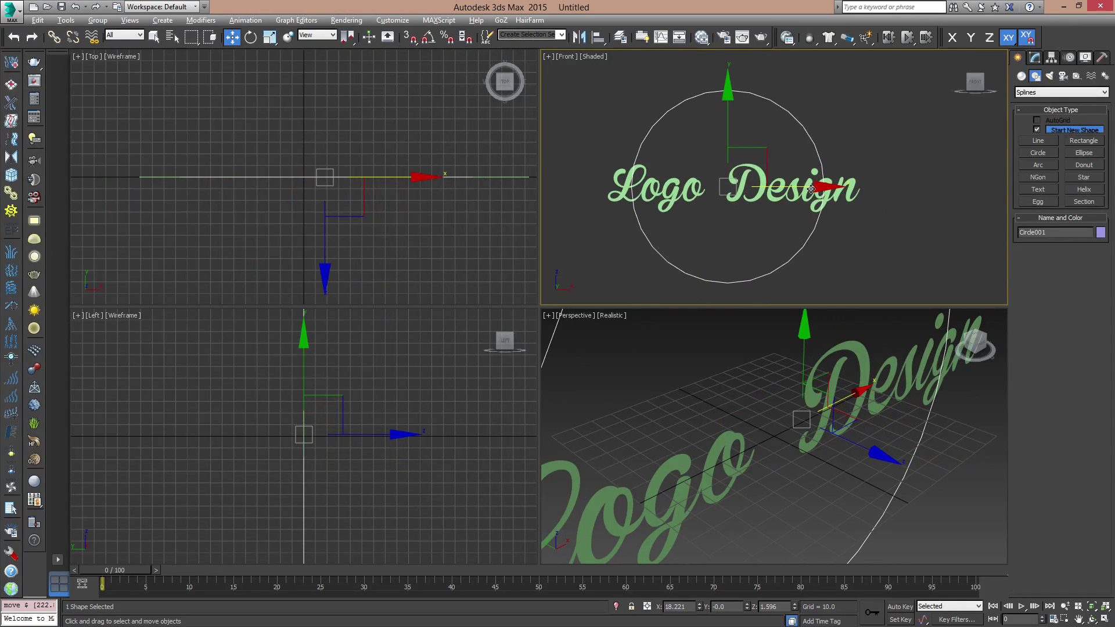
pyautogui.click(1033, 59)
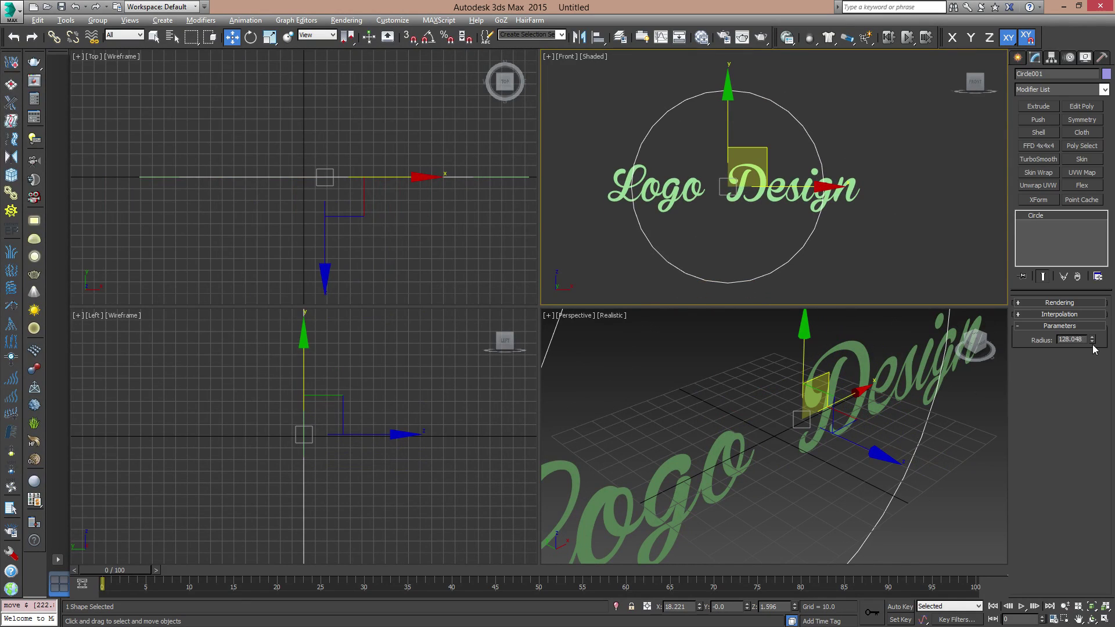
# - Enlarge the circle's radius to about 189.5 and nudge it so it surrounds the "Logo Design" text evenly
pyautogui.moveTo(1092, 344); pyautogui.dragTo(1091, 312)
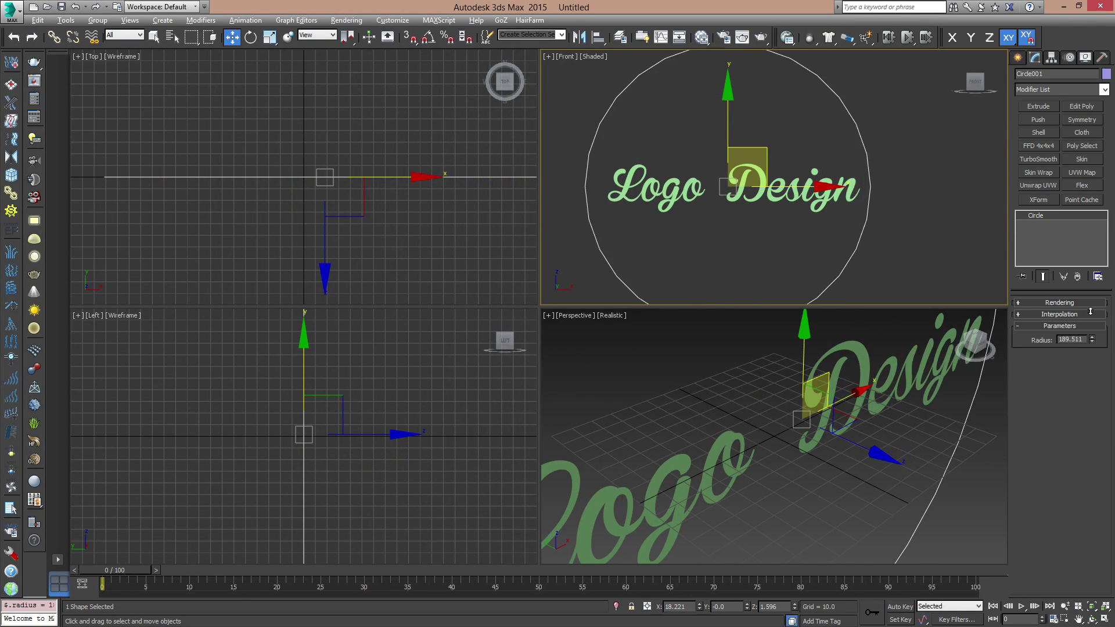
pyautogui.moveTo(814, 259); pyautogui.dragTo(780, 243, button='middle')
pyautogui.moveTo(733, 136); pyautogui.dragTo(736, 137)
pyautogui.scroll(-2, 735, 138)
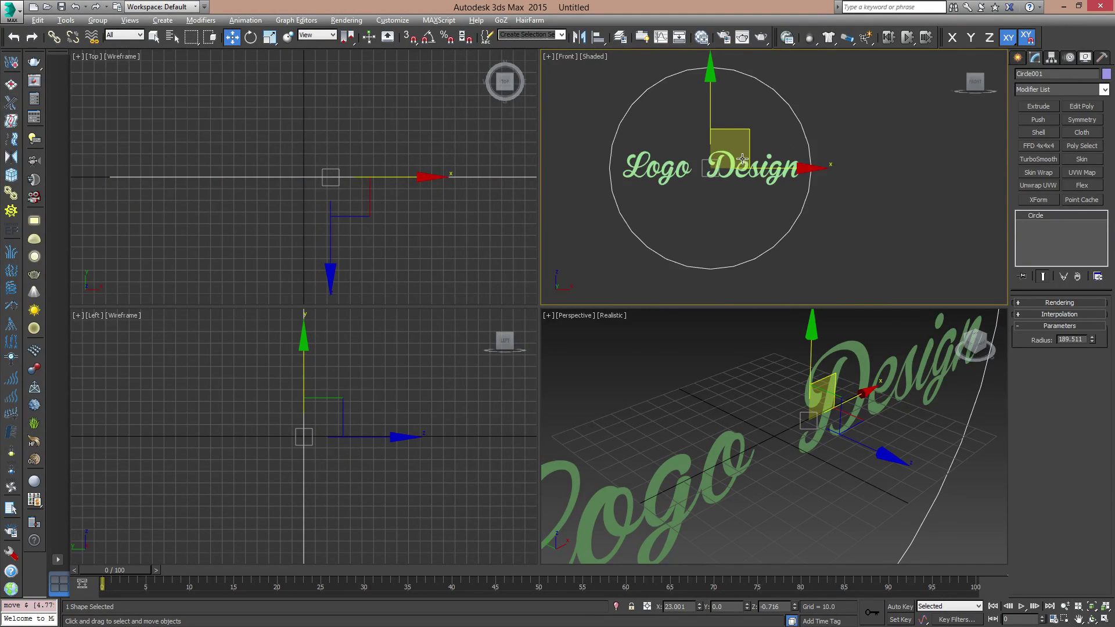
pyautogui.moveTo(751, 184); pyautogui.dragTo(799, 180, button='middle')
pyautogui.scroll(1, 782, 210)
pyautogui.moveTo(952, 202); pyautogui.dragTo(964, 224, button='middle')
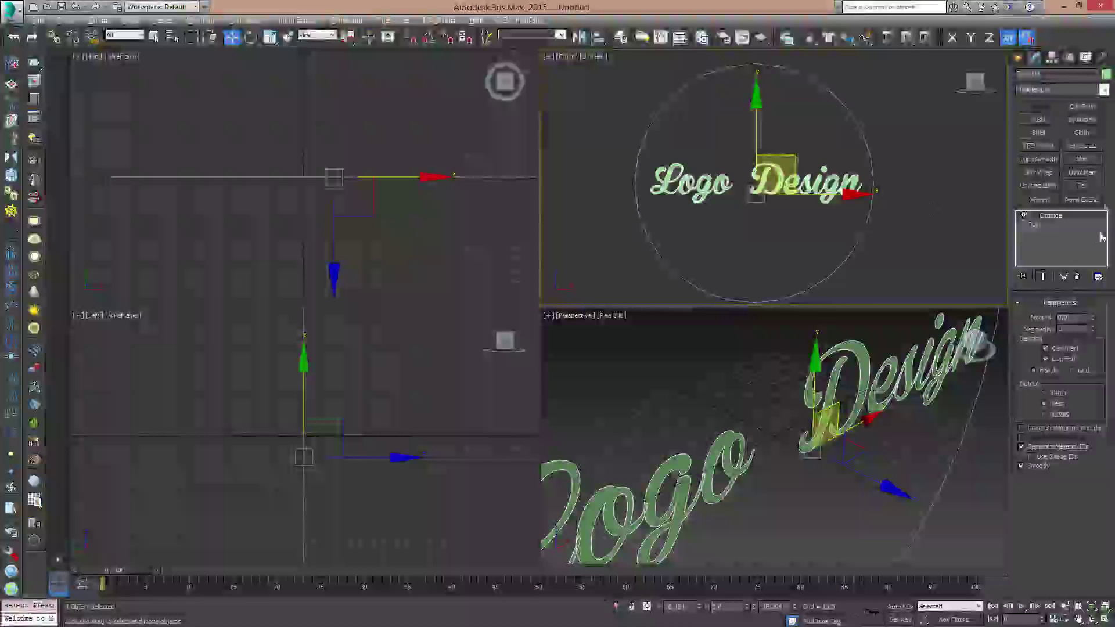
# - Change the object color of the extruded "Logo Design" text to black
pyautogui.click(1107, 74)
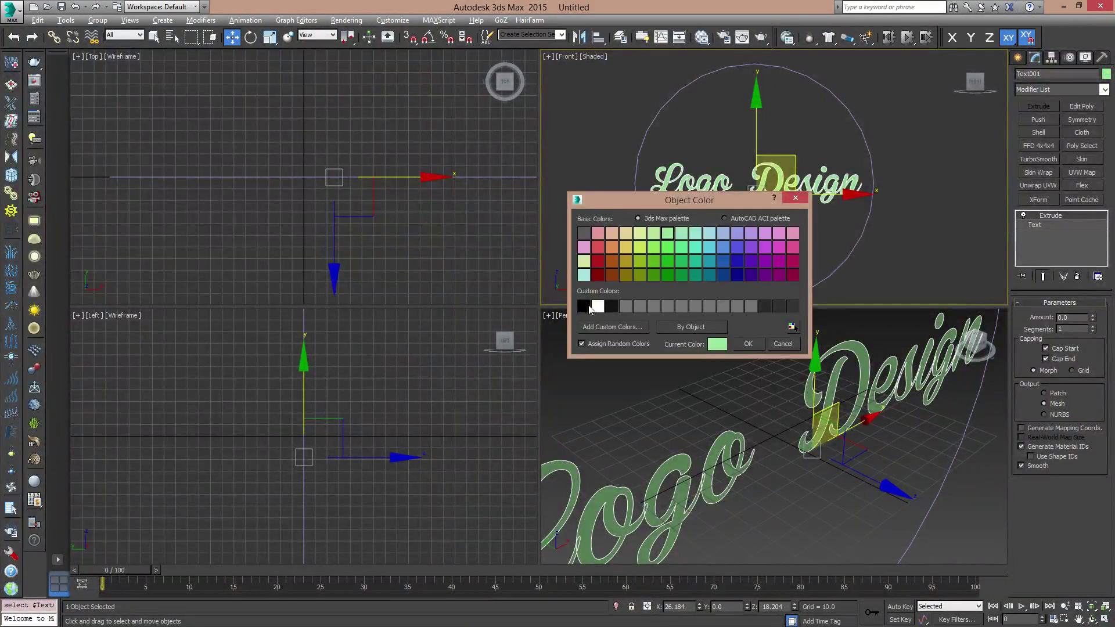
pyautogui.click(587, 307)
pyautogui.click(745, 344)
pyautogui.click(820, 238)
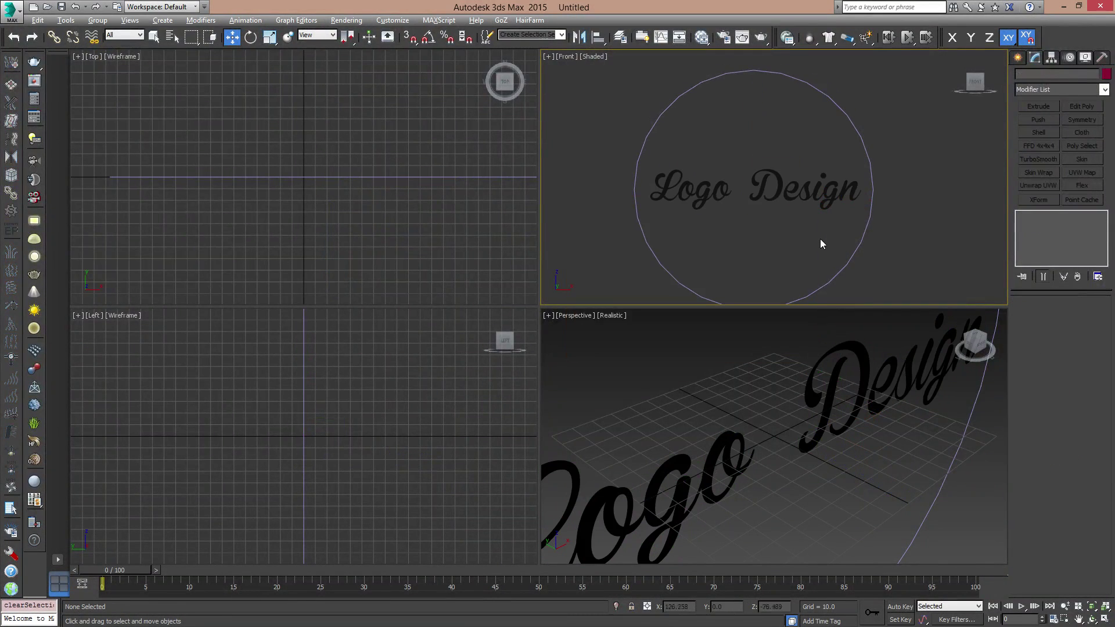
pyautogui.click(776, 208)
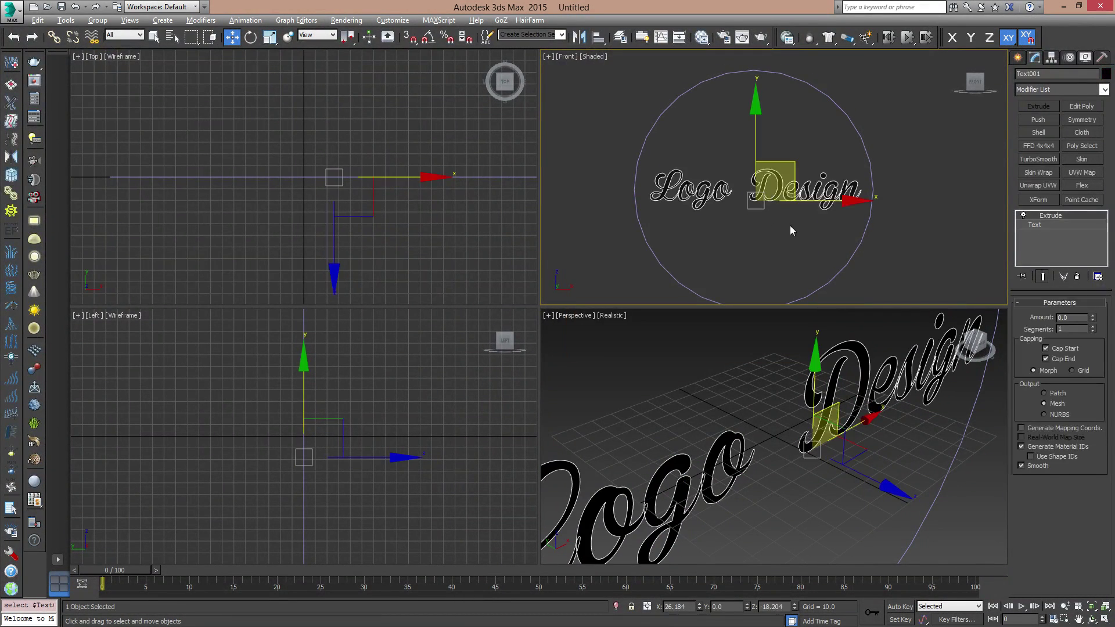
# - Apply an Extrude modifier to the circle around the text to make it a filled disc
pyautogui.scroll(3, 790, 225)
pyautogui.click(883, 167)
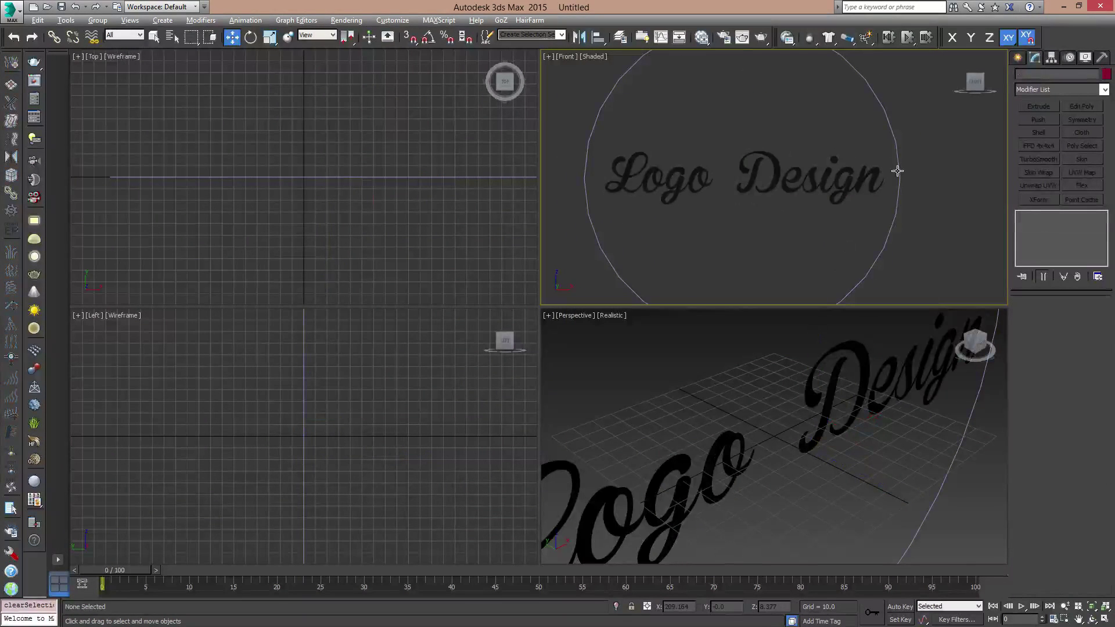
pyautogui.click(897, 171)
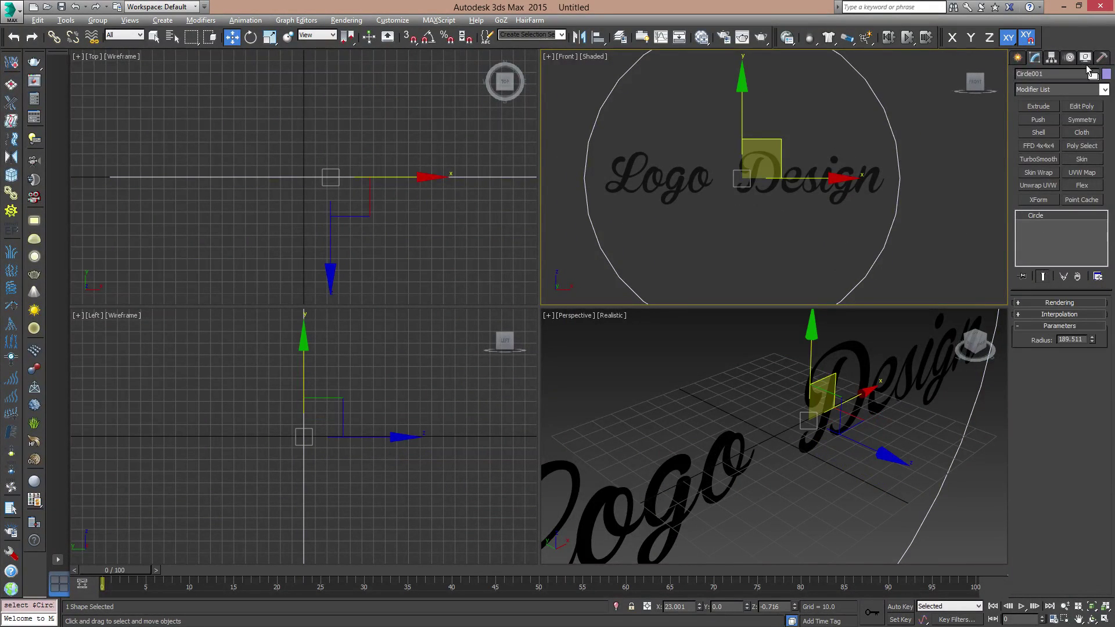
pyautogui.click(1104, 89)
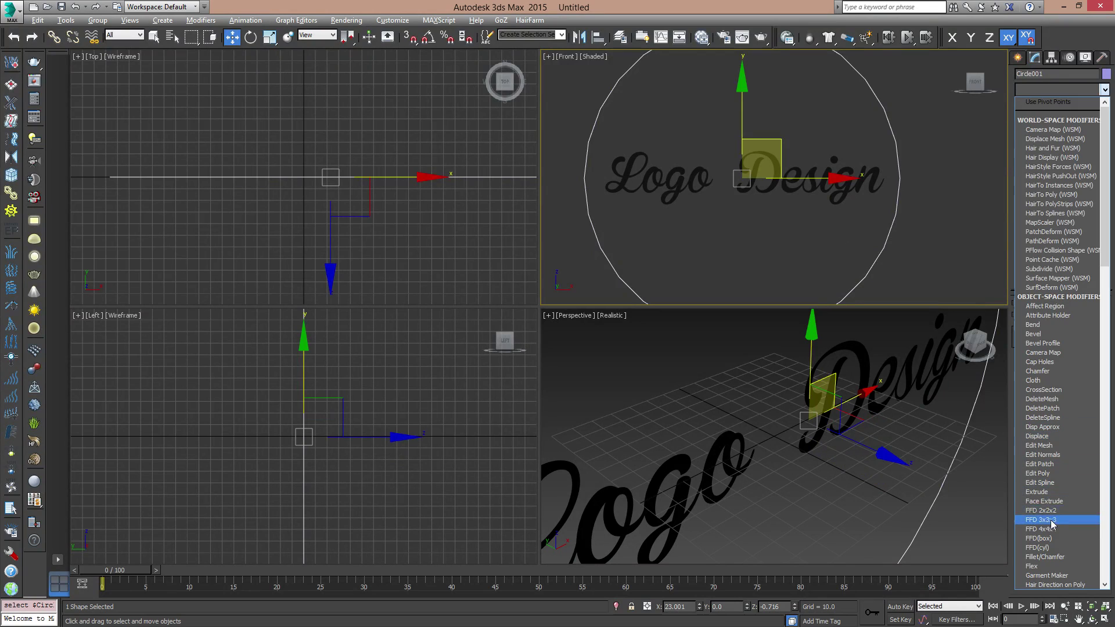
pyautogui.click(1054, 492)
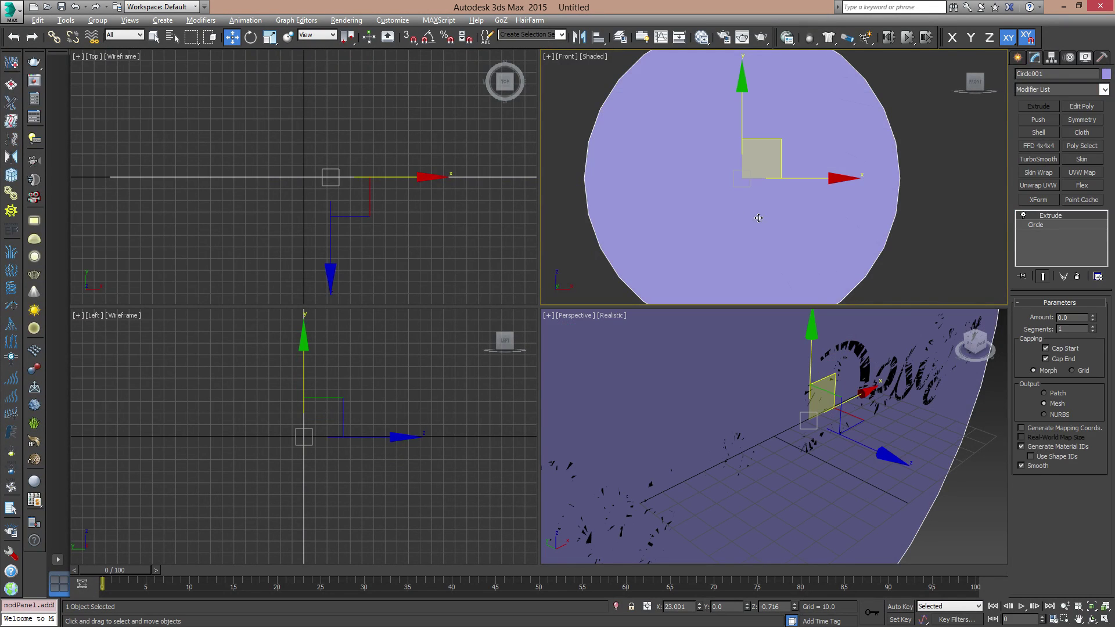
# - Move the filled disc back along the Y axis to about 15.5 so it sits behind the text
pyautogui.keyDown('alt'); pyautogui.moveTo(859, 414); pyautogui.dragTo(746, 400, button='middle'); pyautogui.keyUp('alt')
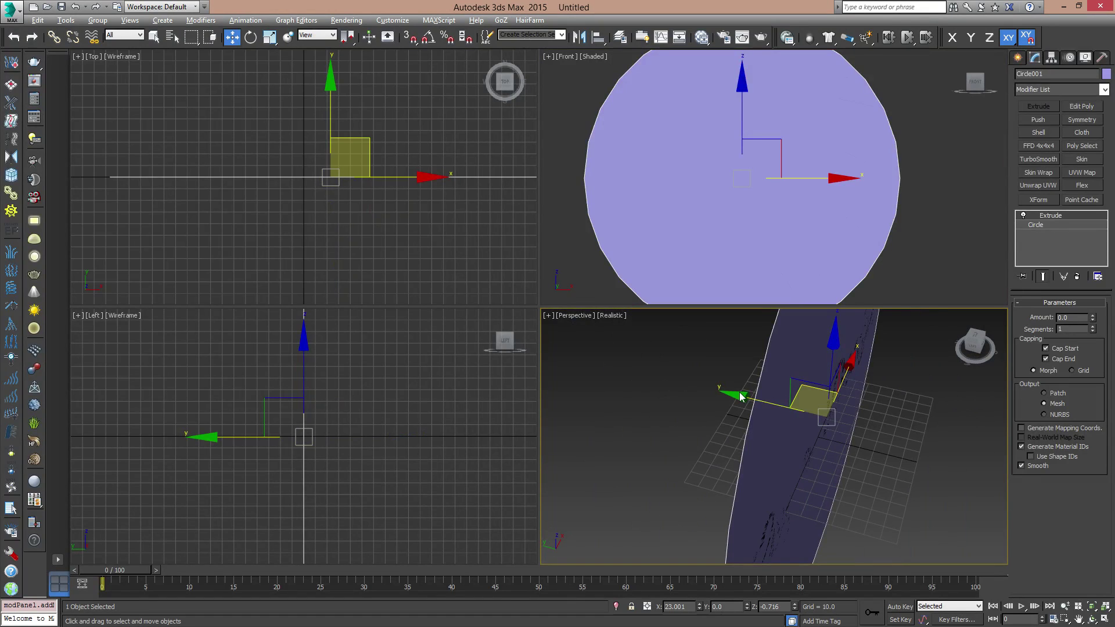
pyautogui.moveTo(731, 395); pyautogui.dragTo(723, 388)
pyautogui.moveTo(723, 389)
pyautogui.keyDown('alt'); pyautogui.mouseDown(button='middle')
pyautogui.moveTo(820, 399)
pyautogui.moveTo(713, 393)
pyautogui.mouseUp(button='middle'); pyautogui.keyUp('alt')
pyautogui.keyDown('alt'); pyautogui.moveTo(865, 418); pyautogui.dragTo(852, 416, button='middle'); pyautogui.keyUp('alt')
pyautogui.click(929, 195)
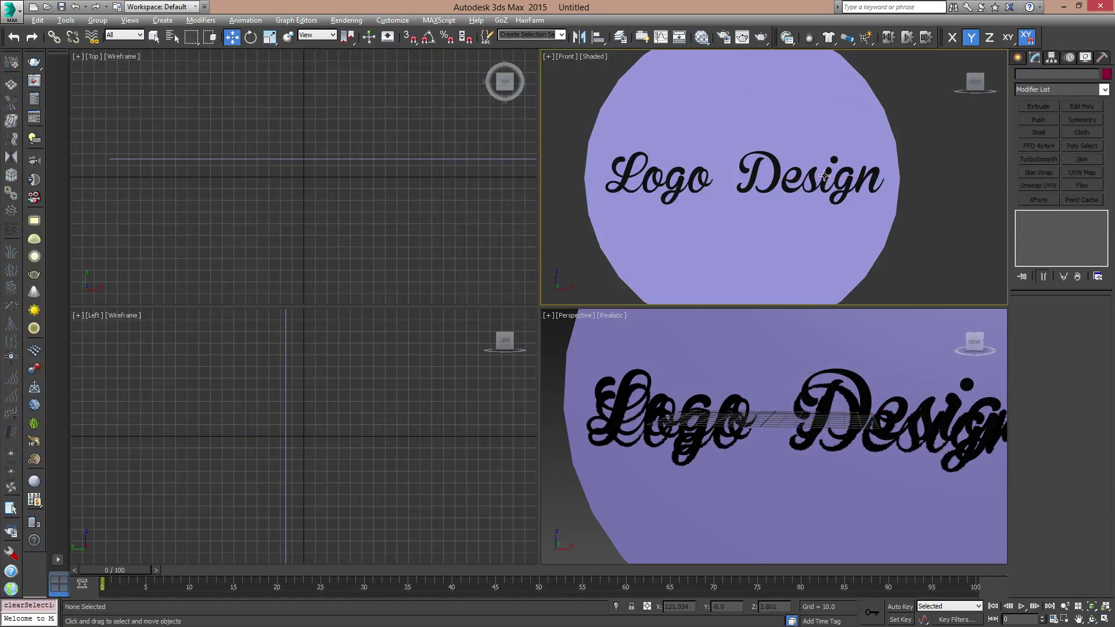
# - Clone the large disc as a Copy in the Front view, placing it beside and slightly below the original
pyautogui.click(828, 180)
pyautogui.scroll(-3, 827, 180)
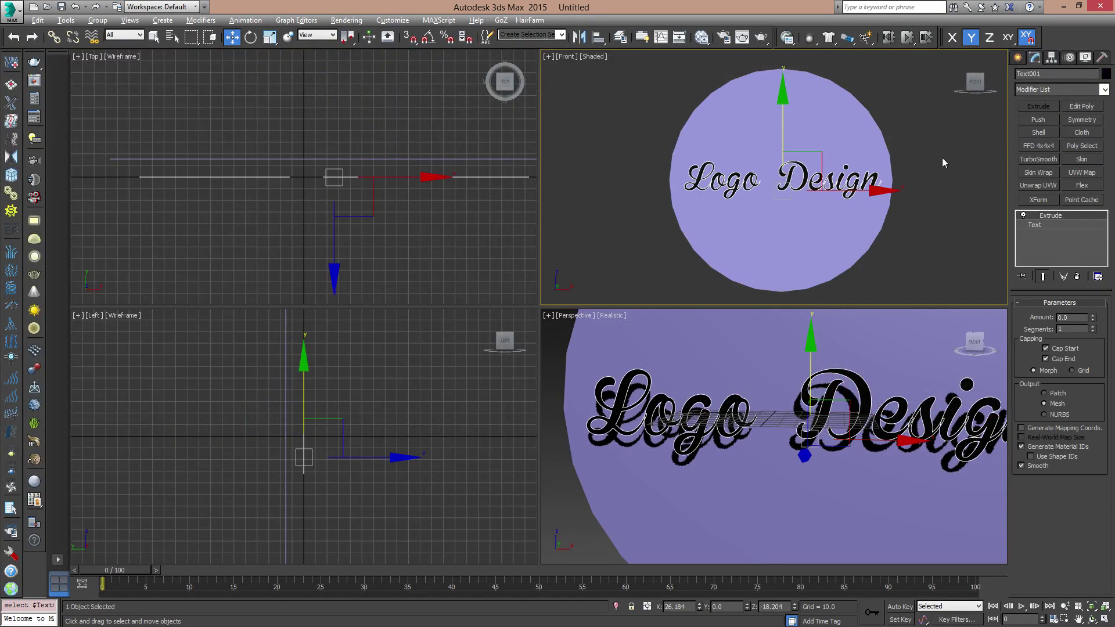
pyautogui.click(1020, 58)
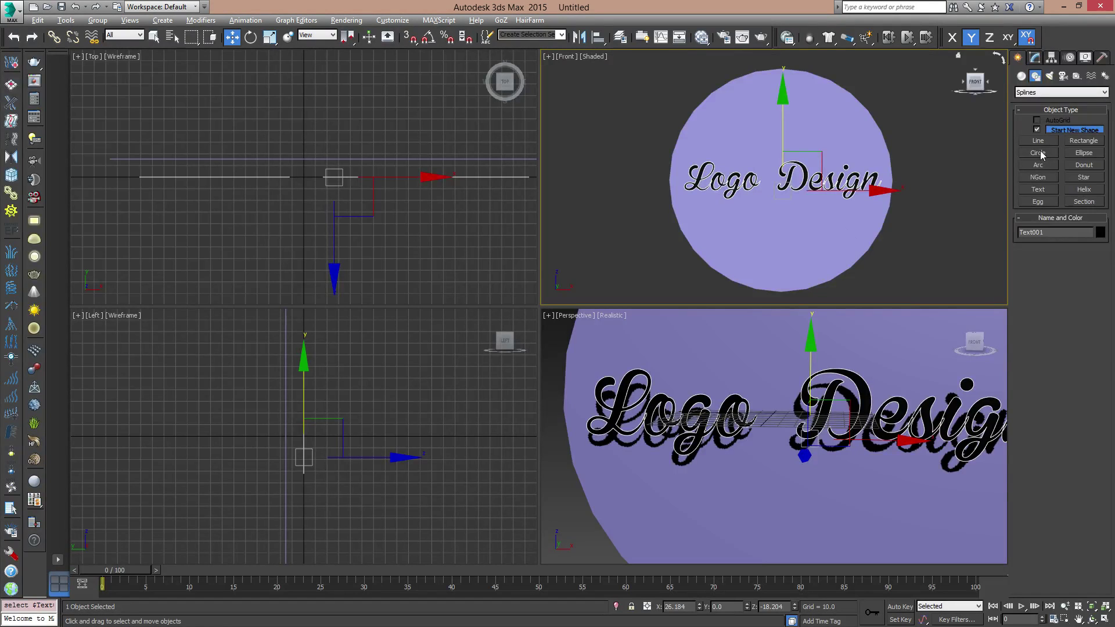
pyautogui.click(821, 132)
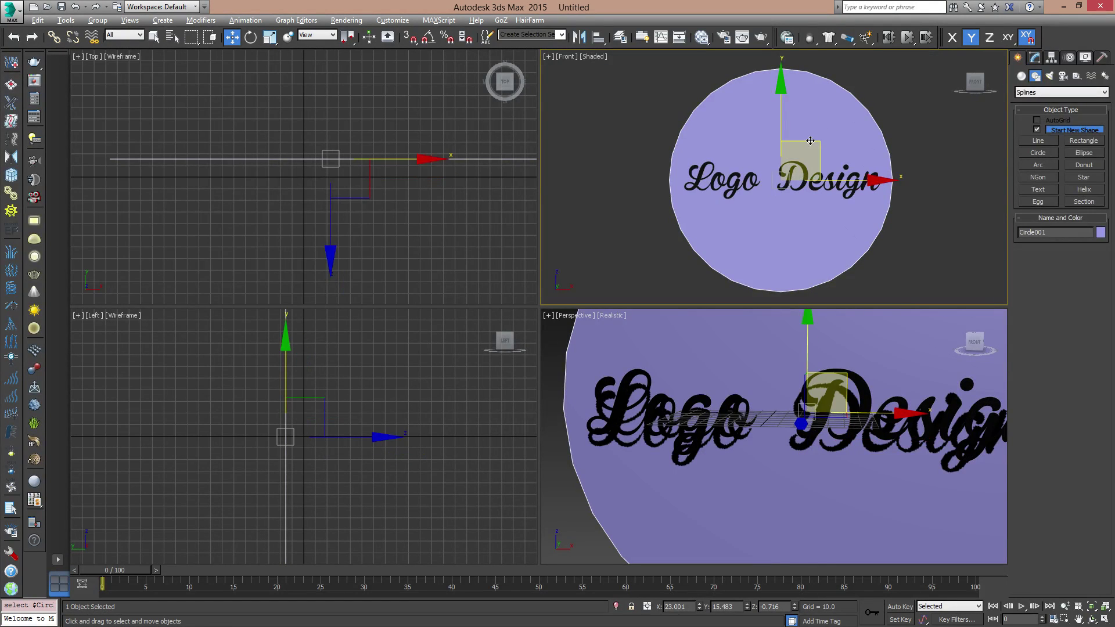
pyautogui.moveTo(810, 159)
pyautogui.keyDown('shift'); pyautogui.mouseDown()
pyautogui.moveTo(853, 194)
pyautogui.moveTo(975, 194)
pyautogui.mouseUp(); pyautogui.keyUp('shift')
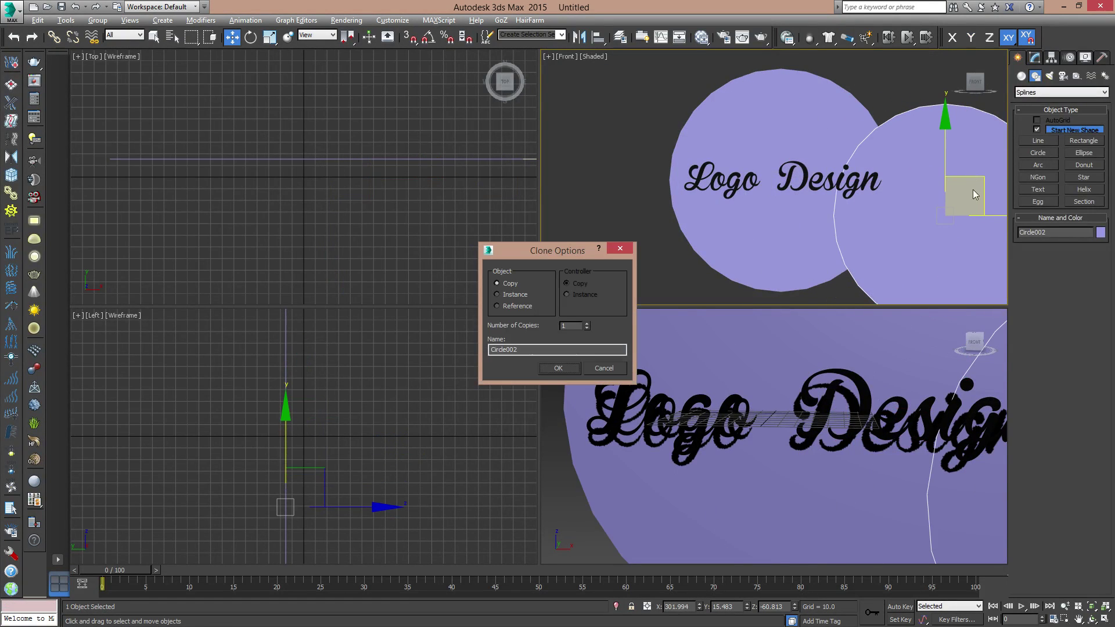
pyautogui.click(565, 369)
pyautogui.moveTo(844, 215); pyautogui.dragTo(666, 235, button='middle')
pyautogui.moveTo(805, 202); pyautogui.dragTo(831, 168, button='middle')
# - Keep the copied disc's Extrude amount at 0 and reduce its base circle radius to about 36
pyautogui.click(1036, 59)
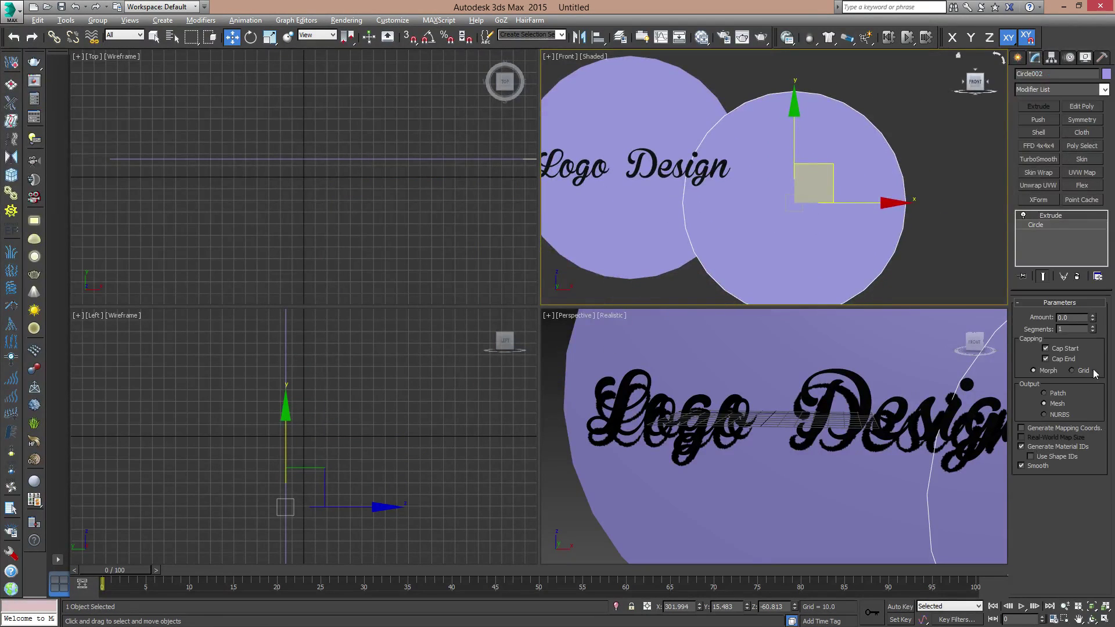
pyautogui.moveTo(1094, 324); pyautogui.dragTo(1095, 303)
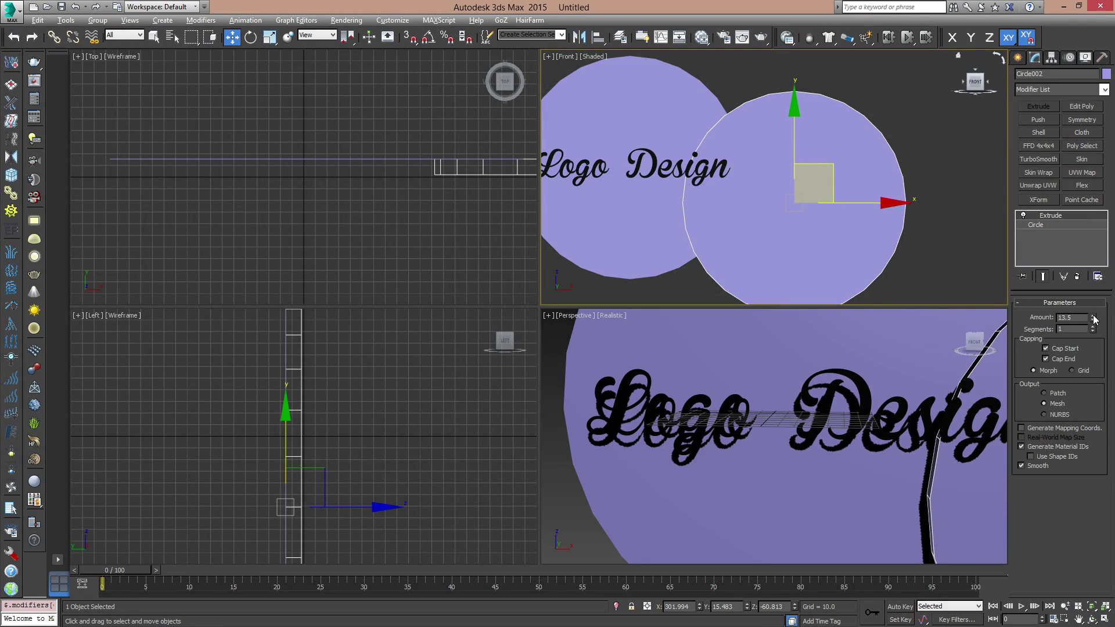
pyautogui.rightClick(1094, 319)
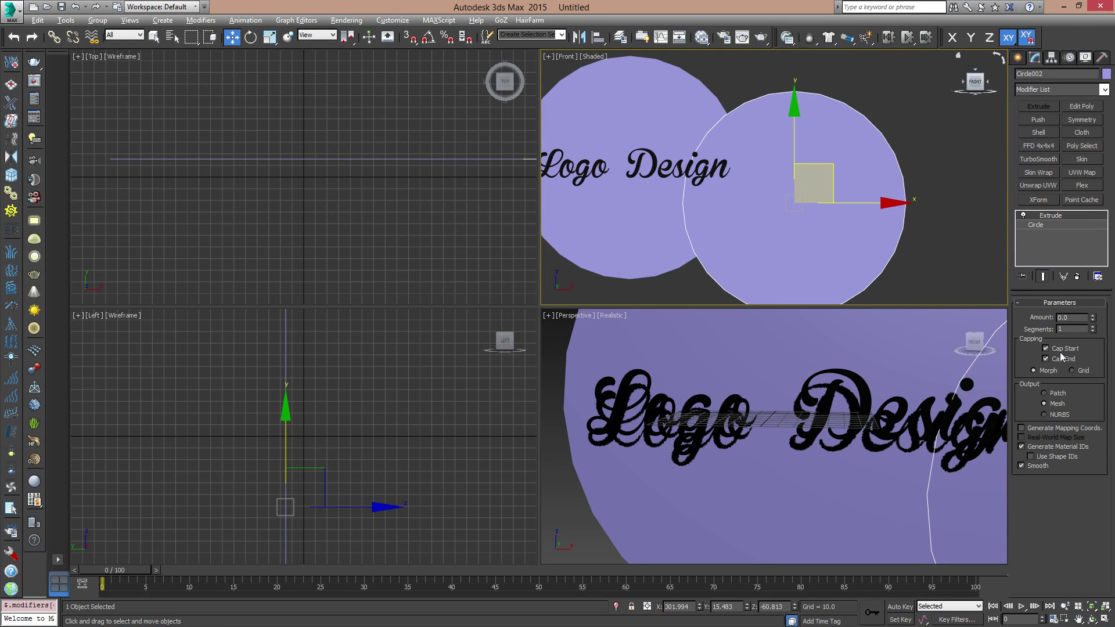
pyautogui.click(1044, 225)
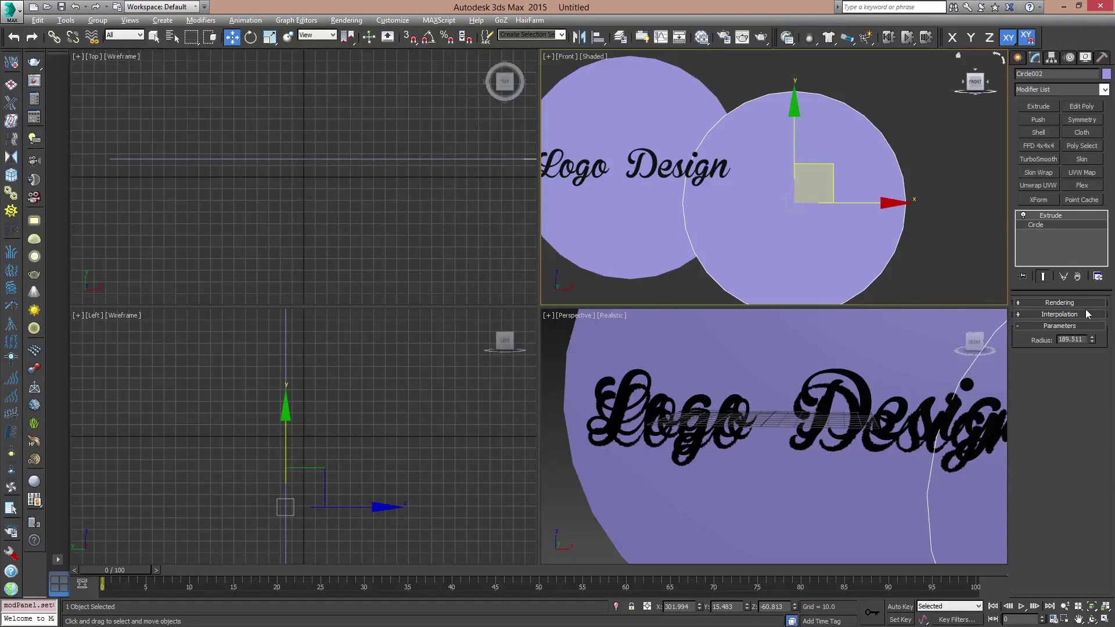
pyautogui.moveTo(1093, 343); pyautogui.dragTo(1096, 388)
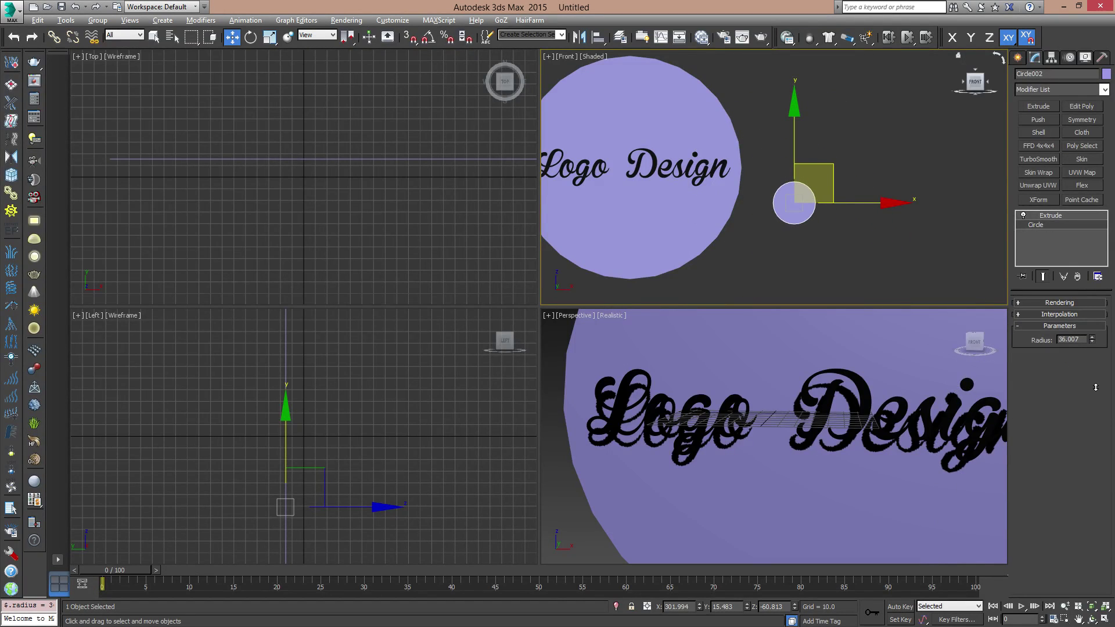
# - Change the object color of the small copied disc to yellow
pyautogui.click(1106, 75)
pyautogui.click(631, 249)
pyautogui.click(748, 344)
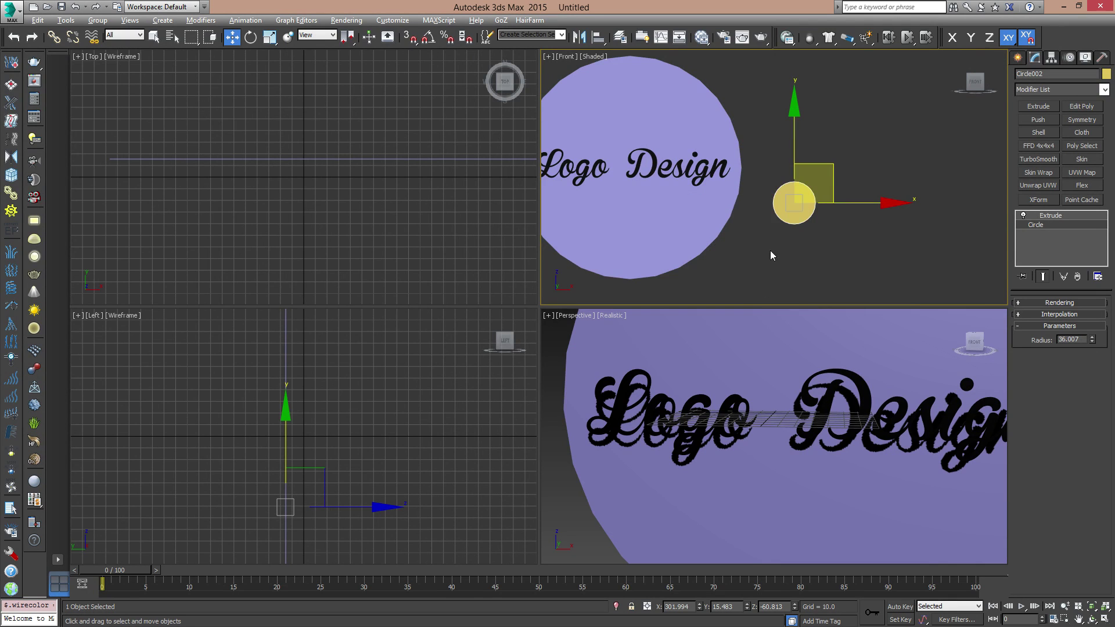
# - Move the yellow circle onto the large disc above "Logo" and bring it forward along Y to about 3.6
pyautogui.moveTo(753, 160); pyautogui.dragTo(640, 106)
pyautogui.keyDown('alt'); pyautogui.moveTo(917, 383); pyautogui.dragTo(772, 428, button='middle'); pyautogui.keyUp('alt')
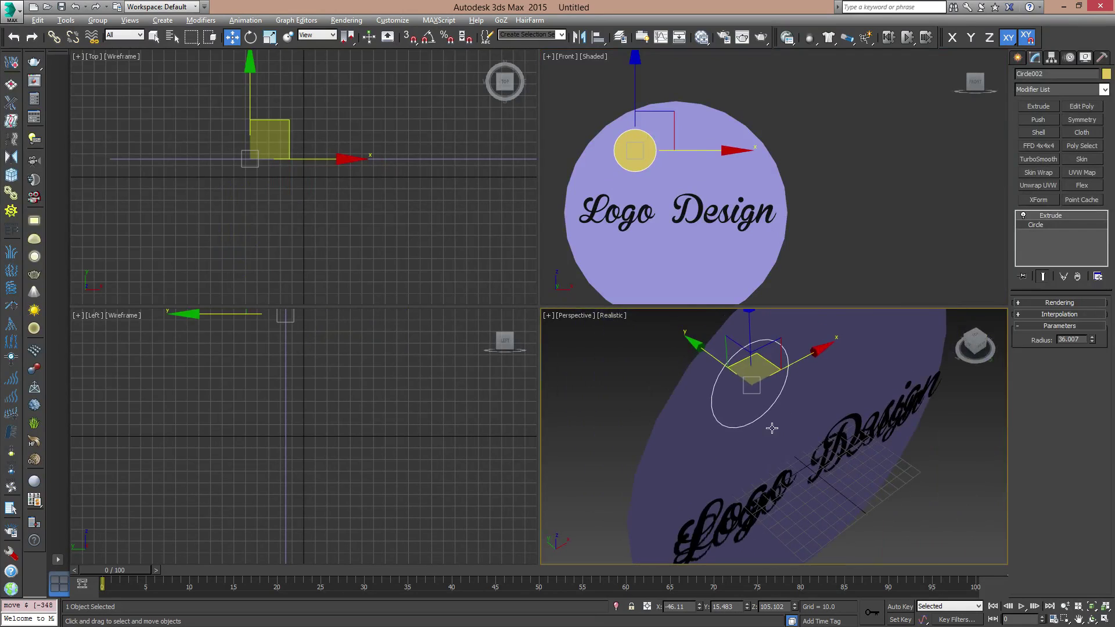
pyautogui.moveTo(696, 344); pyautogui.dragTo(703, 351)
pyautogui.keyDown('alt'); pyautogui.moveTo(703, 351); pyautogui.dragTo(748, 375, button='middle'); pyautogui.keyUp('alt')
pyautogui.scroll(4, 567, 169)
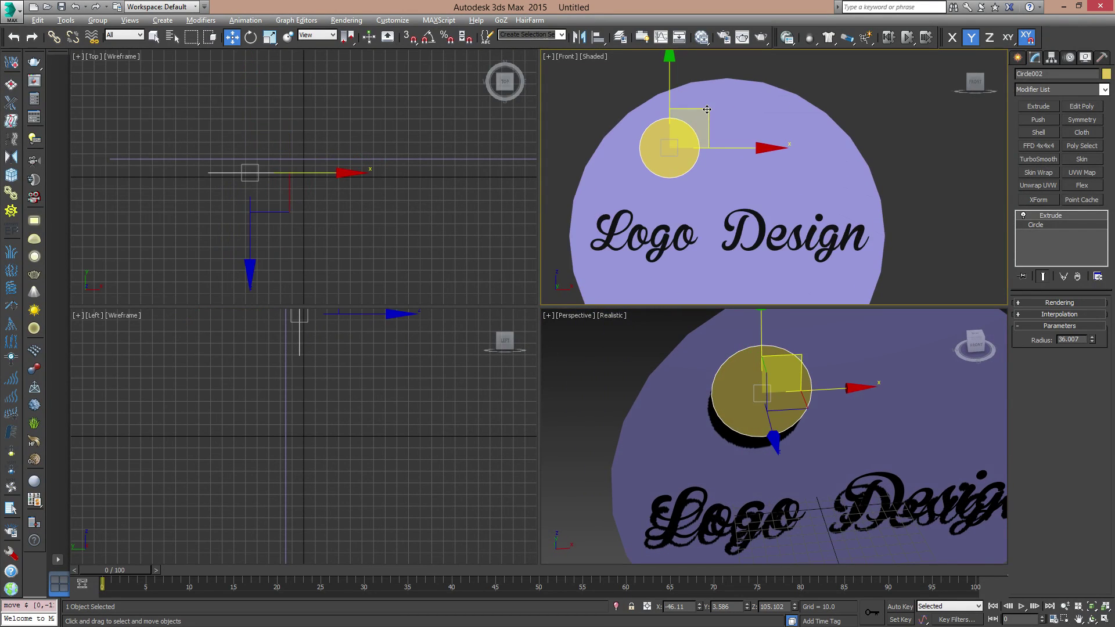
# - Reposition the yellow circle near the large disc's upper edge, at about X -7.6 and Z 132
pyautogui.moveTo(705, 108); pyautogui.dragTo(767, 83)
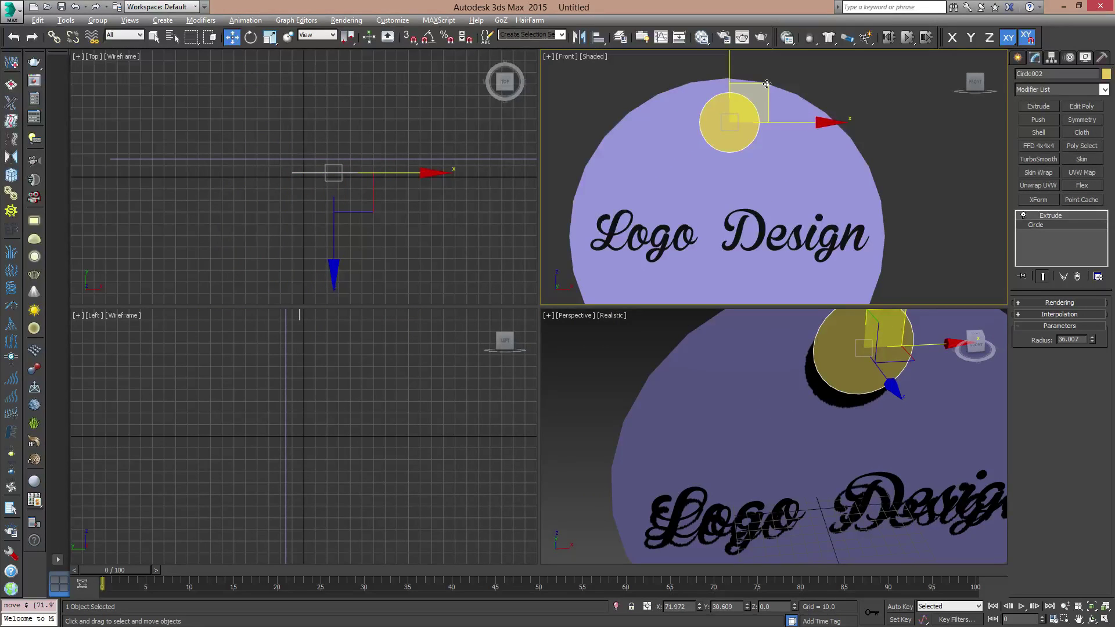
pyautogui.scroll(-4, 786, 135)
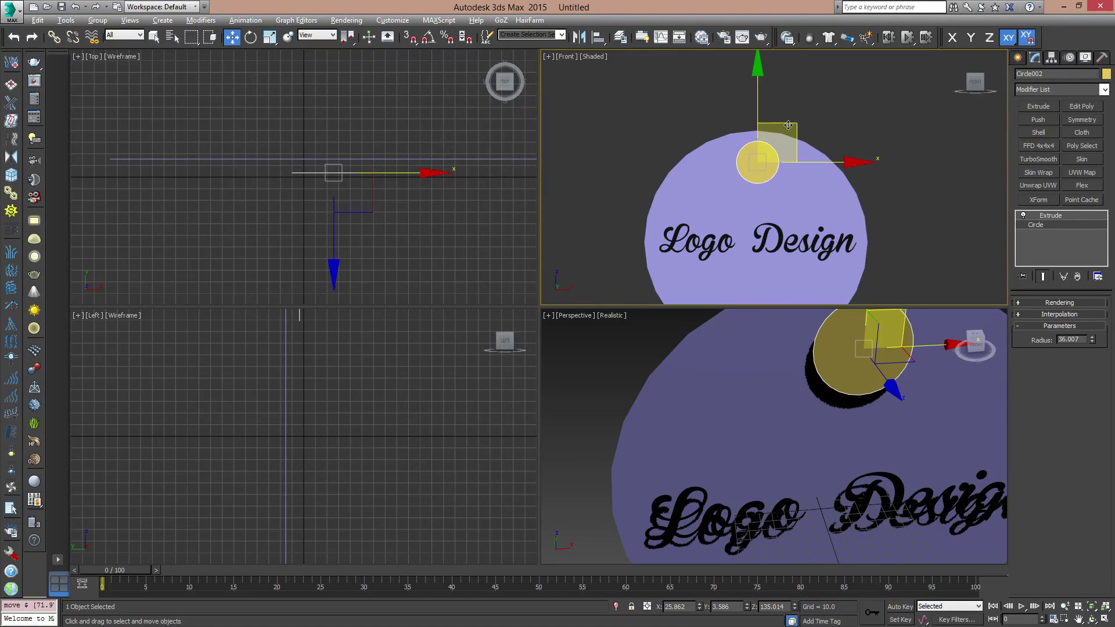
pyautogui.moveTo(788, 124); pyautogui.dragTo(771, 127)
pyautogui.moveTo(770, 126); pyautogui.dragTo(781, 112, button='middle')
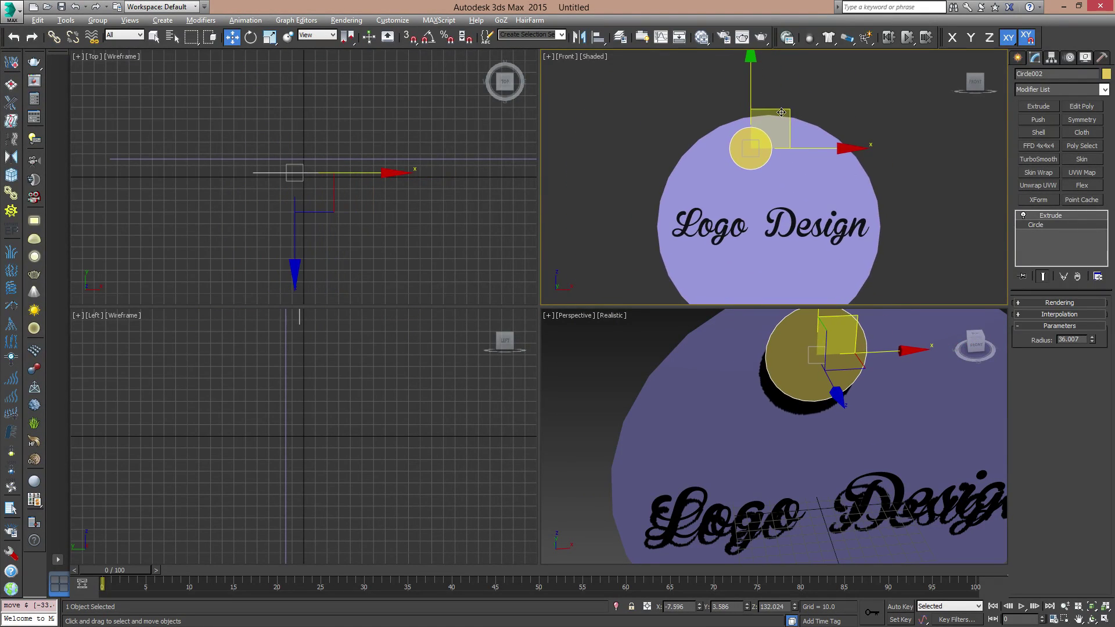
# - Clone the yellow circle as a Copy down toward "Logo" and reduce the copy's radius to about 21.4
pyautogui.keyDown('shift'); pyautogui.moveTo(781, 112); pyautogui.dragTo(744, 147); pyautogui.keyUp('shift')
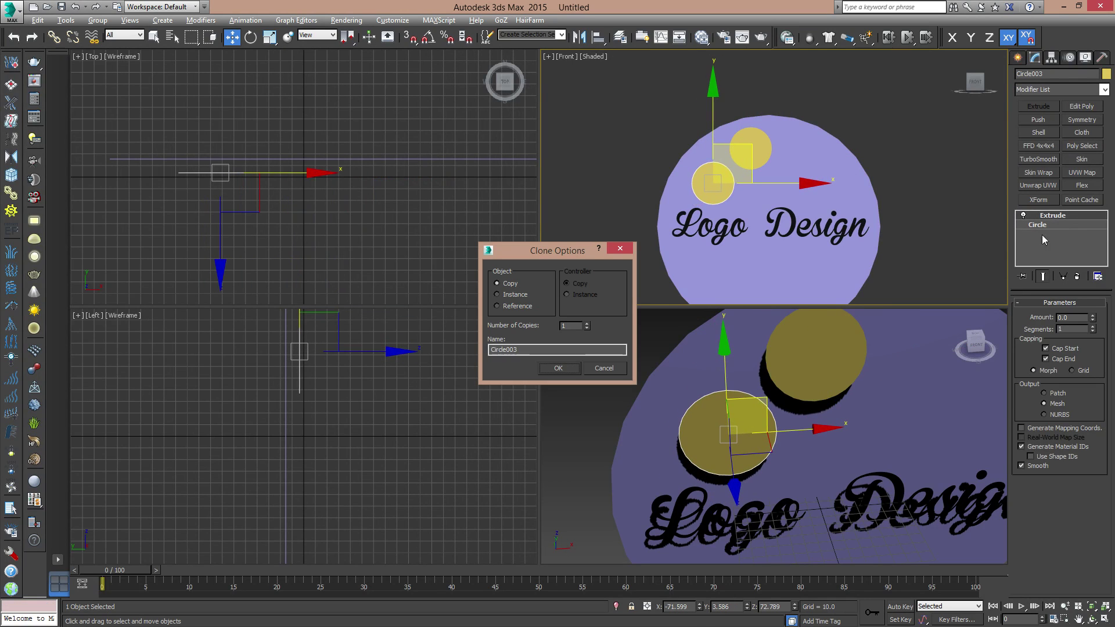
pyautogui.click(566, 368)
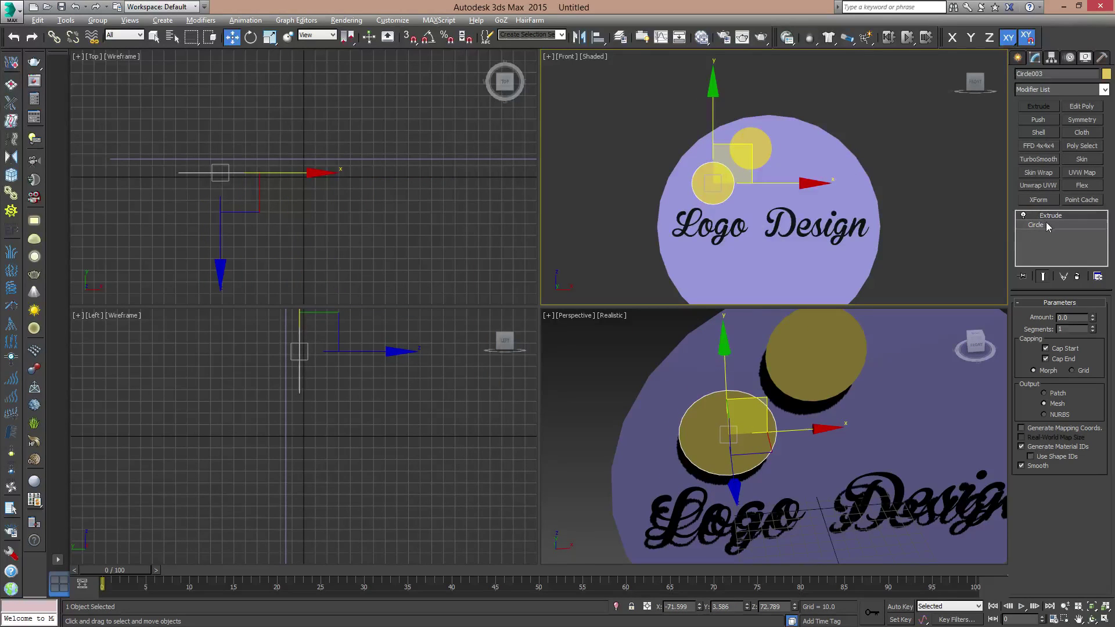
pyautogui.click(1046, 224)
pyautogui.click(1091, 342)
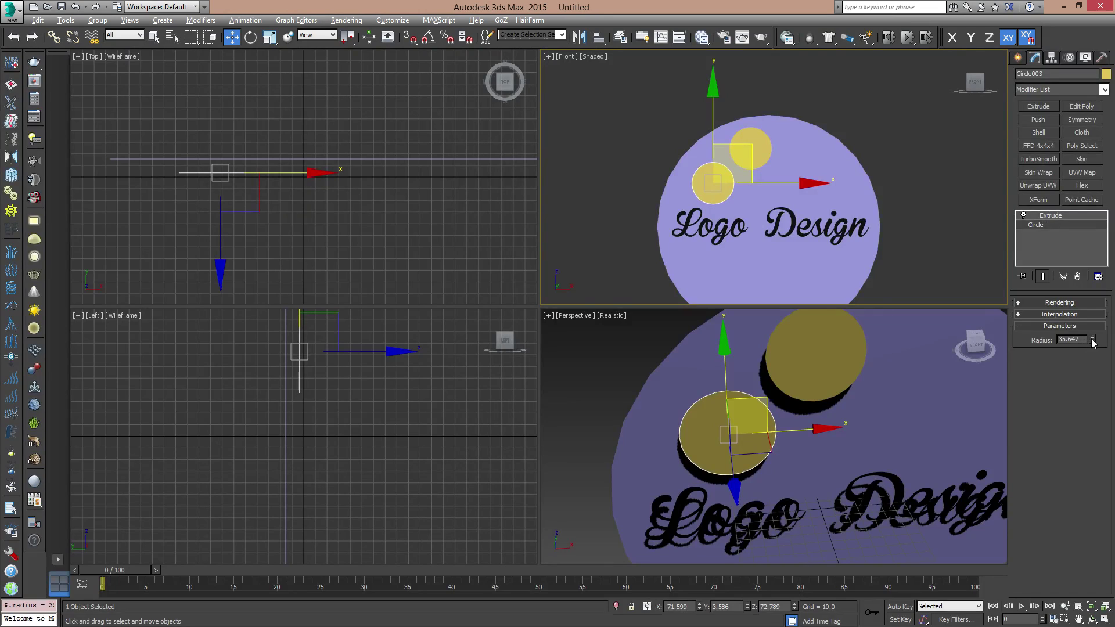
pyautogui.moveTo(1091, 343); pyautogui.dragTo(1091, 386)
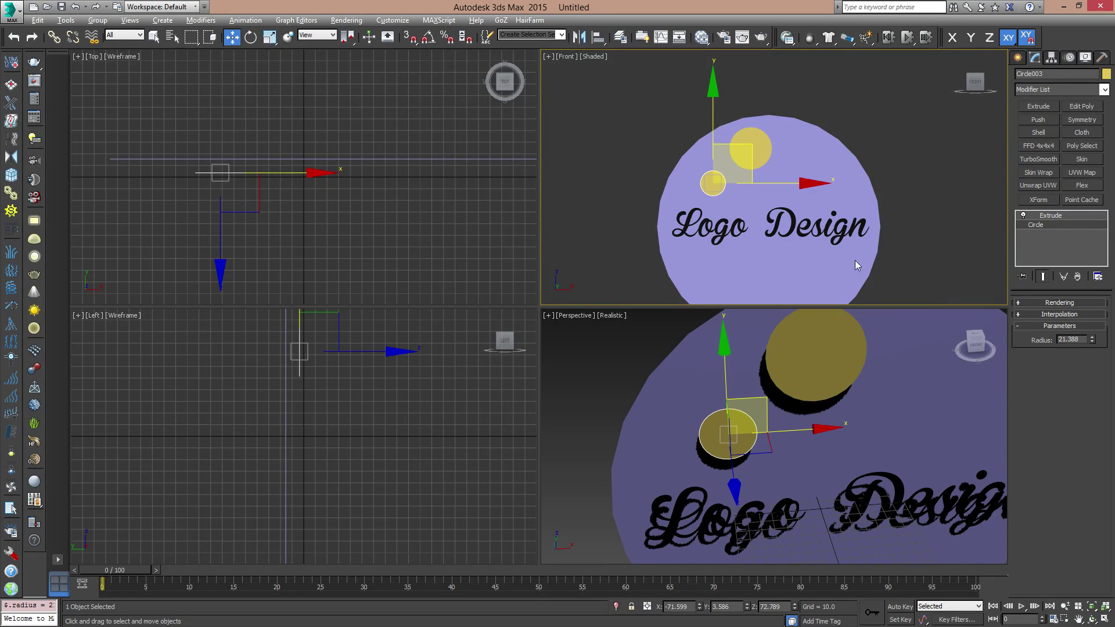
# - Clone the smaller yellow circle as a Copy below "Logo" and make the copy's radius smaller still
pyautogui.moveTo(854, 261); pyautogui.dragTo(869, 198, button='middle')
pyautogui.keyDown('shift'); pyautogui.moveTo(760, 82); pyautogui.dragTo(752, 167); pyautogui.keyUp('shift')
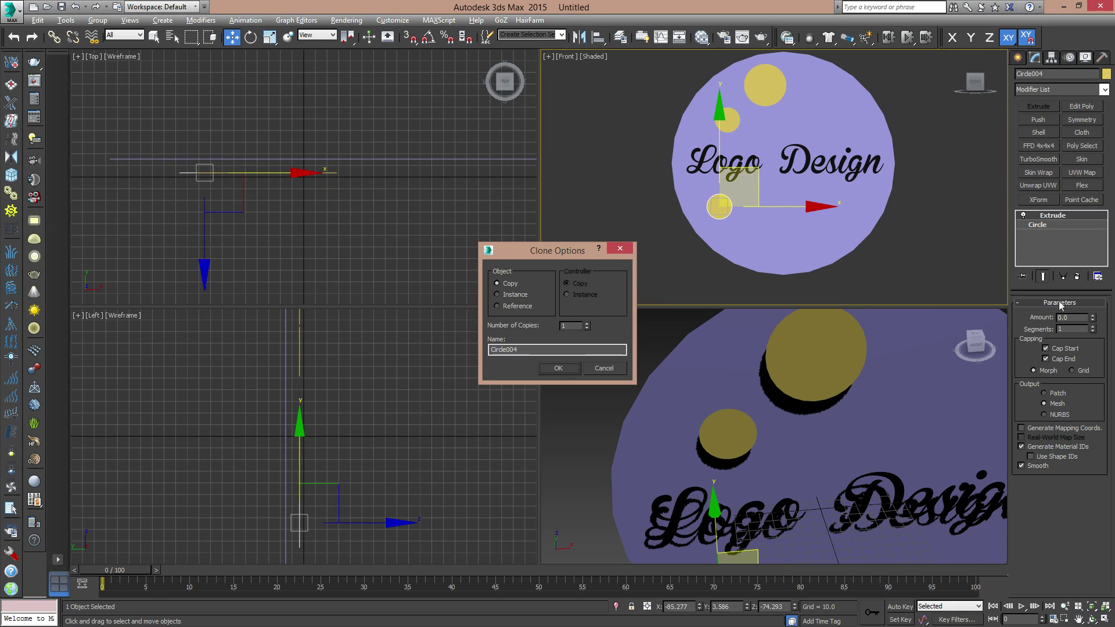
pyautogui.click(565, 372)
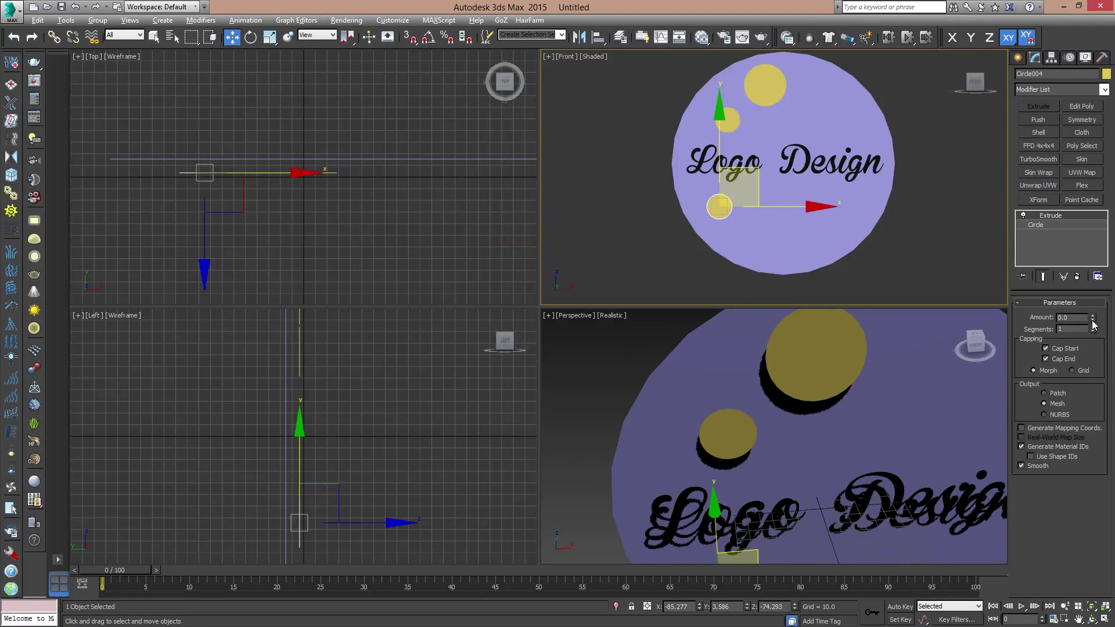
pyautogui.click(1057, 227)
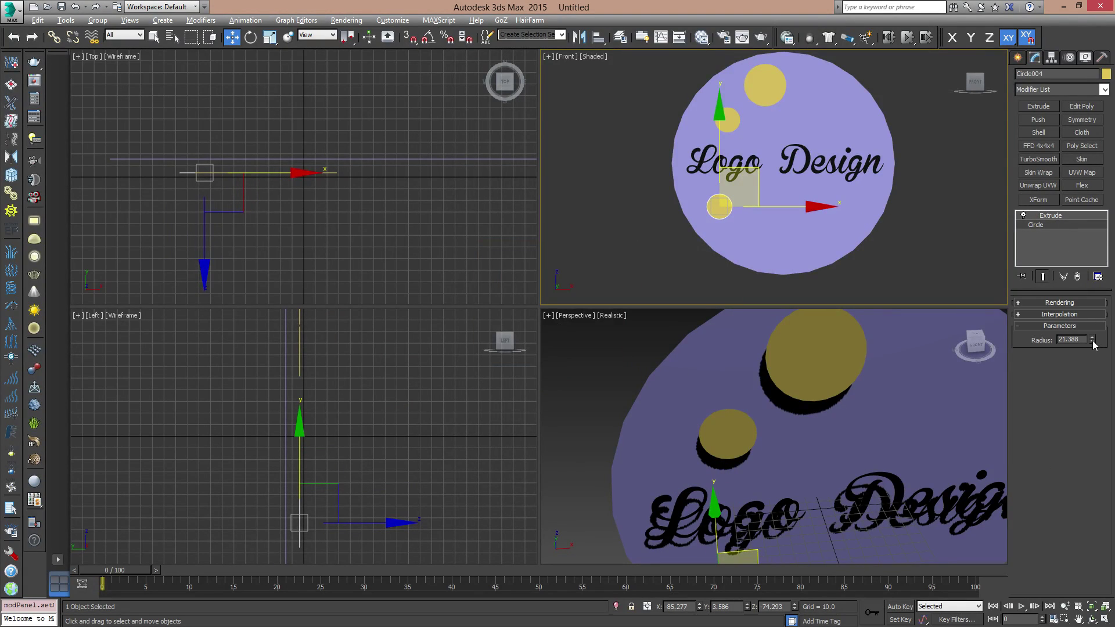
pyautogui.moveTo(1094, 344); pyautogui.dragTo(1100, 367)
# - Rearrange the three yellow circles above the text, with the largest over "Design", the smallest over "Logo" and the medium one between them
pyautogui.moveTo(752, 209); pyautogui.dragTo(723, 240, button='middle')
pyautogui.click(736, 127)
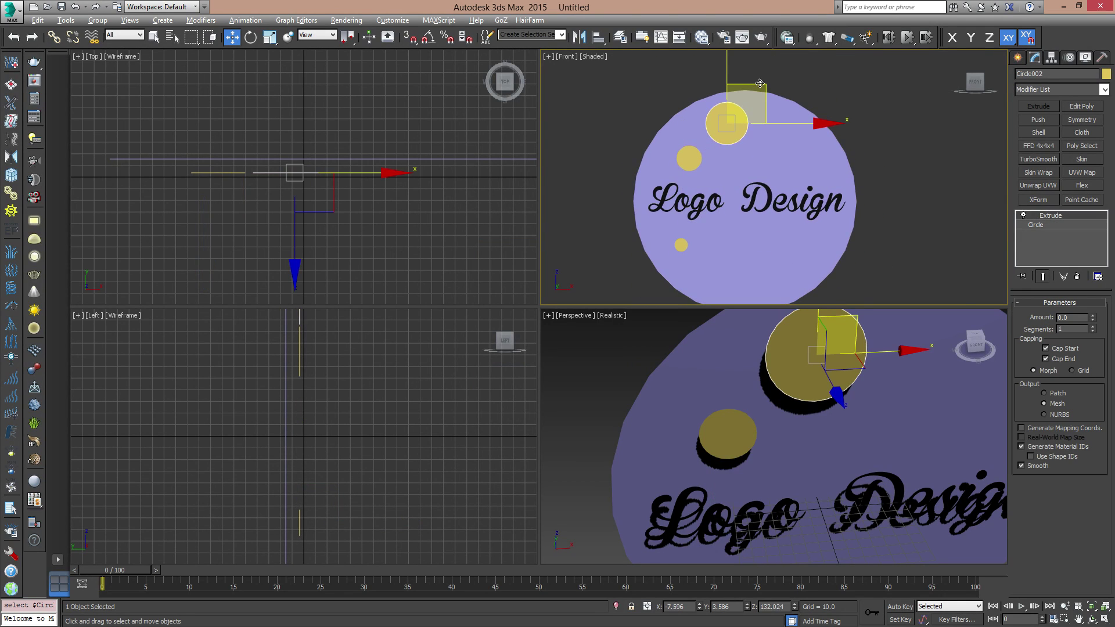
pyautogui.moveTo(759, 83); pyautogui.dragTo(839, 117)
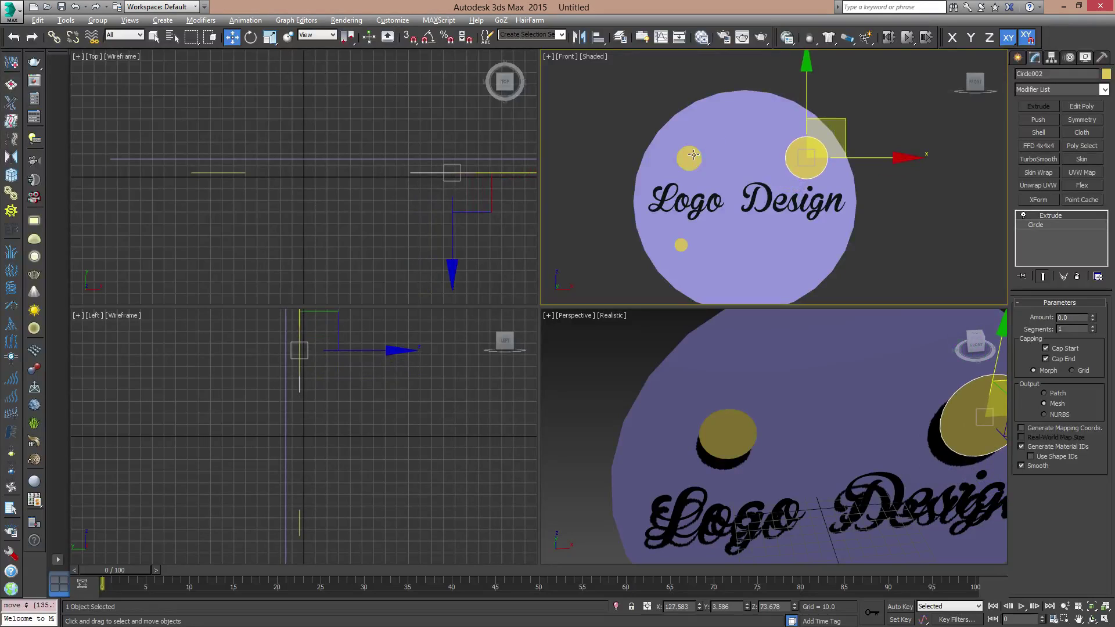
pyautogui.click(693, 154)
pyautogui.moveTo(721, 117); pyautogui.dragTo(782, 83)
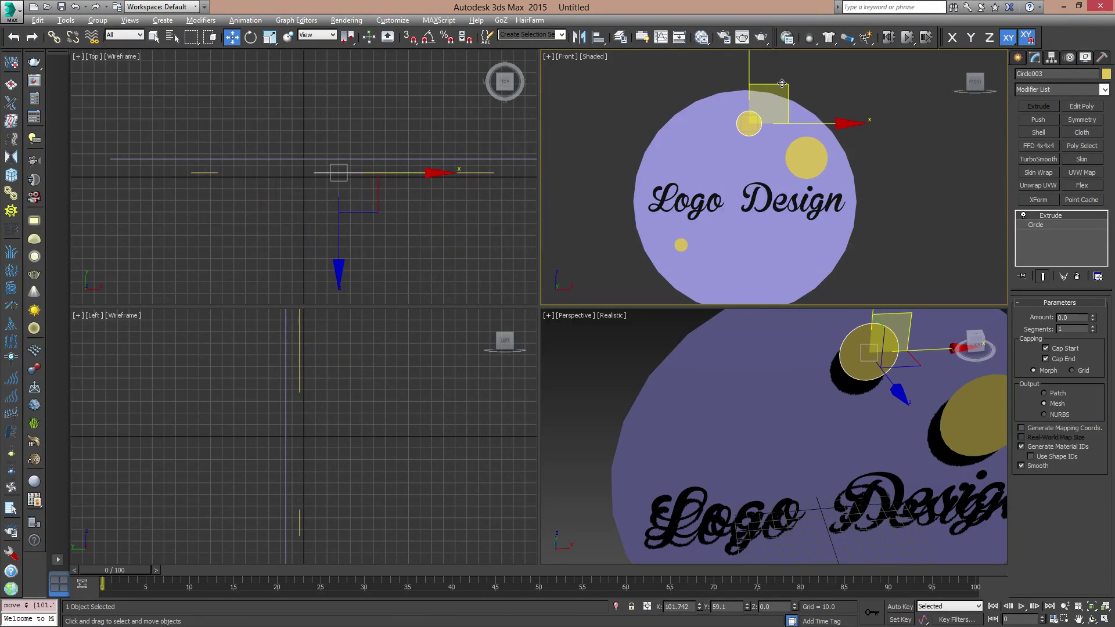
pyautogui.click(680, 247)
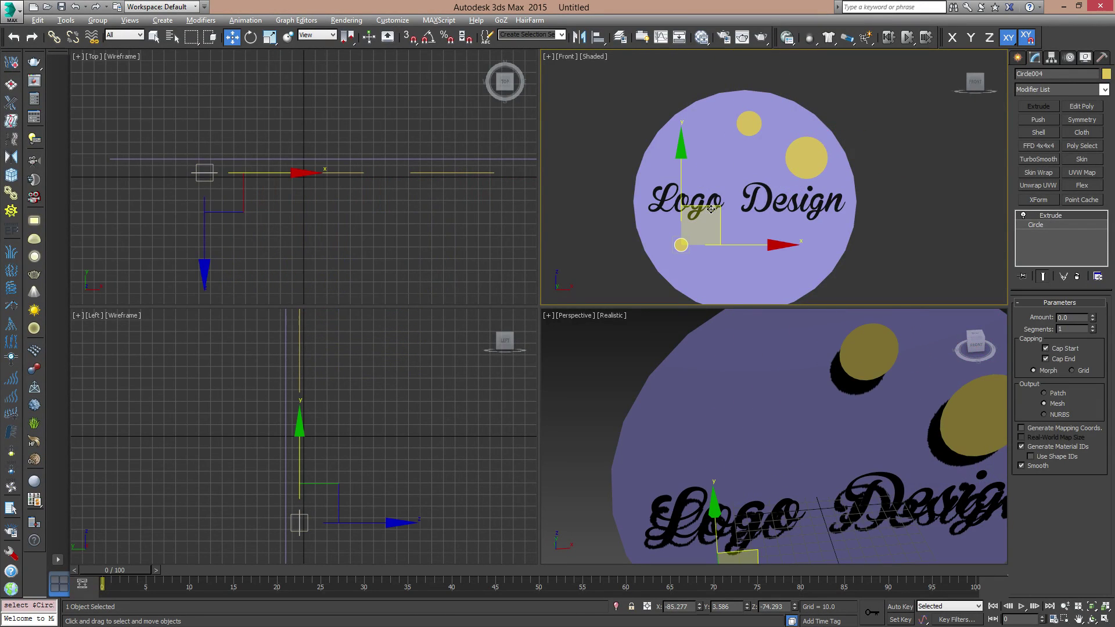
pyautogui.moveTo(711, 209); pyautogui.dragTo(733, 116)
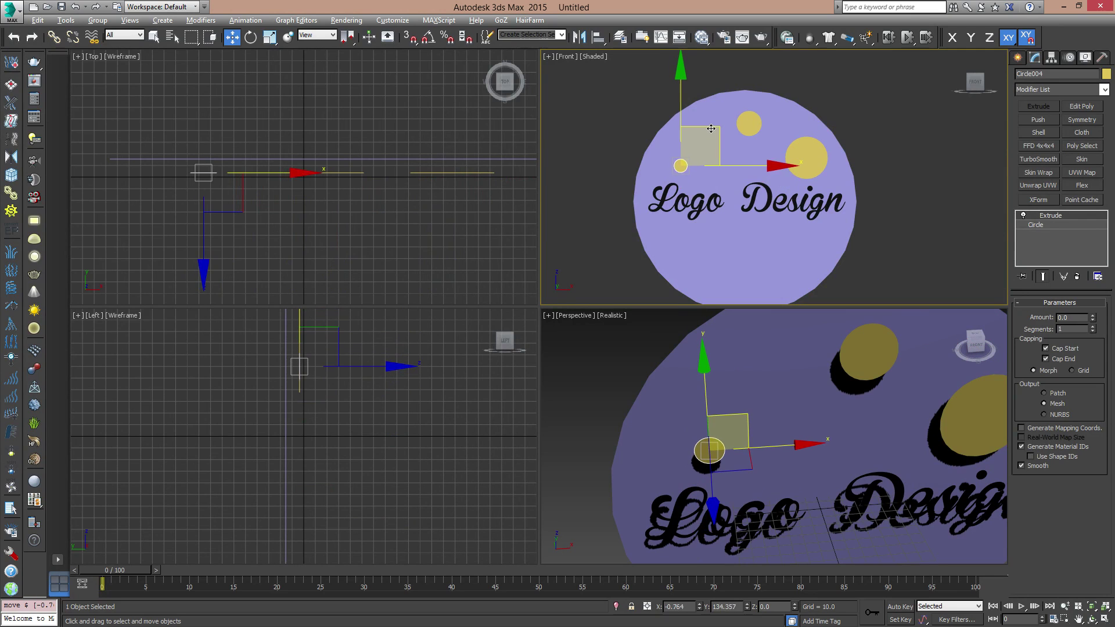
# - Move the medium yellow circle toward "Logo", clone it as a Copy beside the largest circle, and enlarge the copy's radius to about 31.7
pyautogui.click(748, 122)
pyautogui.moveTo(777, 84)
pyautogui.mouseDown()
pyautogui.moveTo(741, 98)
pyautogui.moveTo(793, 92)
pyautogui.mouseUp()
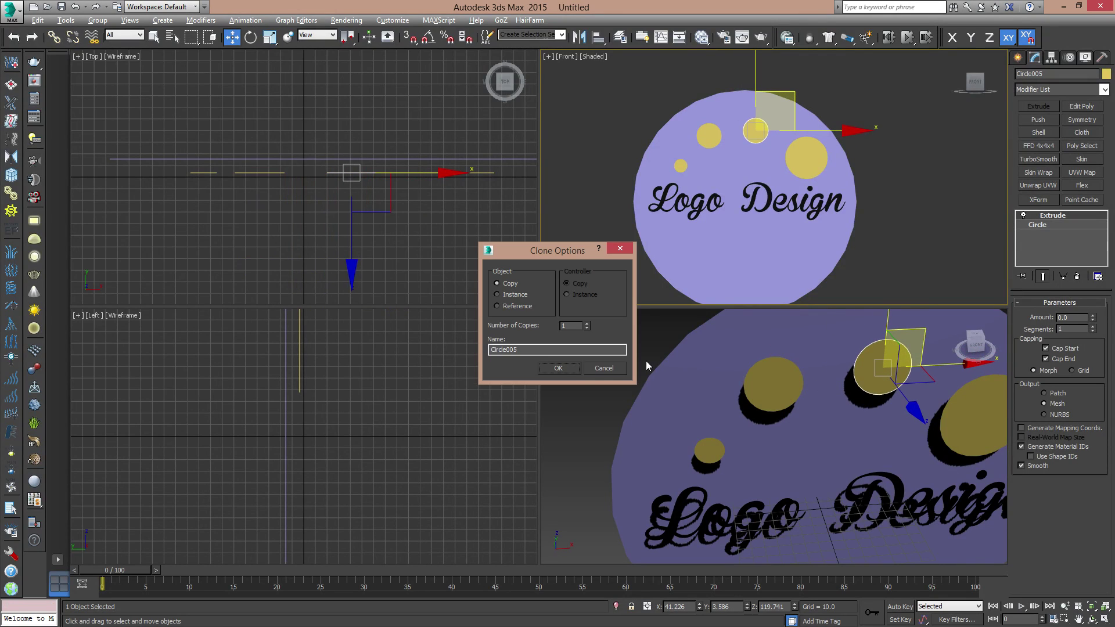
pyautogui.click(558, 369)
pyautogui.click(1066, 225)
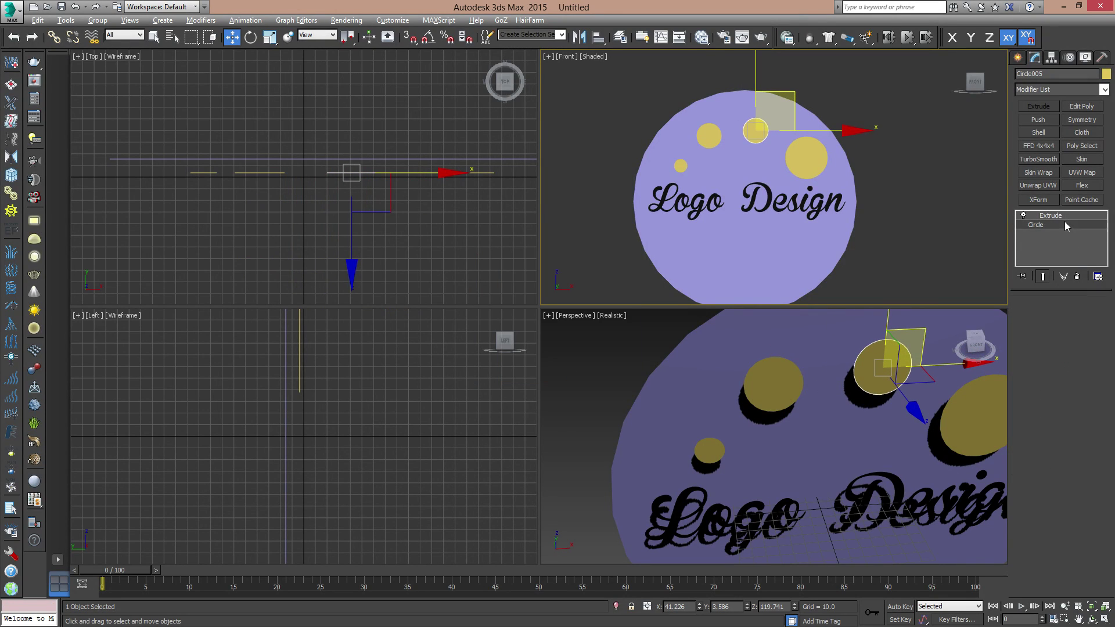
pyautogui.moveTo(1094, 338); pyautogui.dragTo(1094, 312)
pyautogui.moveTo(794, 98); pyautogui.dragTo(796, 100)
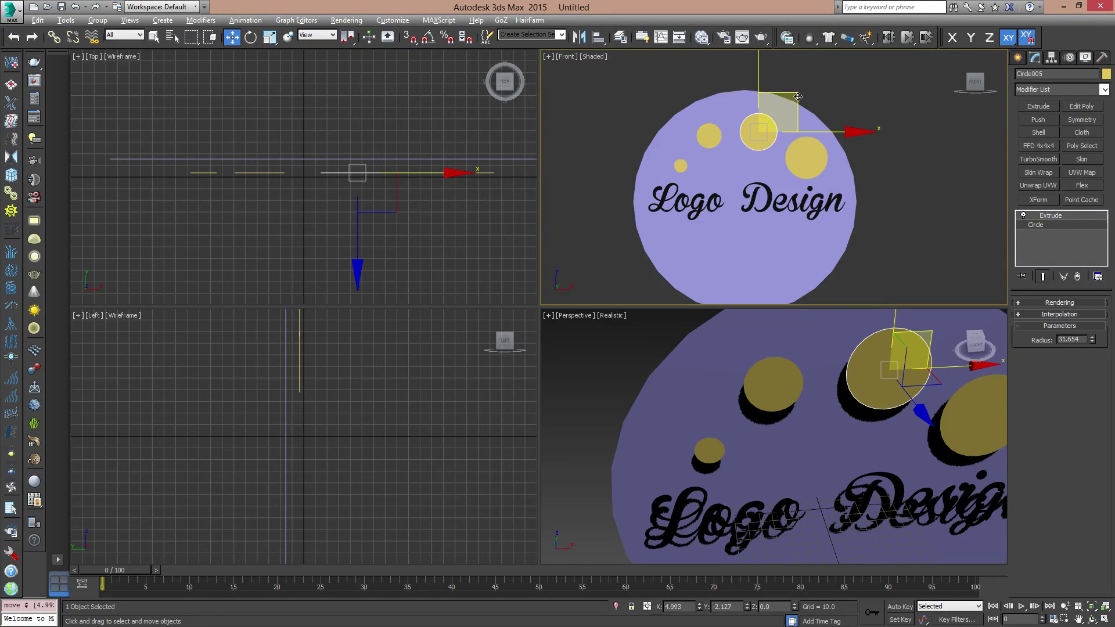
pyautogui.moveTo(912, 194); pyautogui.dragTo(886, 163, button='middle')
pyautogui.click(887, 163)
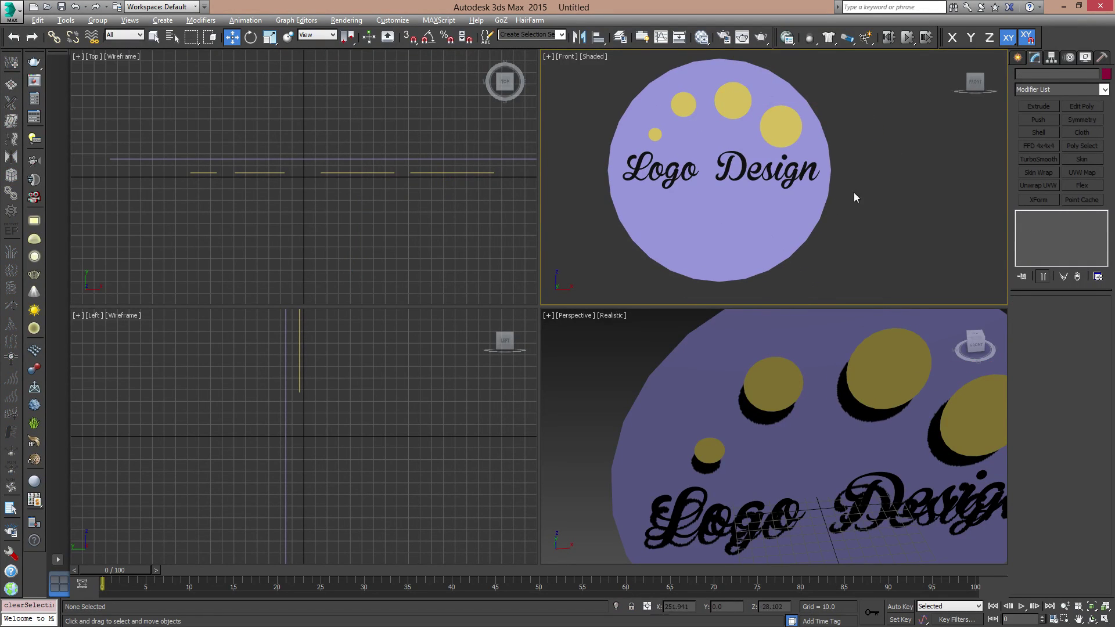
pyautogui.moveTo(795, 187); pyautogui.dragTo(806, 212, button='middle')
pyautogui.click(782, 208)
pyautogui.click(914, 193)
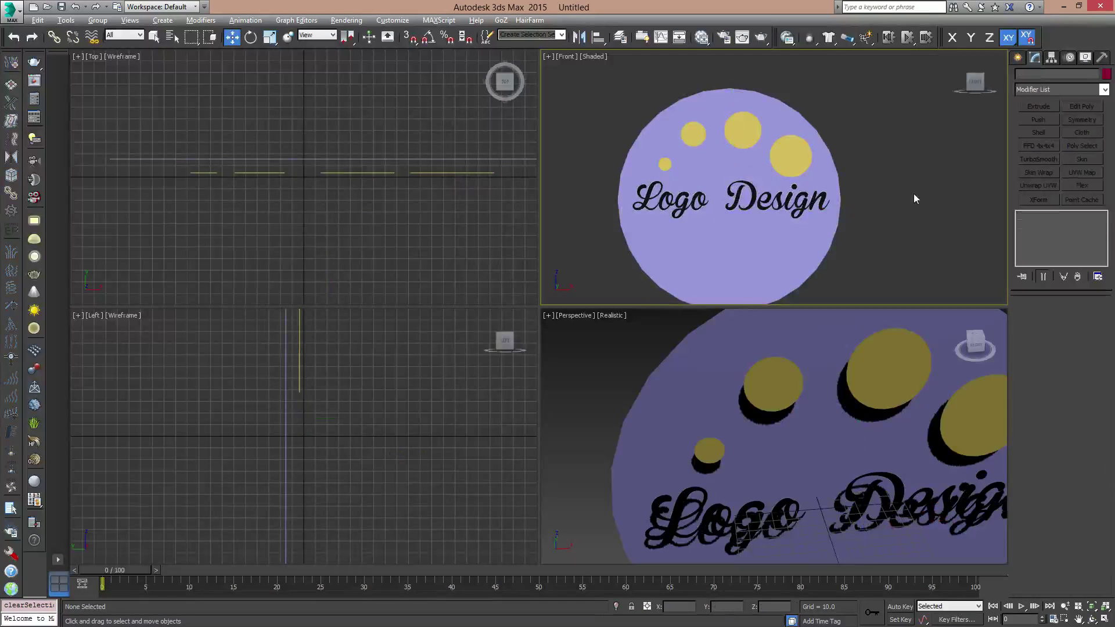
# - Draw a six-pointed star spline beside the large disc in the Front view, with radii of about 37 and 76
pyautogui.click(1018, 57)
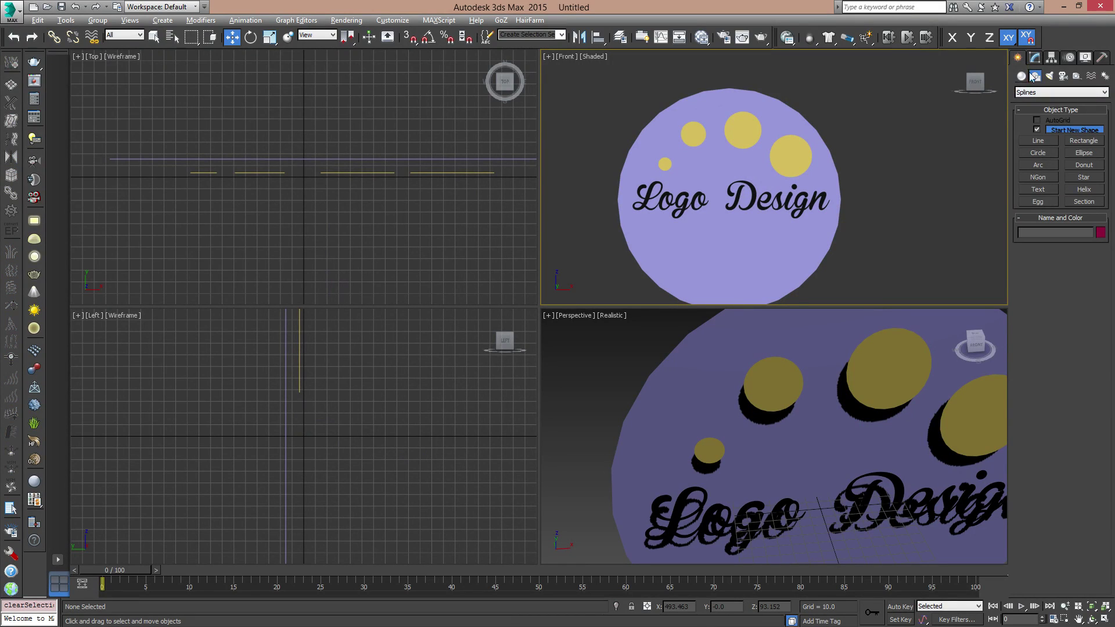
pyautogui.click(1085, 178)
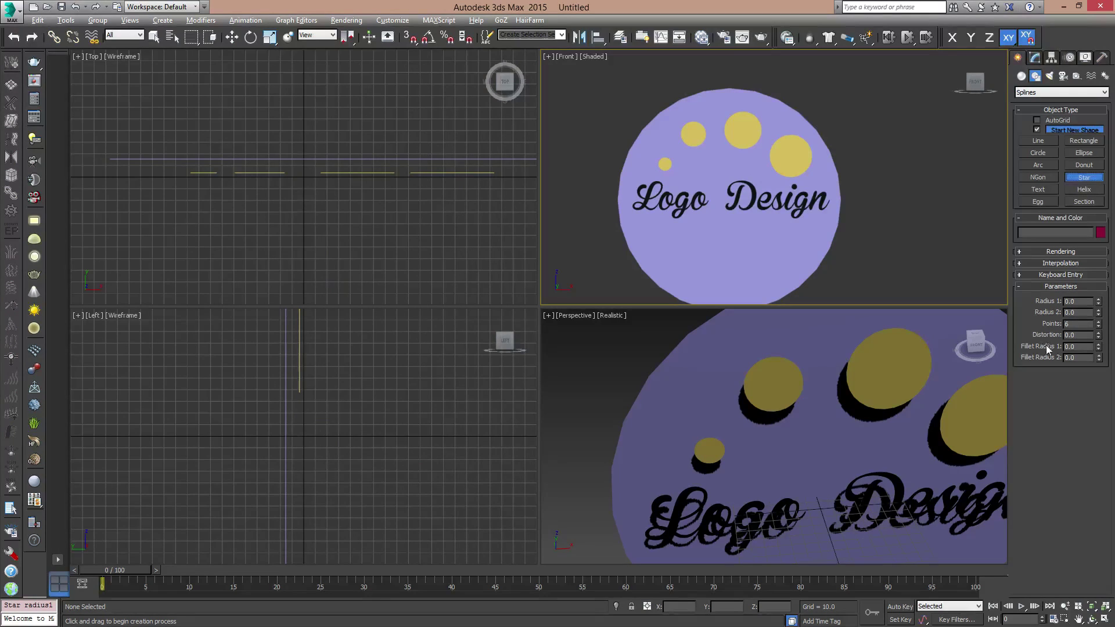
pyautogui.moveTo(849, 203); pyautogui.dragTo(754, 209, button='middle')
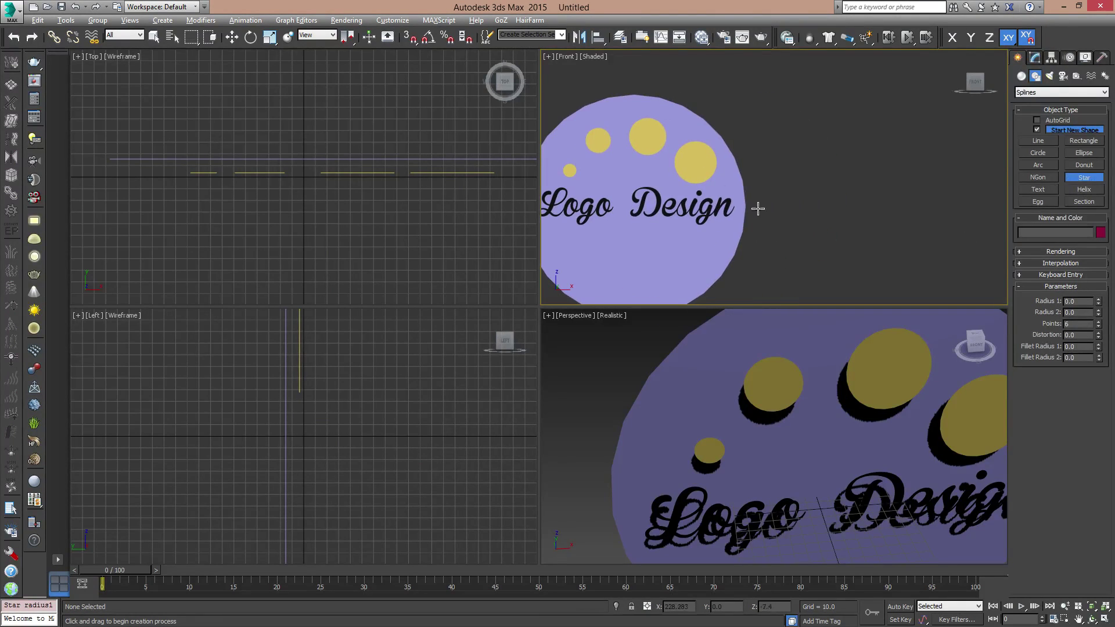
pyautogui.click(823, 207)
pyautogui.moveTo(824, 207)
pyautogui.mouseDown()
pyautogui.moveTo(849, 240)
pyautogui.moveTo(842, 214)
pyautogui.mouseUp()
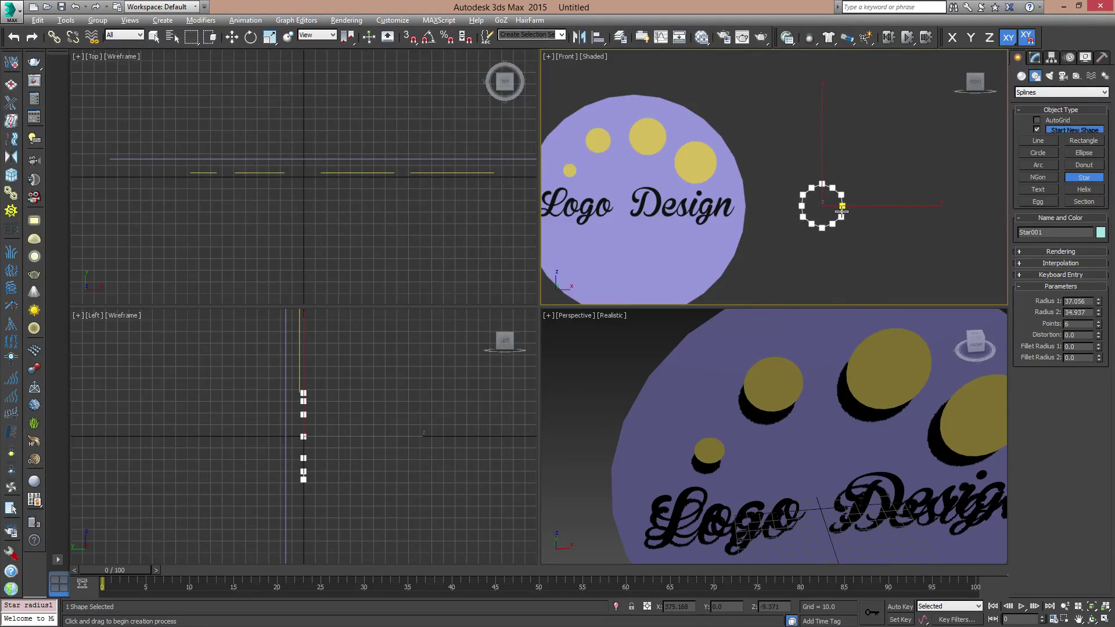
pyautogui.click(862, 185)
pyautogui.press('w')
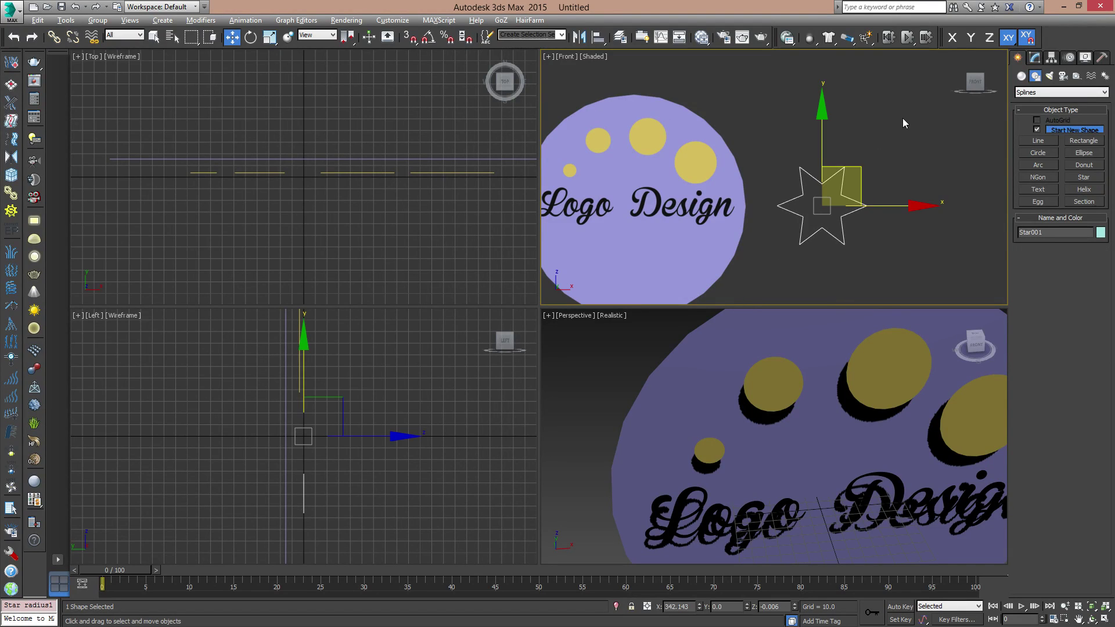
# - Apply an Extrude modifier to the star
pyautogui.click(1034, 58)
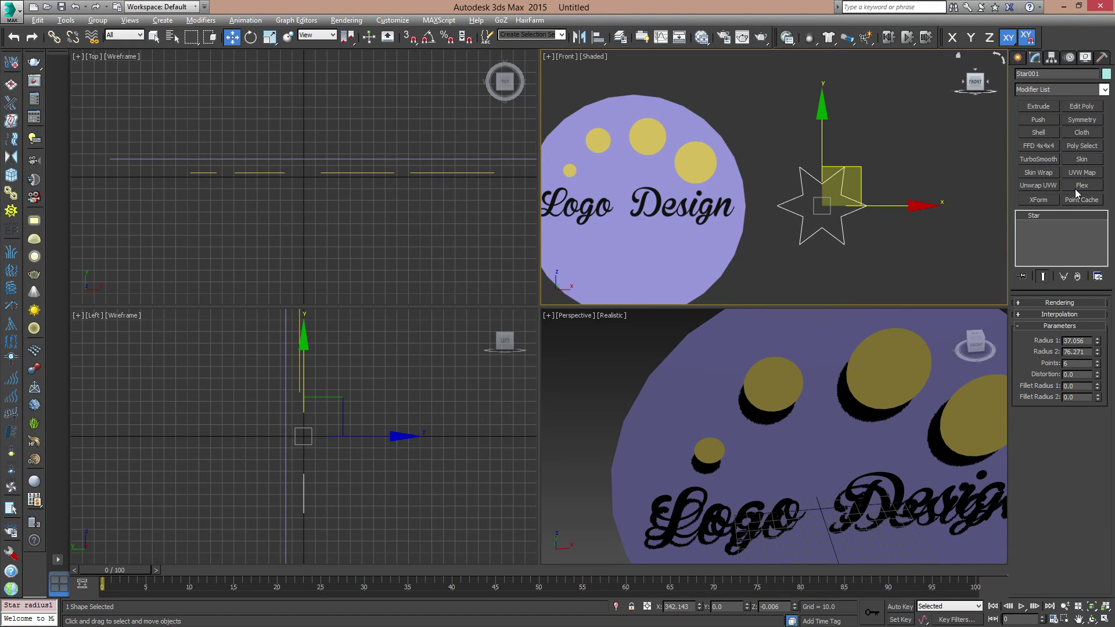
pyautogui.click(1104, 89)
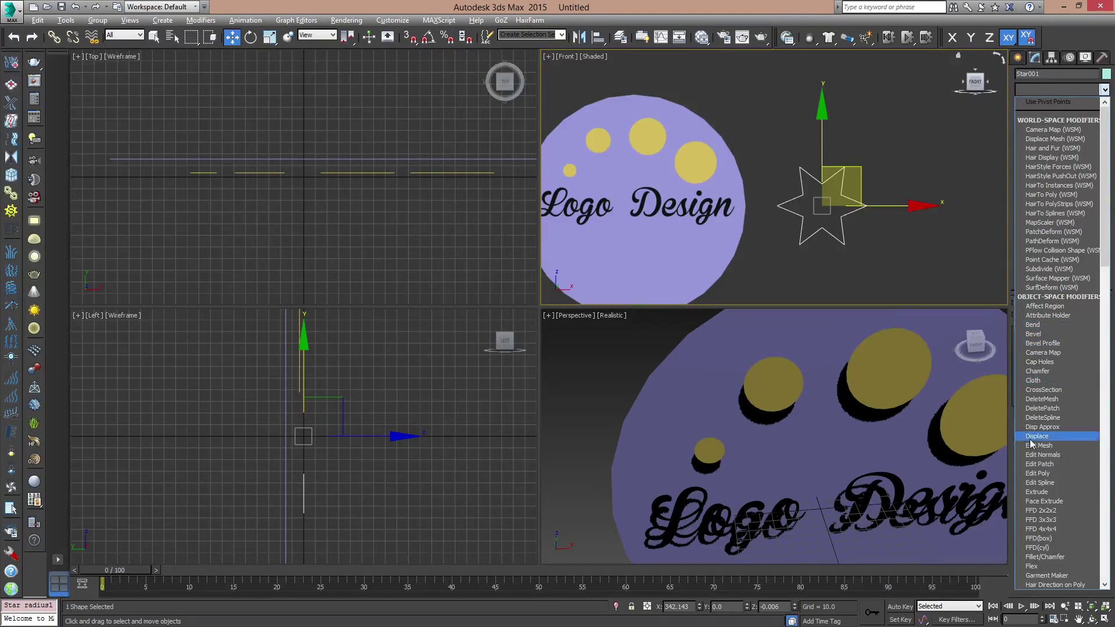
pyautogui.click(1047, 493)
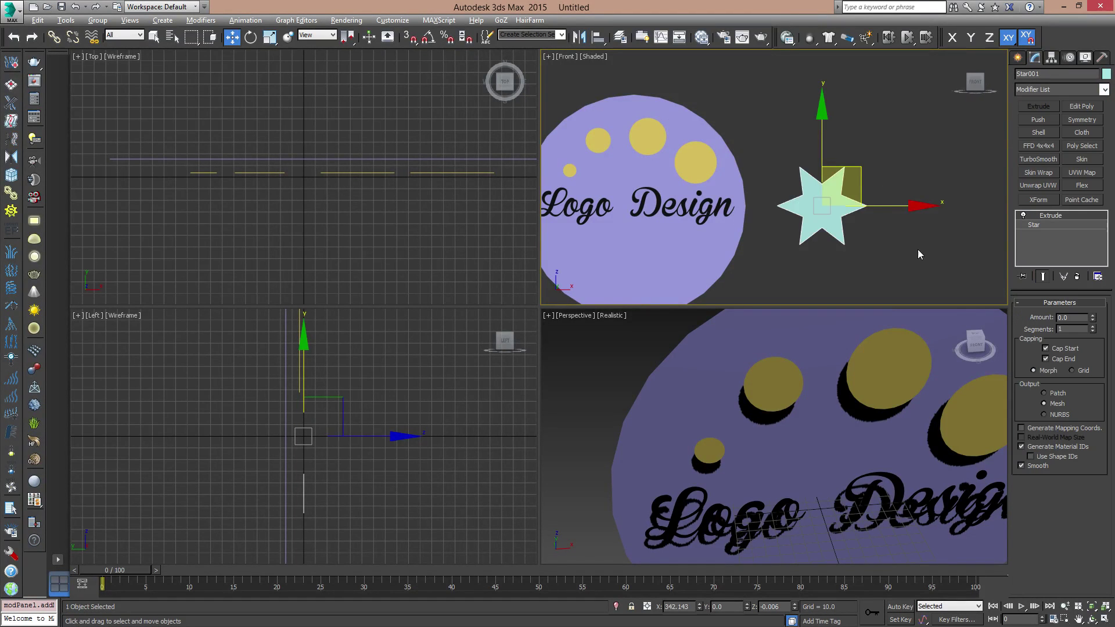
# - Move the star over the largest yellow circle and bring it forward along Y to about -7
pyautogui.moveTo(859, 167); pyautogui.dragTo(733, 118)
pyautogui.moveTo(871, 407); pyautogui.dragTo(831, 401, button='middle')
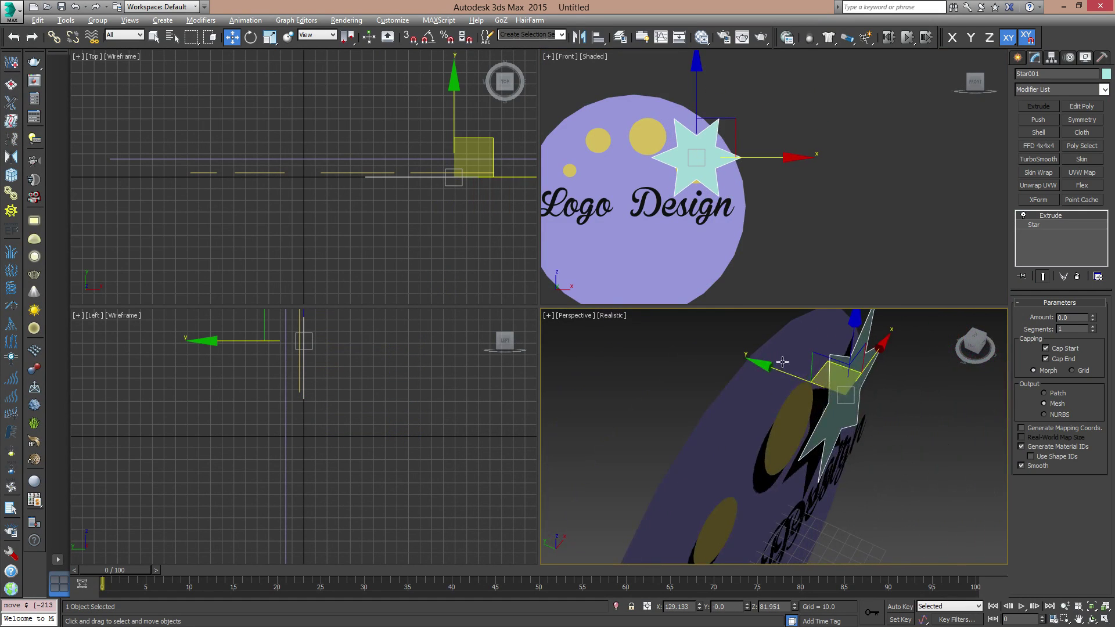
pyautogui.moveTo(774, 366); pyautogui.dragTo(780, 368)
pyautogui.keyDown('alt'); pyautogui.moveTo(900, 413); pyautogui.dragTo(793, 388, button='middle'); pyautogui.keyUp('alt')
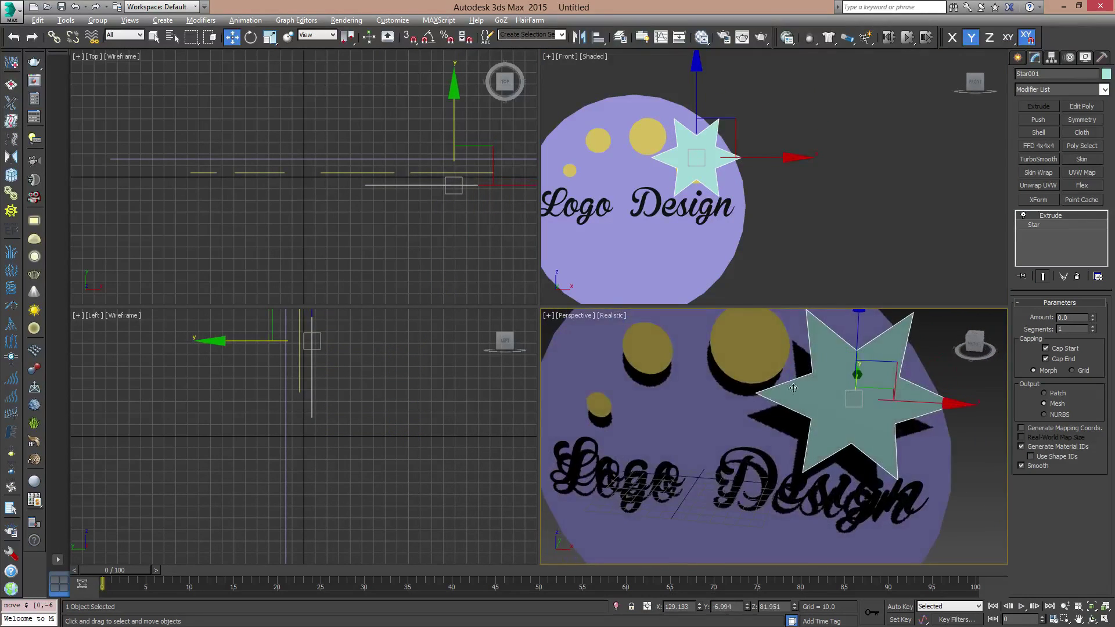
# - Scale the star down uniformly to fit inside the largest yellow circle and shift it down to about Z 72
pyautogui.click(1054, 226)
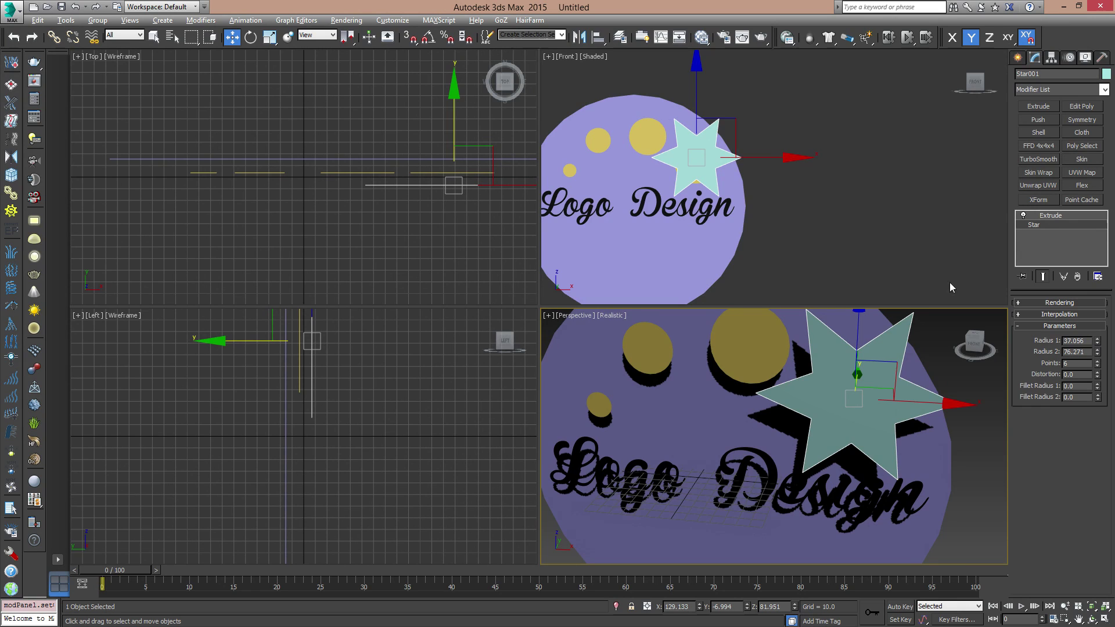
pyautogui.moveTo(813, 191); pyautogui.dragTo(840, 203, button='middle')
pyautogui.press('e')
pyautogui.press('r')
pyautogui.moveTo(738, 158); pyautogui.dragTo(744, 267)
pyautogui.scroll(2, 740, 262)
pyautogui.press('w')
pyautogui.moveTo(749, 107); pyautogui.dragTo(798, 163, button='middle')
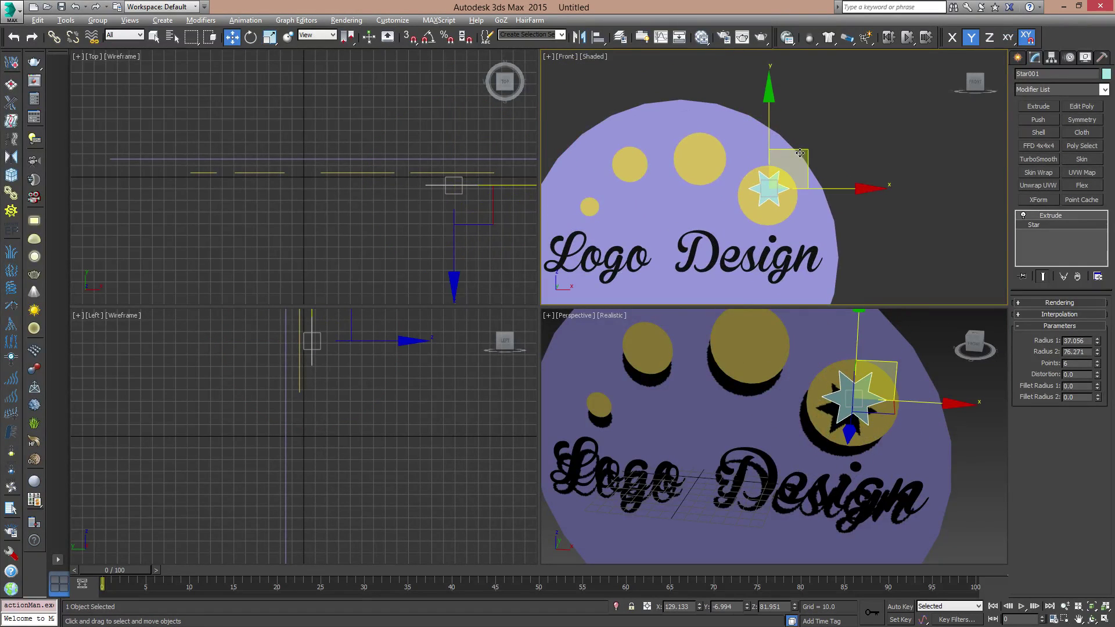
pyautogui.moveTo(800, 153); pyautogui.dragTo(801, 157)
pyautogui.scroll(2, 788, 187)
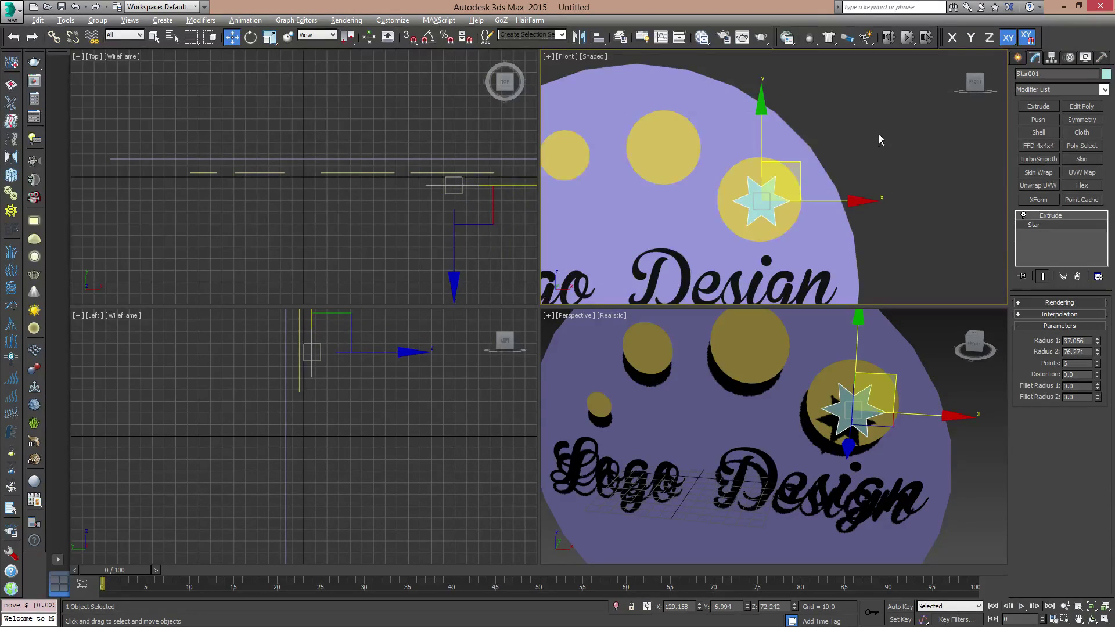
# - Align the star to the largest yellow circle on X and Y position, center to center
pyautogui.hotkey('alt', 'q')
pyautogui.hotkey('alt', 'a')
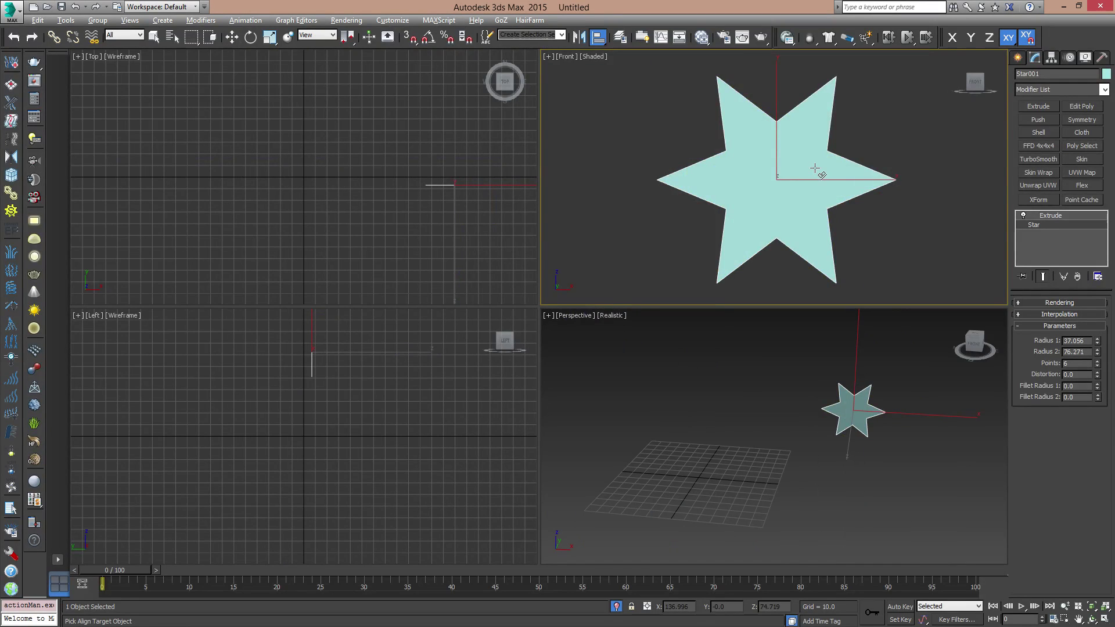
pyautogui.click(617, 607)
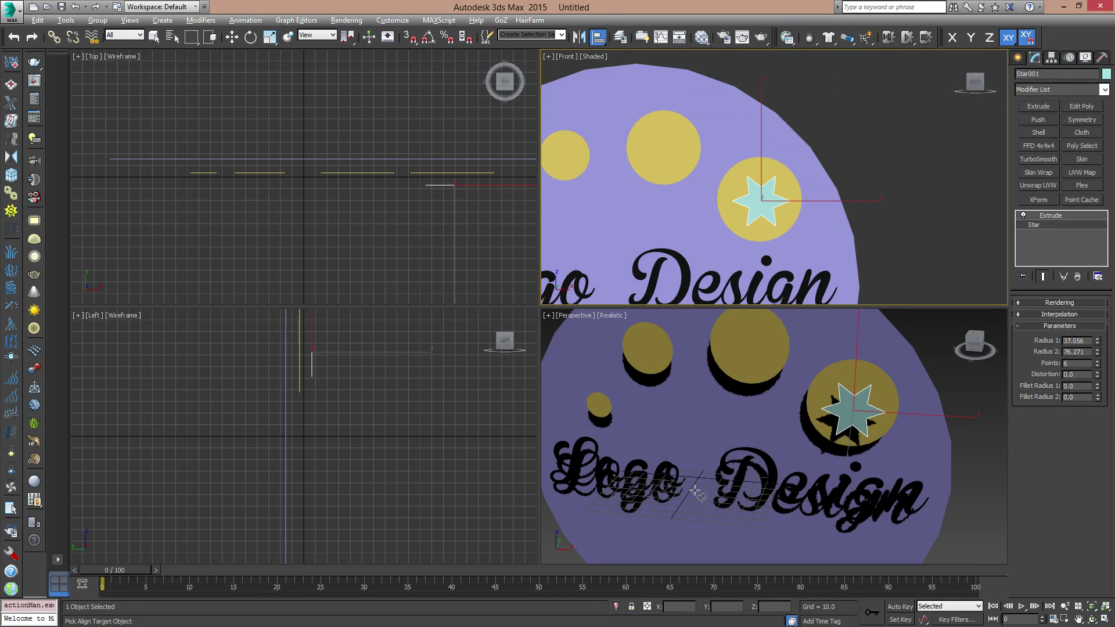
pyautogui.click(787, 190)
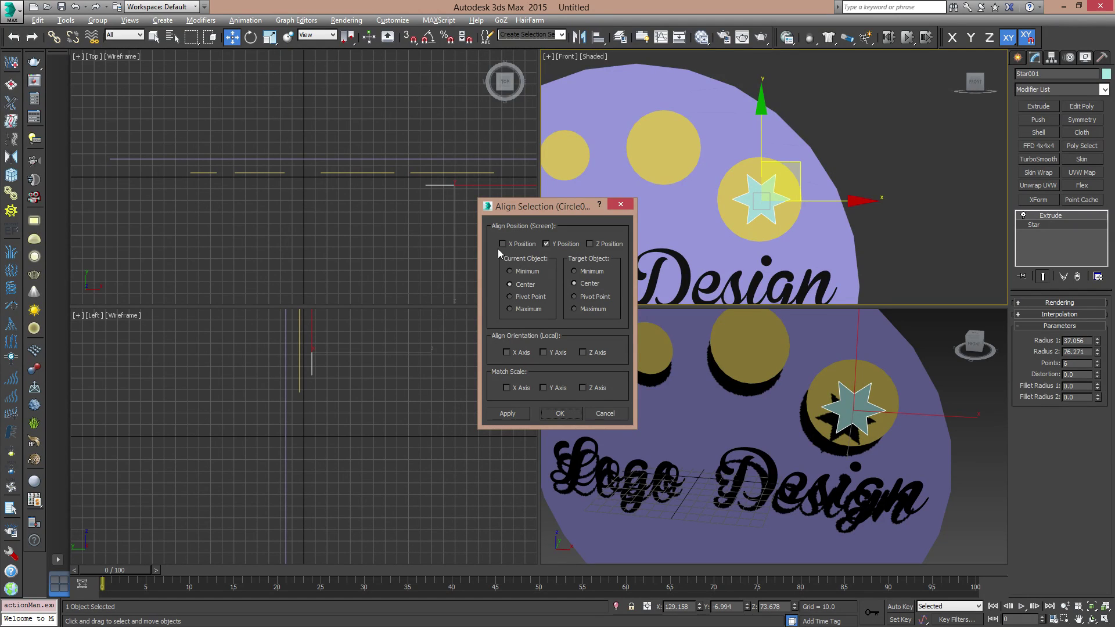
pyautogui.click(521, 246)
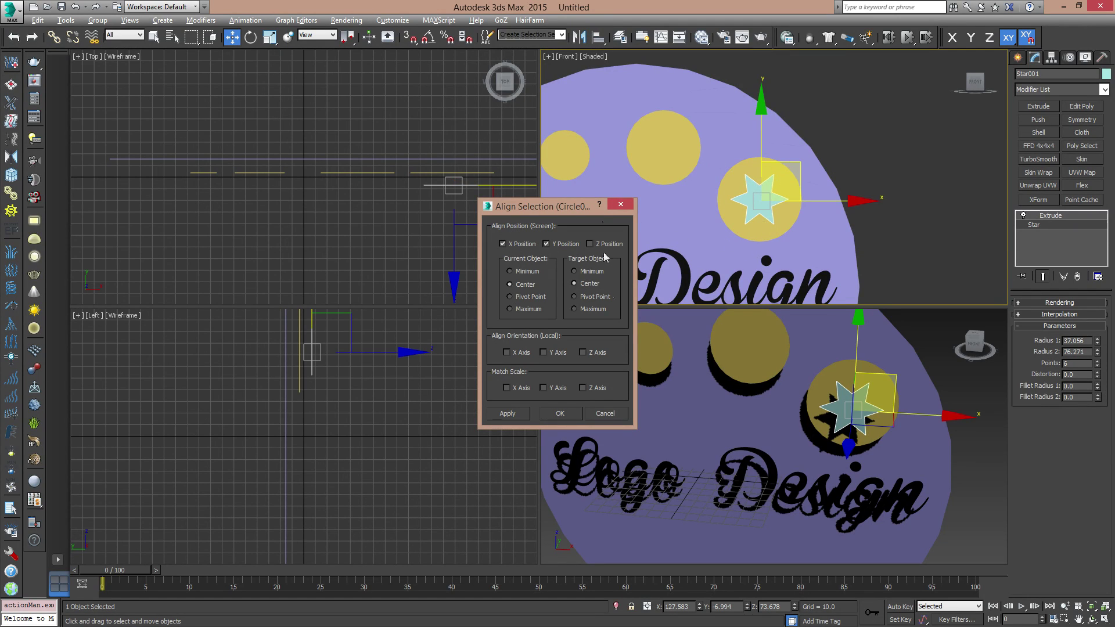
pyautogui.click(561, 413)
pyautogui.scroll(-6, 893, 218)
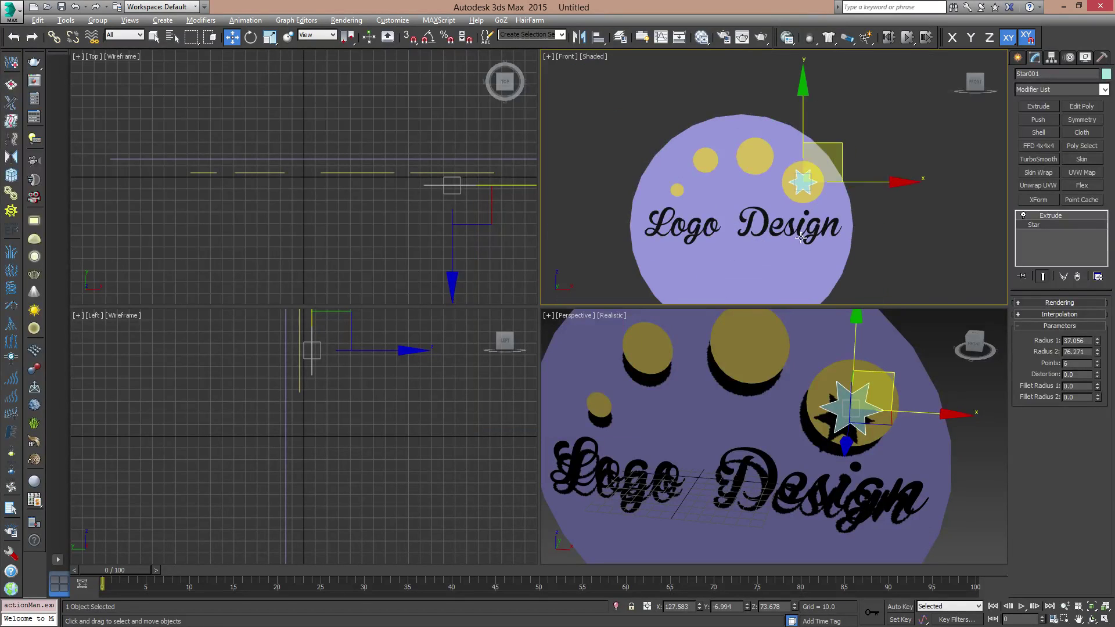
# - Draw a thin rectangle beneath the "Logo Design" text, about 9.8 long and 313.7 wide
pyautogui.click(893, 217)
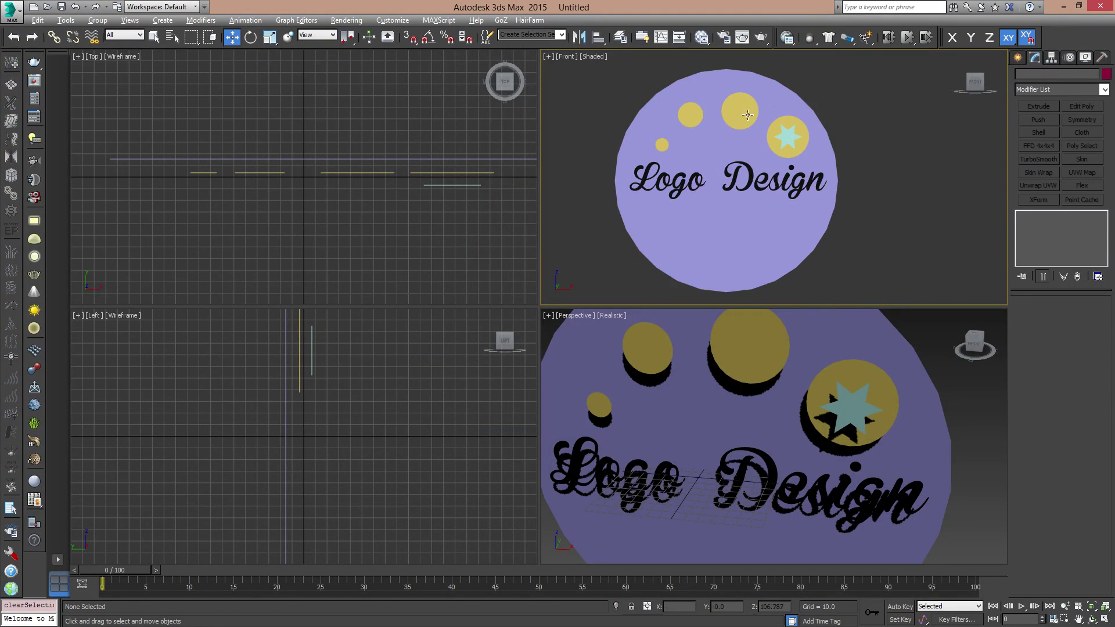
pyautogui.click(773, 185)
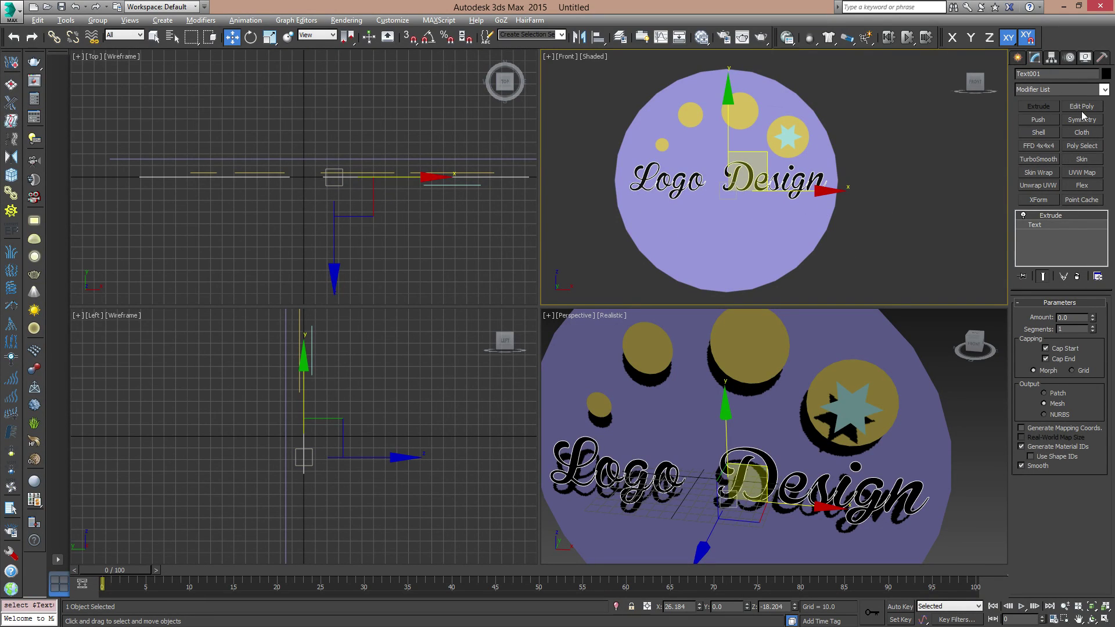
pyautogui.click(1017, 58)
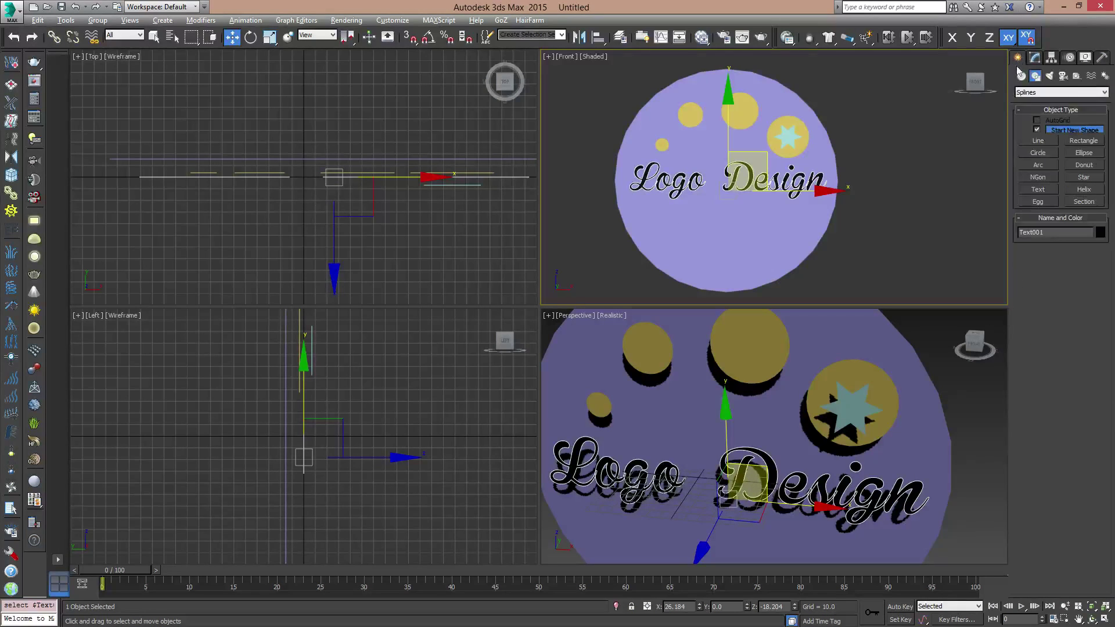
pyautogui.click(1078, 144)
pyautogui.scroll(4, 674, 226)
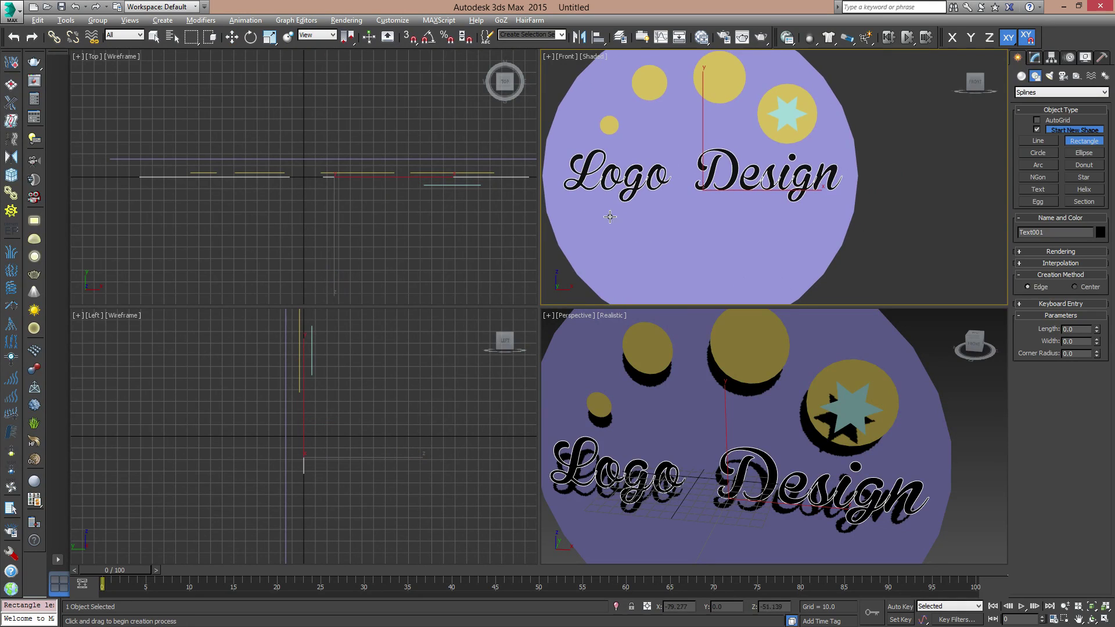
pyautogui.moveTo(575, 208); pyautogui.dragTo(836, 215)
pyautogui.moveTo(801, 251); pyautogui.dragTo(845, 237, button='middle')
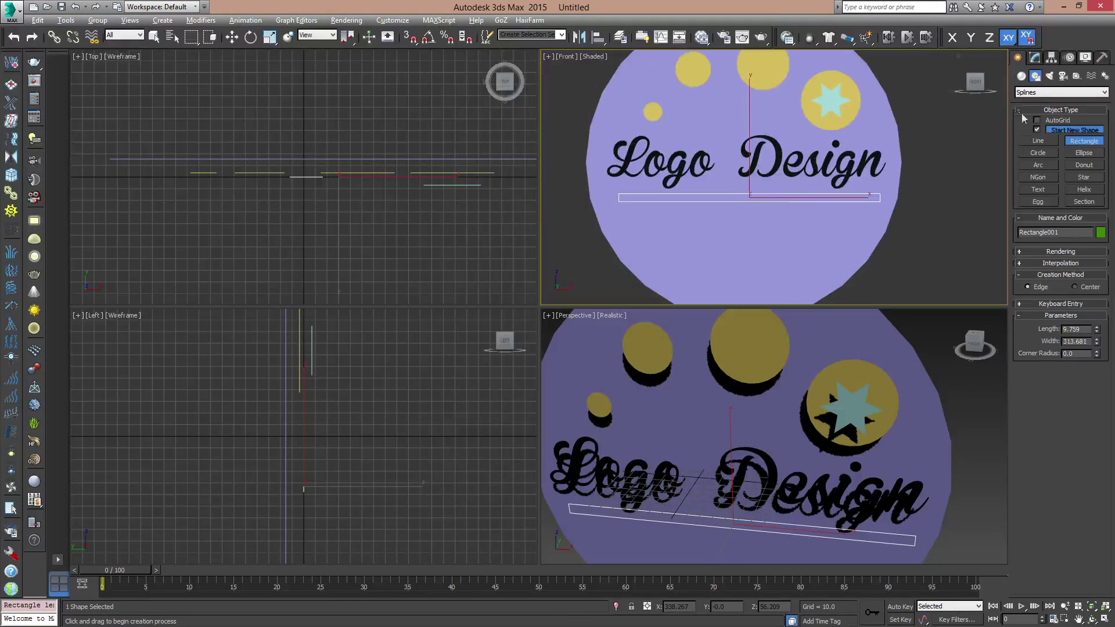
pyautogui.press('w')
# - Apply an Extrude modifier to the thin rectangle beneath the text and move it slightly down to about Z -45
pyautogui.click(1035, 57)
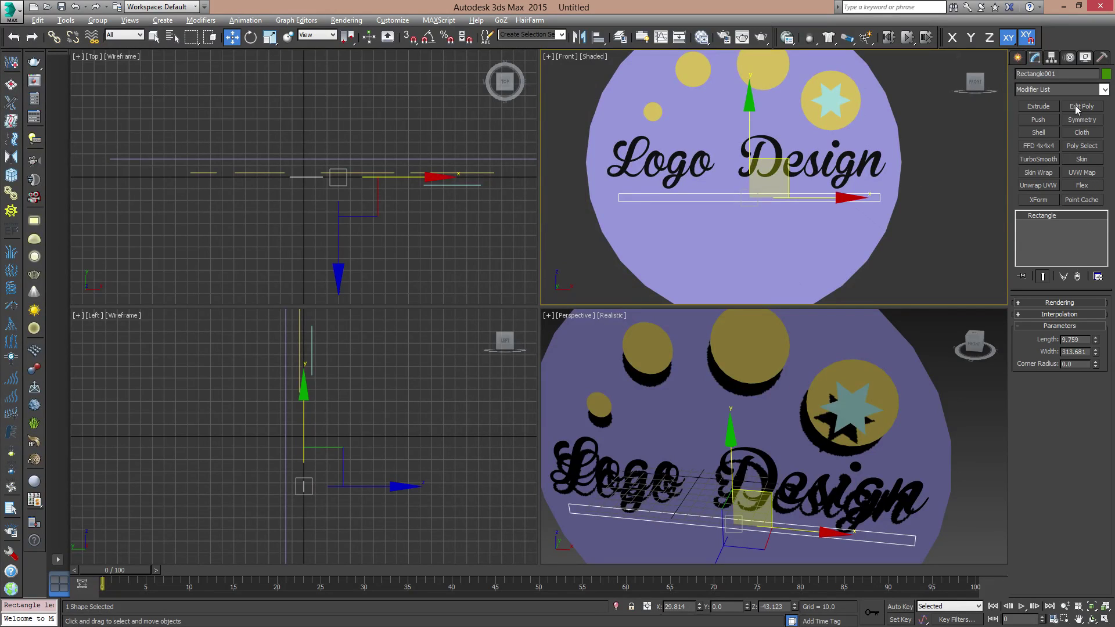
pyautogui.click(1097, 90)
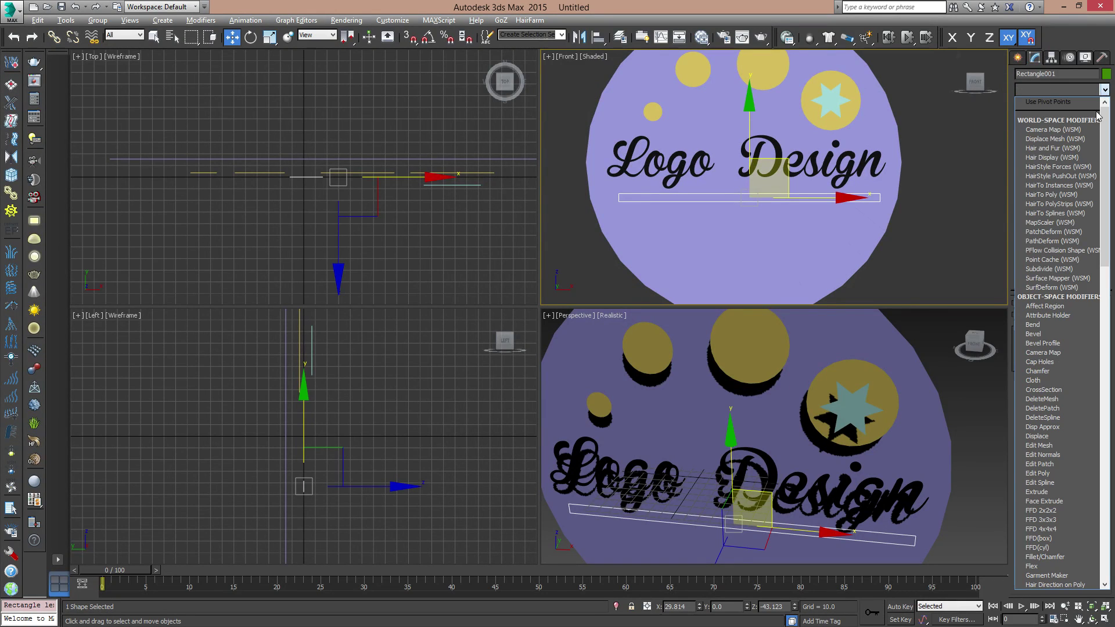
pyautogui.click(1038, 492)
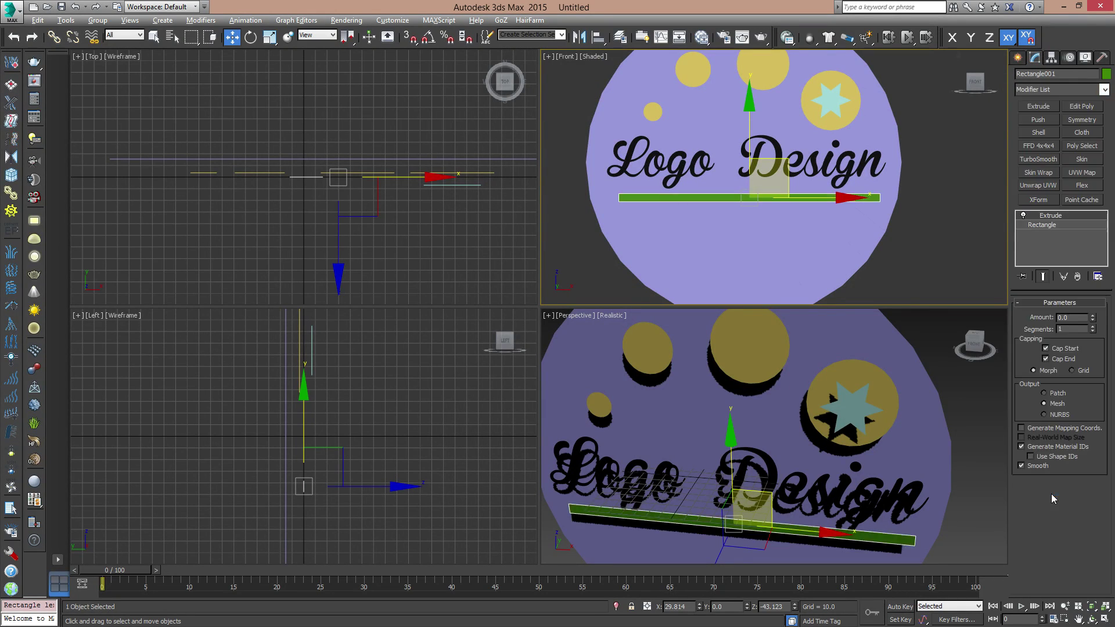
pyautogui.moveTo(787, 163); pyautogui.dragTo(781, 169, button='middle')
pyautogui.moveTo(781, 169); pyautogui.dragTo(779, 168)
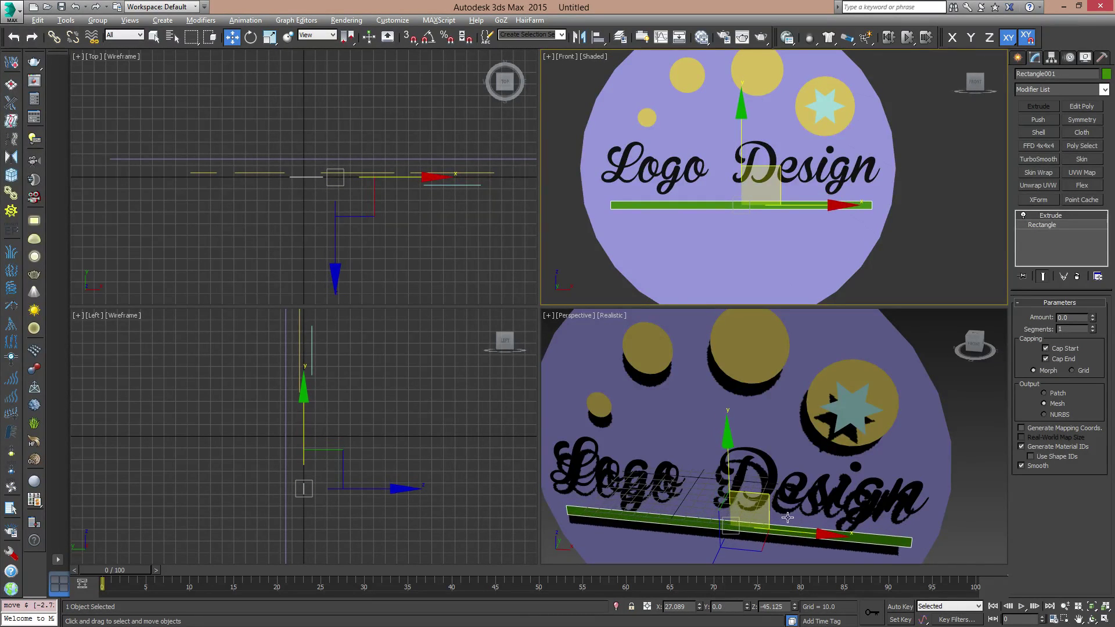
pyautogui.moveTo(813, 418)
pyautogui.keyDown('alt'); pyautogui.mouseDown(button='middle')
pyautogui.moveTo(888, 513)
pyautogui.moveTo(823, 376)
pyautogui.moveTo(807, 412)
pyautogui.mouseUp(button='middle'); pyautogui.keyUp('alt')
pyautogui.scroll(3, 753, 224)
pyautogui.moveTo(752, 224); pyautogui.dragTo(750, 189, button='middle')
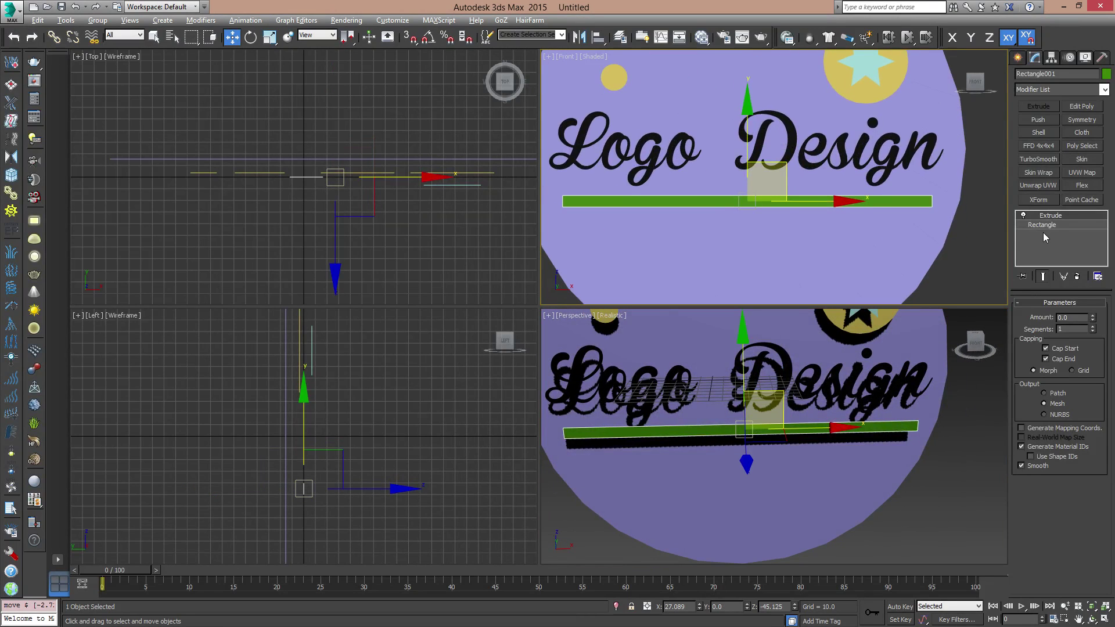
pyautogui.click(1048, 226)
pyautogui.click(1020, 303)
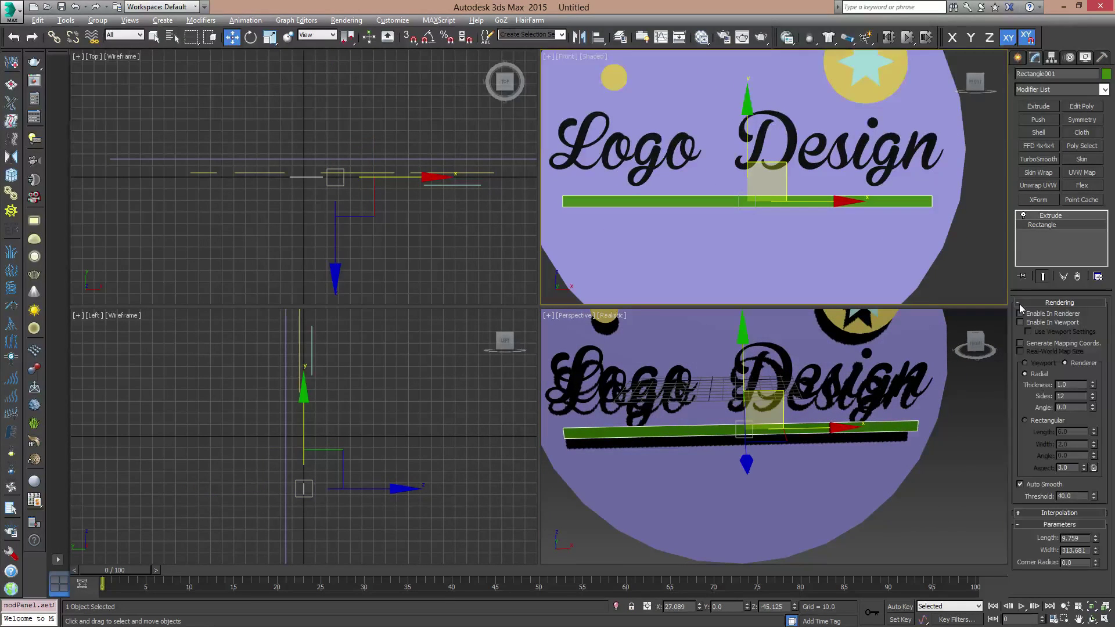
pyautogui.rightClick(790, 207)
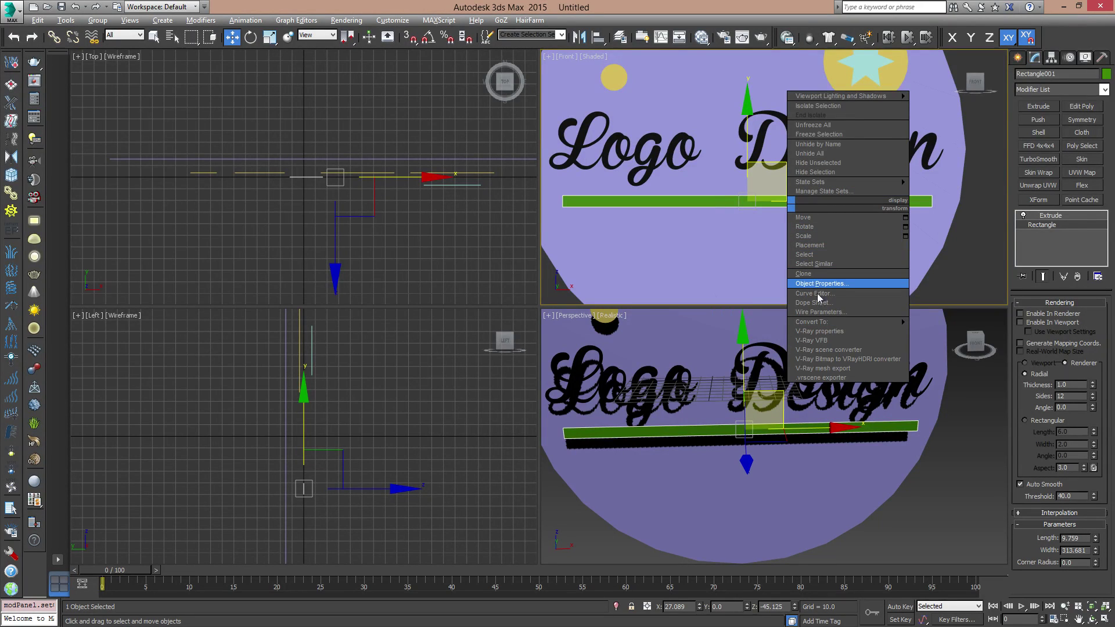
pyautogui.moveTo(854, 322)
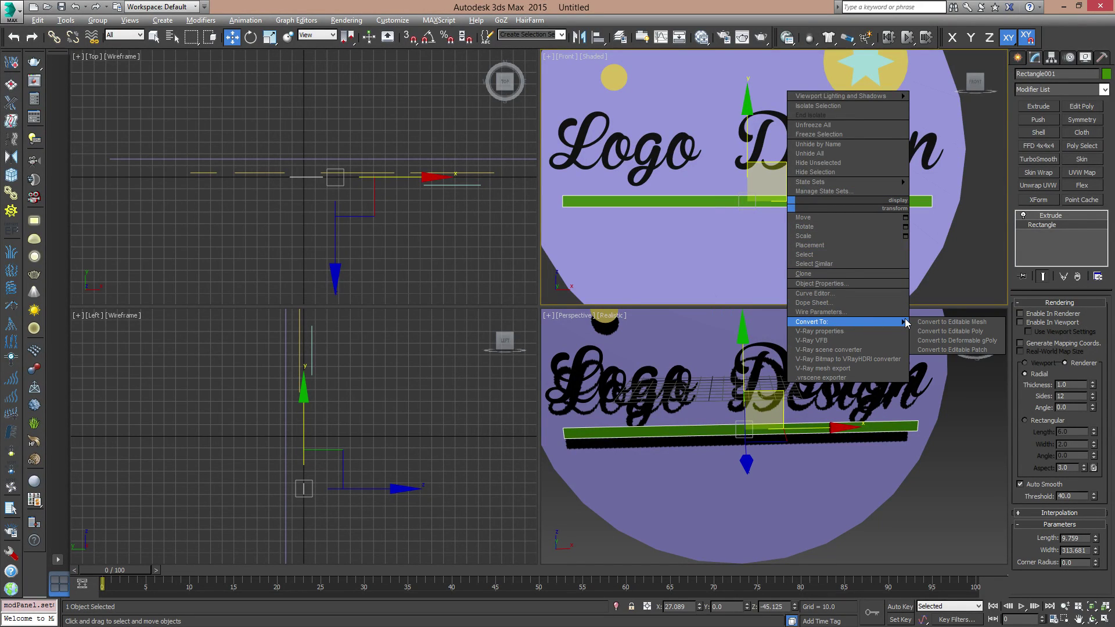
pyautogui.click(1098, 322)
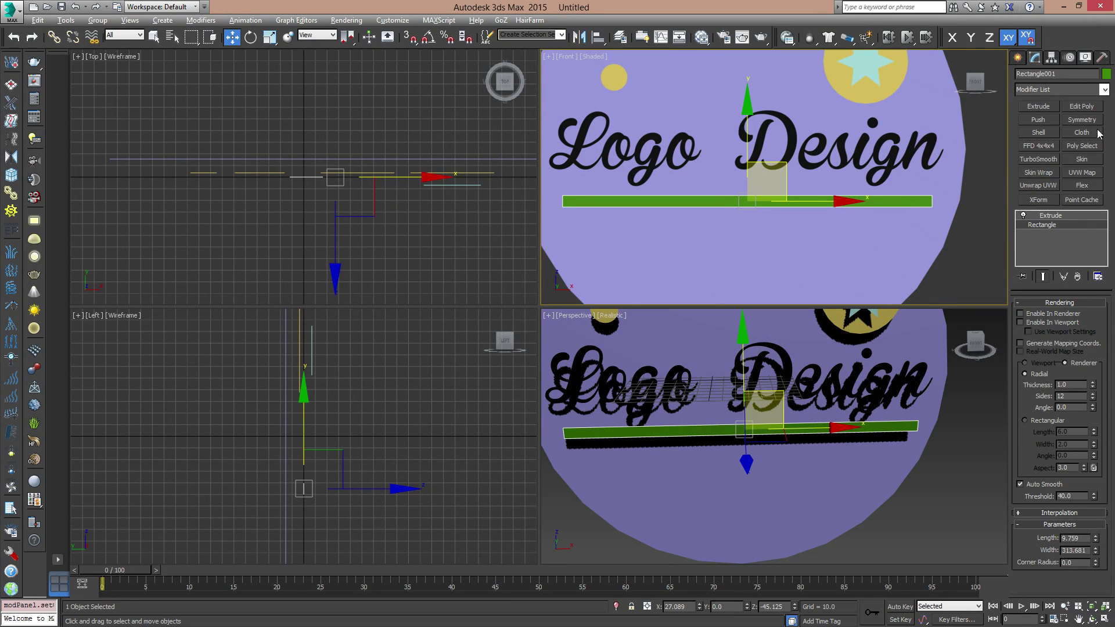
# - Add a Bend modifier to the bar with angle 13 on the Y axis and lower the bar to about Z -64
pyautogui.click(1080, 214)
pyautogui.click(1104, 90)
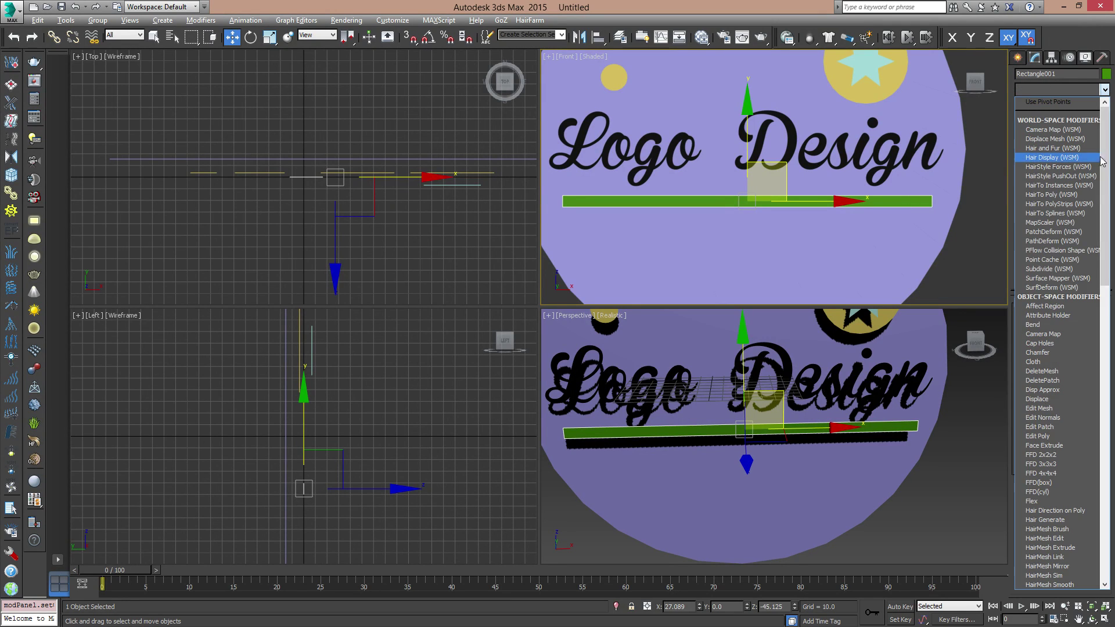
pyautogui.click(1035, 326)
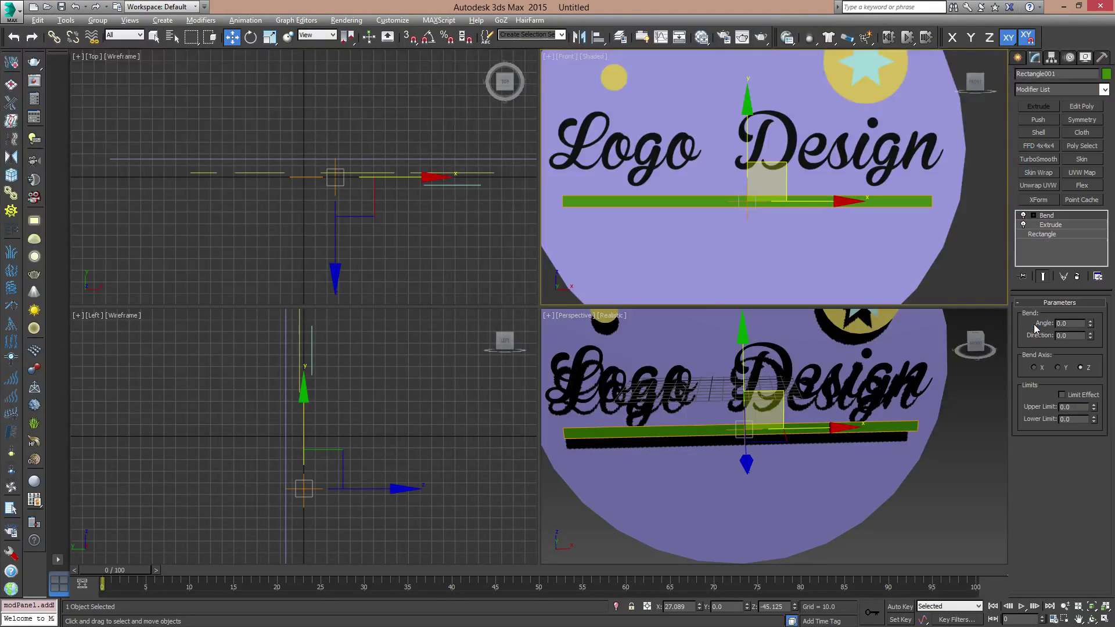
pyautogui.moveTo(1091, 324); pyautogui.dragTo(1094, 247)
pyautogui.click(1058, 368)
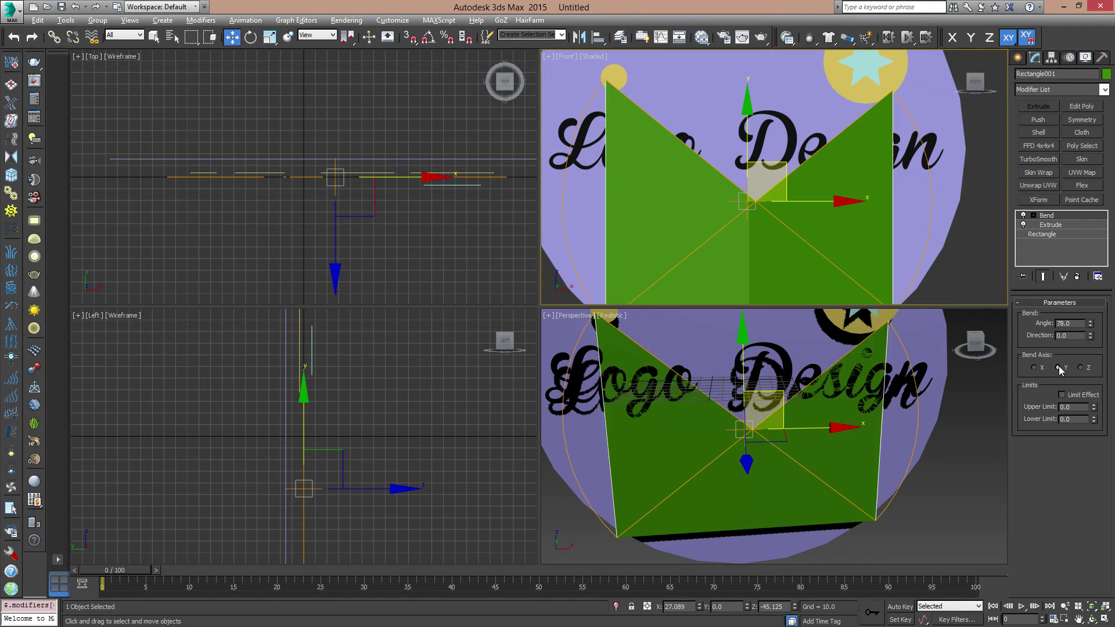
pyautogui.click(1036, 368)
pyautogui.click(1059, 368)
pyautogui.moveTo(1090, 327); pyautogui.dragTo(1097, 398)
pyautogui.moveTo(749, 336); pyautogui.dragTo(750, 355)
# - Round the corners of the bar's base rectangle with a corner radius of 4.92
pyautogui.click(1051, 234)
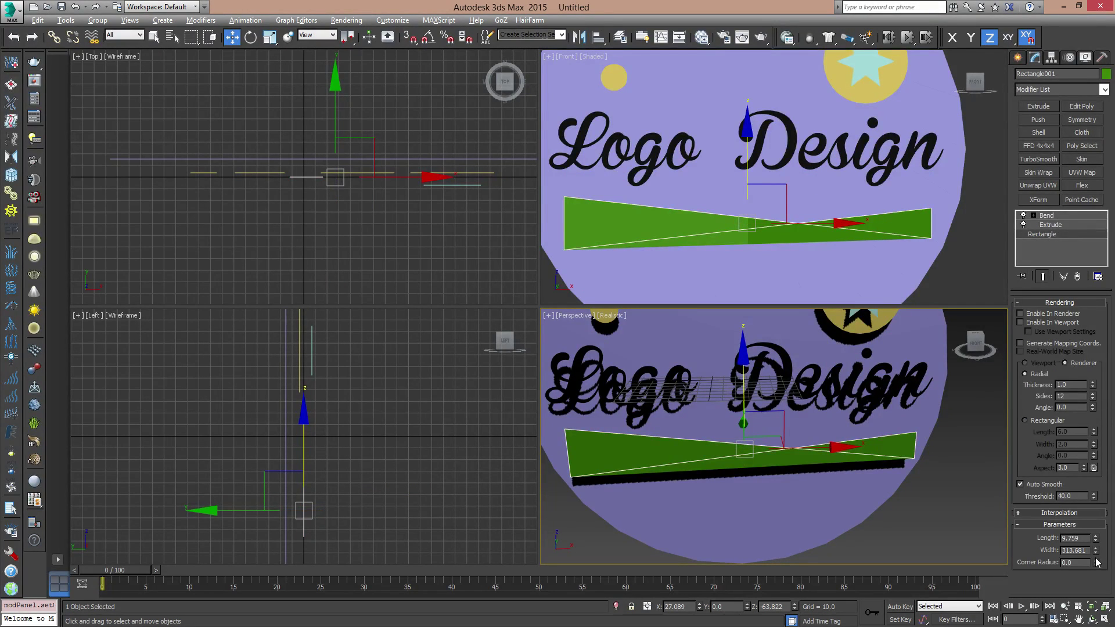
pyautogui.moveTo(1097, 564); pyautogui.dragTo(1096, 535)
pyautogui.moveTo(1099, 445)
pyautogui.mouseDown()
pyautogui.moveTo(1111, 544)
pyautogui.moveTo(1104, 138)
pyautogui.mouseUp()
pyautogui.moveTo(1095, 562); pyautogui.dragTo(1111, 272)
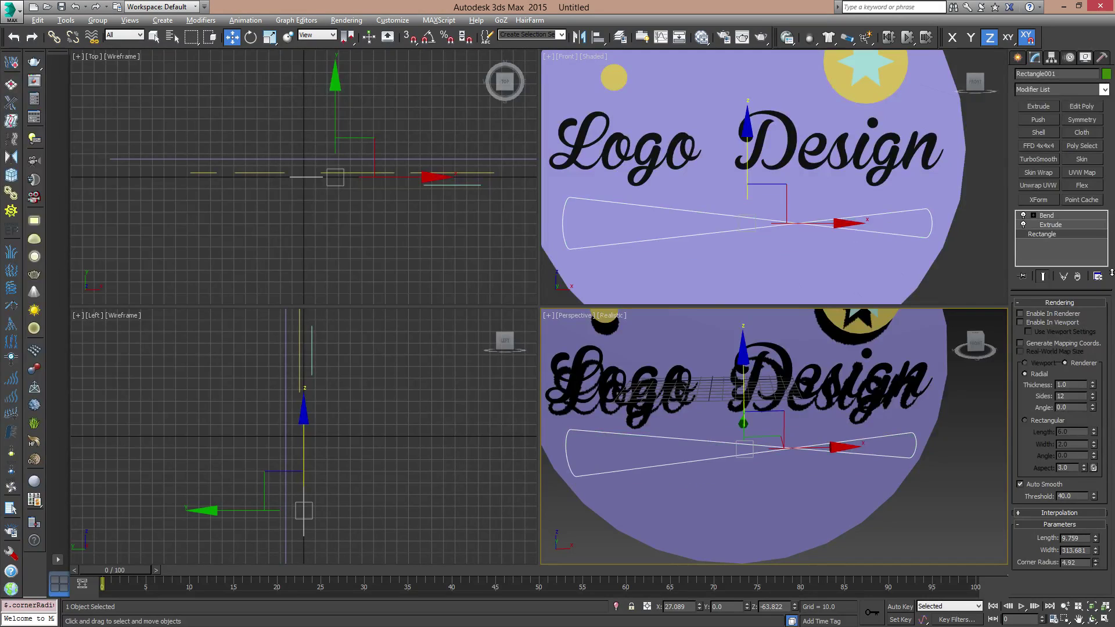
# - Turn off the base rectangle's Auto Smooth, set its threshold to 0 and its interpolation steps to 61
pyautogui.click(1021, 484)
pyautogui.moveTo(1093, 497); pyautogui.dragTo(1108, 559)
pyautogui.click(1054, 513)
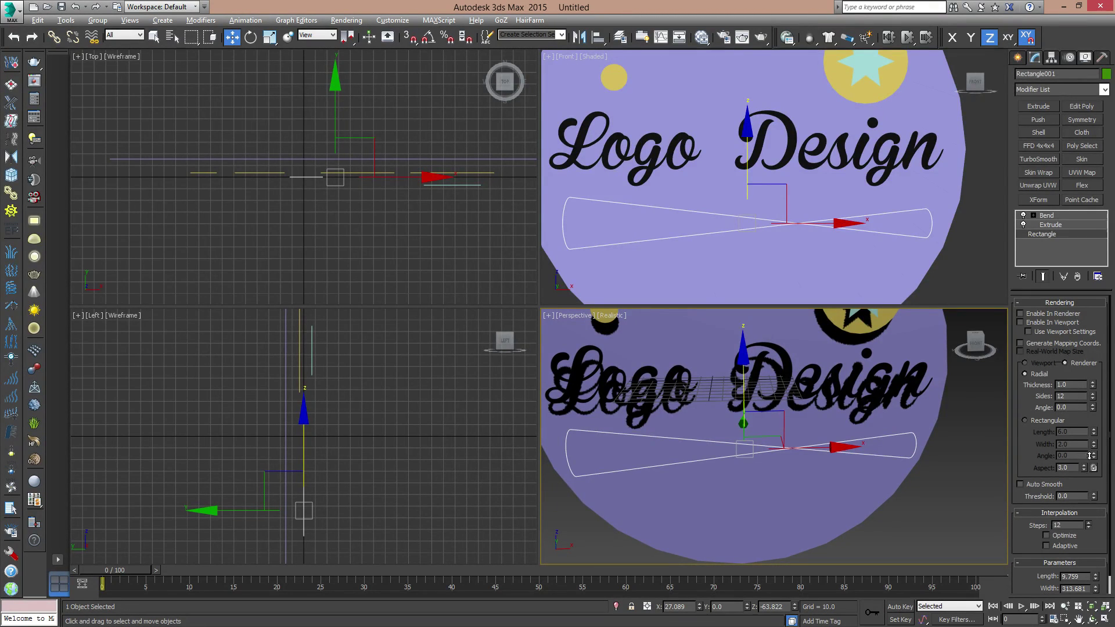
pyautogui.click(1069, 547)
pyautogui.click(1065, 546)
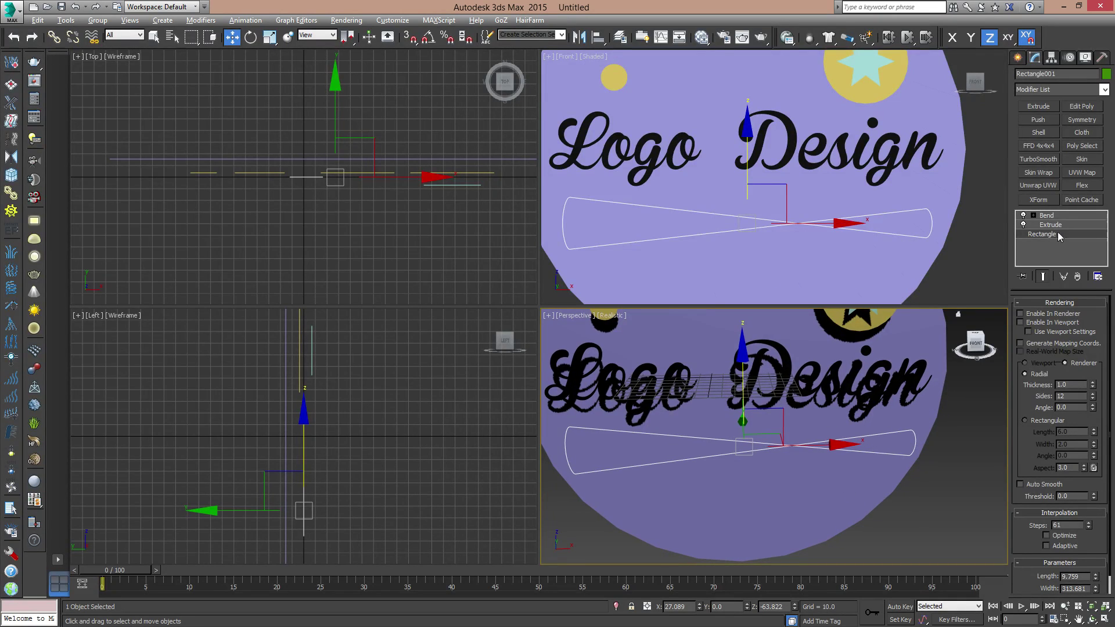
# - Set the corner radius of the bar's base rectangle to 3.05
pyautogui.click(1049, 216)
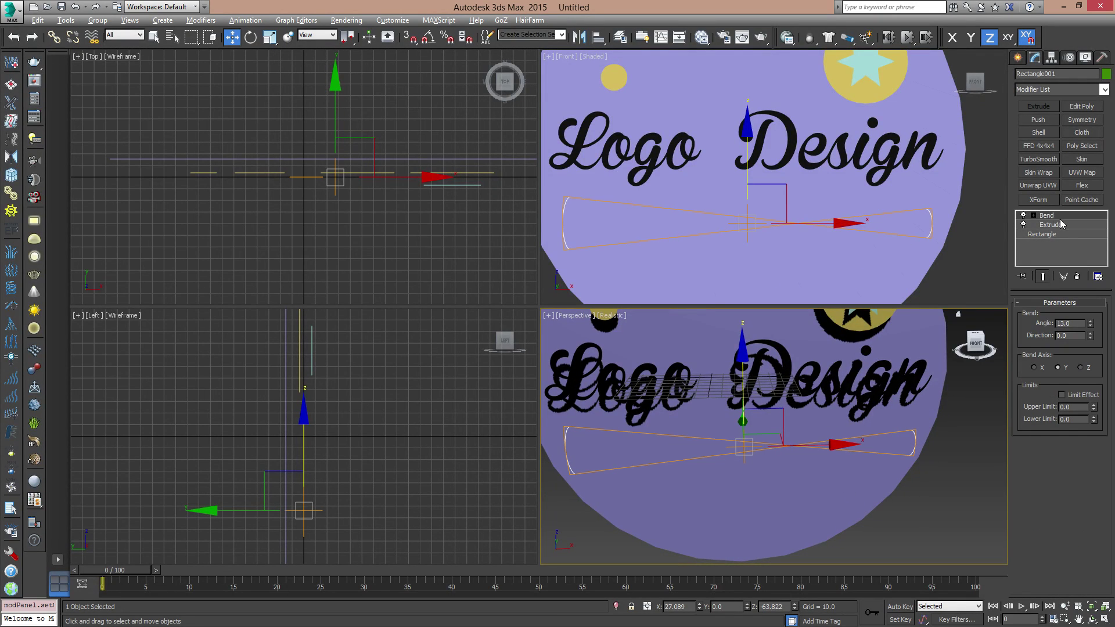
pyautogui.click(1062, 225)
pyautogui.click(1045, 234)
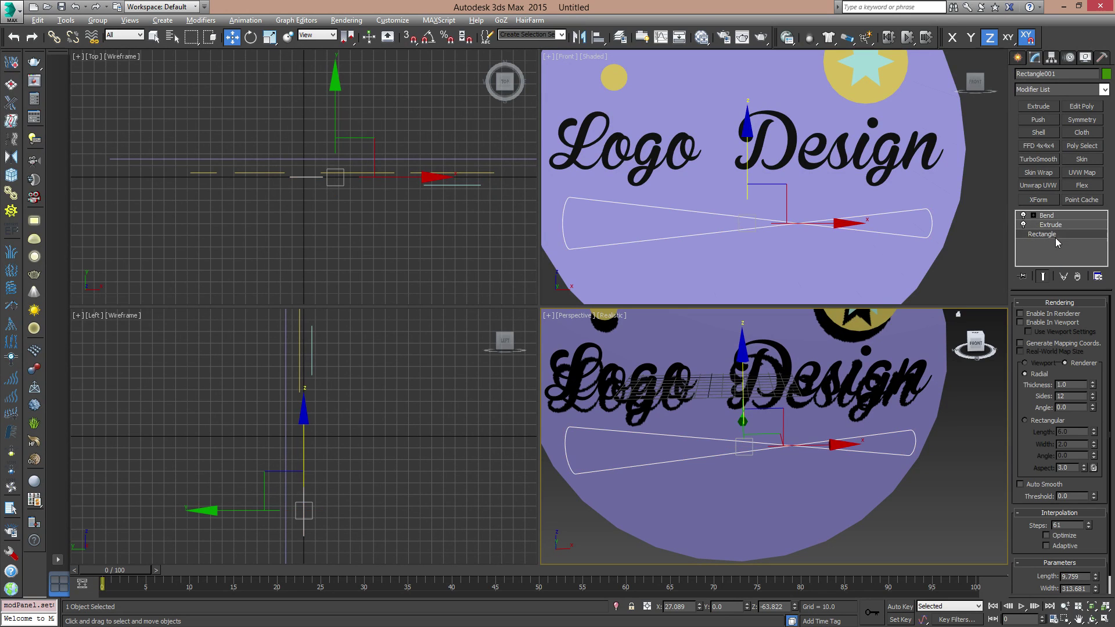
pyautogui.scroll(-1, 1098, 543)
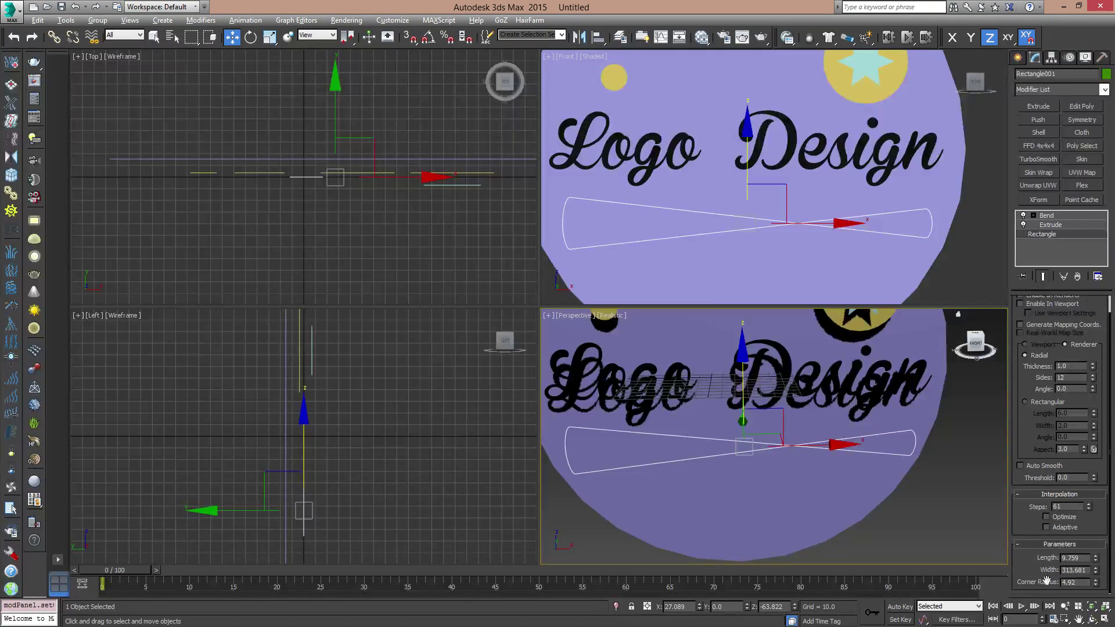
pyautogui.moveTo(1096, 584); pyautogui.dragTo(1099, 604)
# - Nudge the bent bar slightly toward the text, to about X 22 and Z -61, and deselect it
pyautogui.scroll(-5, 759, 249)
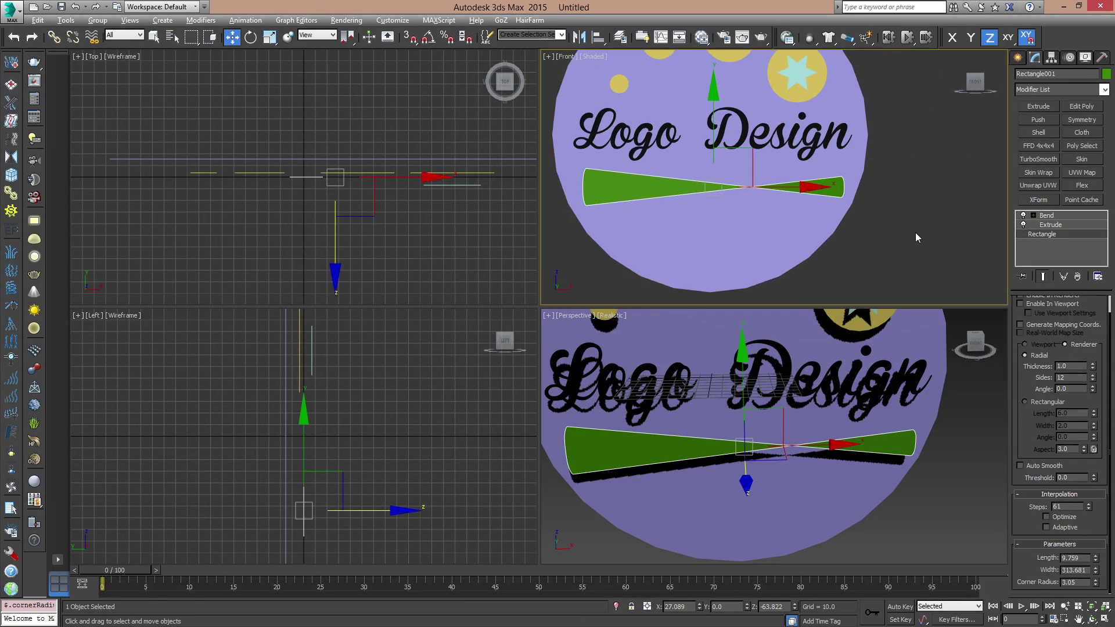
pyautogui.click(916, 237)
pyautogui.scroll(-3, 752, 199)
pyautogui.scroll(7, 752, 199)
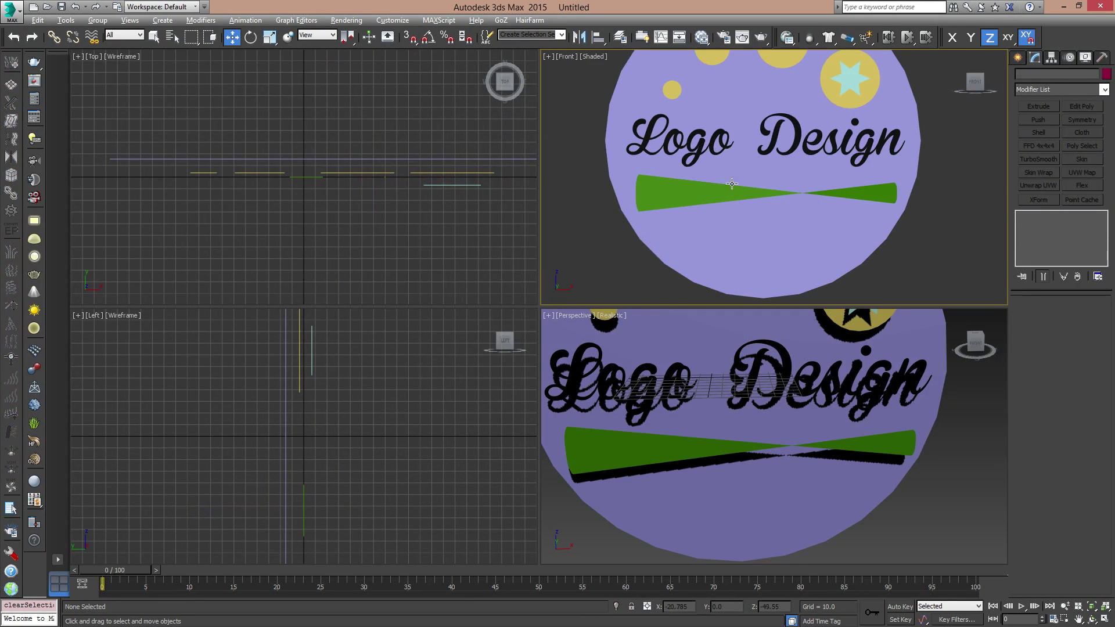
pyautogui.click(717, 191)
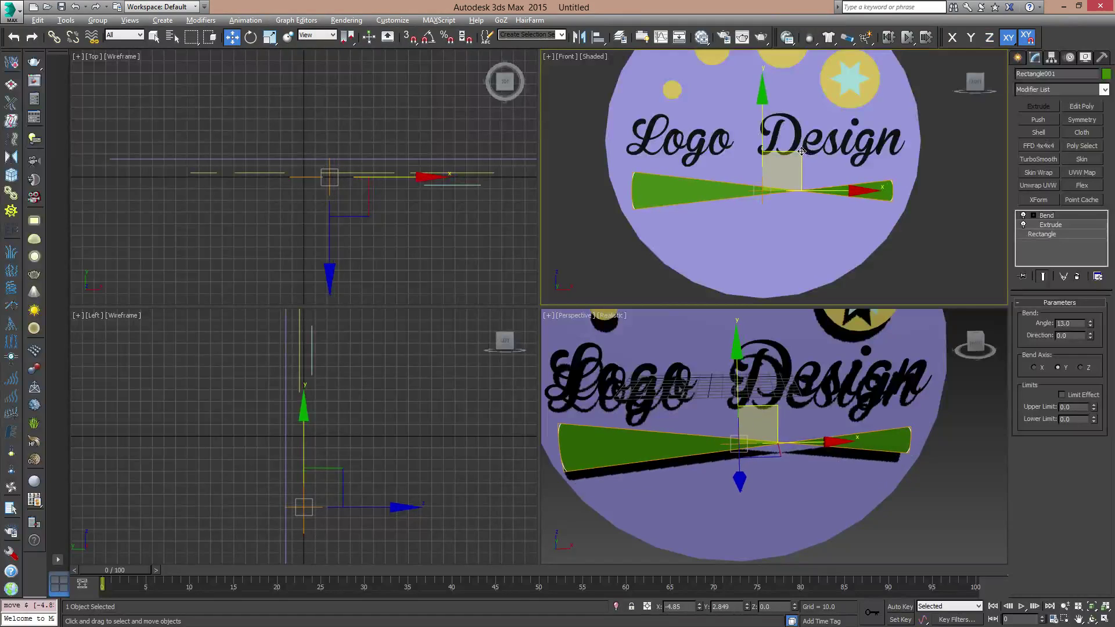
pyautogui.click(868, 207)
pyautogui.scroll(-2, 871, 212)
pyautogui.moveTo(832, 214); pyautogui.dragTo(821, 176, button='middle')
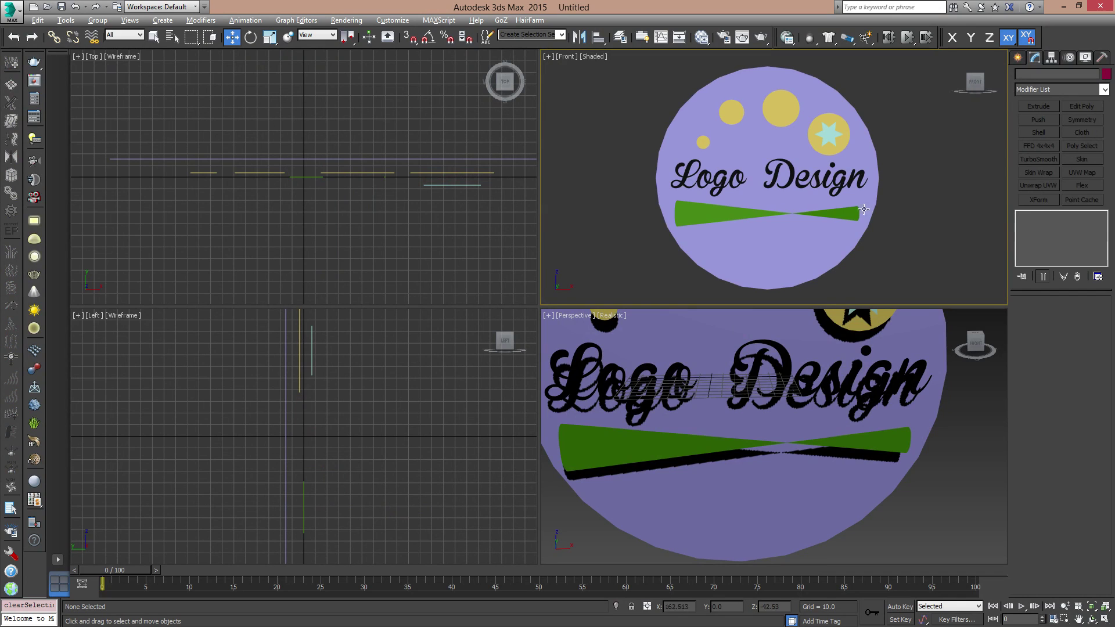
# - Change the object color of the large background disc to medium blue
pyautogui.click(853, 148)
pyautogui.click(1107, 74)
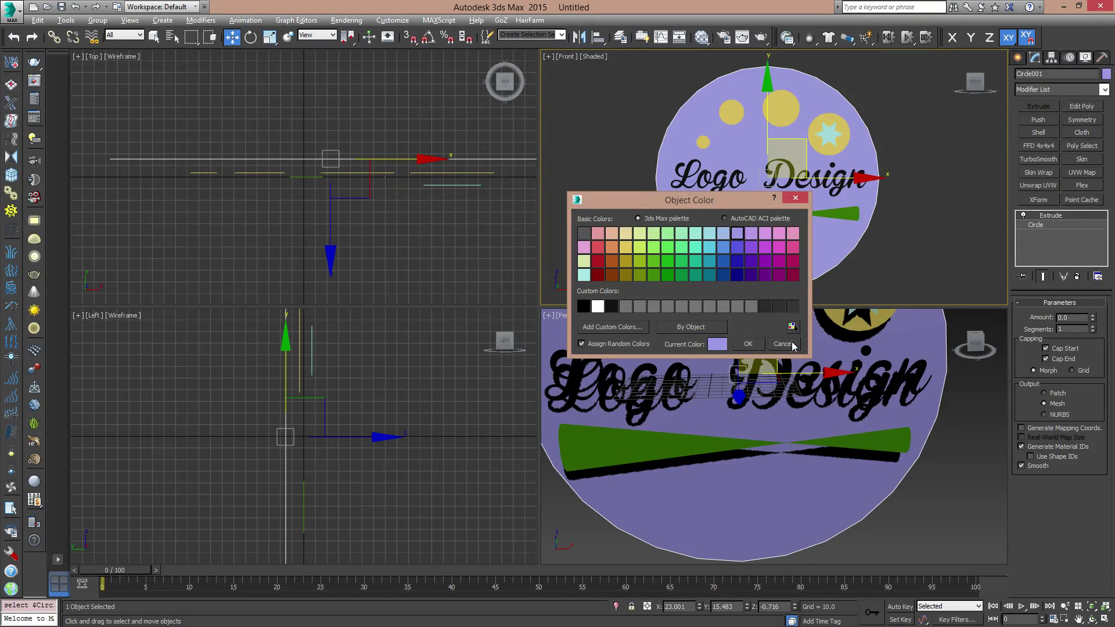
pyautogui.click(725, 262)
pyautogui.click(749, 343)
# - Change the object color of the star inside the largest-offset yellow circle to white and deselect it
pyautogui.moveTo(805, 193); pyautogui.dragTo(798, 210, button='middle')
pyautogui.scroll(3, 798, 194)
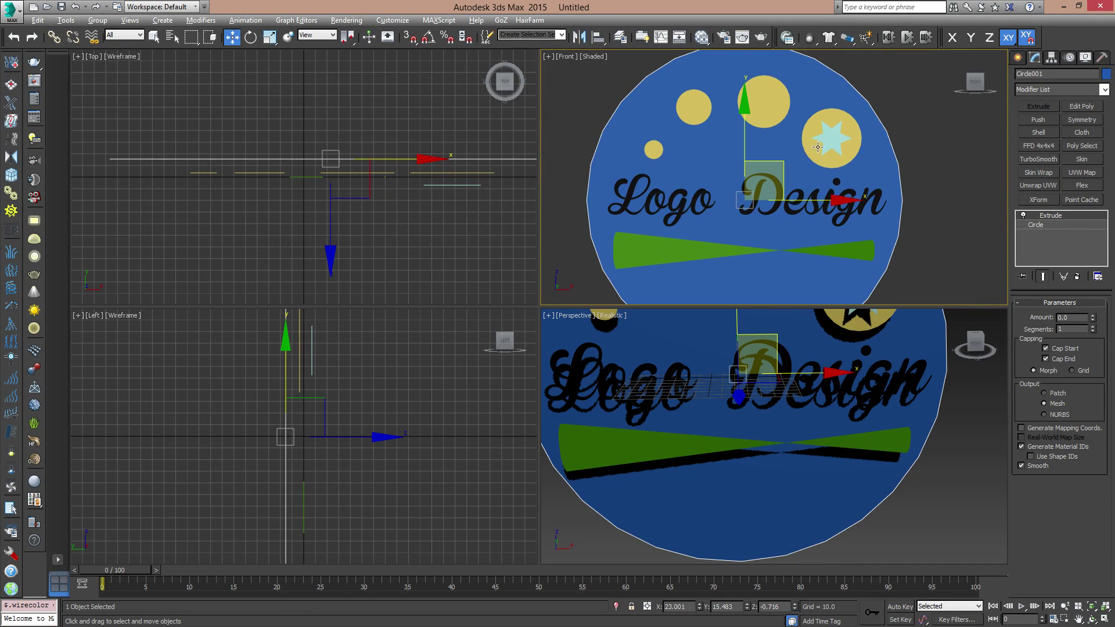
pyautogui.click(823, 139)
pyautogui.click(1106, 74)
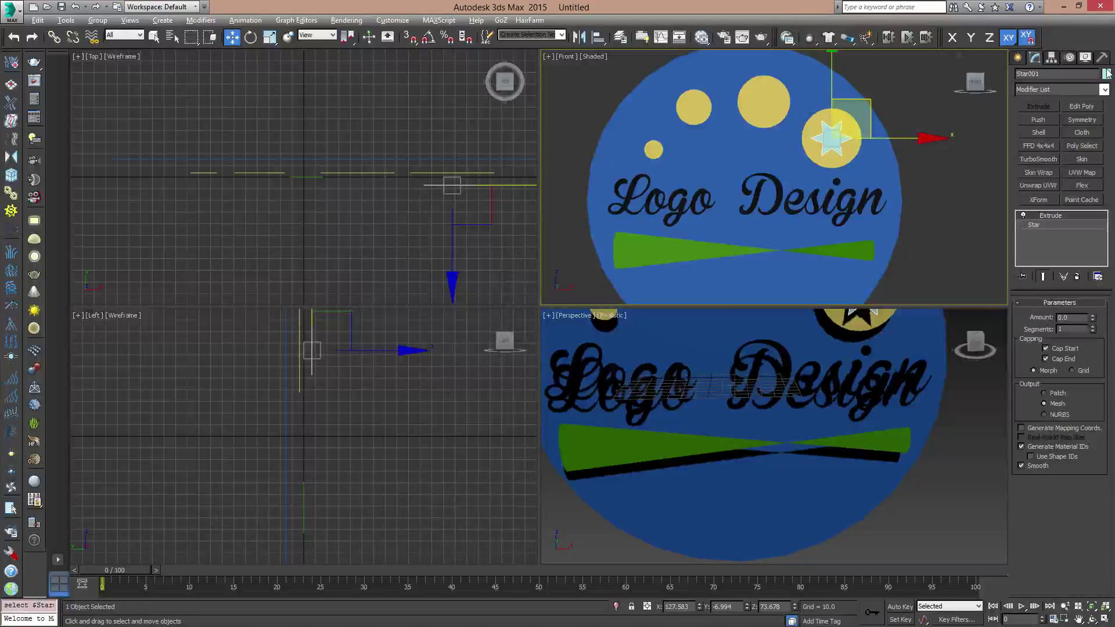
pyautogui.click(598, 306)
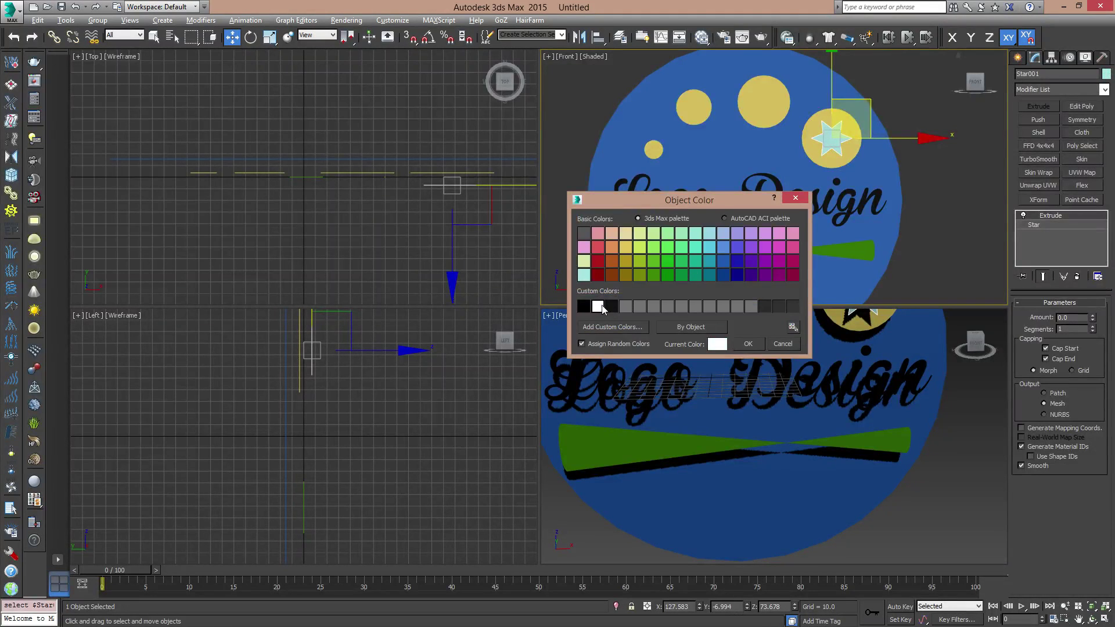
pyautogui.click(747, 344)
pyautogui.click(923, 246)
# - Change the object color of the bent bar beneath the text to red and deselect it
pyautogui.click(842, 248)
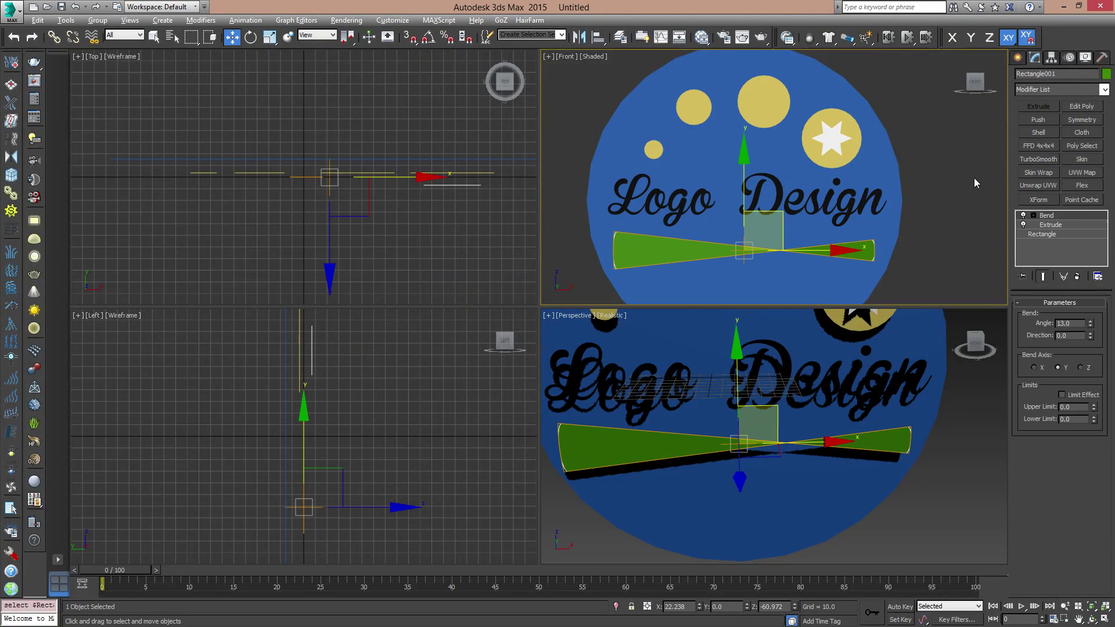
pyautogui.click(1107, 75)
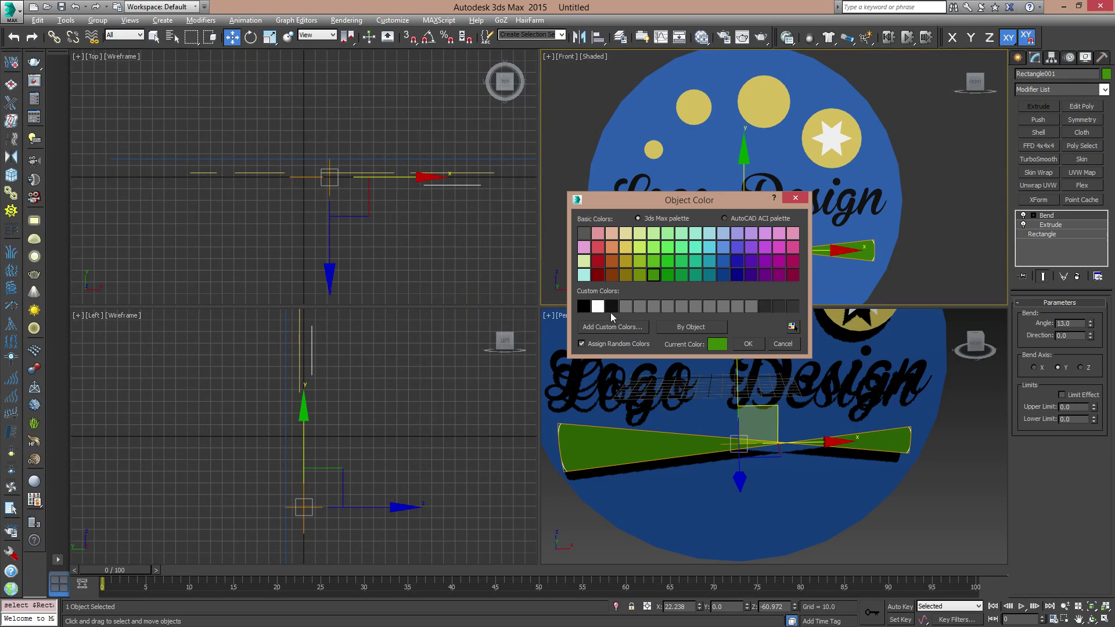
pyautogui.click(600, 259)
pyautogui.click(748, 343)
pyautogui.click(921, 205)
pyautogui.moveTo(874, 238); pyautogui.dragTo(805, 226, button='middle')
pyautogui.scroll(-2, 843, 205)
pyautogui.scroll(1, 777, 219)
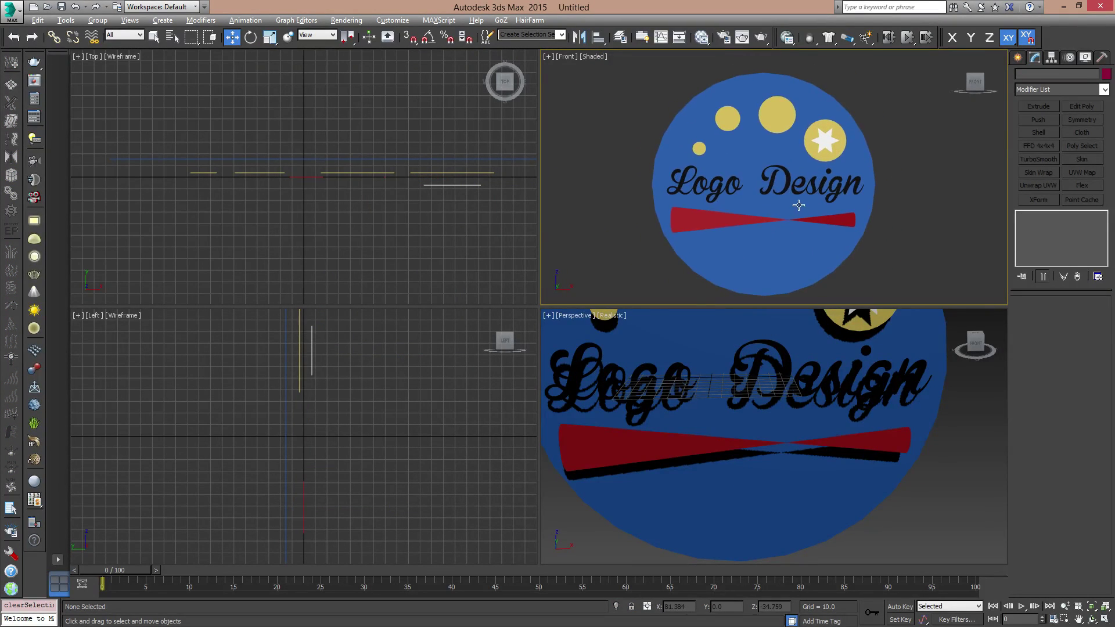
pyautogui.click(818, 243)
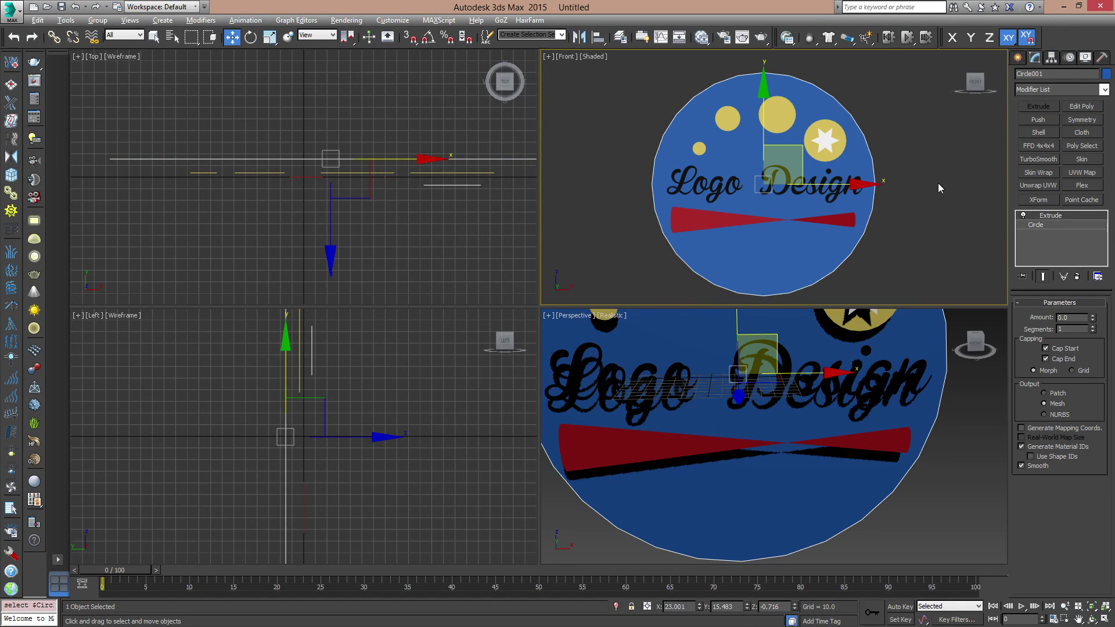
pyautogui.click(894, 198)
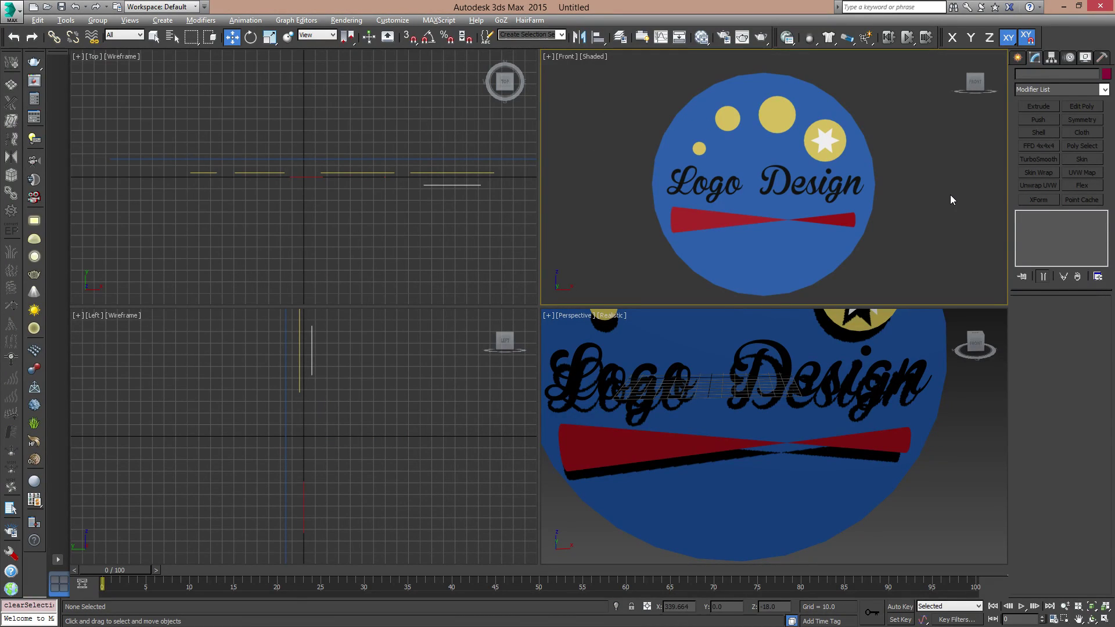
# - Set the environment background color to white and close the environment settings
pyautogui.press('8')
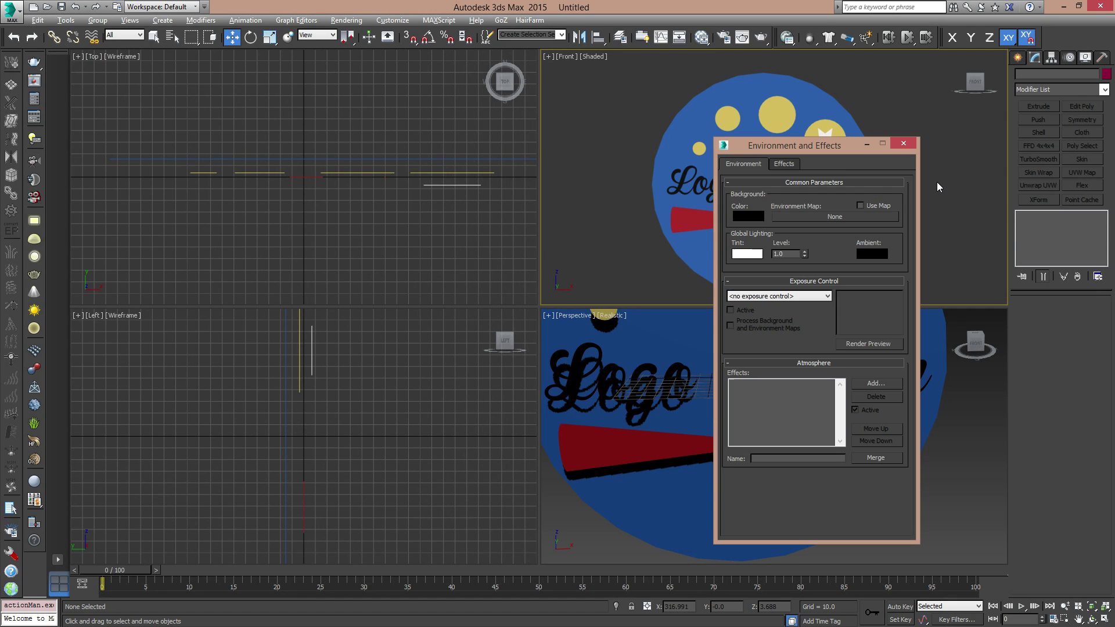
pyautogui.moveTo(836, 150); pyautogui.dragTo(994, 140)
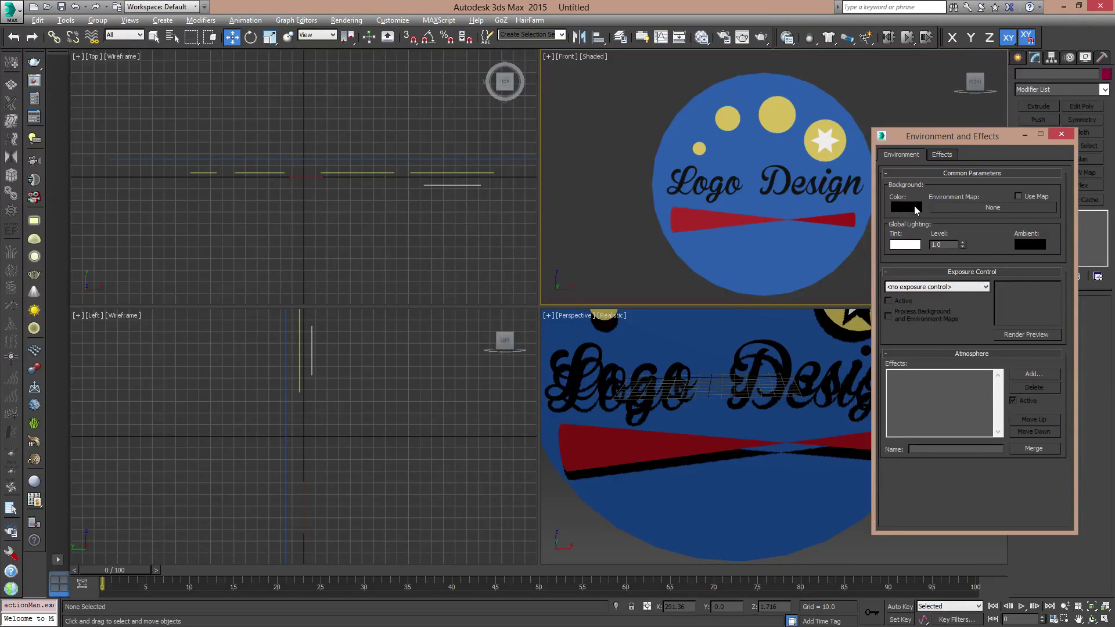
pyautogui.click(915, 208)
pyautogui.moveTo(337, 82); pyautogui.dragTo(336, 164)
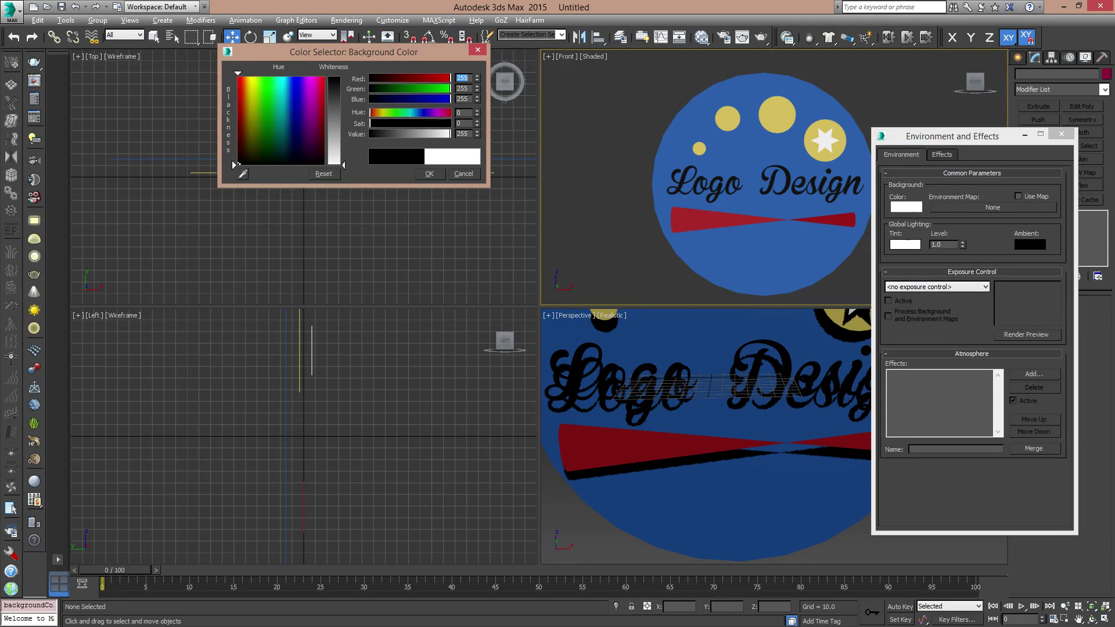
pyautogui.click(429, 173)
pyautogui.moveTo(983, 145); pyautogui.dragTo(953, 132)
pyautogui.click(1031, 123)
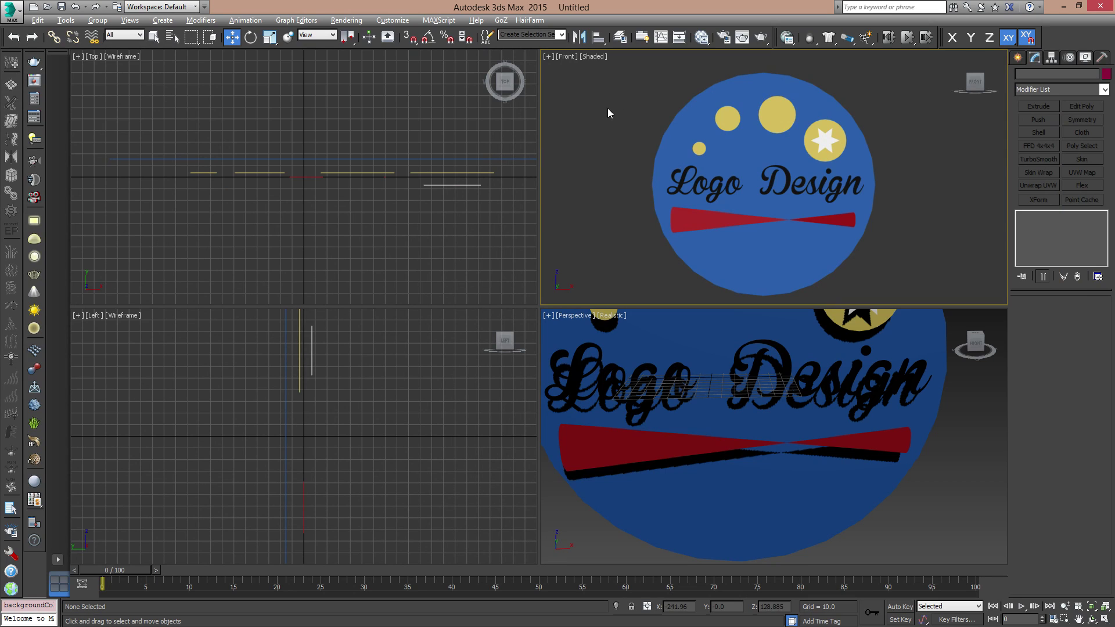
# - Make the Front viewport use the environment background
pyautogui.rightClick(626, 117)
pyautogui.click(592, 58)
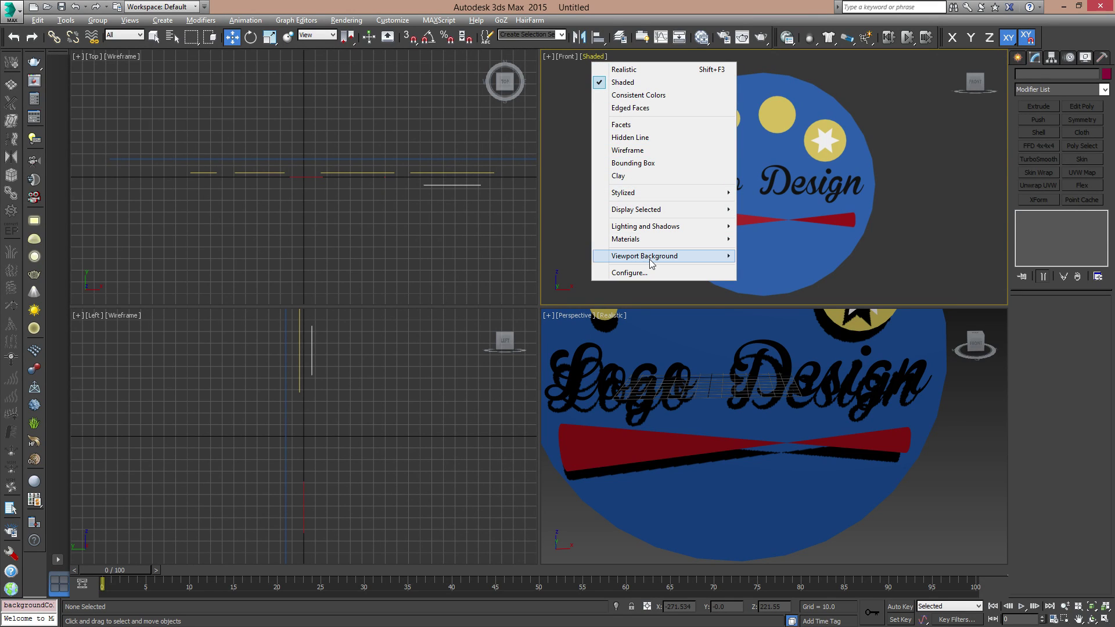
pyautogui.moveTo(651, 261)
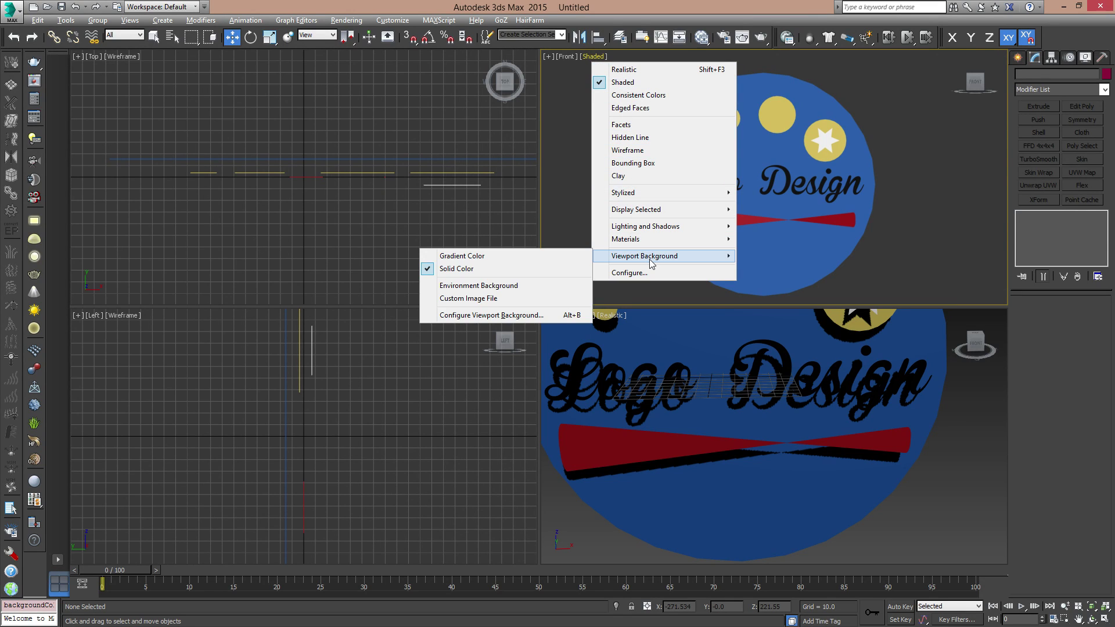
pyautogui.click(498, 286)
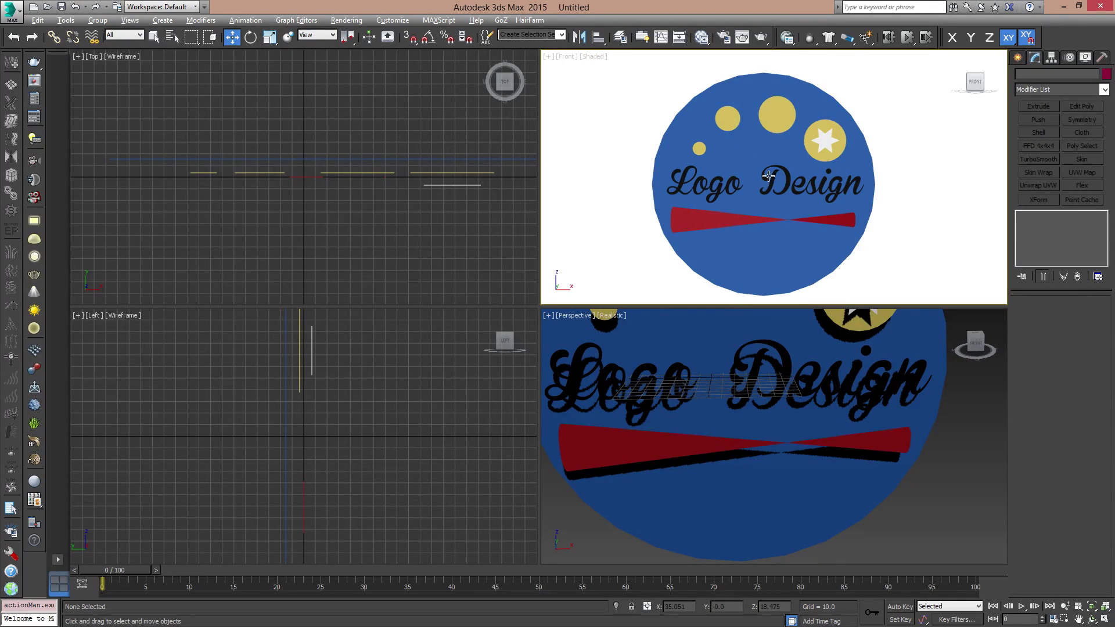
# - Try moving the blue disc away from the rest of the logo, undo the moves and deselect it
pyautogui.click(787, 256)
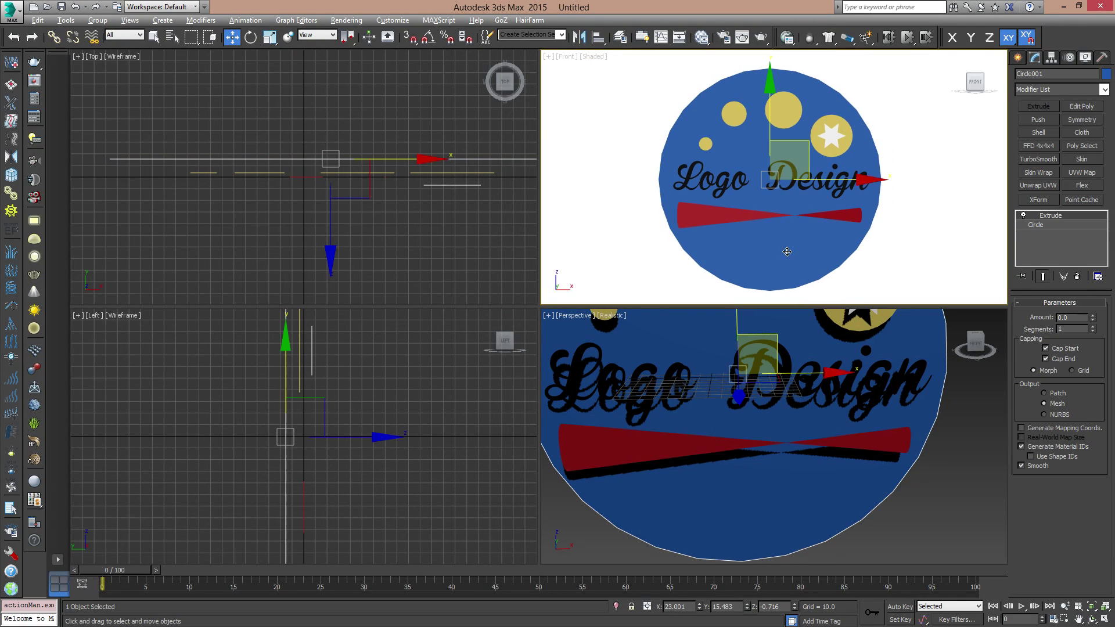
pyautogui.moveTo(801, 136); pyautogui.dragTo(687, 210)
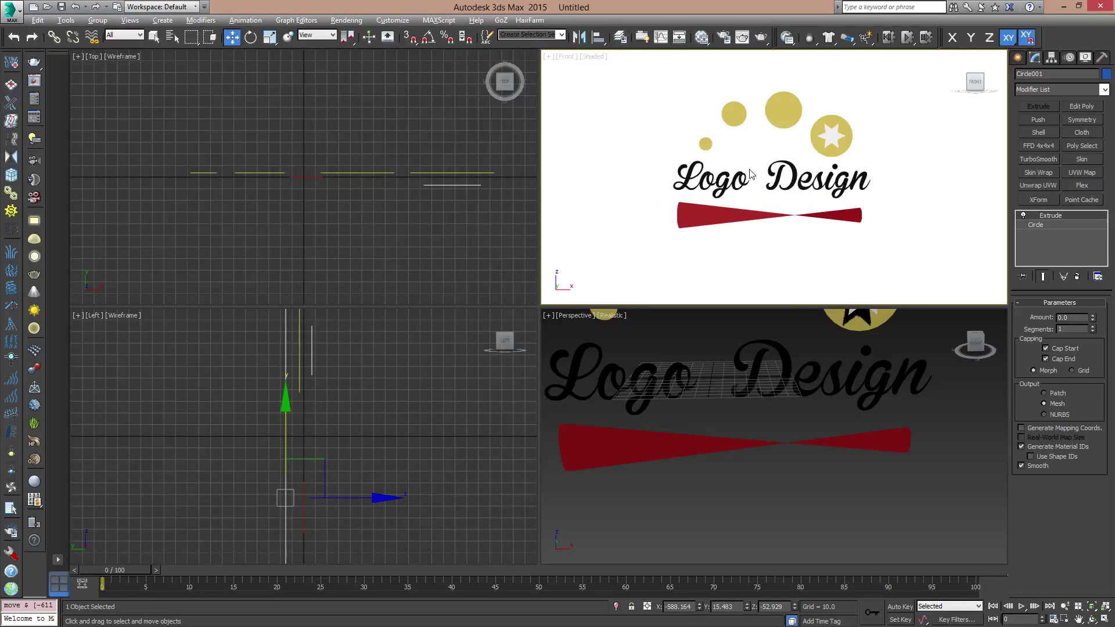
pyautogui.scroll(-3, 765, 164)
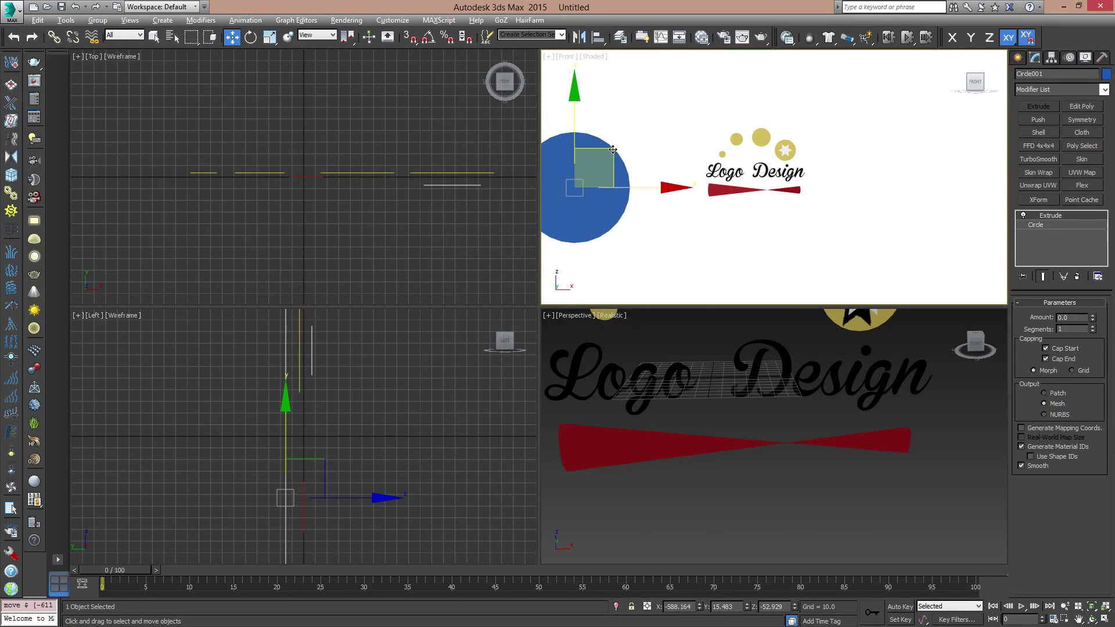
pyautogui.moveTo(613, 152); pyautogui.dragTo(712, 138)
pyautogui.hotkey('ctrl', 'z')
pyautogui.hotkey('ctrl', 'z')
pyautogui.scroll(4, 799, 171)
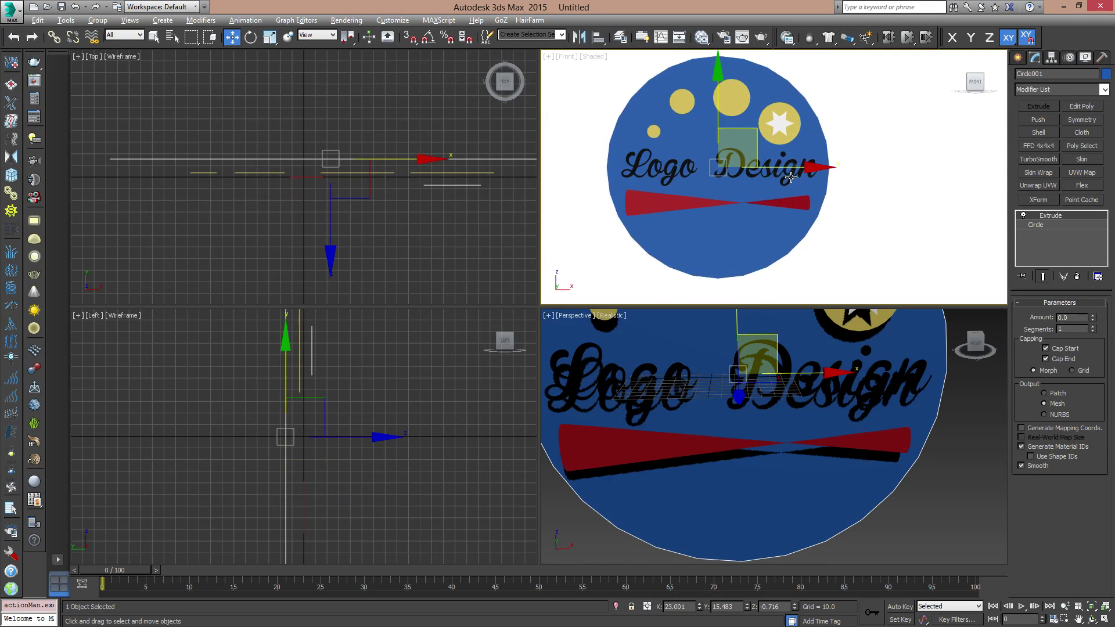
pyautogui.scroll(-2, 820, 171)
pyautogui.moveTo(820, 172); pyautogui.dragTo(815, 196, button='middle')
pyautogui.click(933, 156)
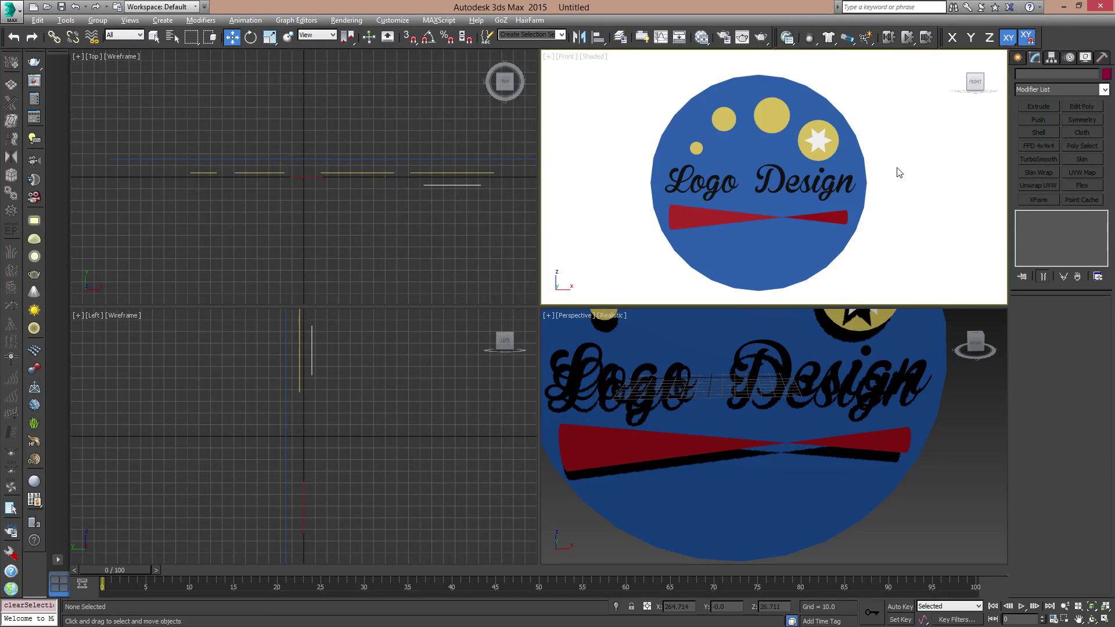
# - Render the Front view, shift the render window clear of the logo viewport and leave nothing selected
pyautogui.hotkey('shift', 'q')
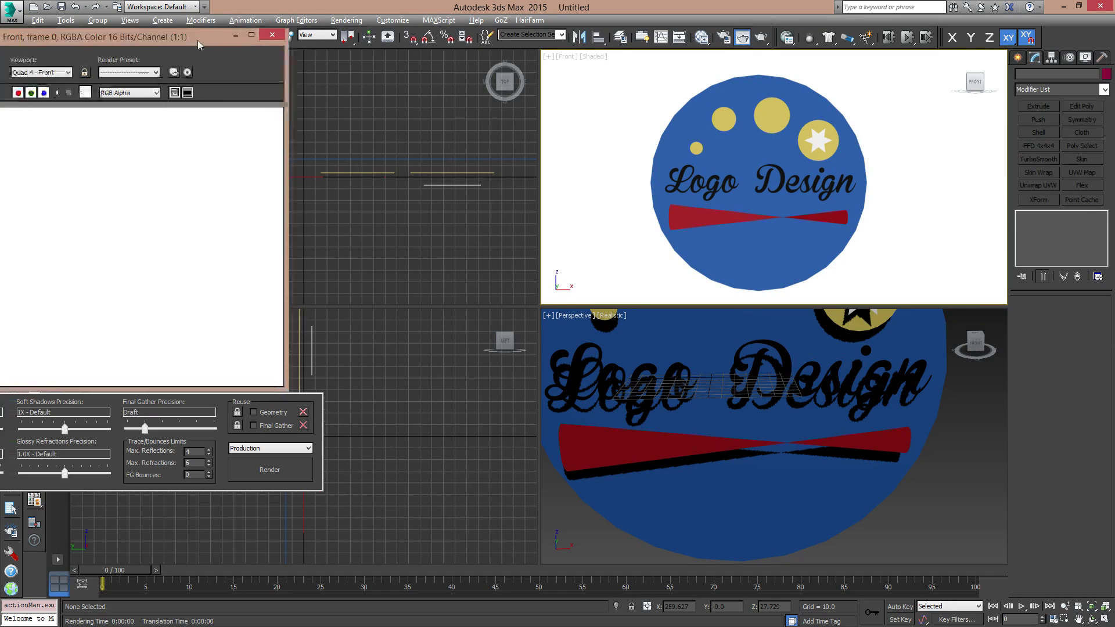
pyautogui.moveTo(197, 40); pyautogui.dragTo(422, 53)
pyautogui.click(836, 168)
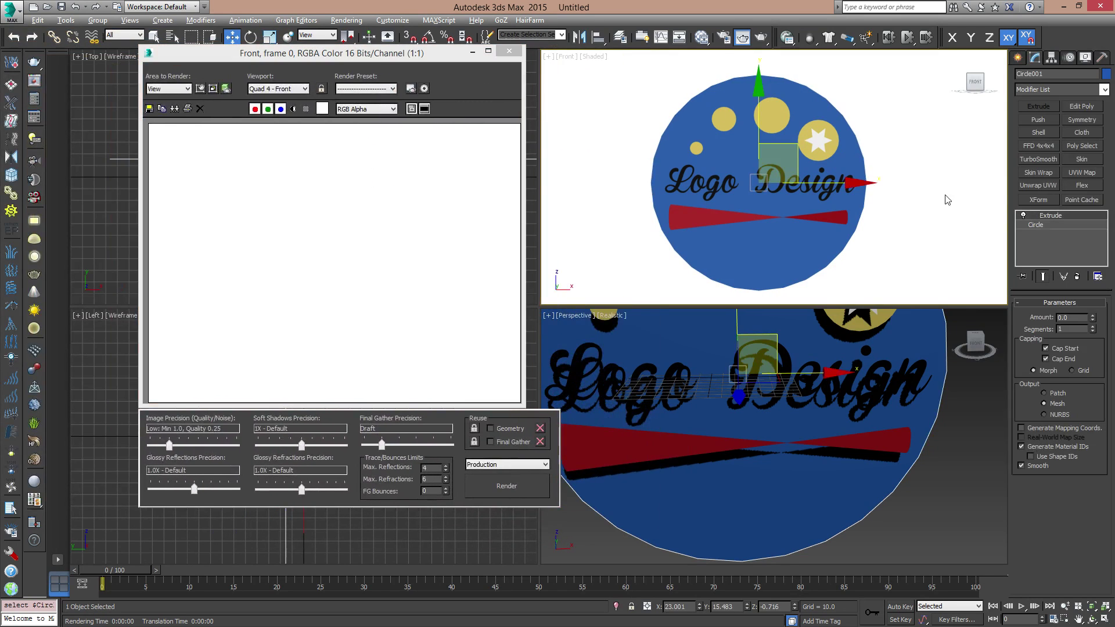
pyautogui.click(931, 162)
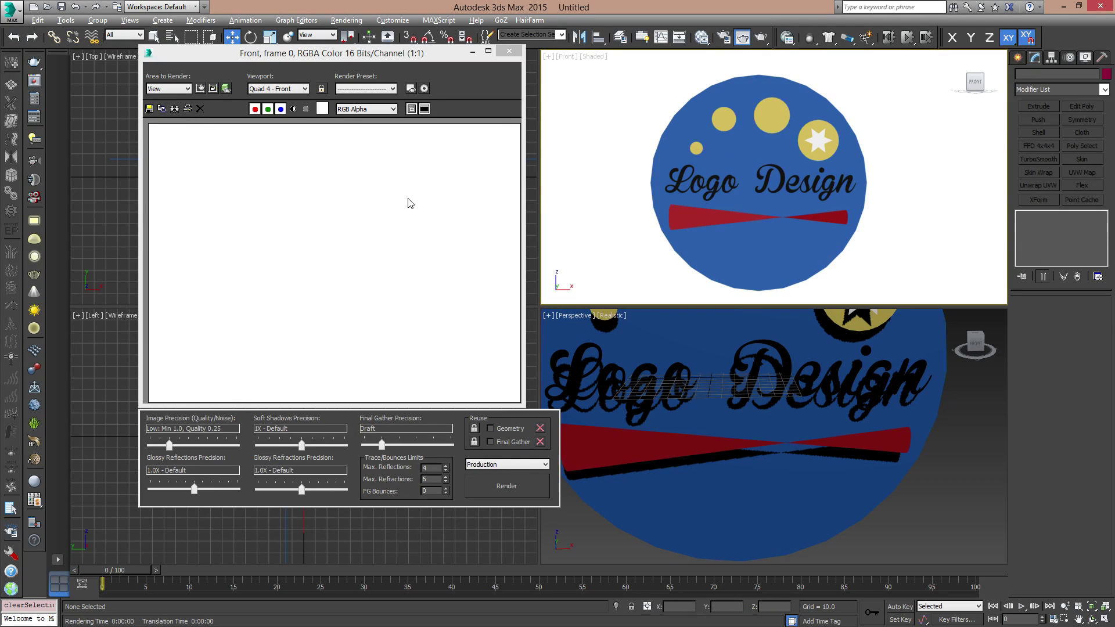
# - Render the Front viewport again, close the rendered frame window and deselect the disc
pyautogui.click(819, 446)
pyautogui.scroll(-8, 774, 408)
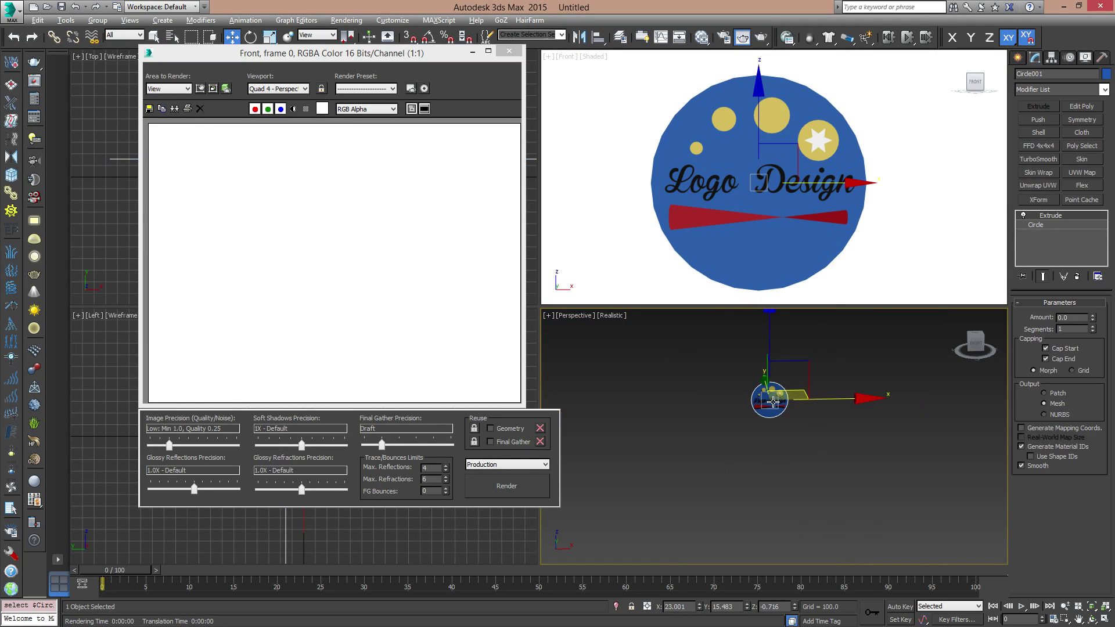
pyautogui.keyDown('alt'); pyautogui.moveTo(779, 416); pyautogui.dragTo(799, 406, button='middle'); pyautogui.keyUp('alt')
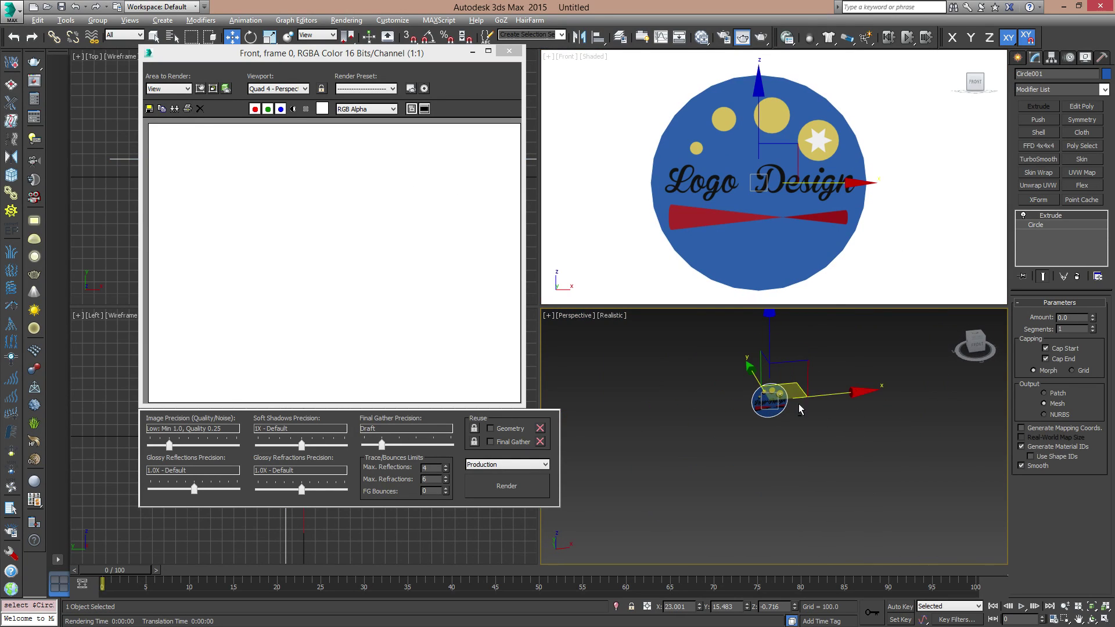
pyautogui.click(1015, 61)
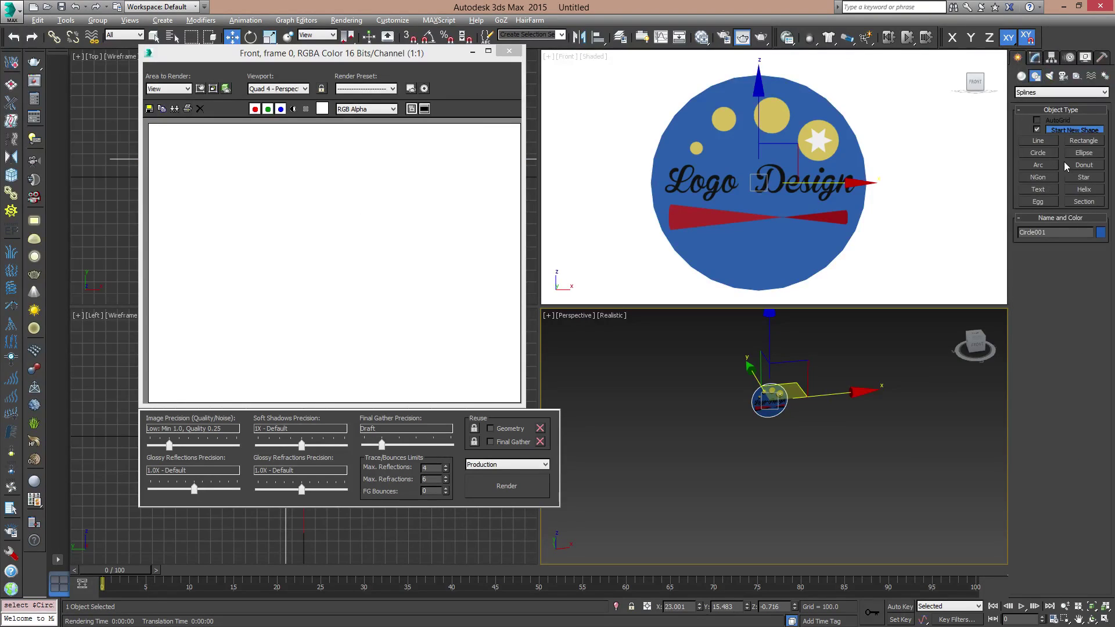
pyautogui.click(295, 89)
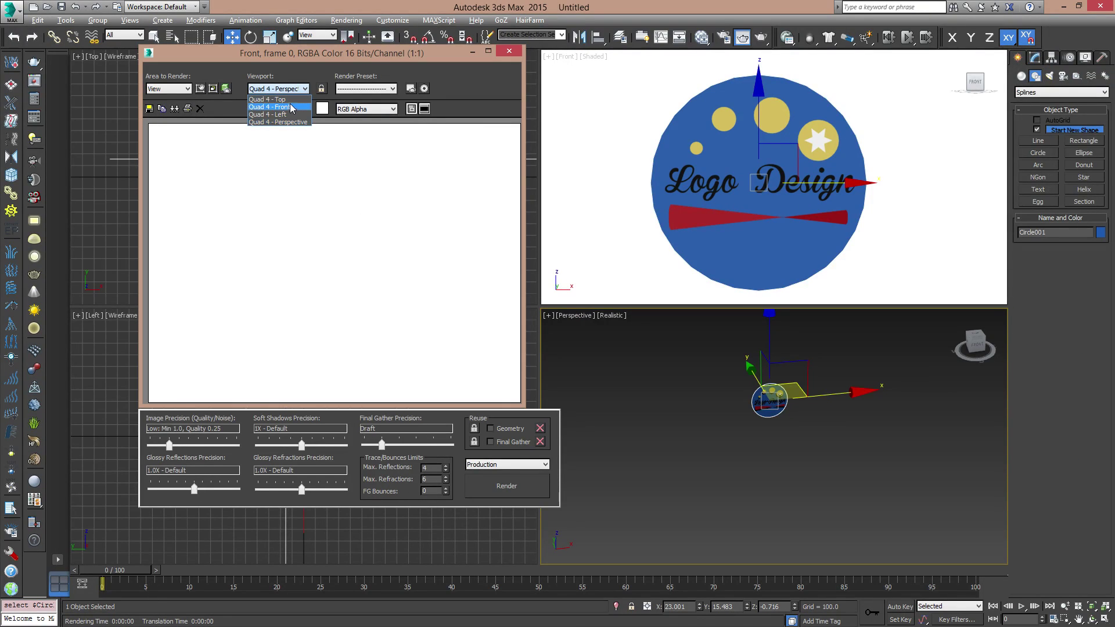
pyautogui.click(291, 109)
pyautogui.click(525, 481)
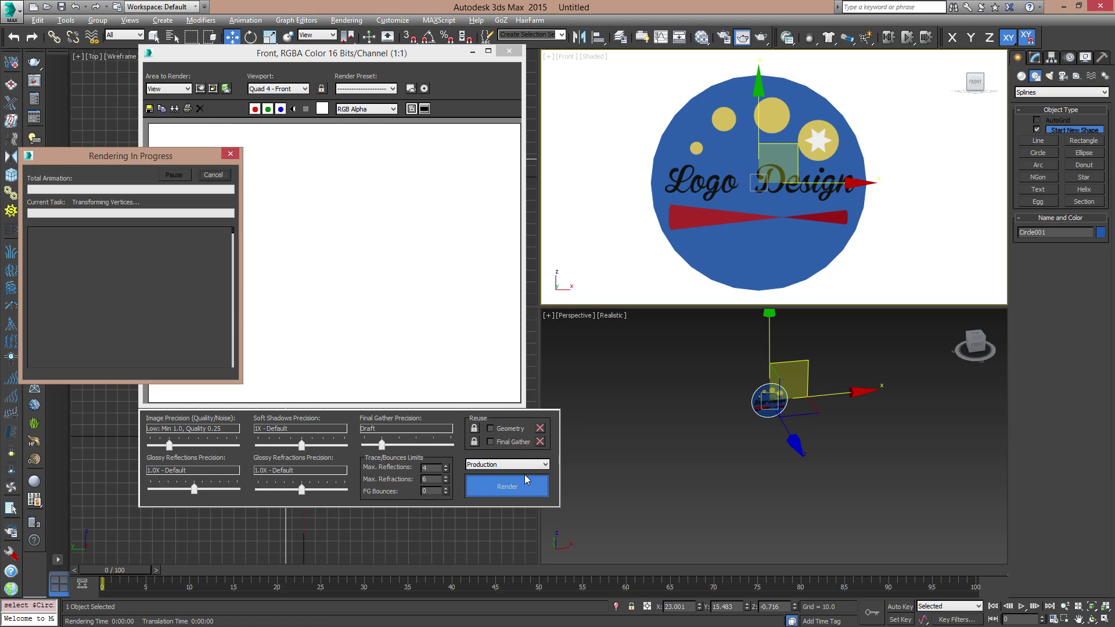
pyautogui.click(510, 50)
pyautogui.click(935, 349)
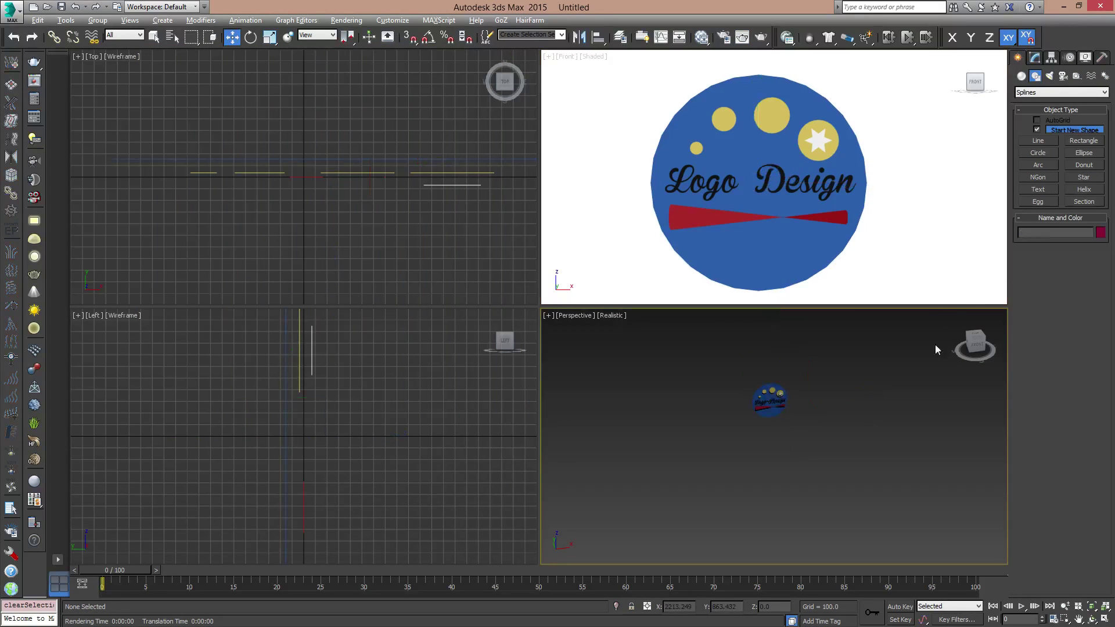
# - Create a standard free camera in the Front view, near the middle of the logo just below the text
pyautogui.click(1064, 76)
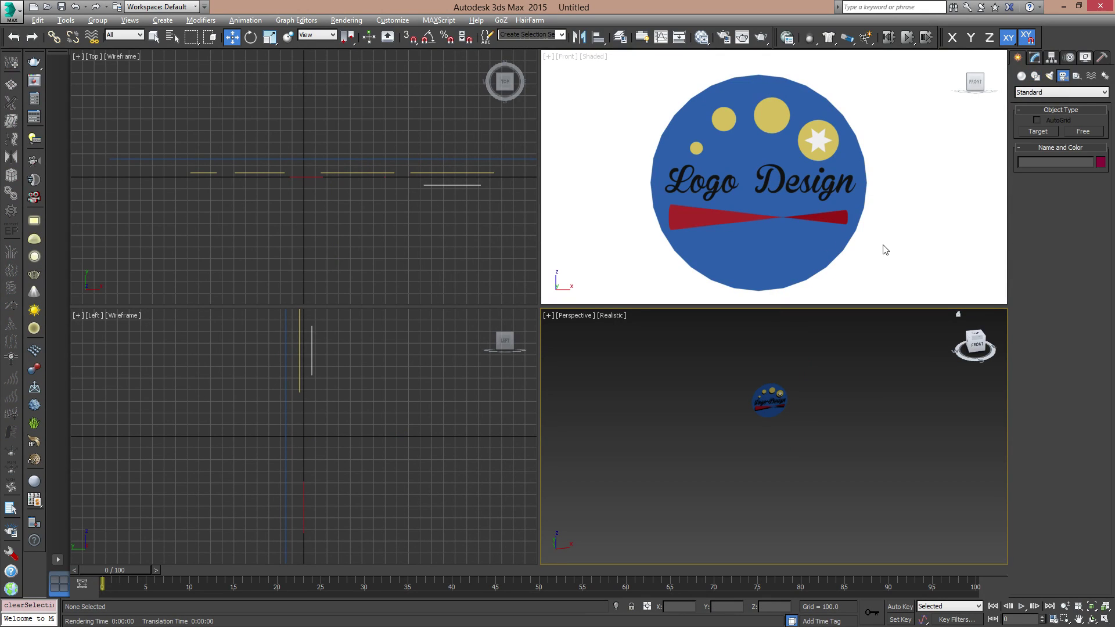
pyautogui.moveTo(789, 204); pyautogui.dragTo(728, 191, button='middle')
pyautogui.click(702, 171)
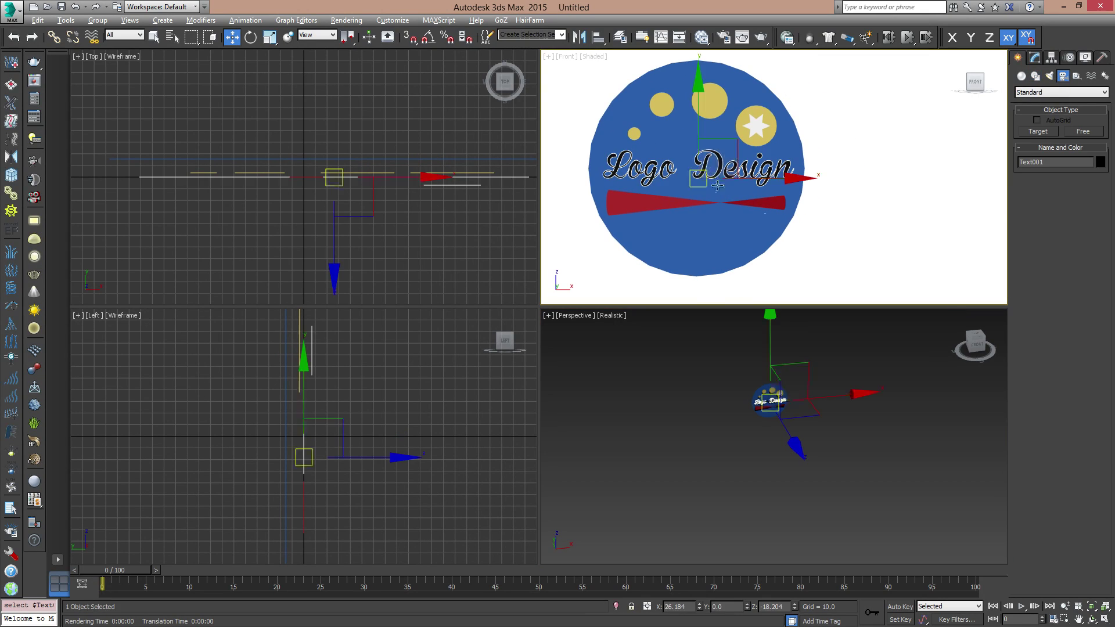
pyautogui.click(1081, 130)
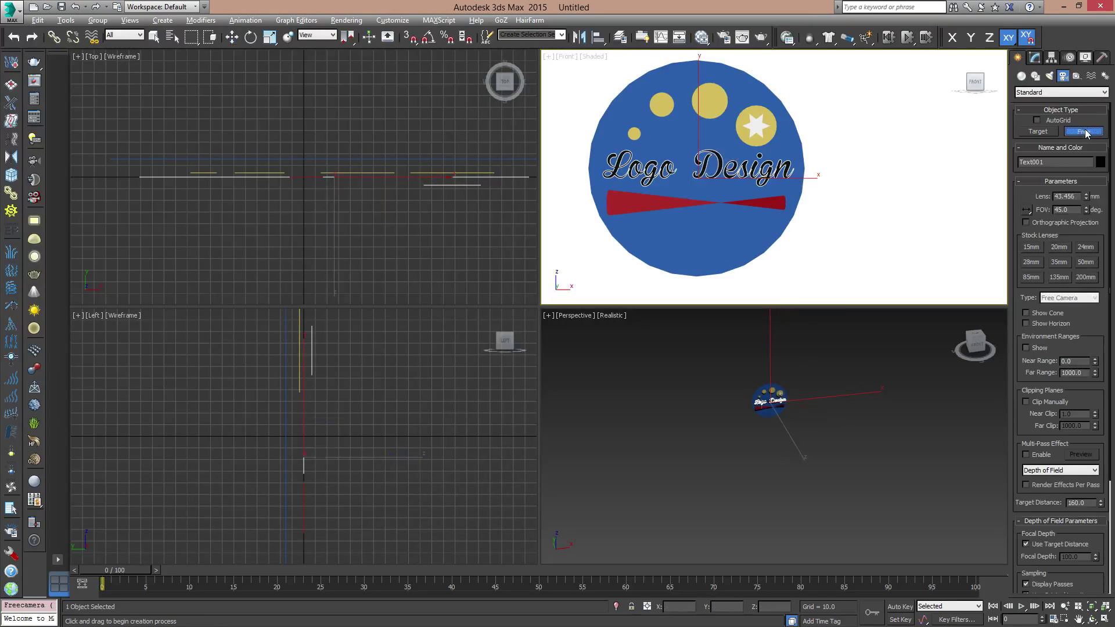
pyautogui.click(699, 183)
pyautogui.press('w')
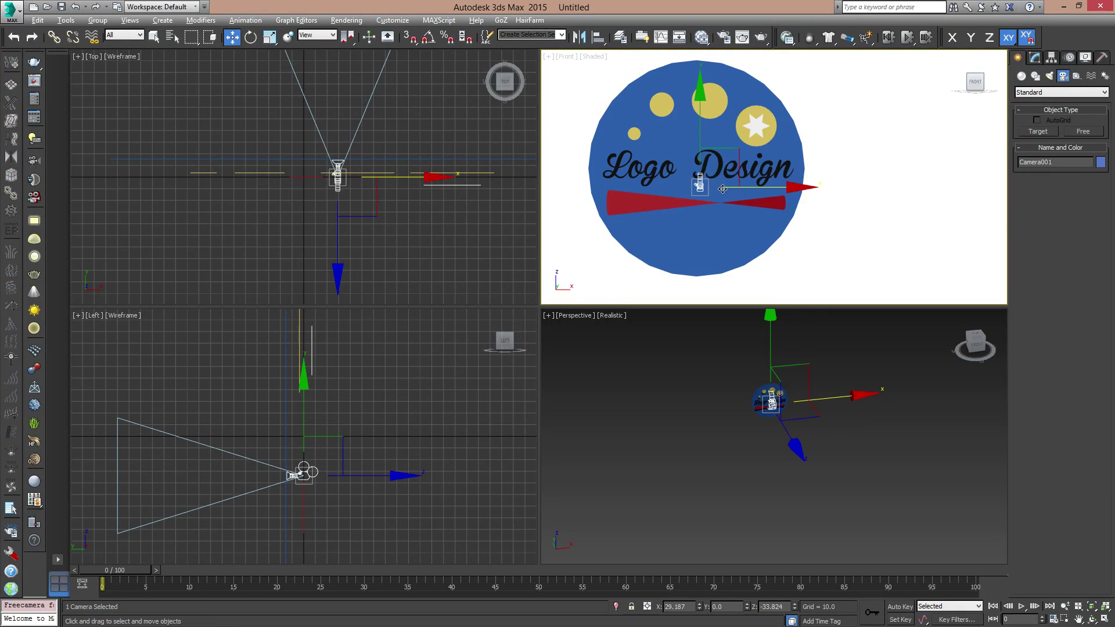
# - Move the camera back in front of the logo along the Y axis to about Y -365
pyautogui.keyDown('alt'); pyautogui.moveTo(749, 384); pyautogui.dragTo(695, 377, button='middle'); pyautogui.keyUp('alt')
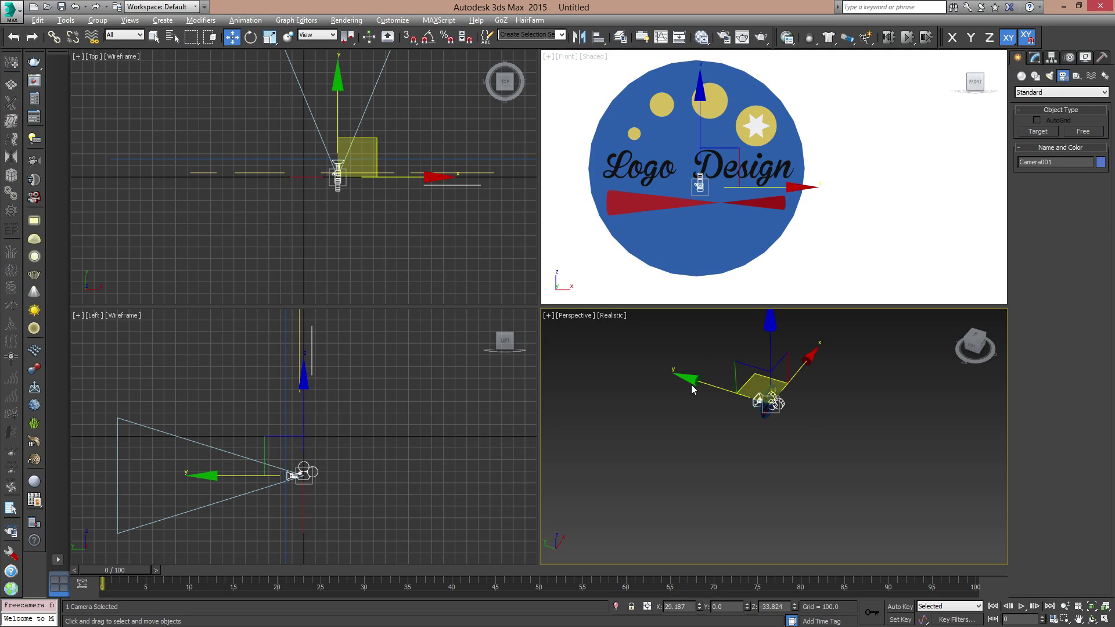
pyautogui.moveTo(692, 390); pyautogui.dragTo(785, 414)
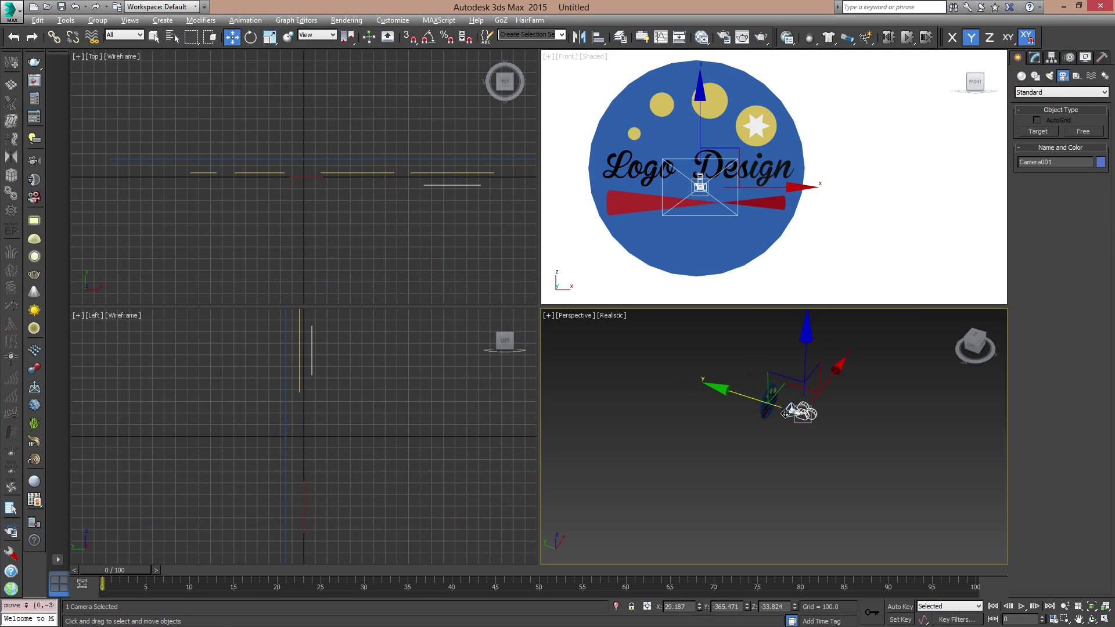
pyautogui.keyDown('alt'); pyautogui.moveTo(785, 413); pyautogui.dragTo(830, 420, button='middle'); pyautogui.keyUp('alt')
pyautogui.moveTo(747, 213); pyautogui.dragTo(792, 217, button='middle')
# - Switch the Top viewport to the Camera001 view
pyautogui.rightClick(303, 164)
pyautogui.click(92, 55)
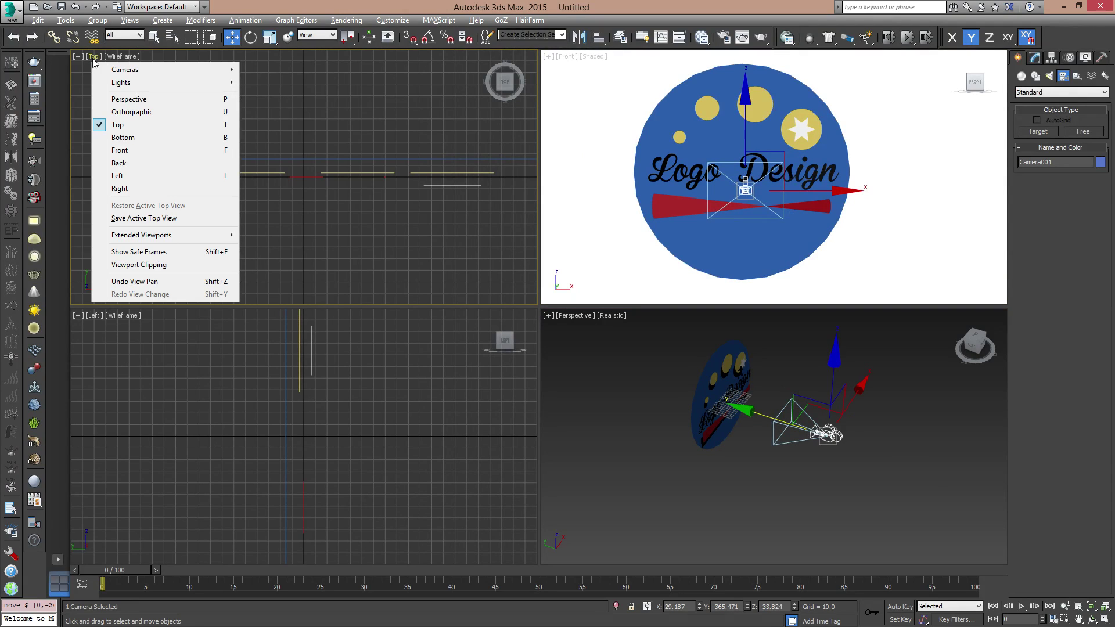
pyautogui.moveTo(116, 67)
pyautogui.click(72, 69)
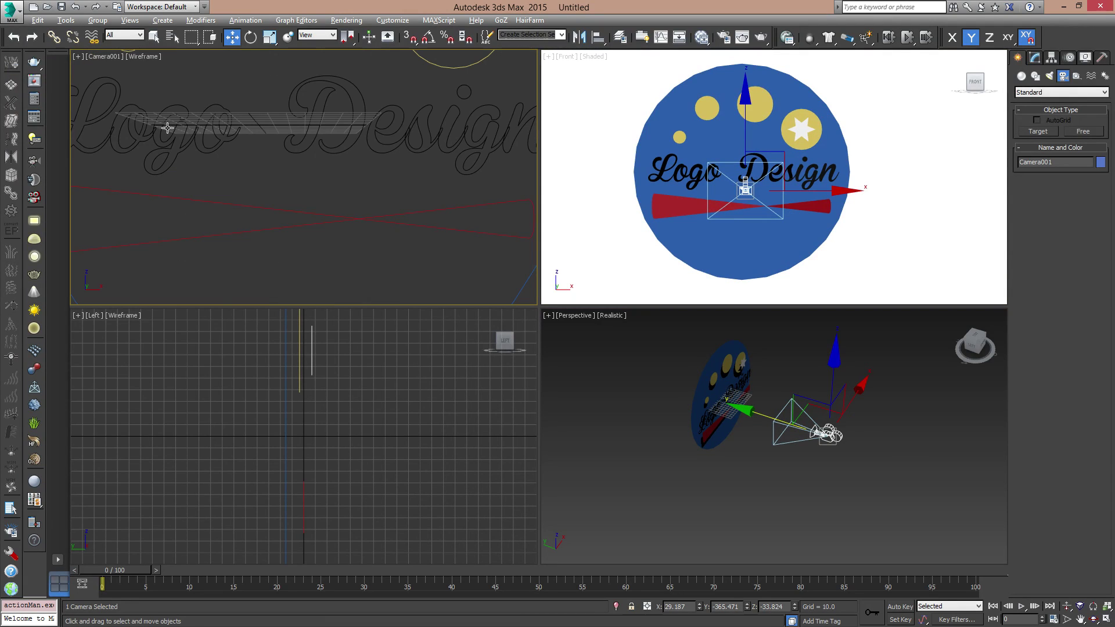
# - Move the camera farther back from the logo along the Y axis to about Y -665
pyautogui.click(883, 447)
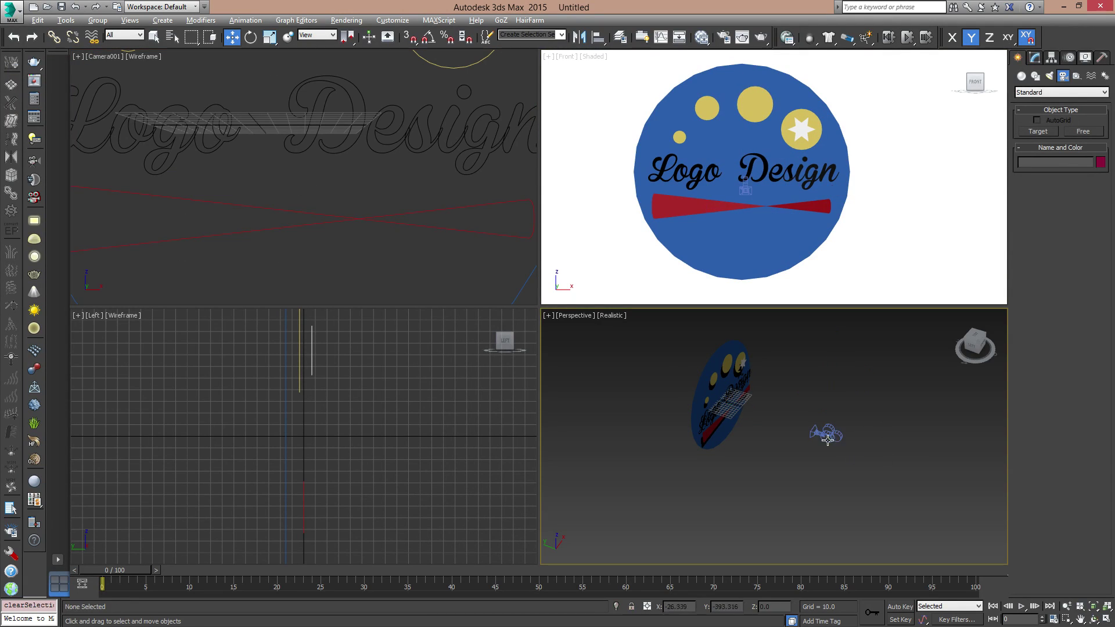
pyautogui.click(827, 437)
pyautogui.moveTo(752, 415); pyautogui.dragTo(848, 445)
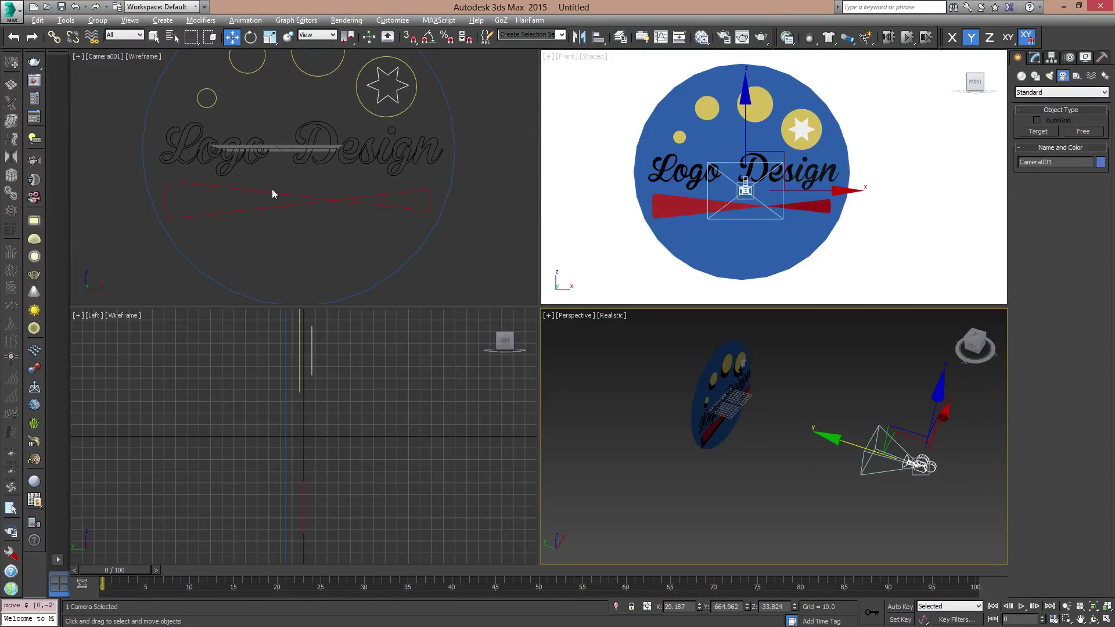
# - Show safe frames in the camera view and raise the camera to about Z 1.8 to center the logo
pyautogui.click(110, 57)
pyautogui.click(173, 255)
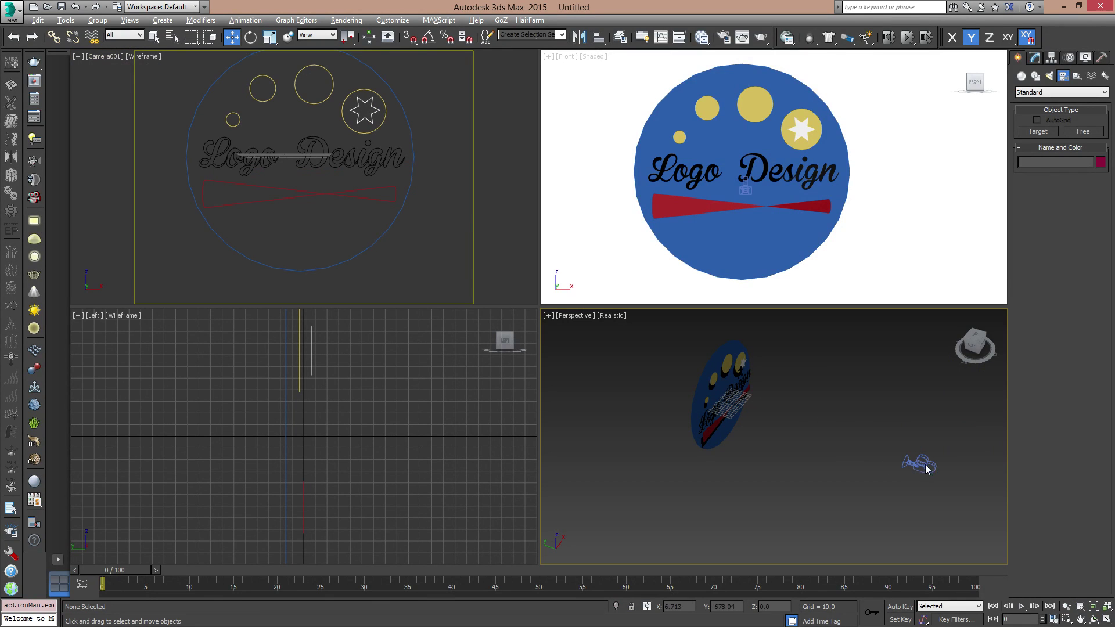
pyautogui.moveTo(916, 454); pyautogui.dragTo(939, 474)
pyautogui.moveTo(935, 405); pyautogui.dragTo(938, 396)
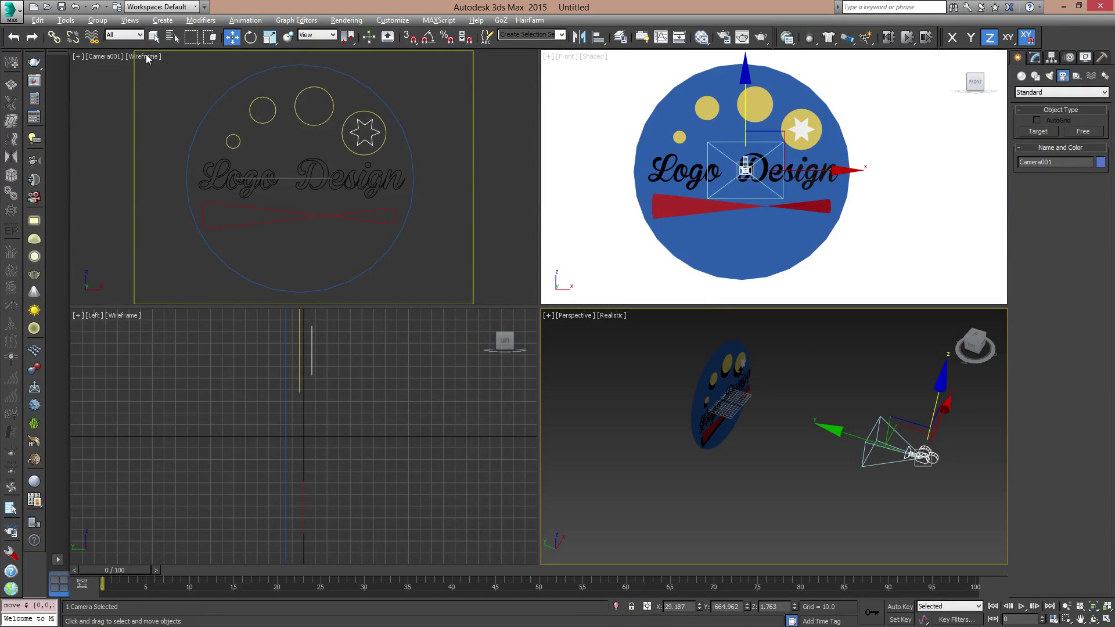
# - Set the camera viewport's display mode to Shaded and deselect the camera
pyautogui.click(146, 56)
pyautogui.click(173, 80)
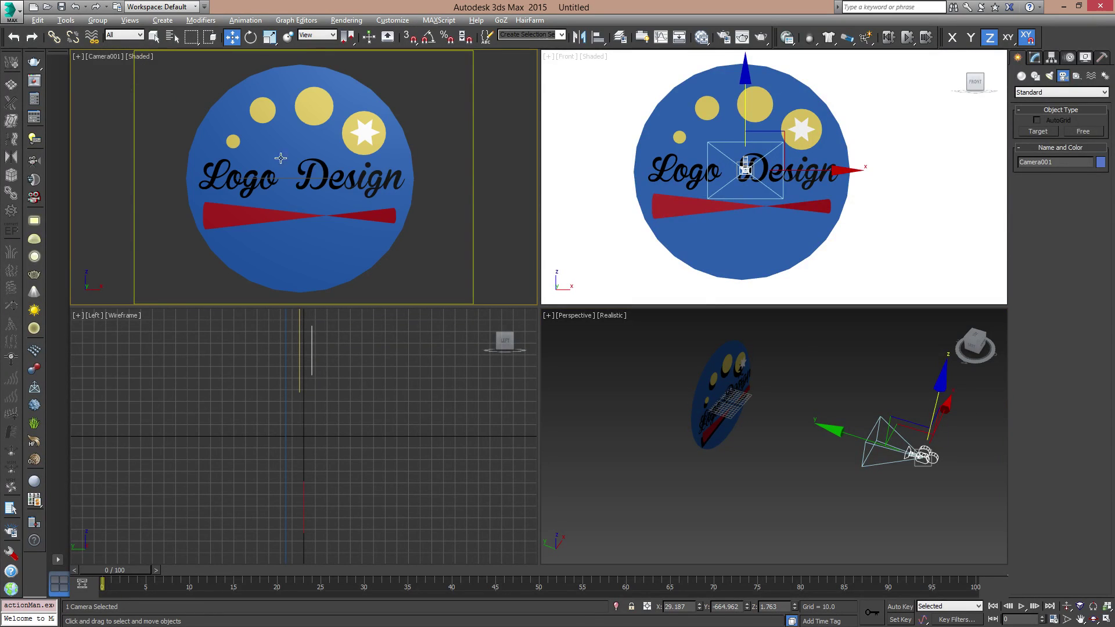
pyautogui.click(180, 85)
pyautogui.rightClick(166, 117)
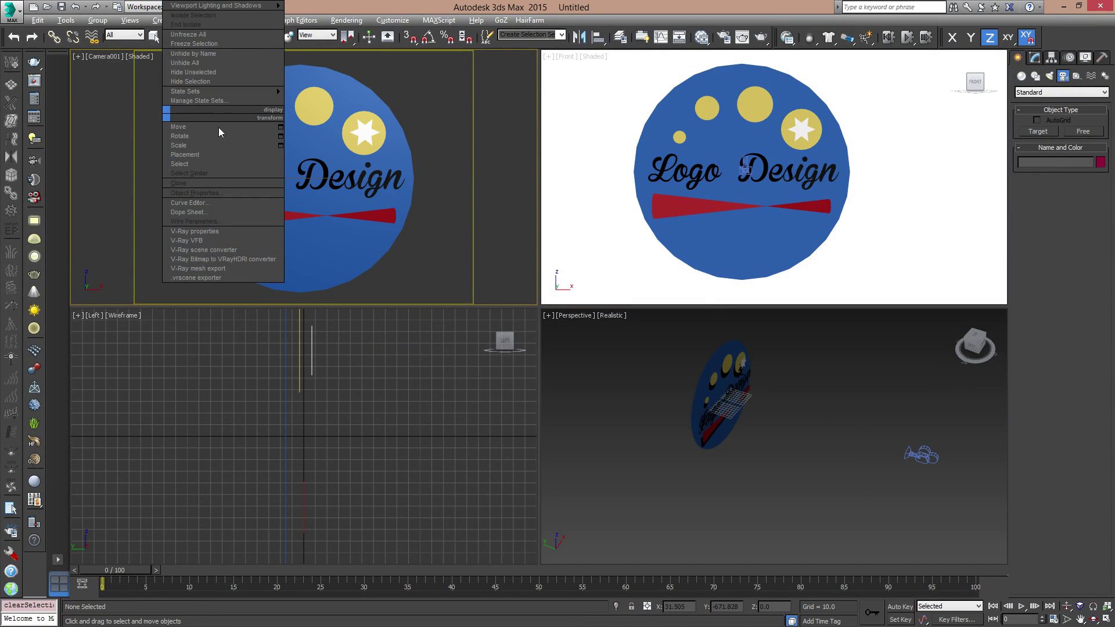
# - Set the Camera001 viewport's background to Environment Background
pyautogui.click(129, 62)
pyautogui.click(146, 57)
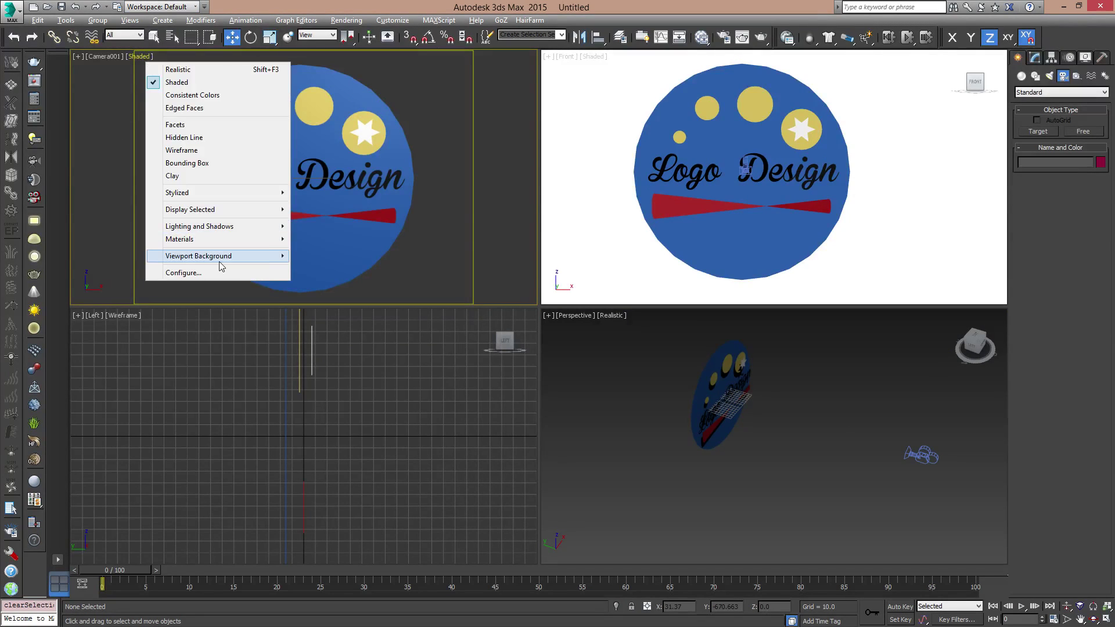
pyautogui.moveTo(218, 261)
pyautogui.click(345, 287)
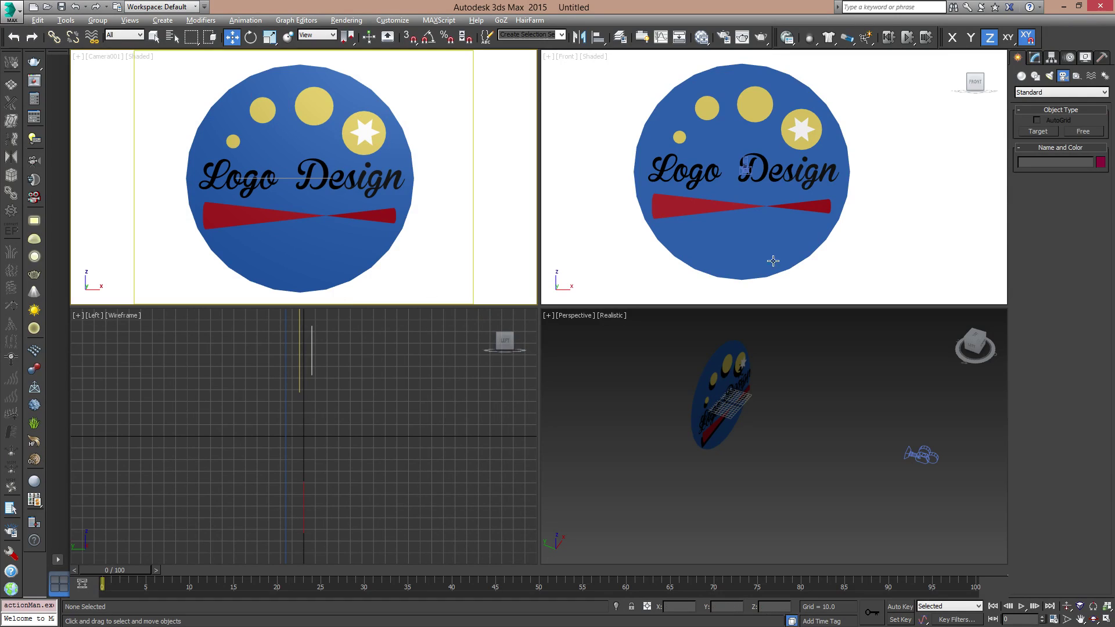
# - Set the Front viewport's background to Solid Color
pyautogui.click(588, 57)
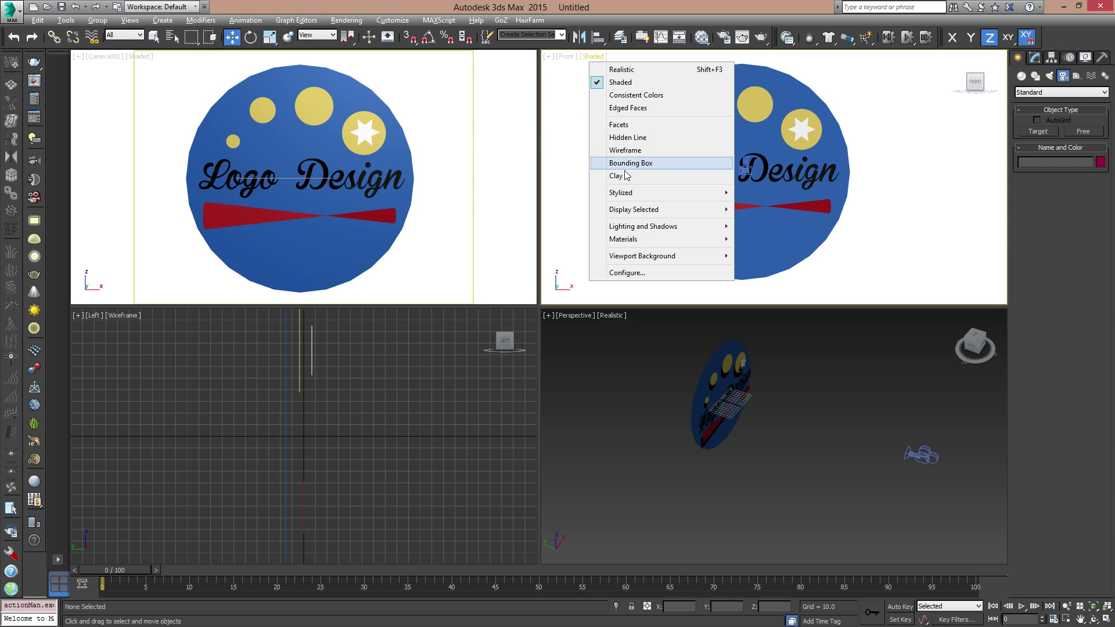
pyautogui.moveTo(639, 257)
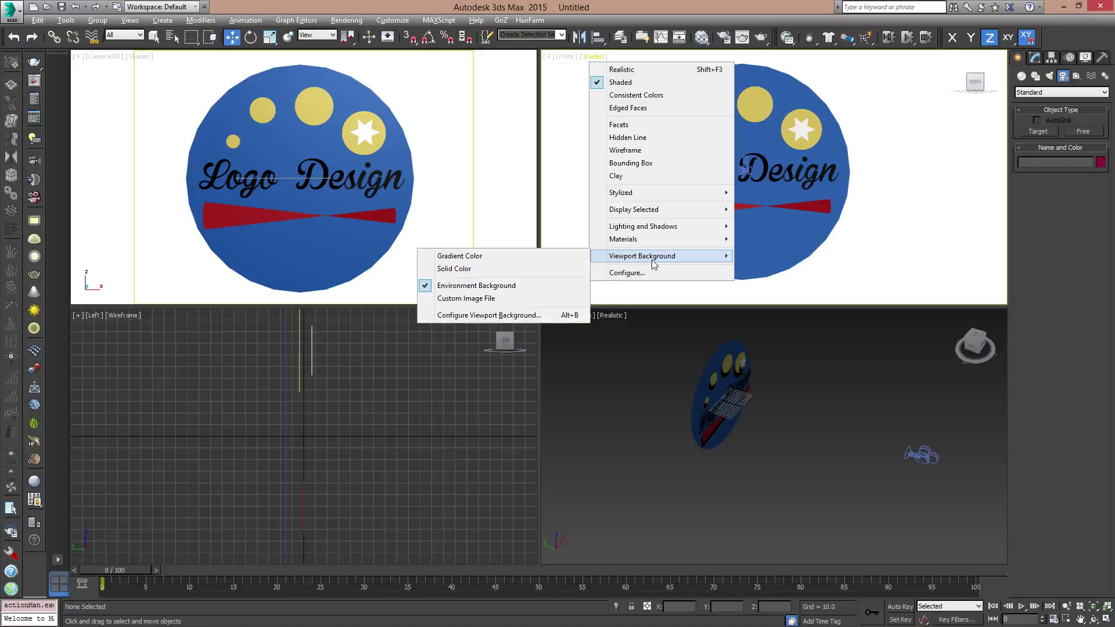
pyautogui.click(471, 269)
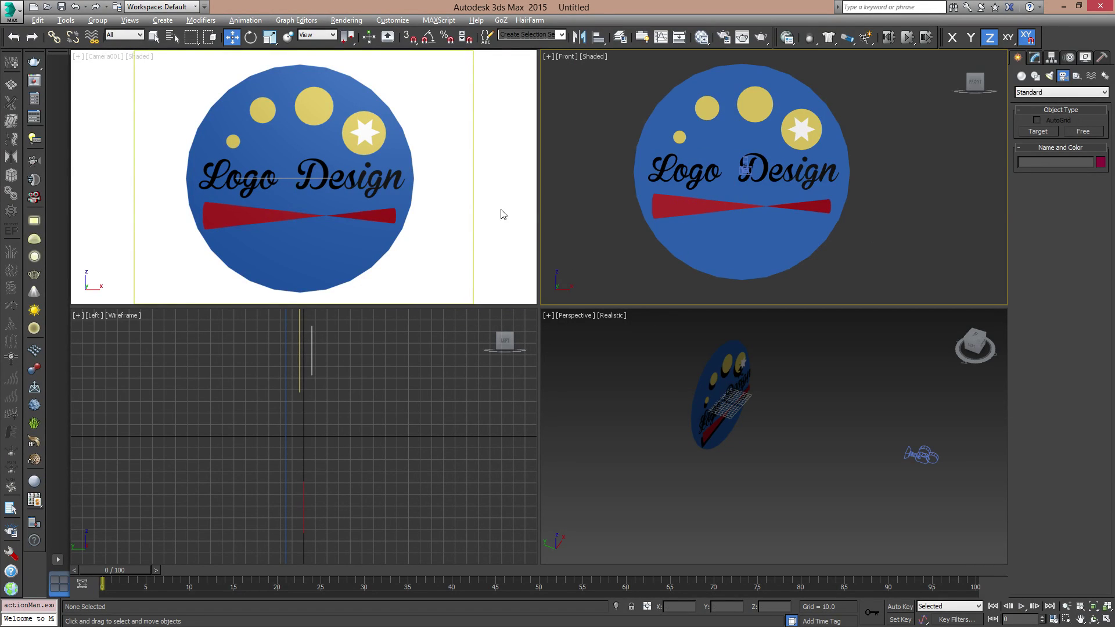
# - Render the Camera001 view, inspect the image, and minimize the render window
pyautogui.click(447, 189)
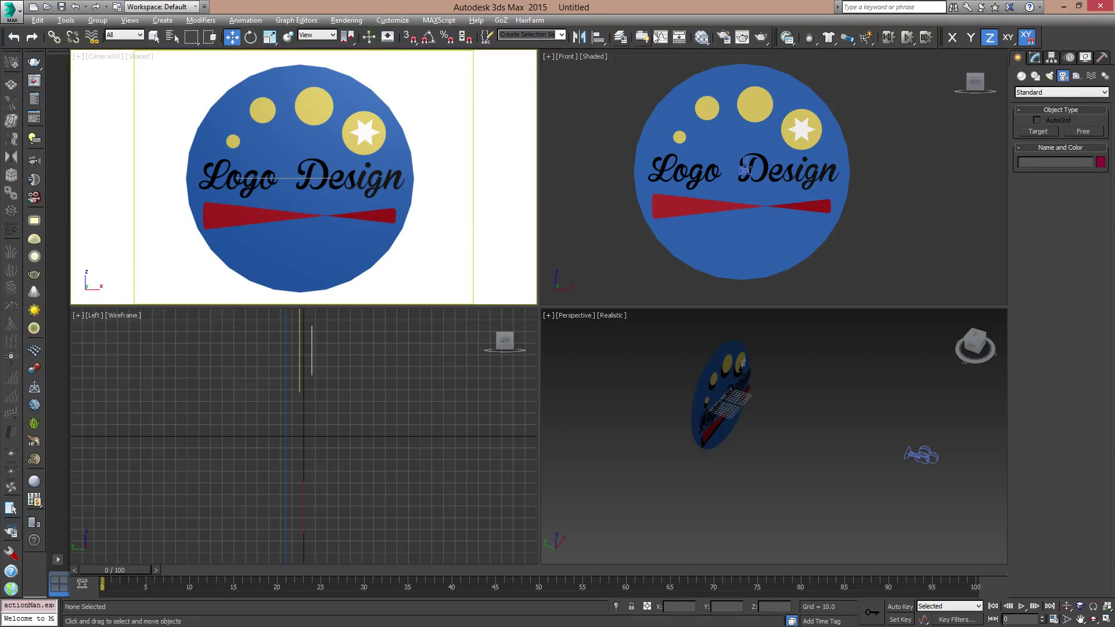
pyautogui.click(764, 39)
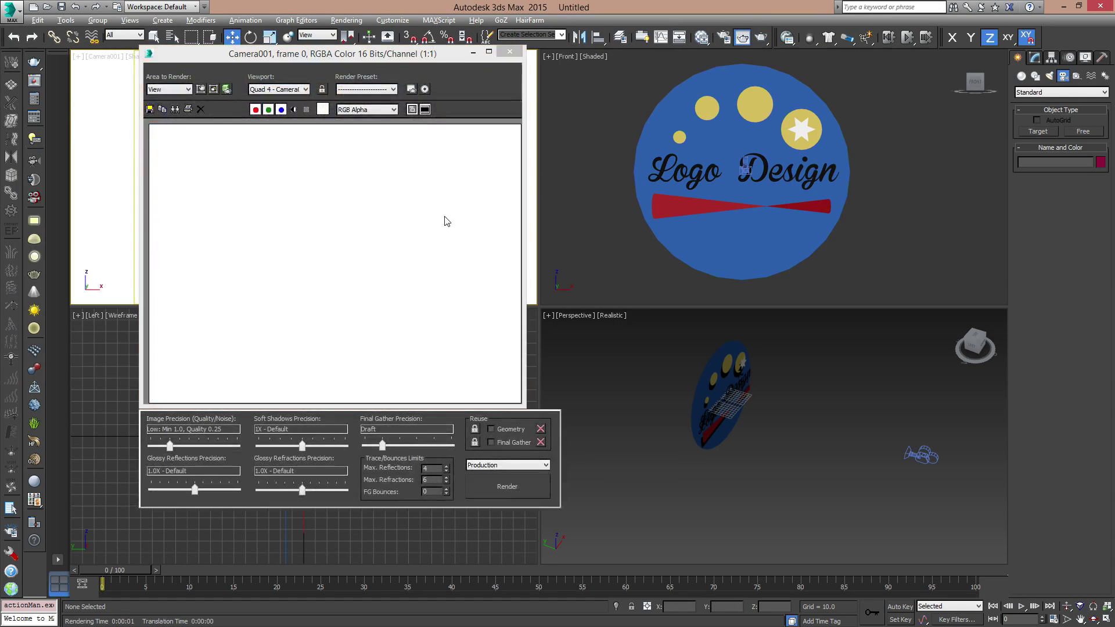
pyautogui.moveTo(425, 71); pyautogui.dragTo(652, 88)
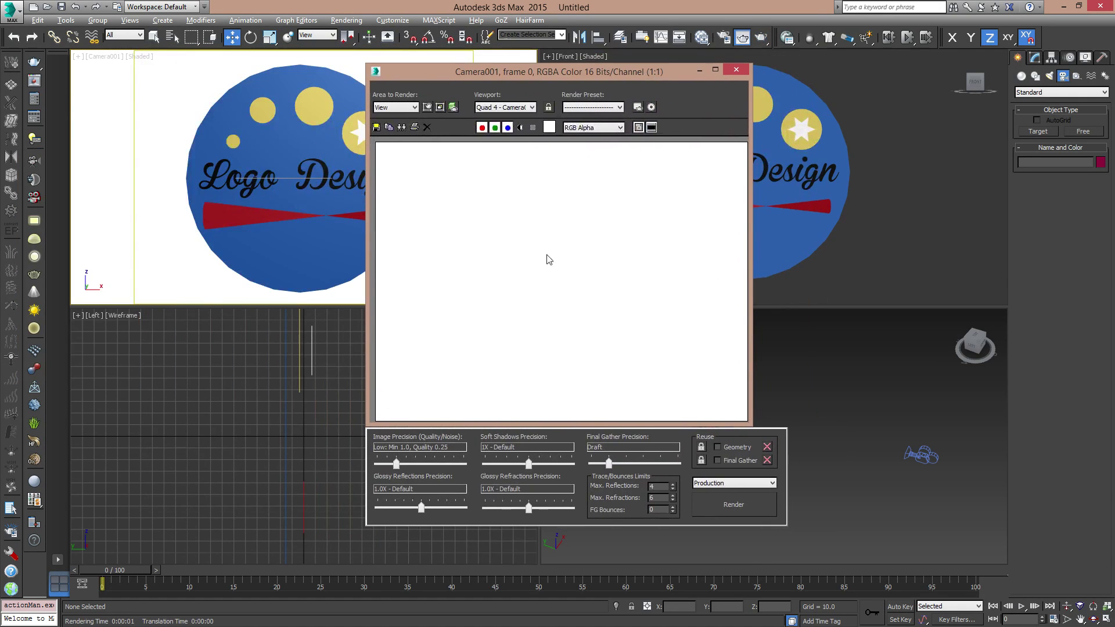
pyautogui.click(701, 70)
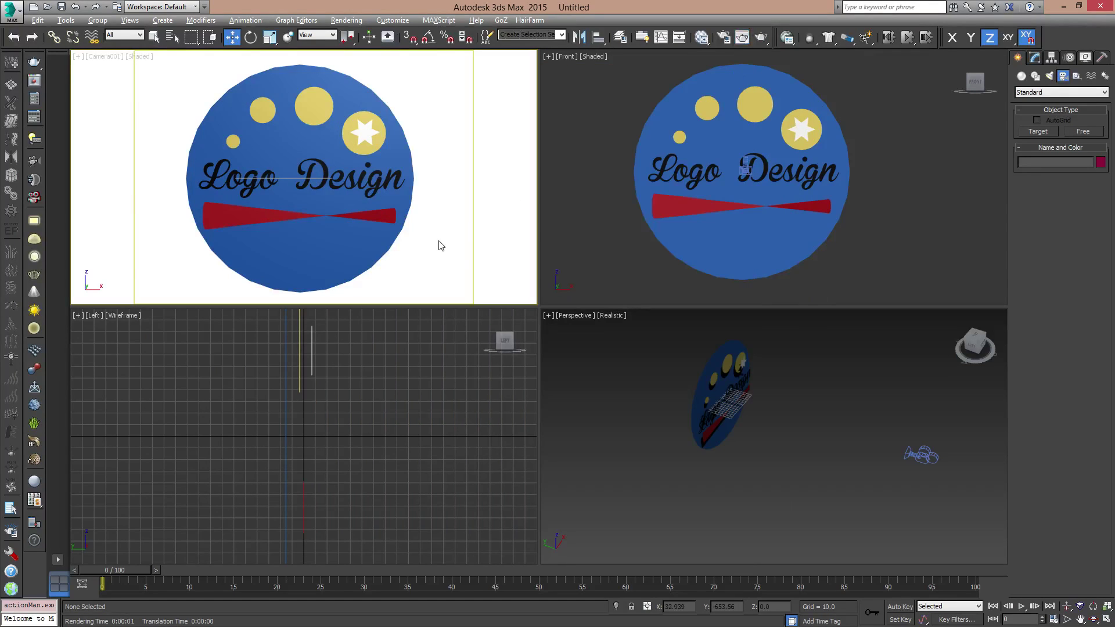
# - Check which renderers are assigned in Render Setup, and minimize the dialog
pyautogui.rightClick(934, 461)
pyautogui.moveTo(960, 475); pyautogui.dragTo(959, 474)
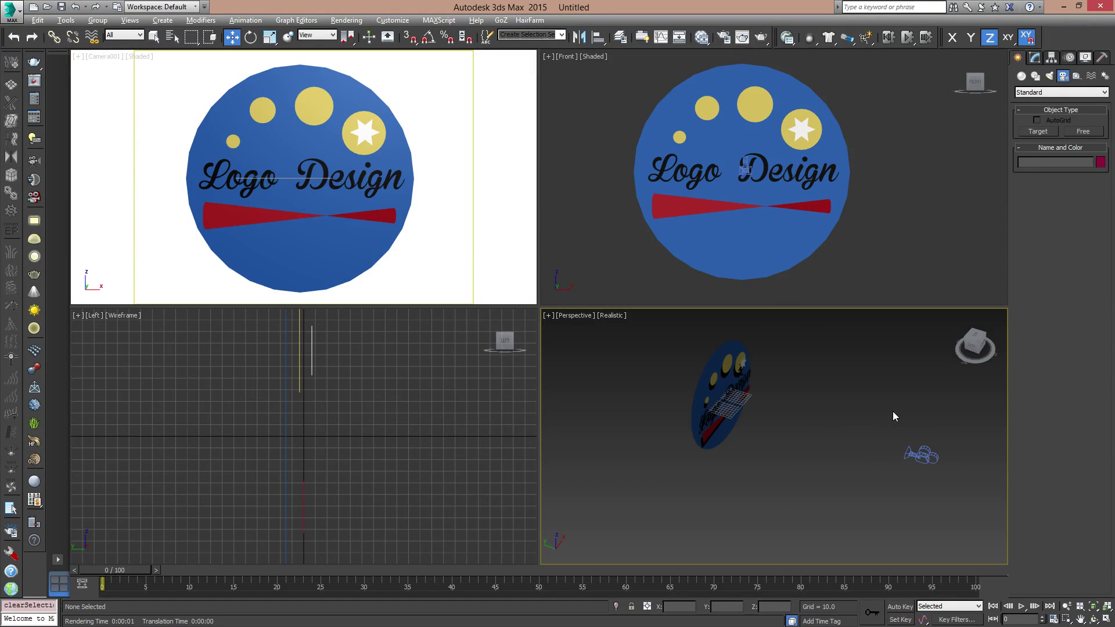
pyautogui.press('F10')
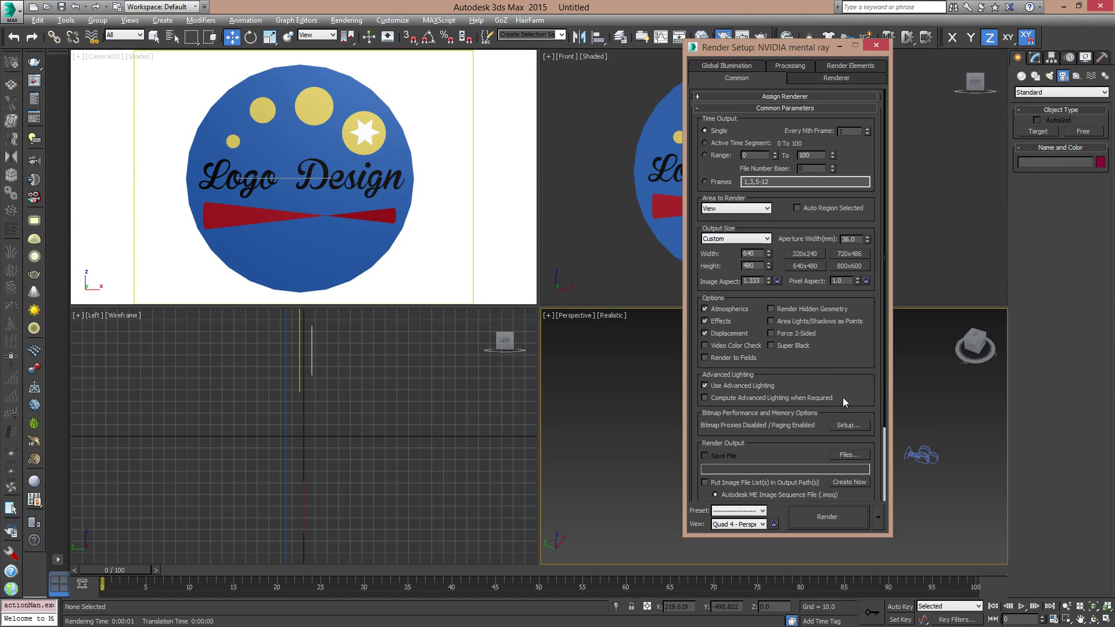
pyautogui.click(762, 97)
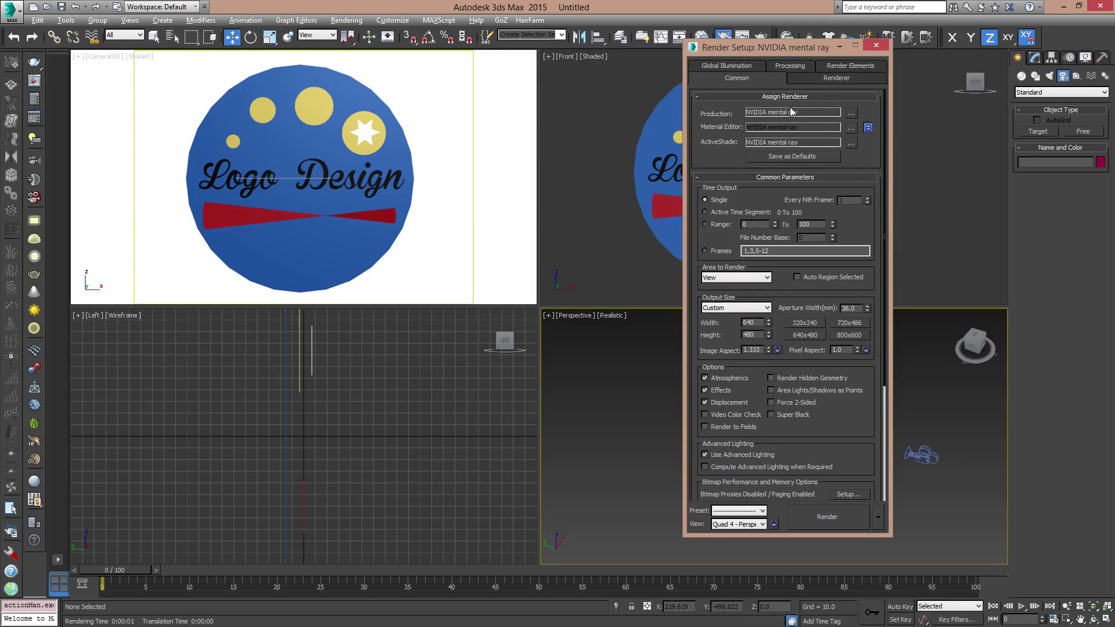
pyautogui.click(839, 46)
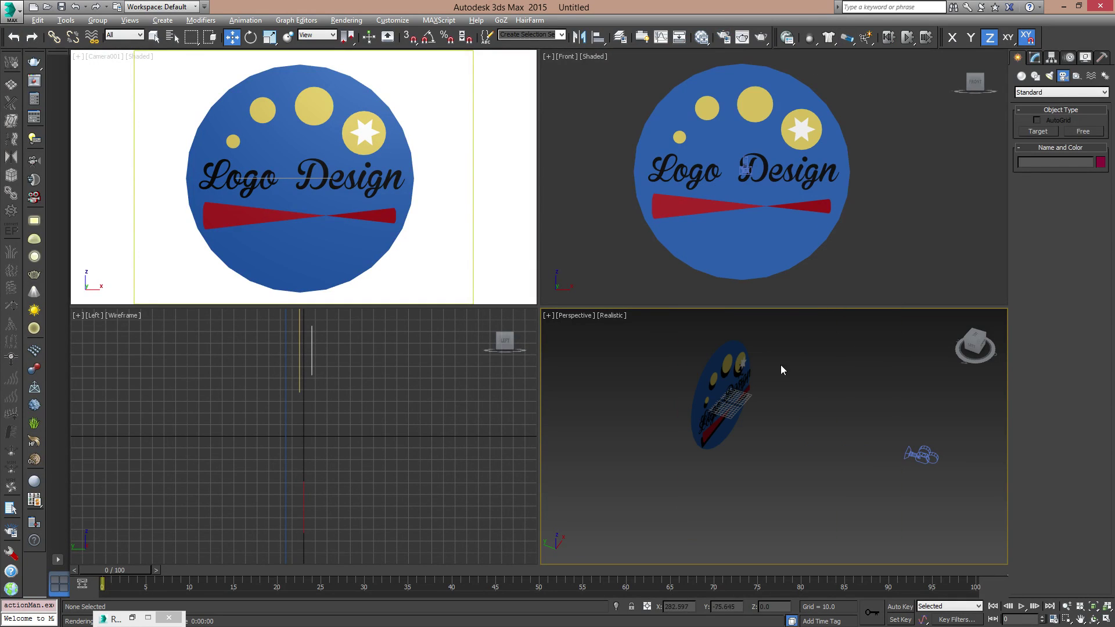
# - Give the white star and the yellow circle behind it an Extrude thickness
pyautogui.click(721, 384)
pyautogui.scroll(5, 729, 406)
pyautogui.scroll(-2, 730, 406)
pyautogui.keyDown('alt'); pyautogui.moveTo(731, 406); pyautogui.dragTo(868, 435, button='middle'); pyautogui.keyUp('alt')
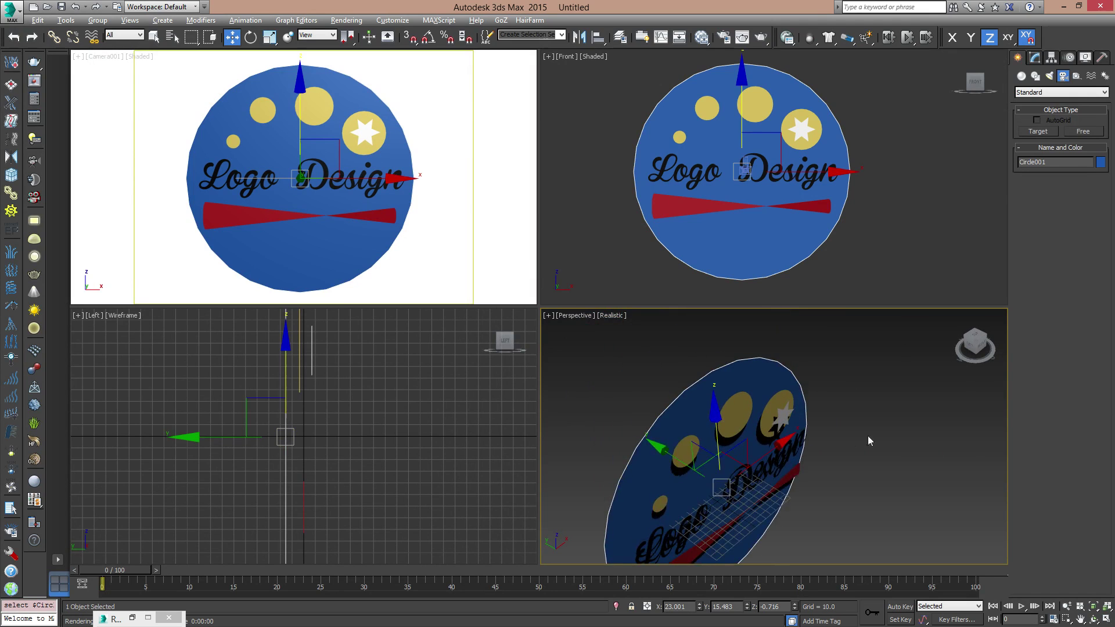
pyautogui.click(867, 435)
pyautogui.click(782, 421)
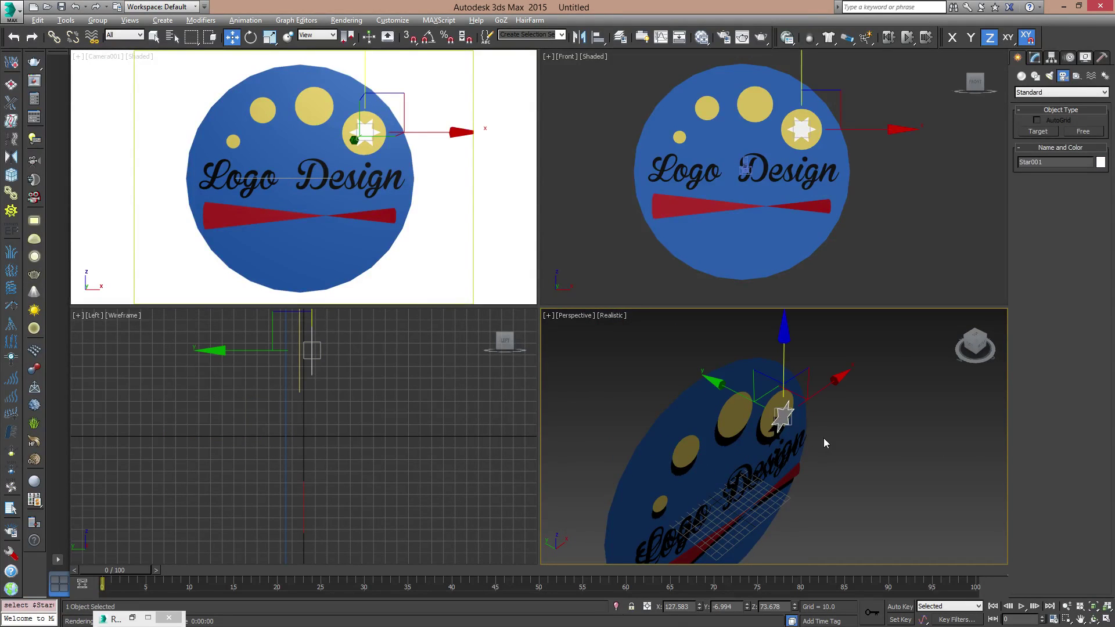
pyautogui.scroll(5, 824, 441)
pyautogui.click(1034, 56)
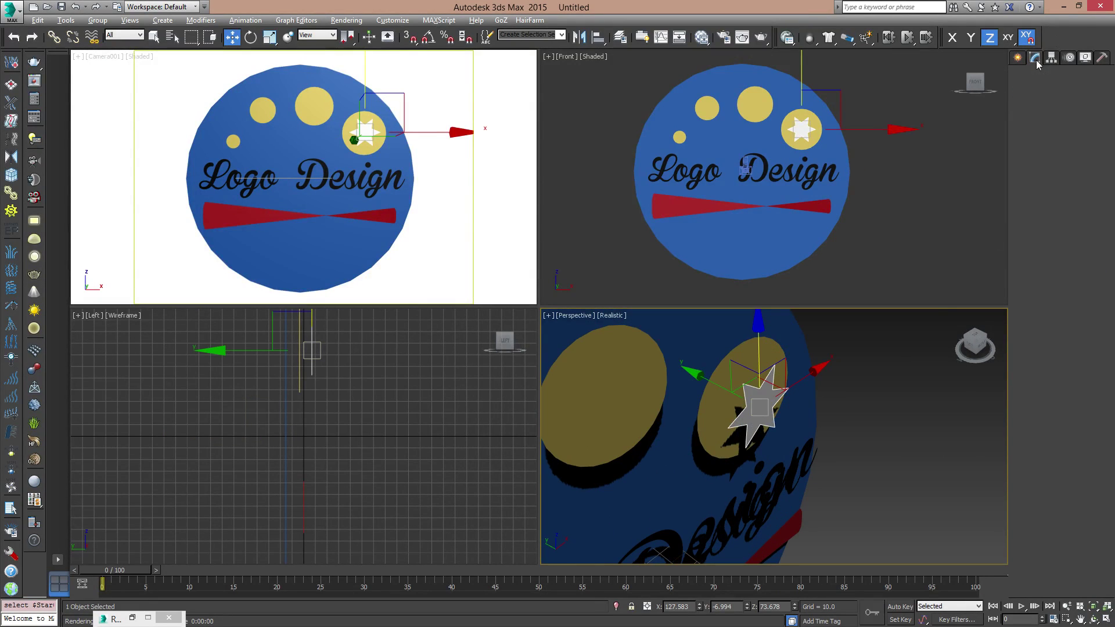
pyautogui.click(1039, 106)
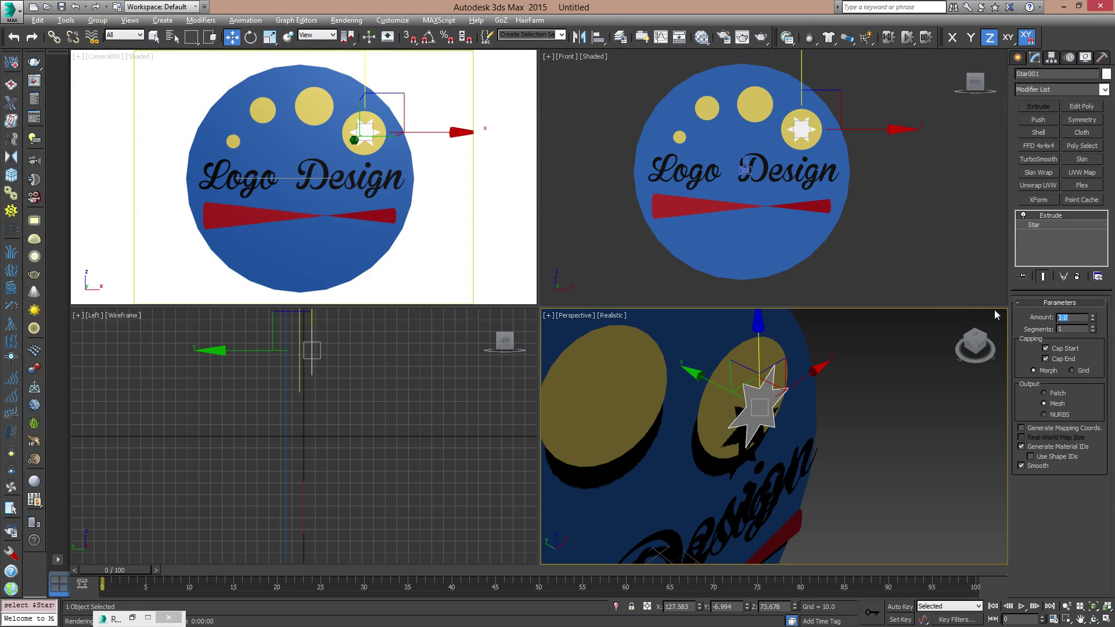
pyautogui.click(908, 378)
pyautogui.click(725, 369)
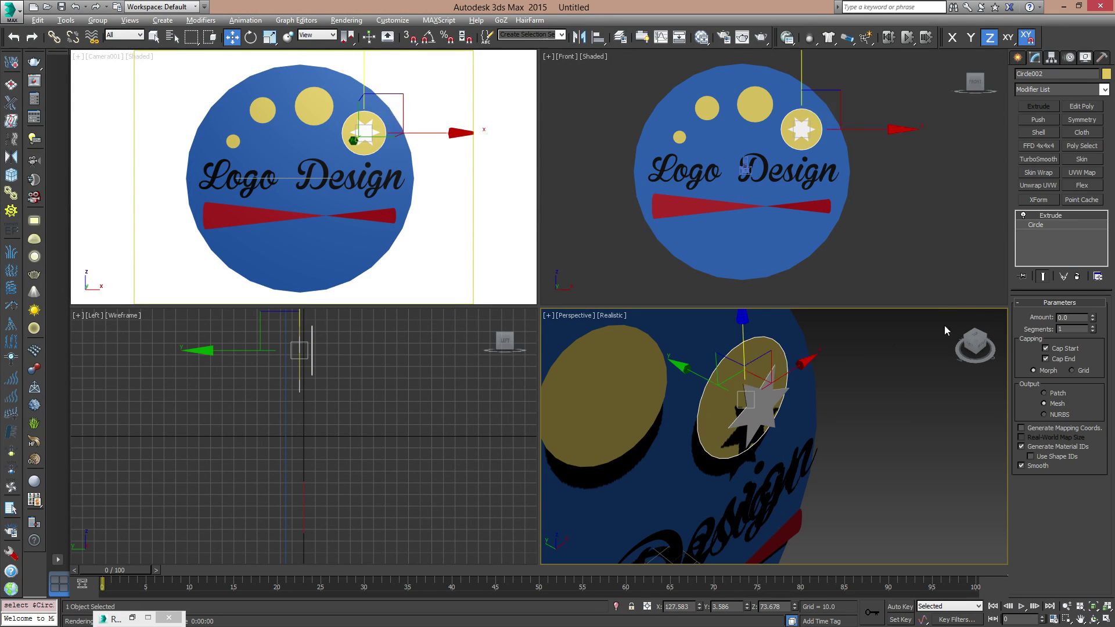
pyautogui.click(871, 404)
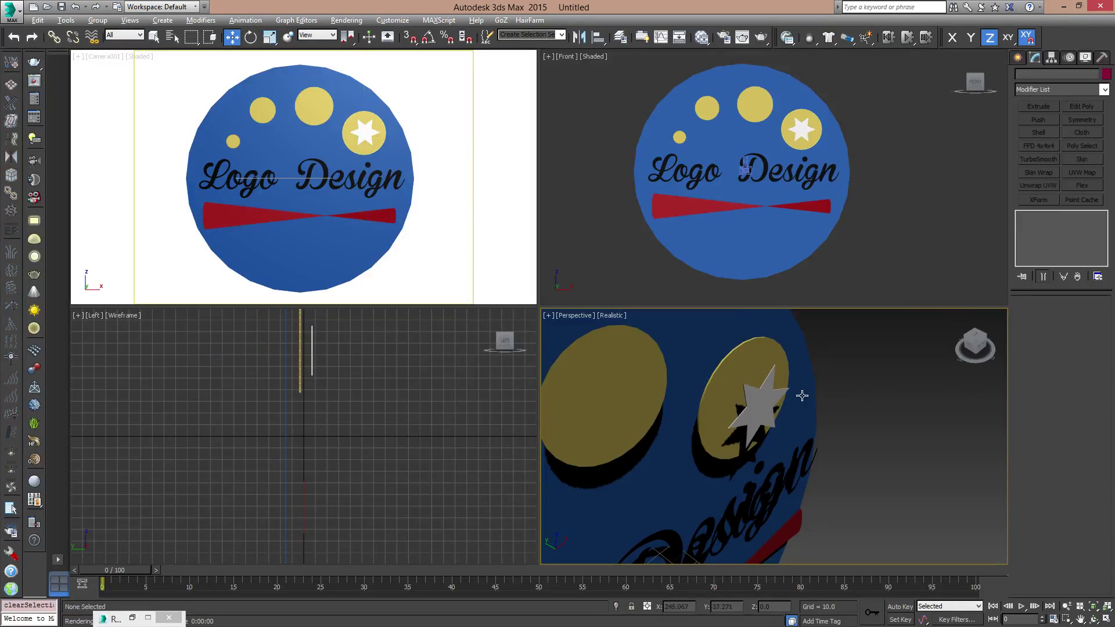
# - Set the Extrude amount of the topmost yellow circle, next to the starred one, to 1
pyautogui.click(605, 399)
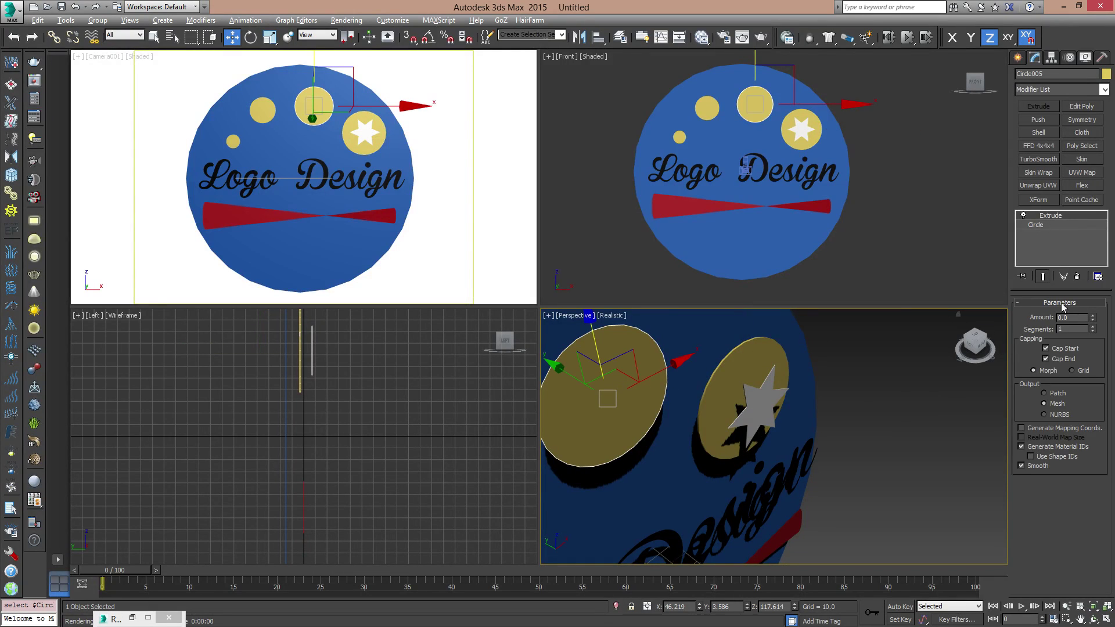
pyautogui.moveTo(1069, 318); pyautogui.dragTo(1022, 322)
pyautogui.write('1')
pyautogui.press('Return')
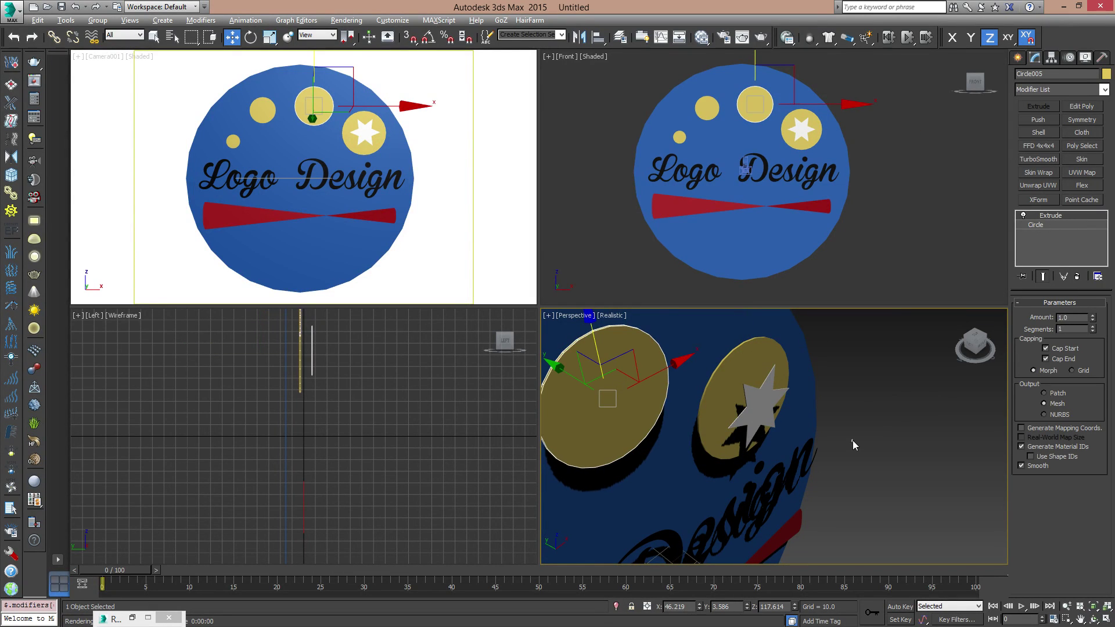
pyautogui.click(852, 440)
# - Set the Extrude amount of the second-smallest yellow circle to 1
pyautogui.moveTo(706, 398); pyautogui.dragTo(923, 341, button='middle')
pyautogui.click(807, 364)
pyautogui.scroll(-2, 807, 364)
pyautogui.scroll(-2, 843, 365)
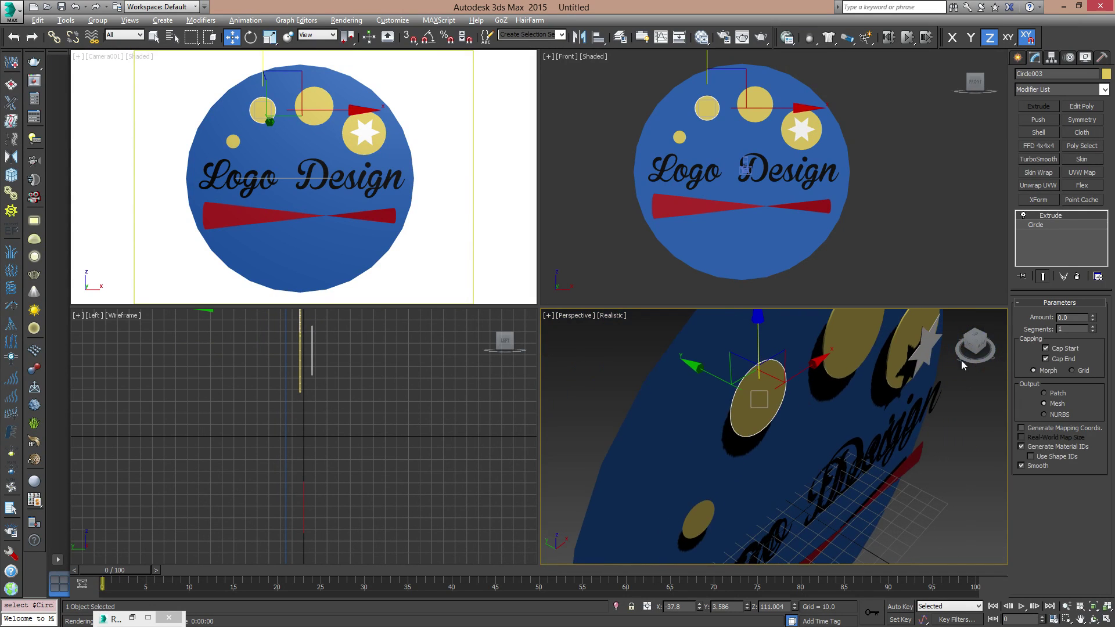
pyautogui.write('1')
pyautogui.press('Return')
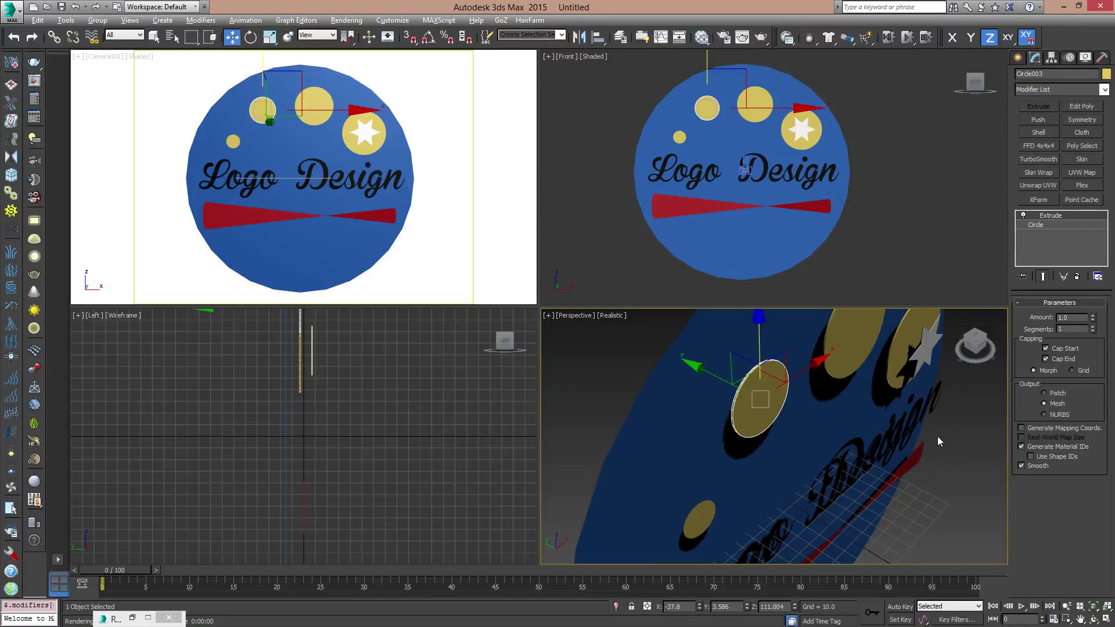
# - Set the Extrude amount of the large blue disc to 1
pyautogui.keyDown('alt'); pyautogui.moveTo(937, 436); pyautogui.dragTo(836, 434, button='middle'); pyautogui.keyUp('alt')
pyautogui.click(714, 433)
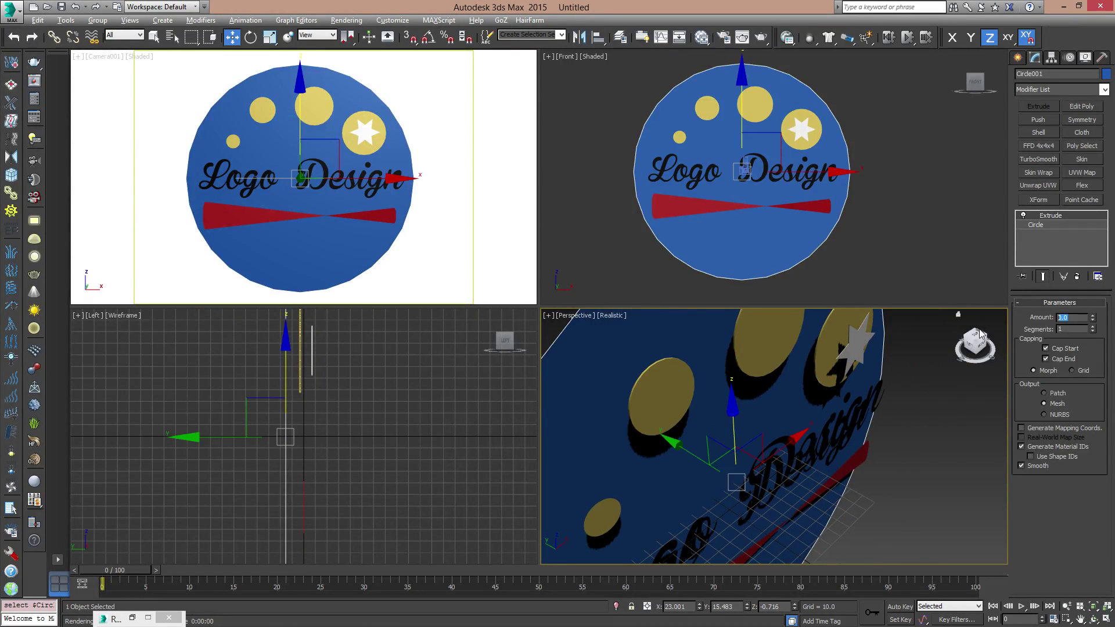
pyautogui.write('1')
pyautogui.press('Return')
pyautogui.click(925, 454)
# - Give the smallest yellow circle and the Logo Design text an Extrude thickness
pyautogui.moveTo(703, 487); pyautogui.dragTo(740, 404, button='middle')
pyautogui.click(646, 436)
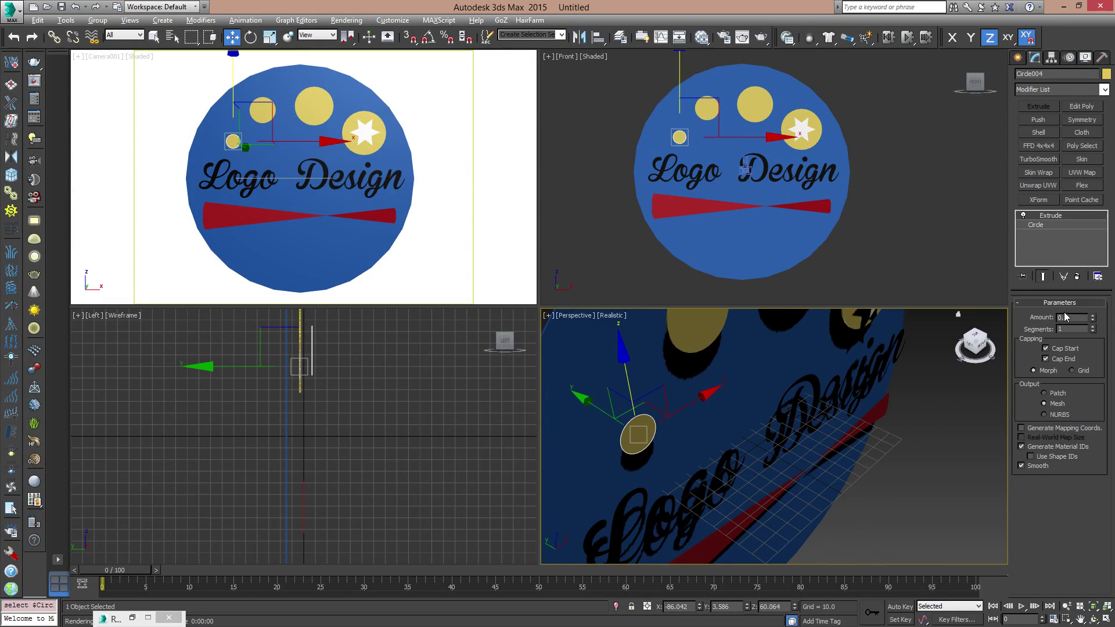
pyautogui.click(892, 448)
pyautogui.keyDown('alt'); pyautogui.moveTo(892, 447); pyautogui.dragTo(694, 399, button='middle'); pyautogui.keyUp('alt')
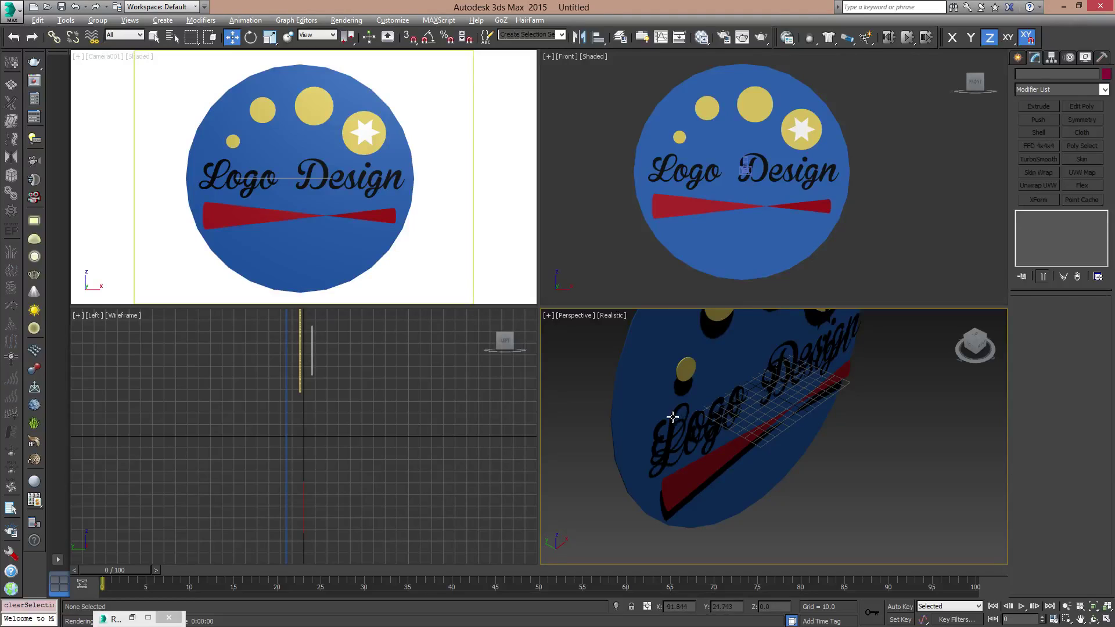
pyautogui.click(673, 417)
pyautogui.click(866, 451)
# - Set the amount of the red underline's Extrude modifier, beneath its Bend, to 1
pyautogui.click(705, 463)
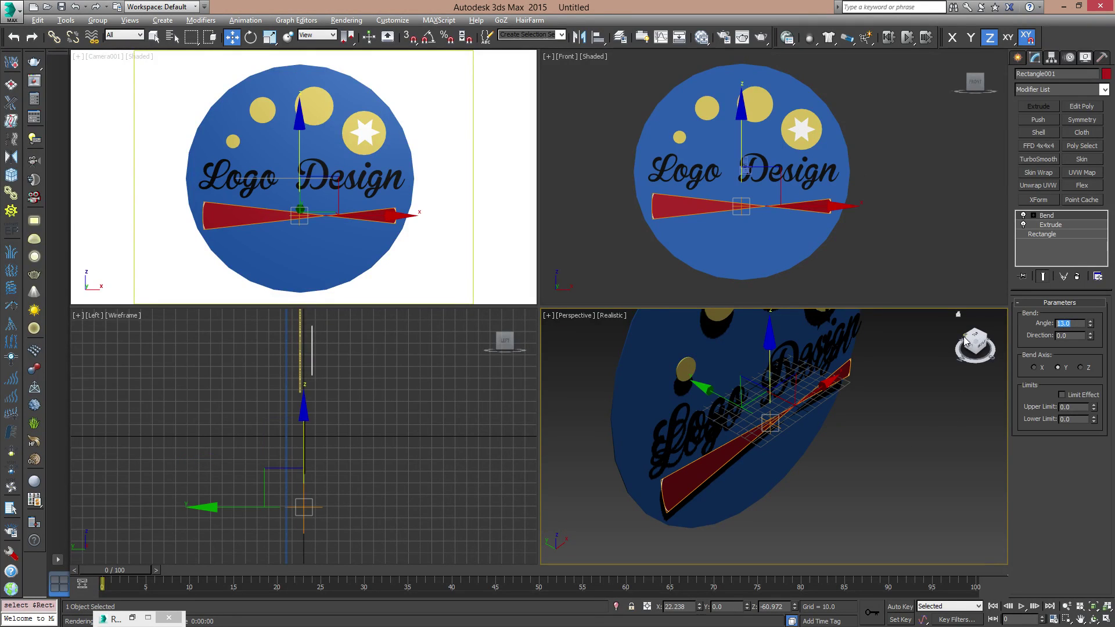
pyautogui.click(1052, 225)
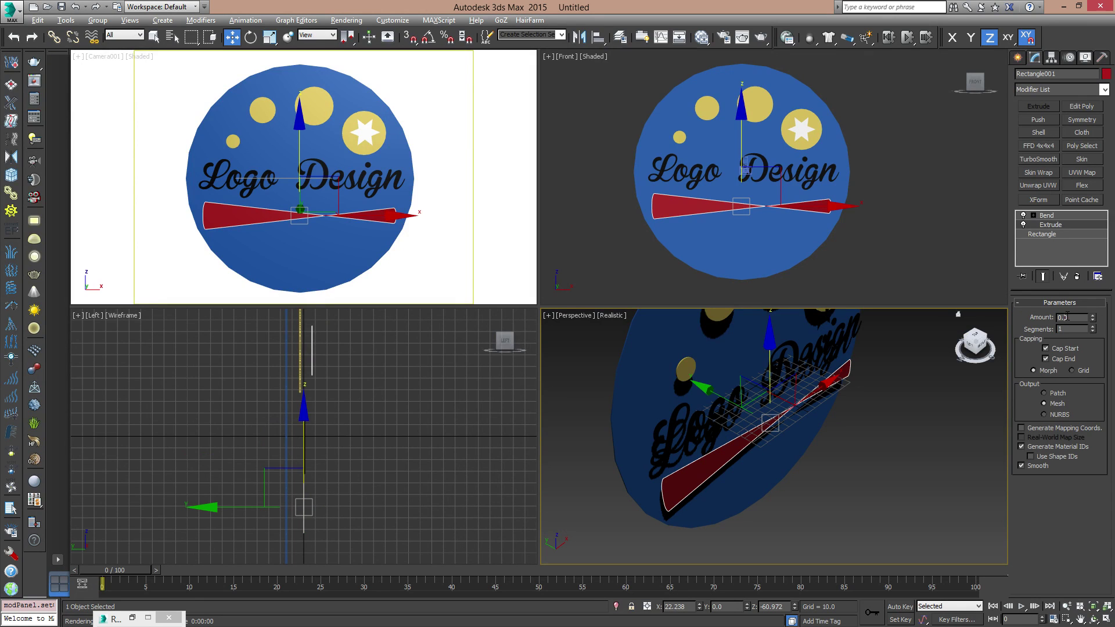
pyautogui.write('1')
pyautogui.click(893, 462)
pyautogui.moveTo(859, 463); pyautogui.dragTo(825, 489, button='middle')
pyautogui.scroll(-2, 824, 488)
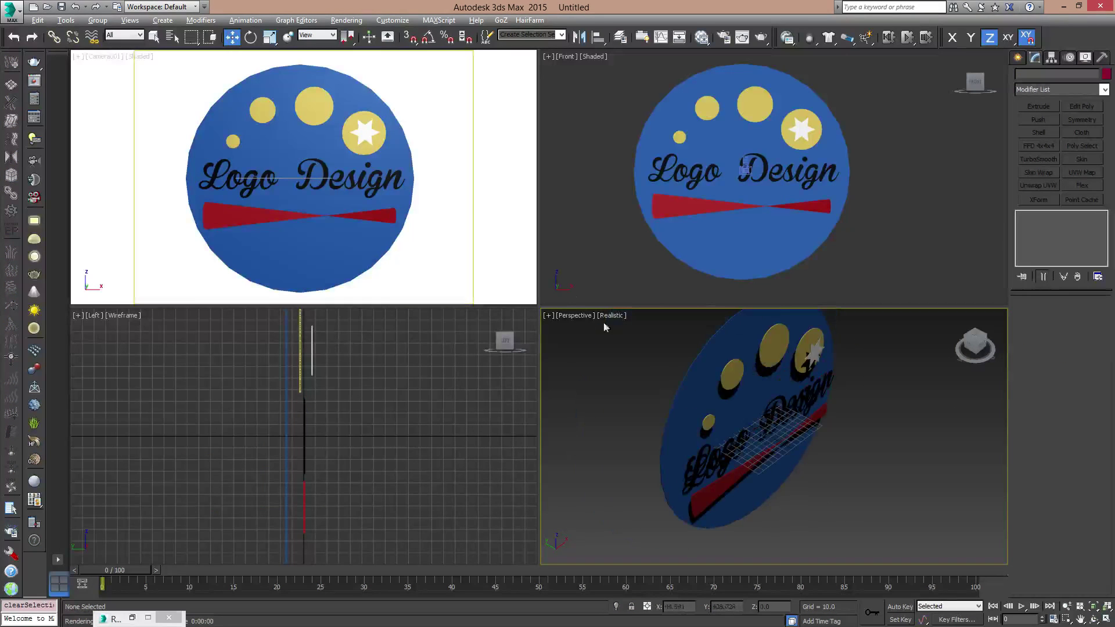
# - Render the Camera001 view again to inspect the extruded logo, and close the render window
pyautogui.click(456, 193)
pyautogui.click(761, 40)
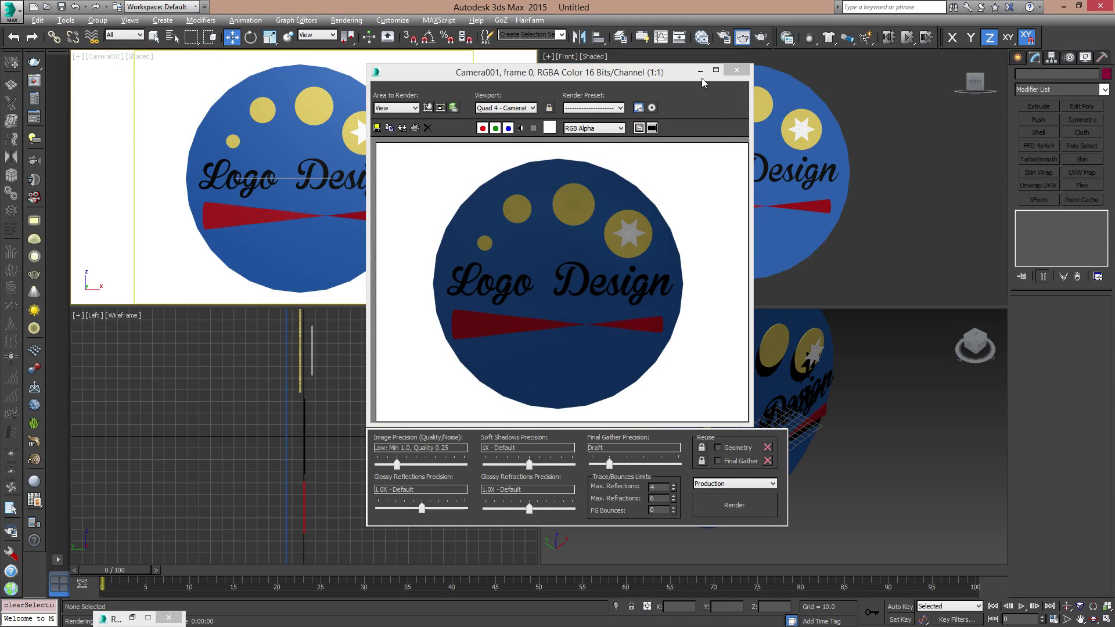
pyautogui.moveTo(671, 71); pyautogui.dragTo(821, 79)
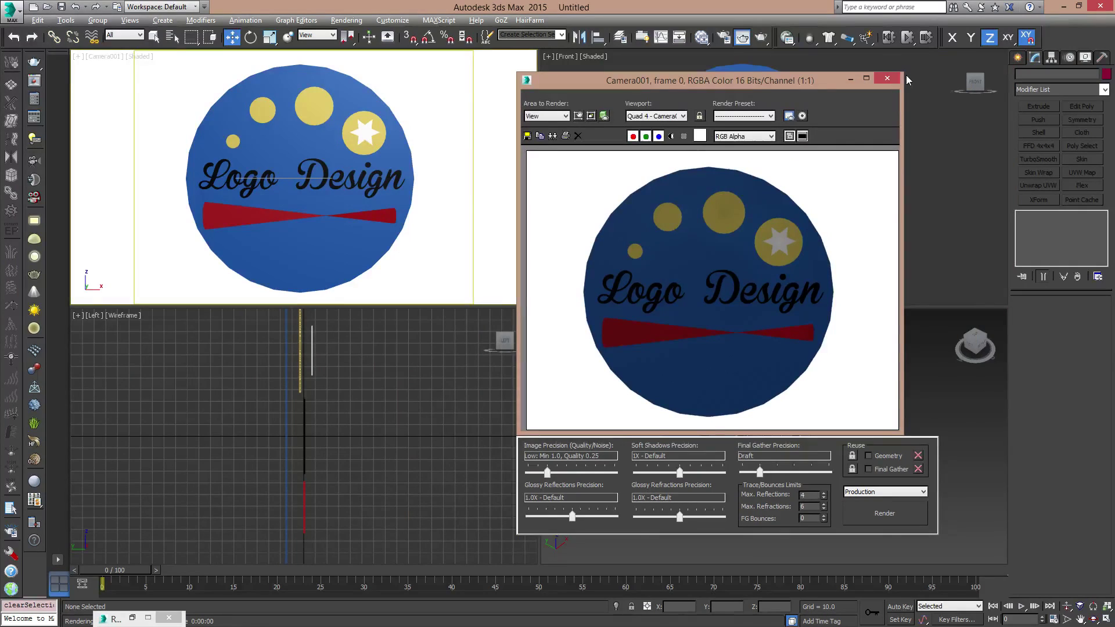
pyautogui.click(887, 79)
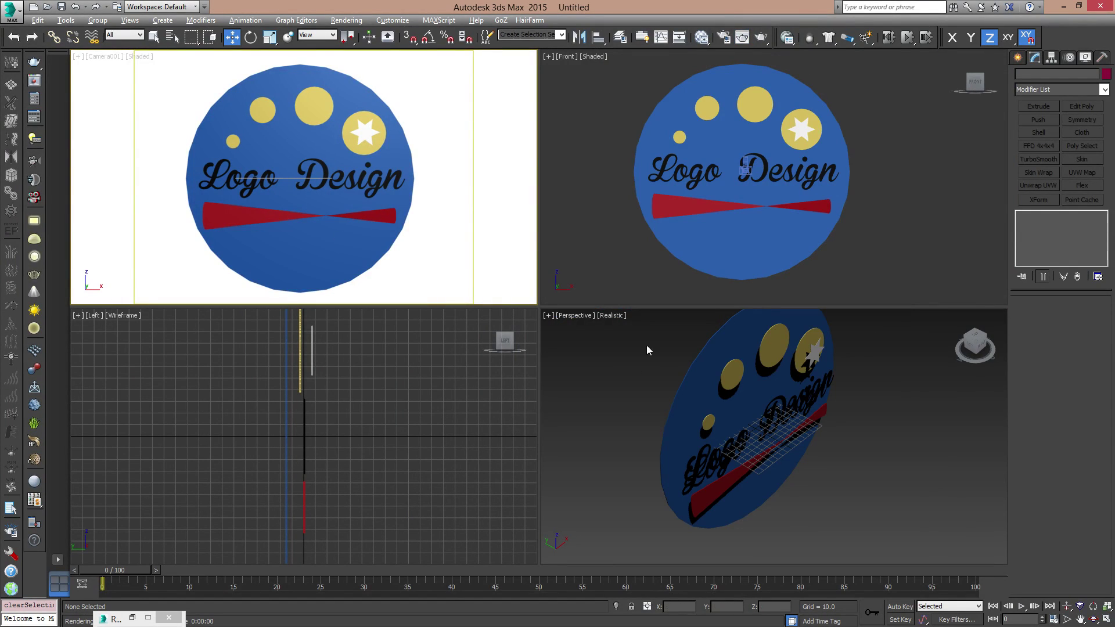
# - Create a standard Omni light in the Perspective view, in front of the logo disc
pyautogui.scroll(-4, 737, 374)
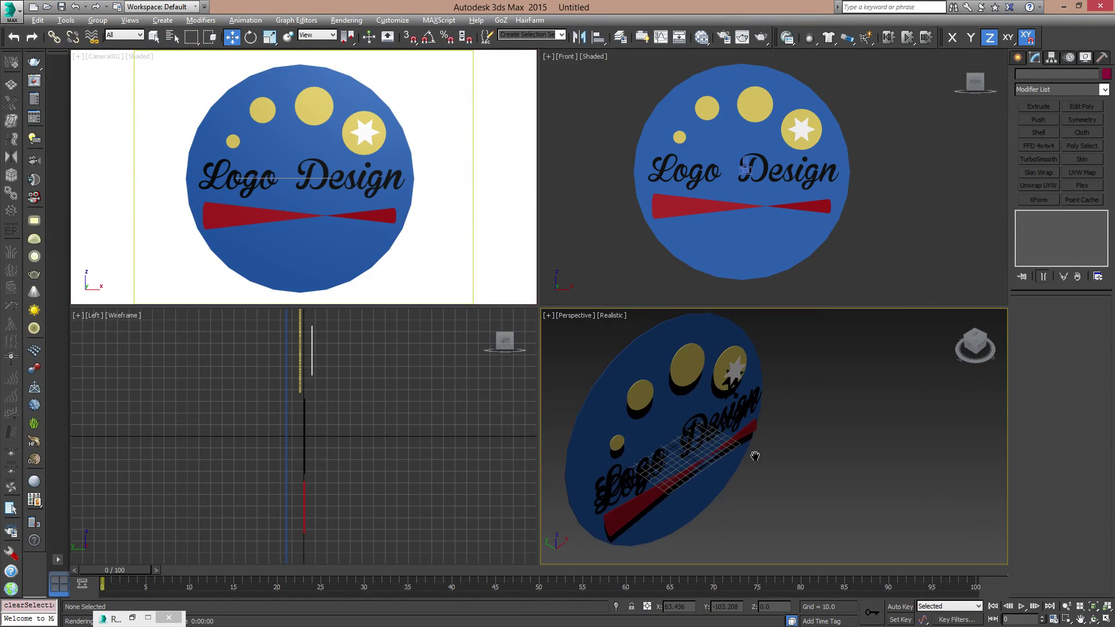
pyautogui.click(1018, 57)
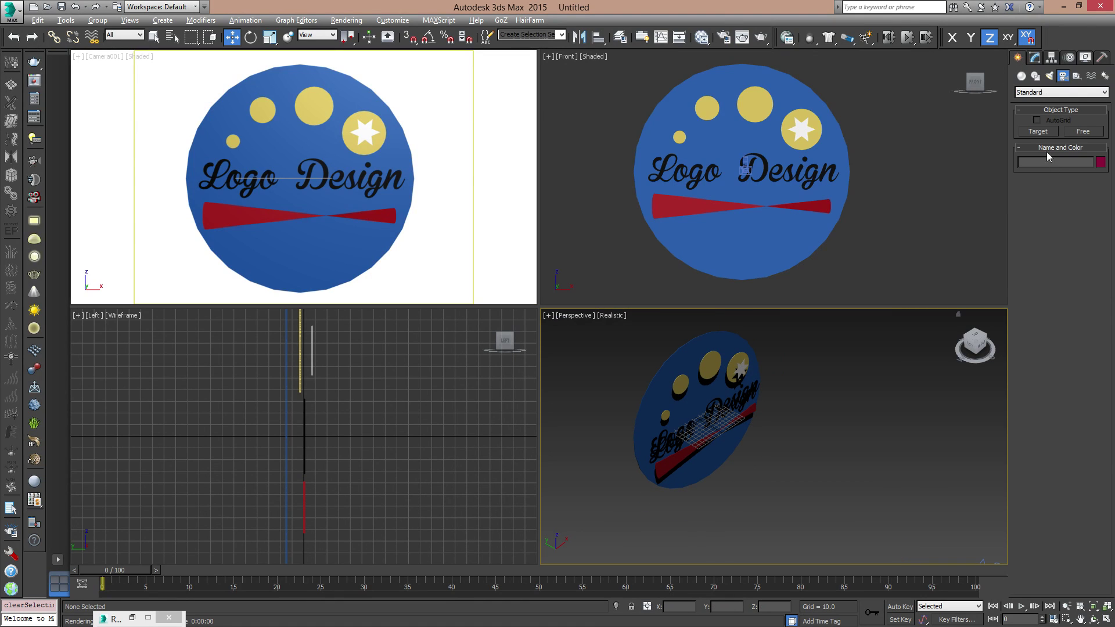
pyautogui.click(1051, 77)
pyautogui.click(1045, 92)
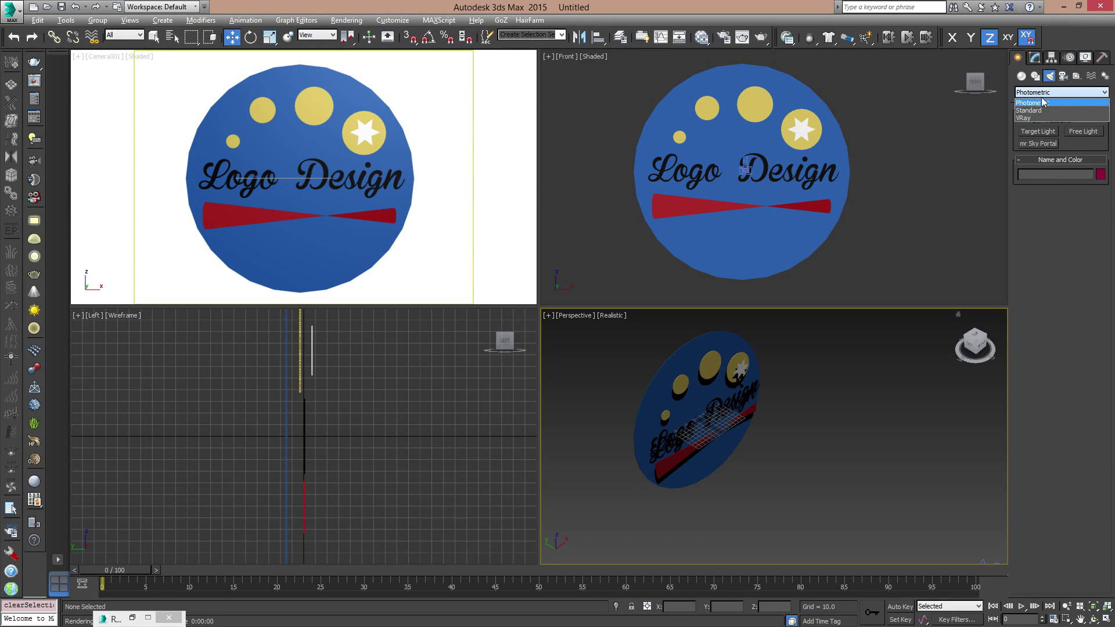
pyautogui.click(1040, 110)
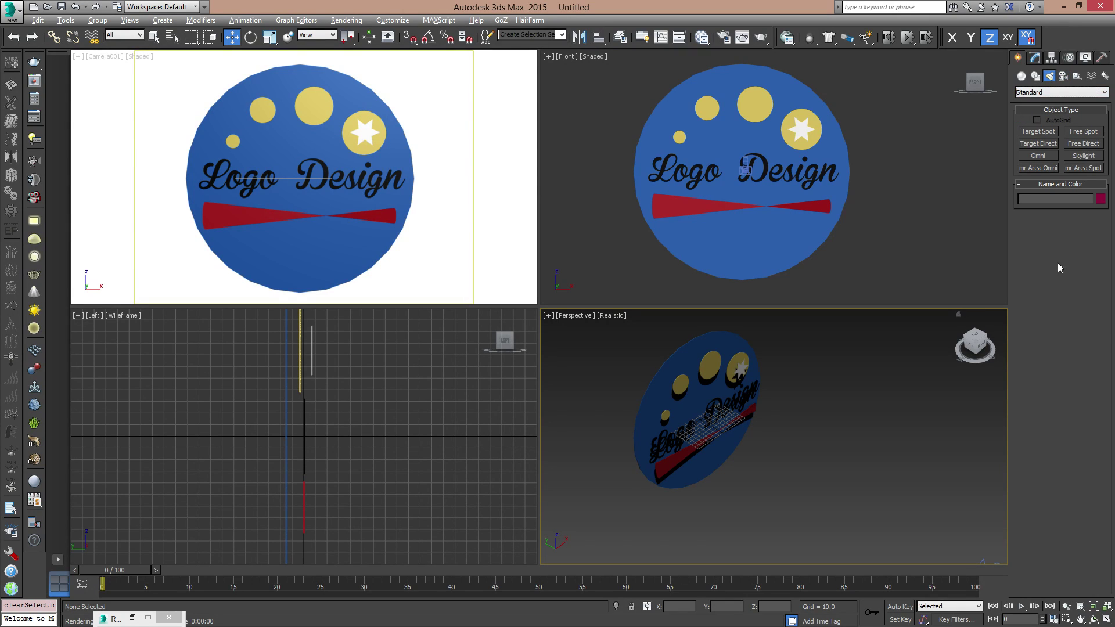
pyautogui.click(1038, 156)
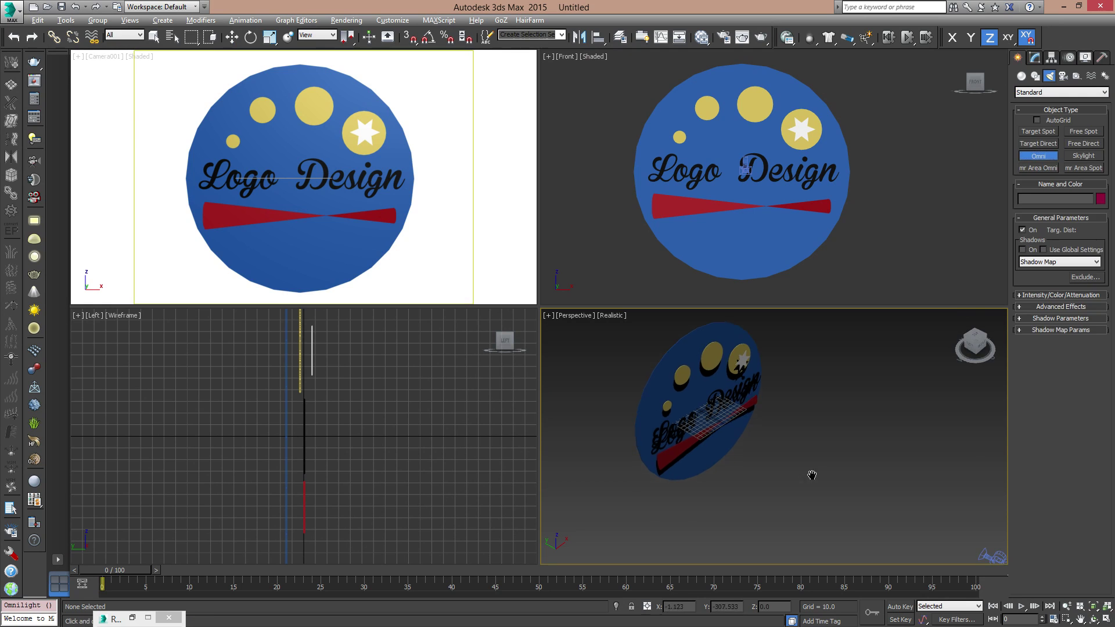
pyautogui.click(786, 466)
pyautogui.press('w')
pyautogui.scroll(2, 900, 388)
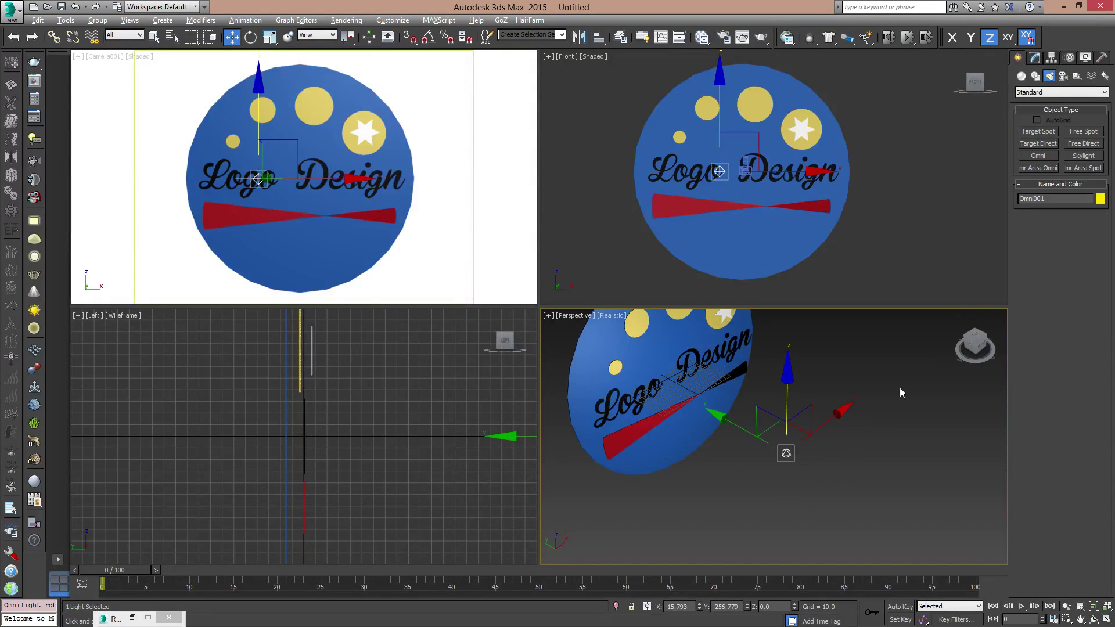
# - Set the Omni light's Advanced Effects to Ambient Only
pyautogui.click(1035, 58)
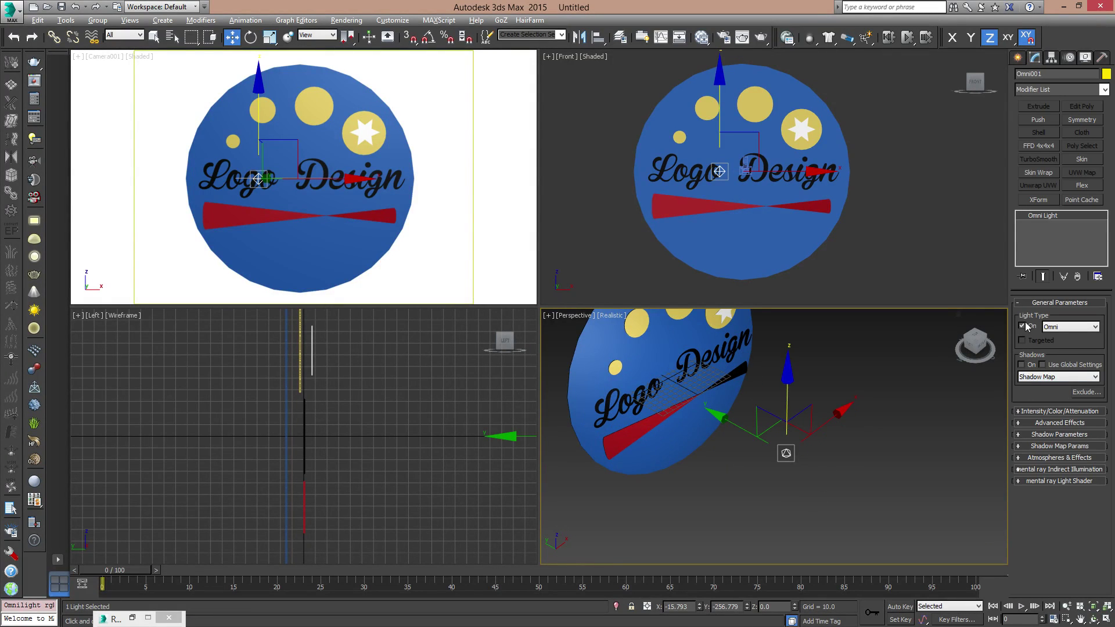
pyautogui.click(1046, 422)
pyautogui.click(1035, 472)
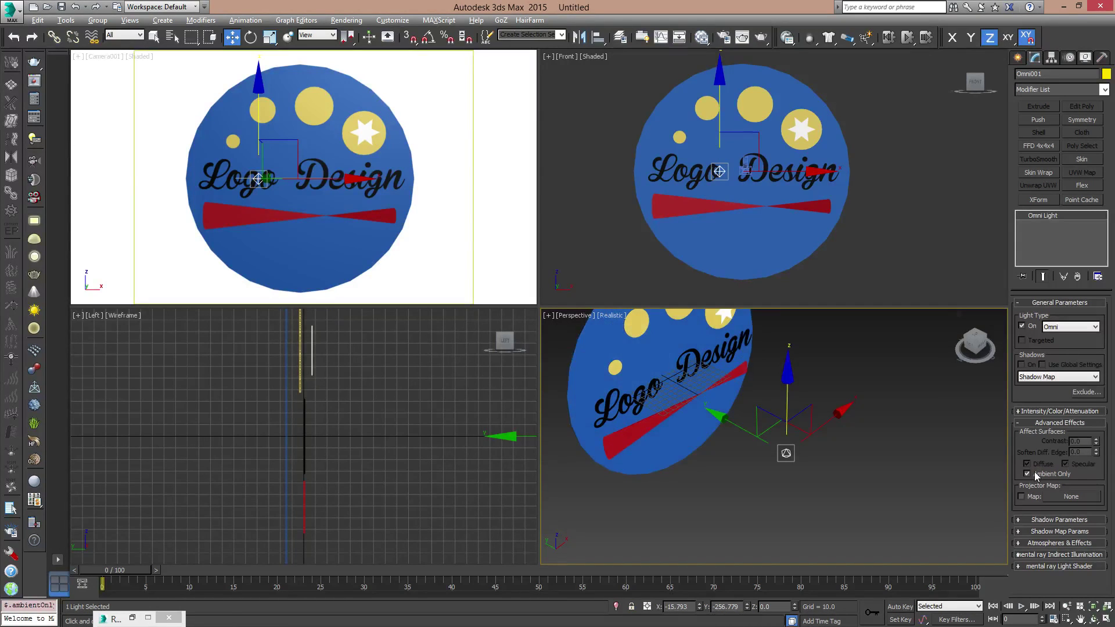
pyautogui.moveTo(762, 423); pyautogui.dragTo(687, 380, button='middle')
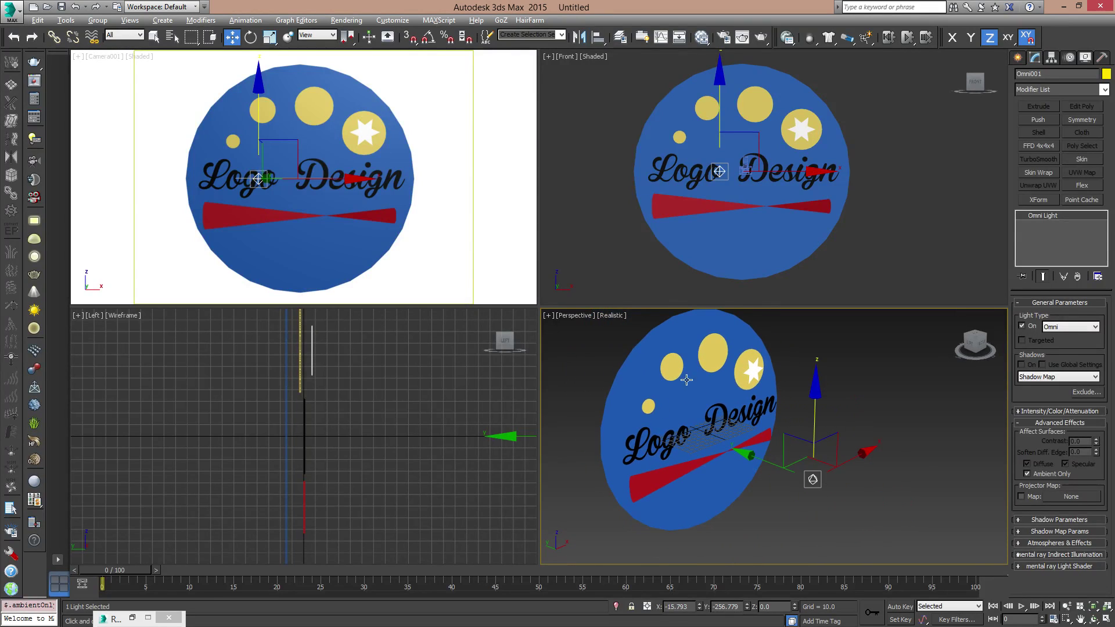
# - Render the Camera001 view with the ambient light, close the render window, and leave nothing selected
pyautogui.click(448, 209)
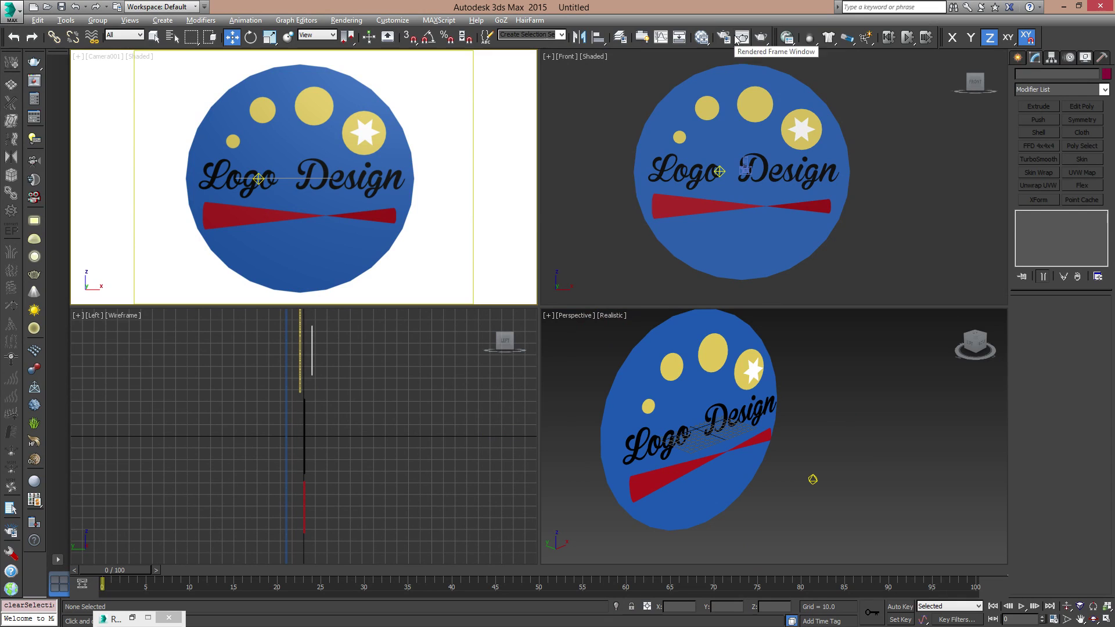
pyautogui.click(761, 37)
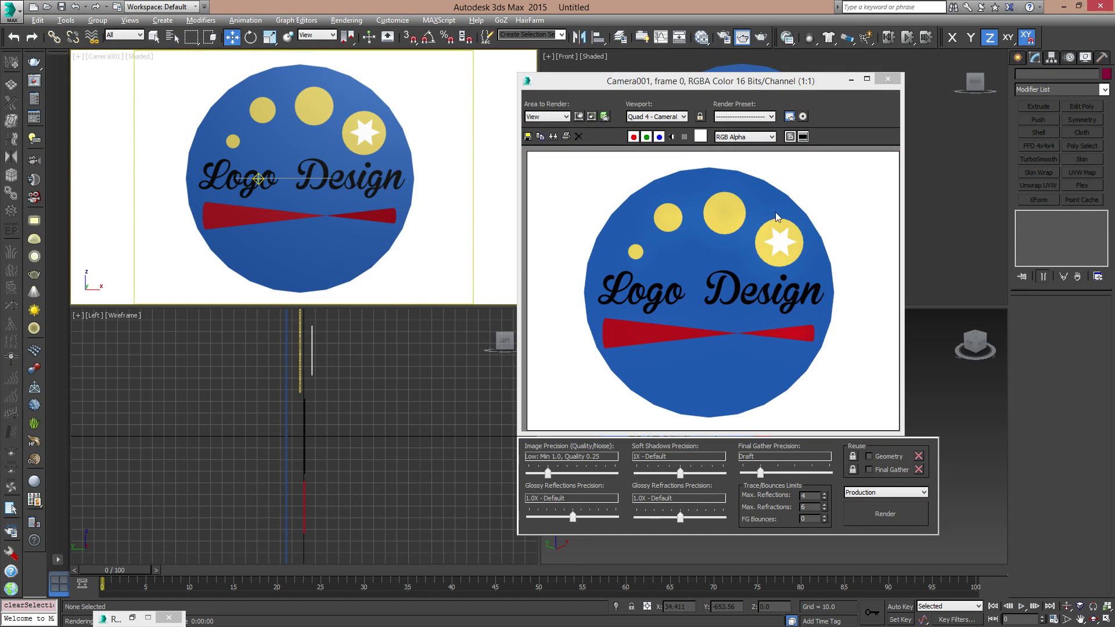
pyautogui.click(891, 80)
pyautogui.click(727, 417)
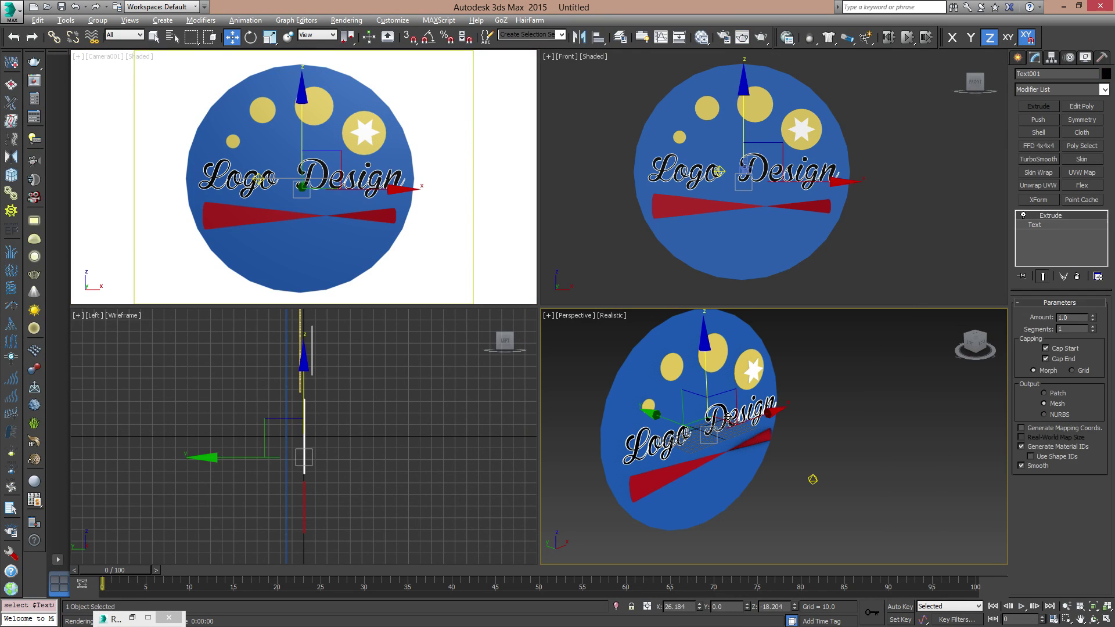
pyautogui.click(828, 433)
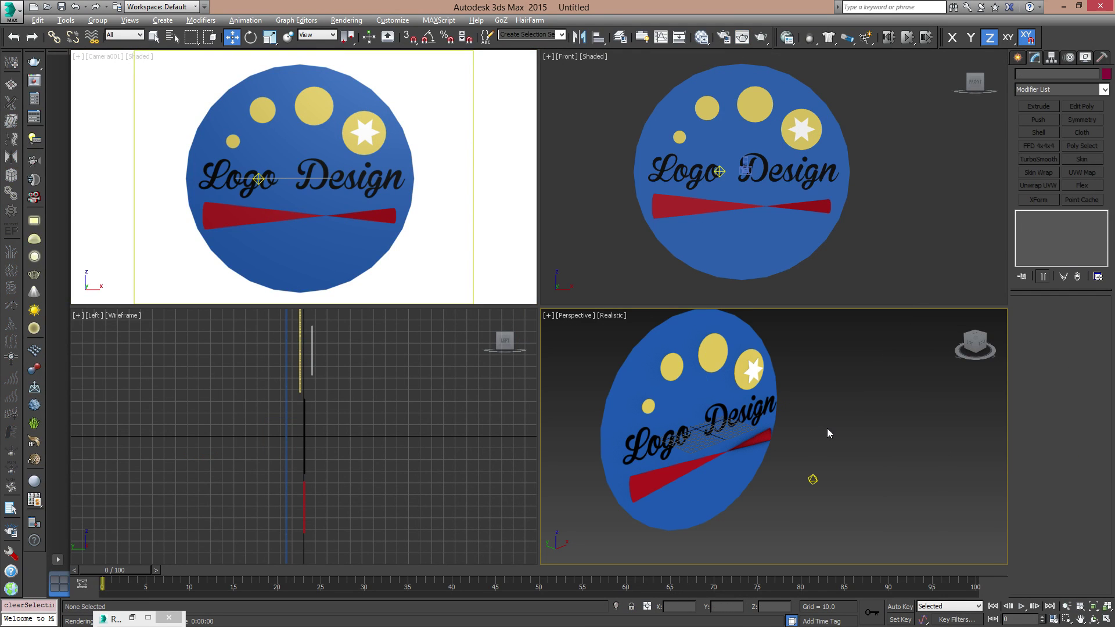
# - Open the recent scene 9.SR_logo_walkedit.max without saving the current one, and play its animation through to frame 230
pyautogui.click(13, 18)
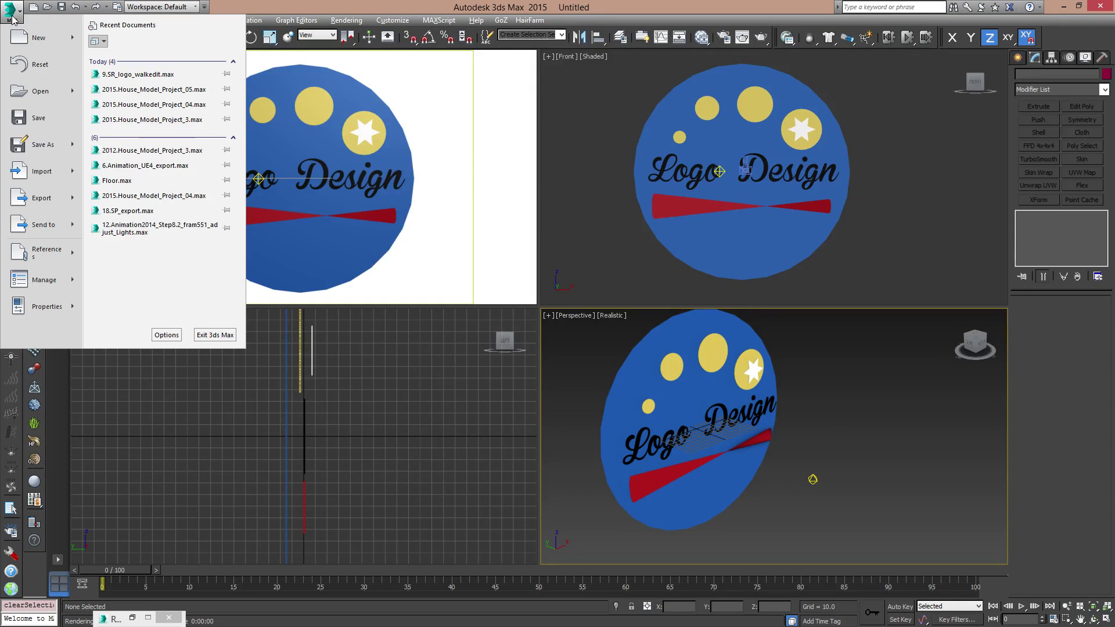
pyautogui.click(153, 74)
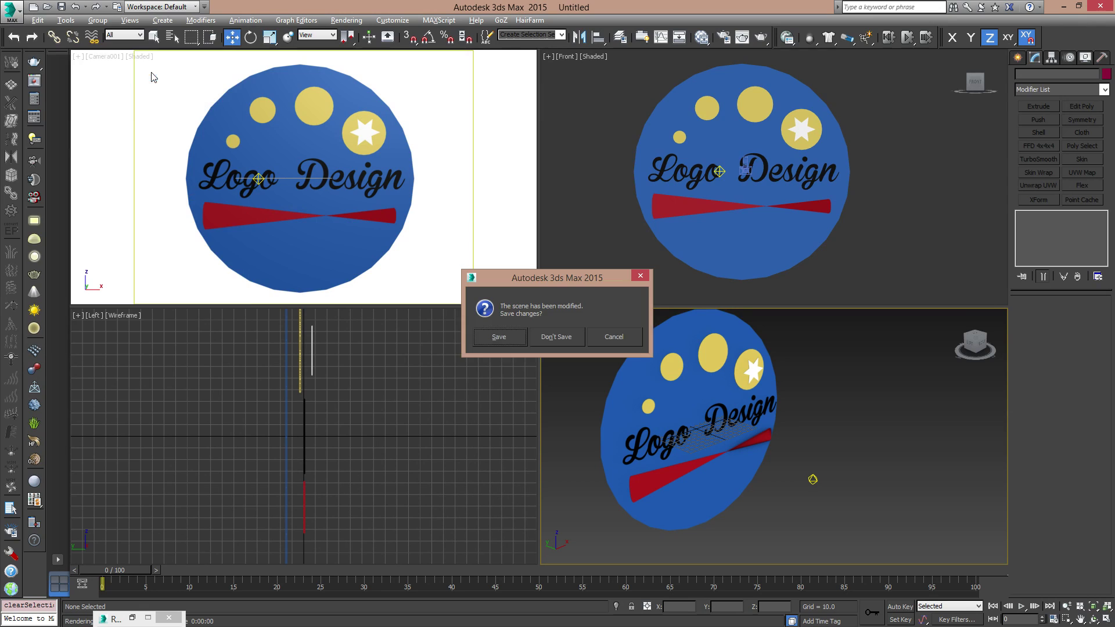
pyautogui.click(557, 336)
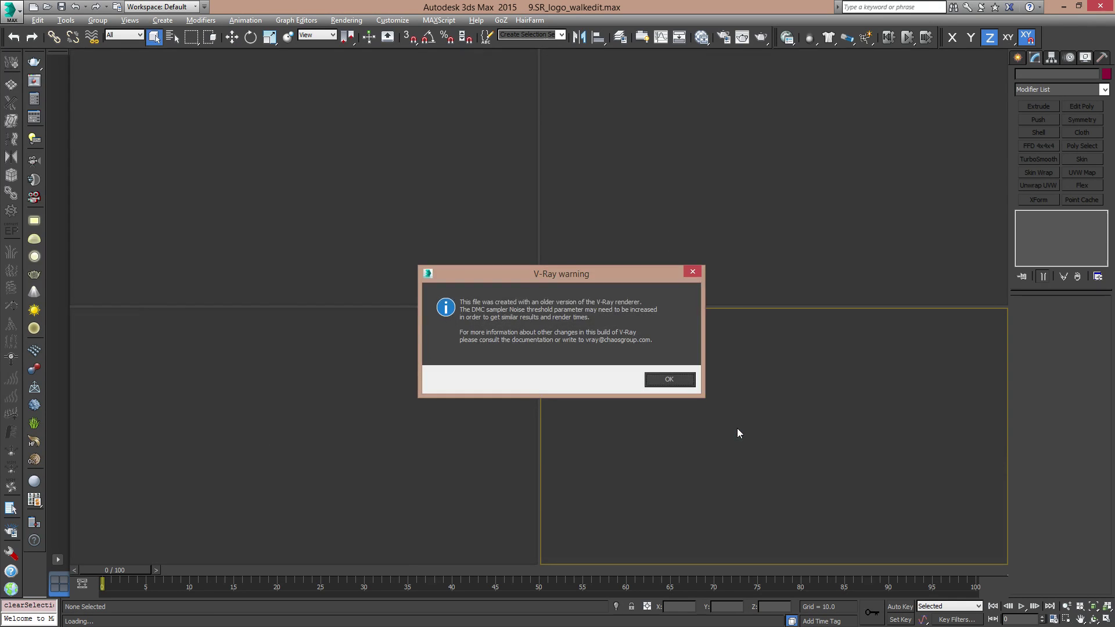
pyautogui.click(668, 380)
pyautogui.click(609, 389)
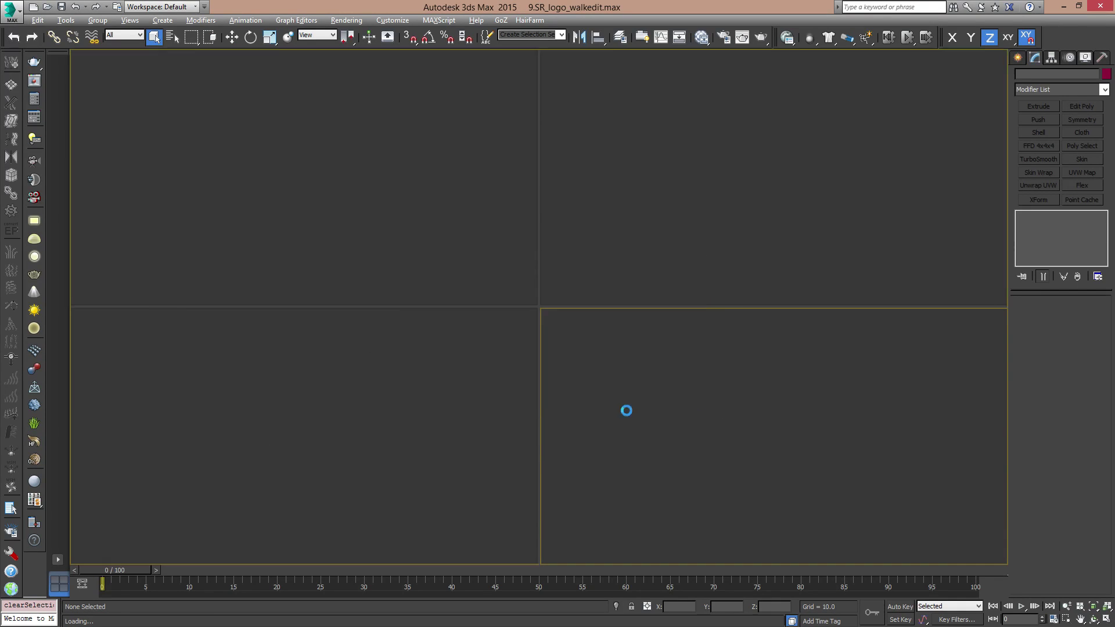
pyautogui.click(697, 423)
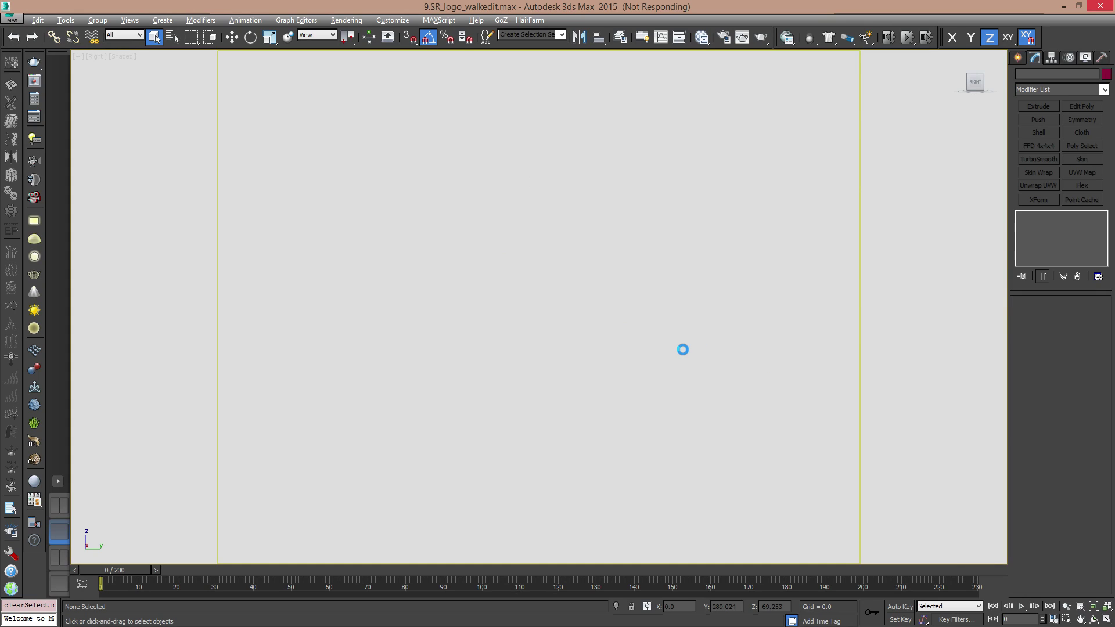
pyautogui.click(1022, 606)
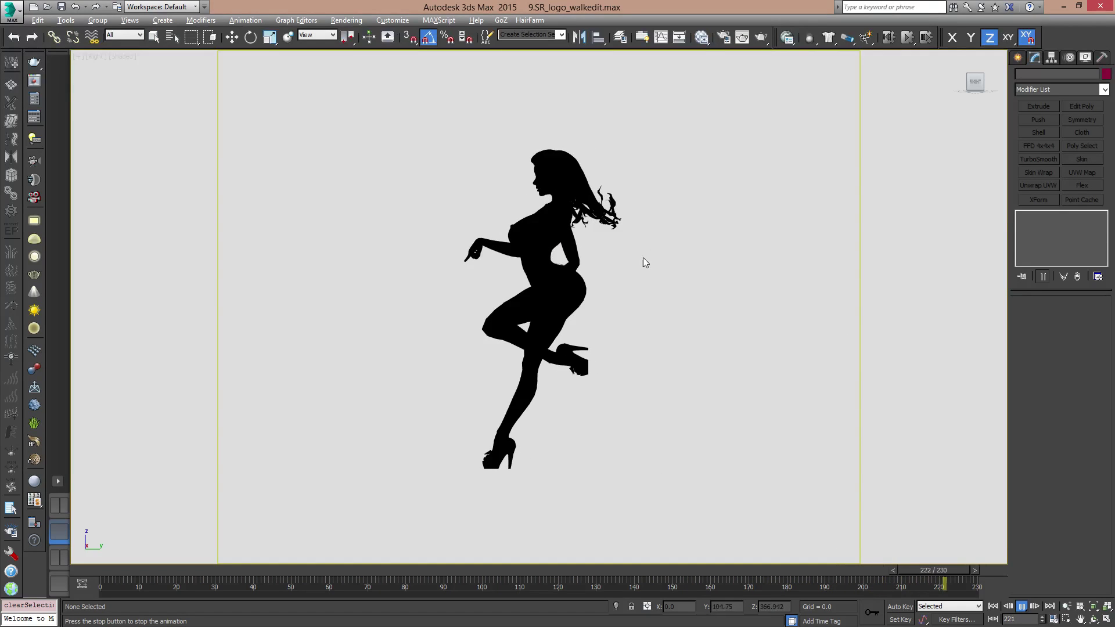
pyautogui.moveTo(142, 589); pyautogui.dragTo(994, 614)
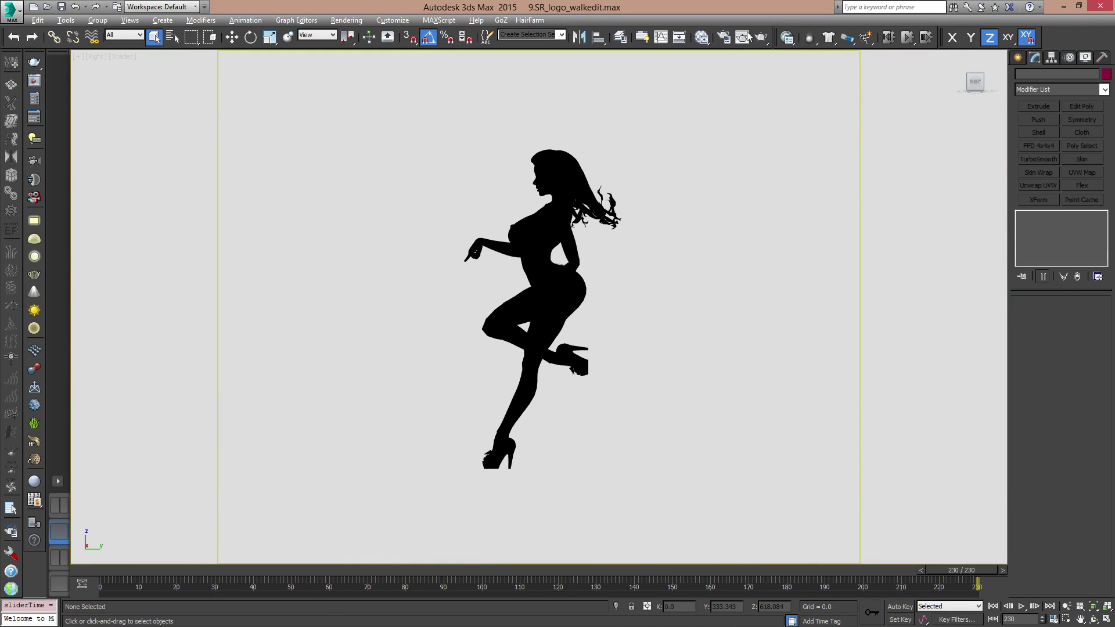
# - Make the Logo layer visible and replay the animation from frame 0
pyautogui.click(624, 39)
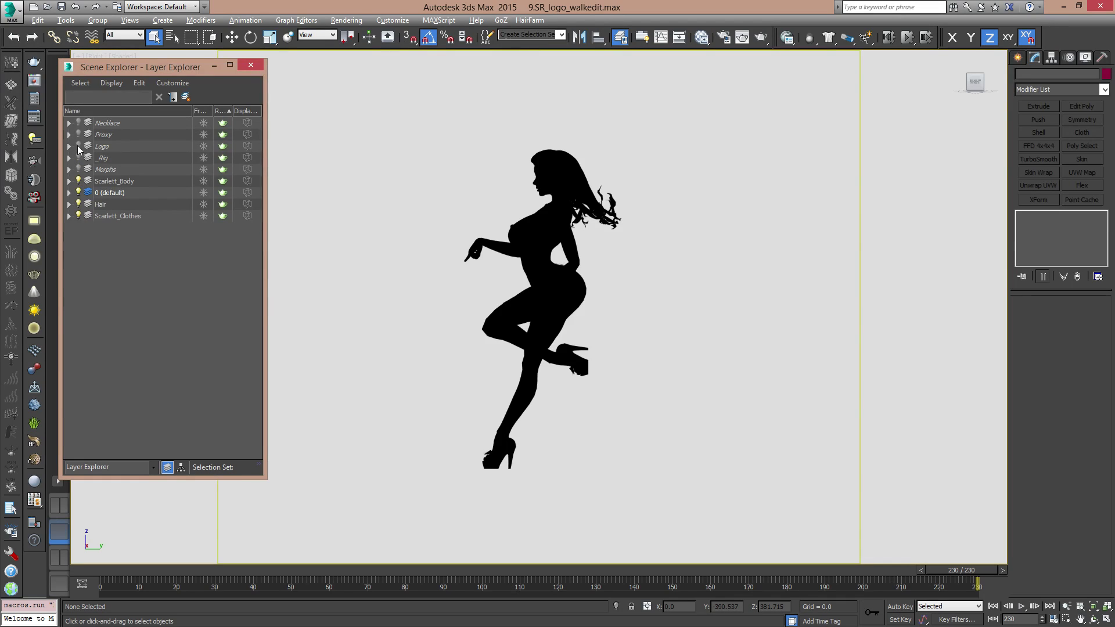
pyautogui.click(78, 146)
pyautogui.click(250, 65)
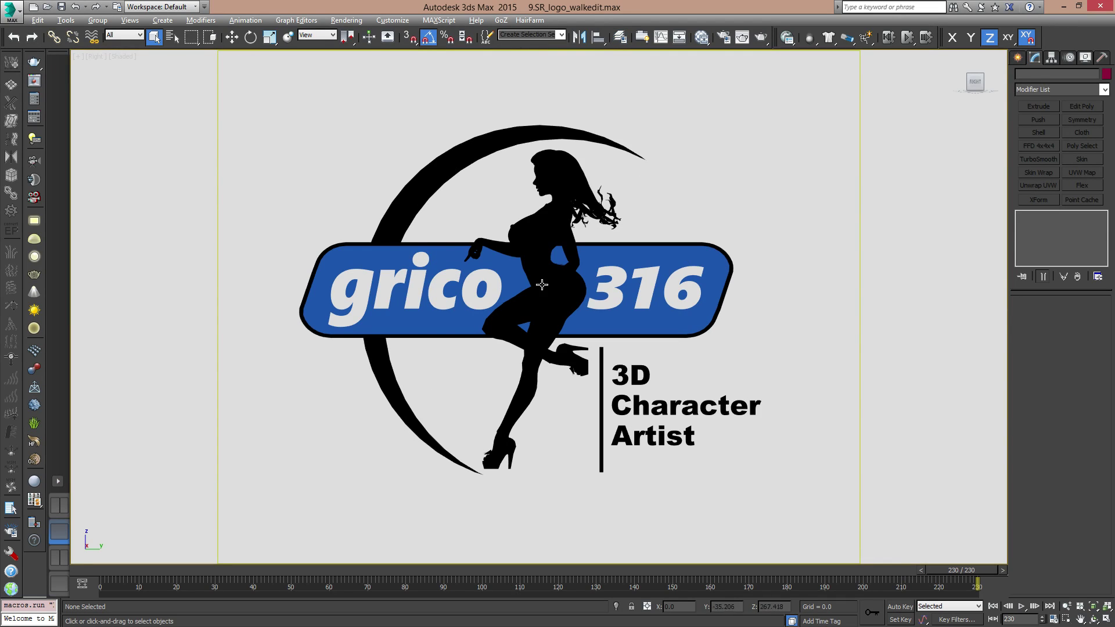
pyautogui.click(992, 606)
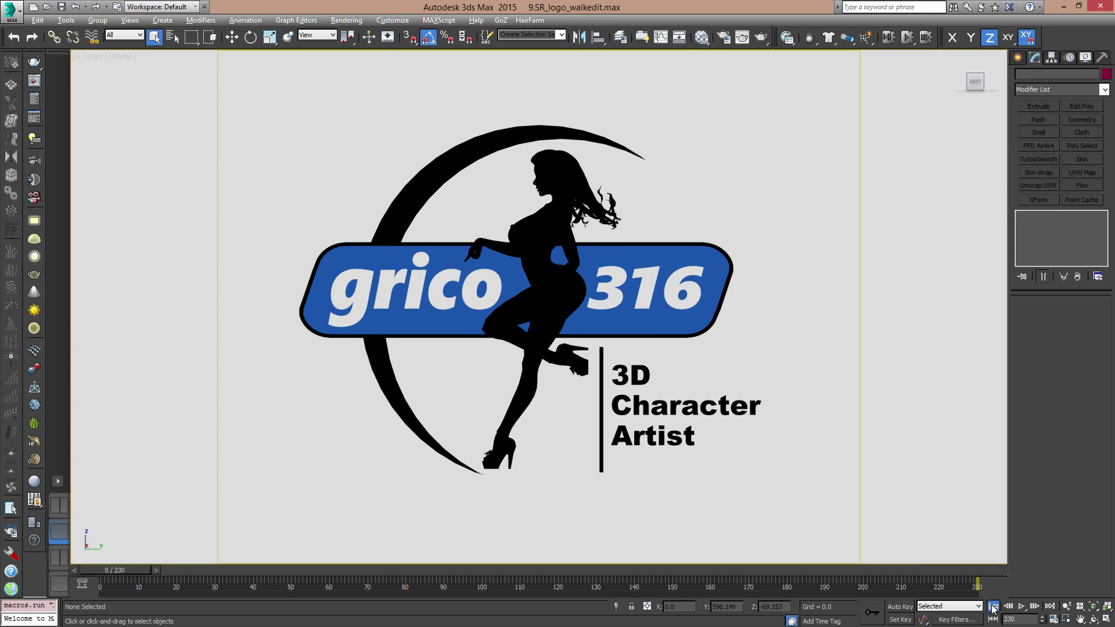
pyautogui.click(1022, 607)
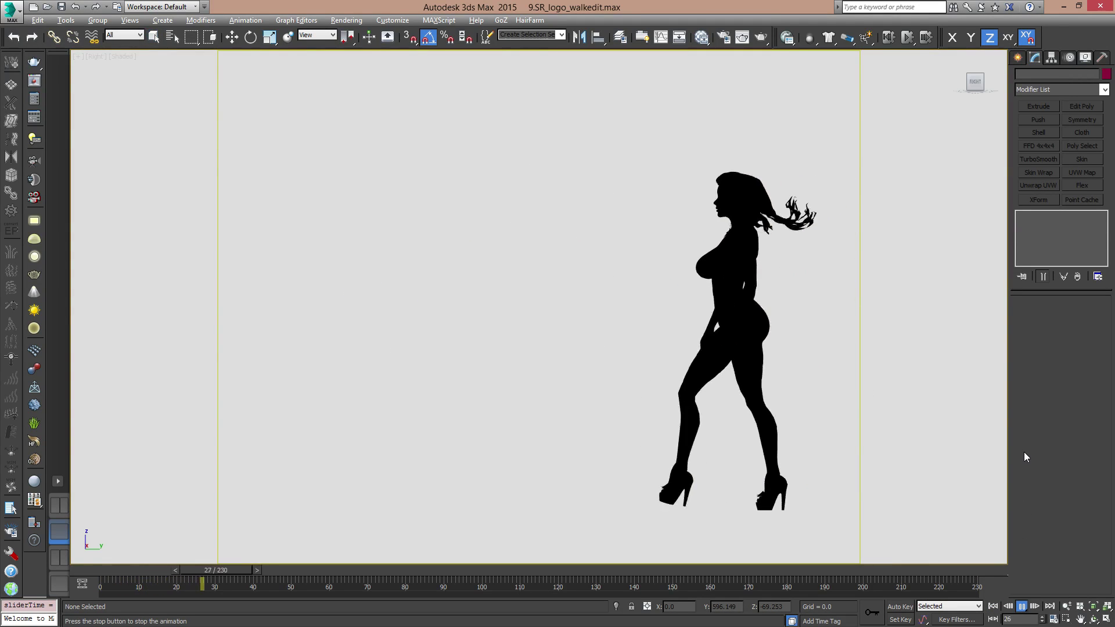
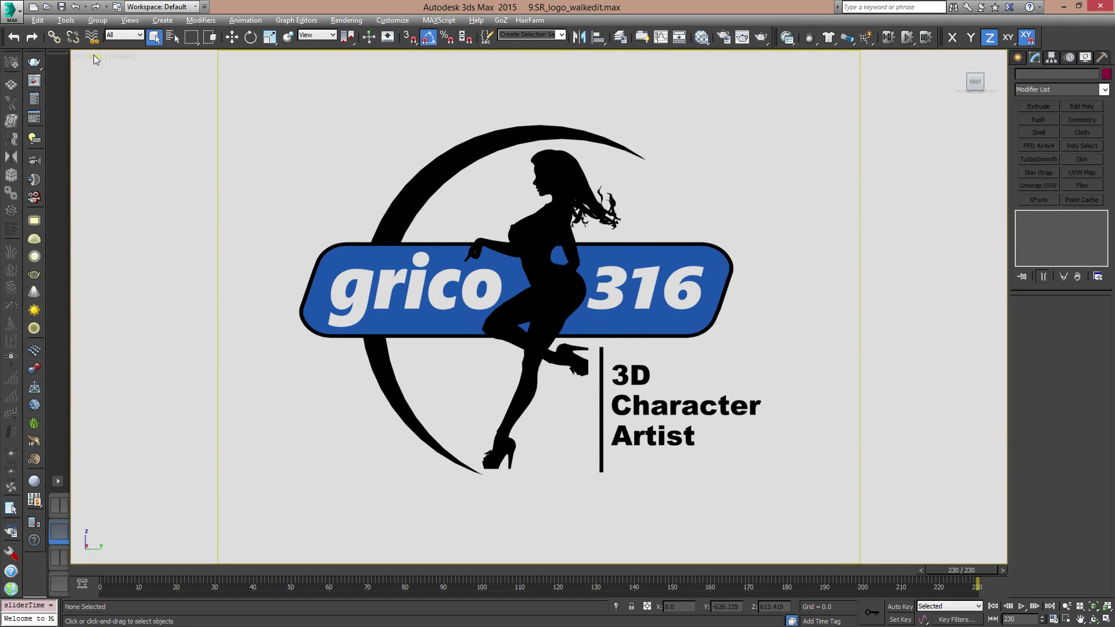
# - Change to the Perspective view layout, set its display from Realistic to Shaded, and return the timeline to frame 0
pyautogui.click(62, 584)
pyautogui.moveTo(586, 331)
pyautogui.keyDown('alt'); pyautogui.mouseDown(button='middle')
pyautogui.moveTo(570, 365)
pyautogui.moveTo(620, 380)
pyautogui.mouseUp(button='middle'); pyautogui.keyUp('alt')
pyautogui.click(576, 375)
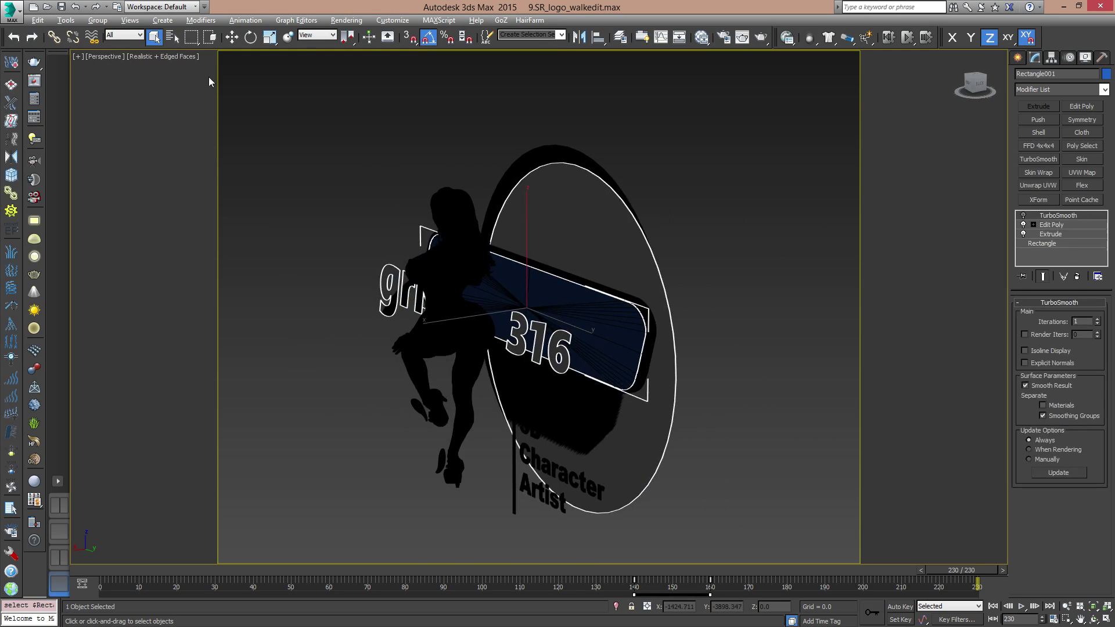
pyautogui.click(189, 56)
pyautogui.click(227, 82)
pyautogui.keyDown('alt'); pyautogui.moveTo(519, 349); pyautogui.dragTo(633, 357, button='middle'); pyautogui.keyUp('alt')
pyautogui.moveTo(154, 570); pyautogui.dragTo(104, 567)
pyautogui.moveTo(624, 407); pyautogui.dragTo(457, 377, button='middle')
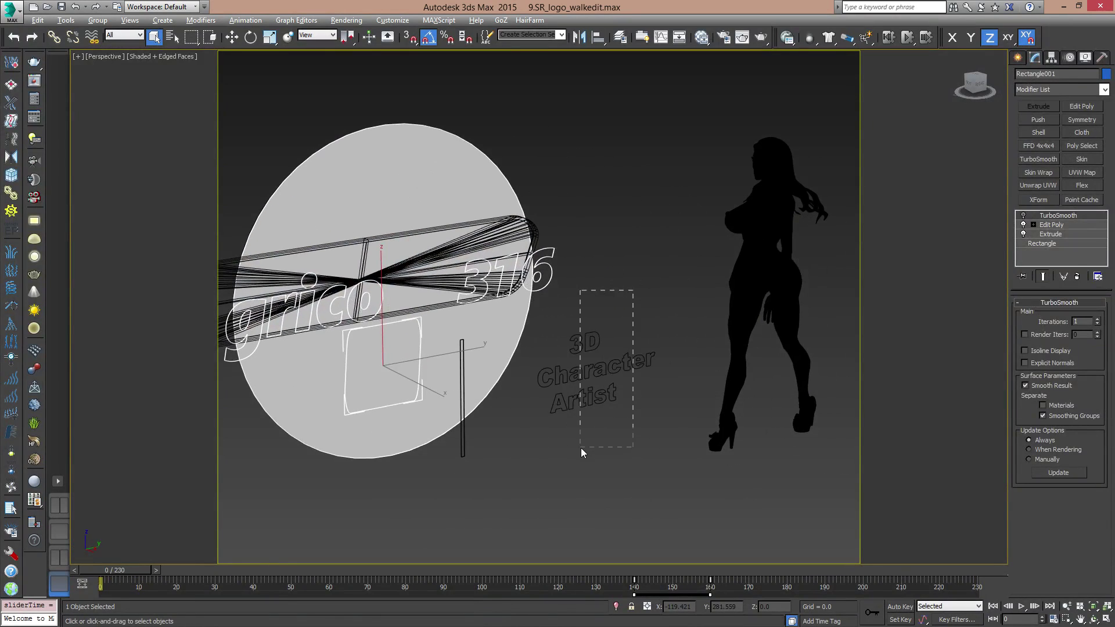
# - Examine how the logo's 3D text and the banner's black outline are built by selecting each one
pyautogui.moveTo(580, 448); pyautogui.dragTo(580, 447)
pyautogui.click(611, 330)
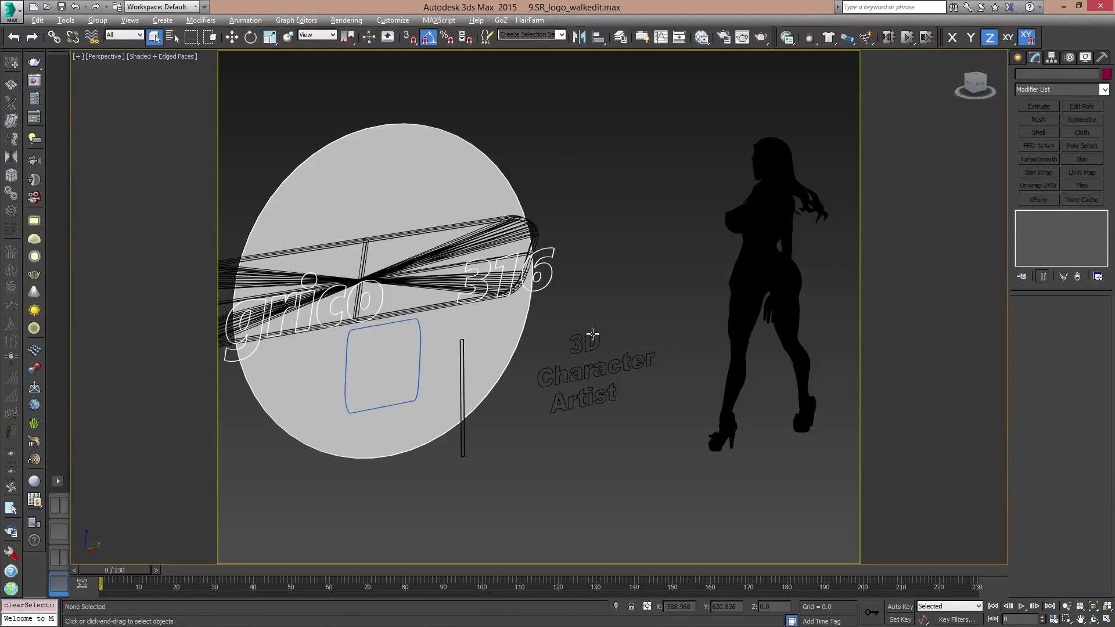
pyautogui.click(593, 334)
pyautogui.scroll(3, 592, 342)
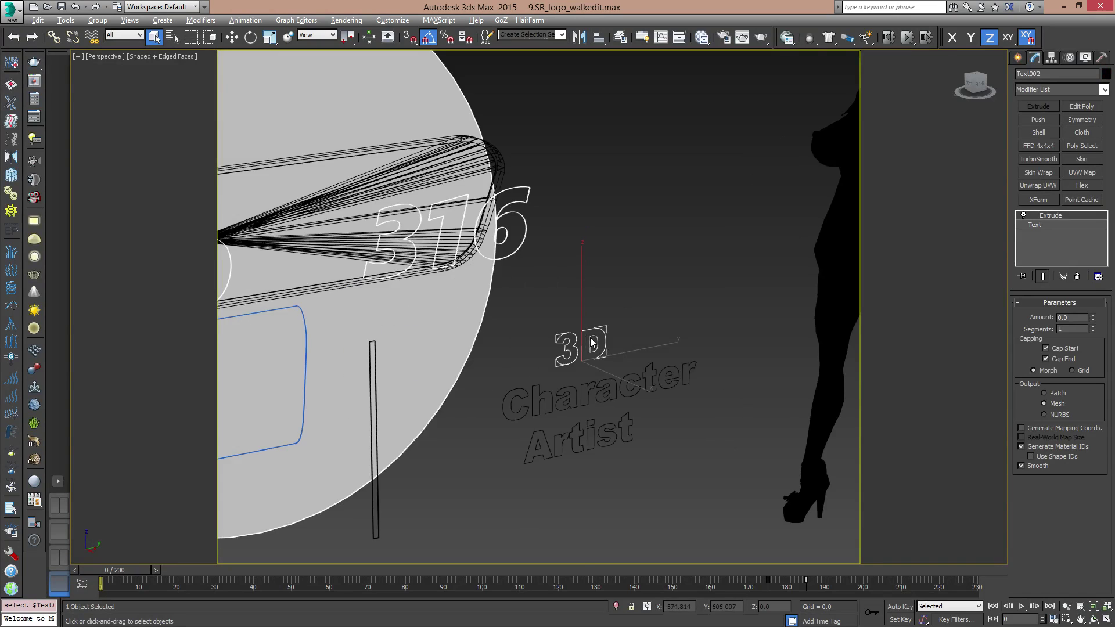
pyautogui.scroll(3, 578, 331)
pyautogui.click(661, 165)
pyautogui.scroll(-5, 739, 246)
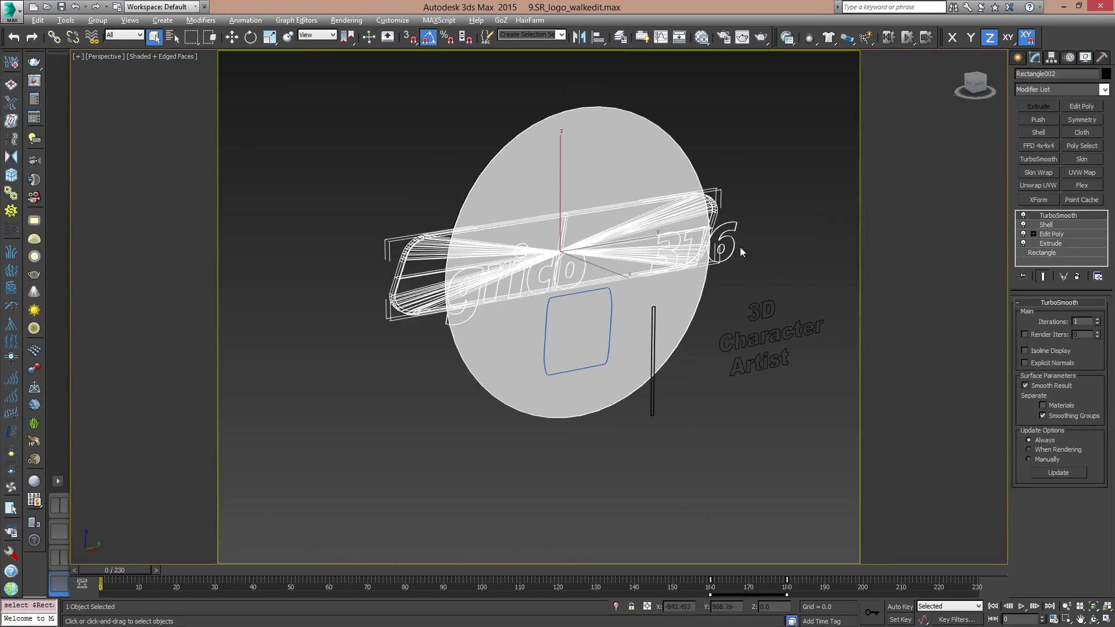
pyautogui.keyDown('alt'); pyautogui.moveTo(740, 247); pyautogui.dragTo(763, 352, button='middle'); pyautogui.keyUp('alt')
# - Check the Visibility setting in the Object Properties of the 3D text, and close the dialog without changes
pyautogui.click(743, 276)
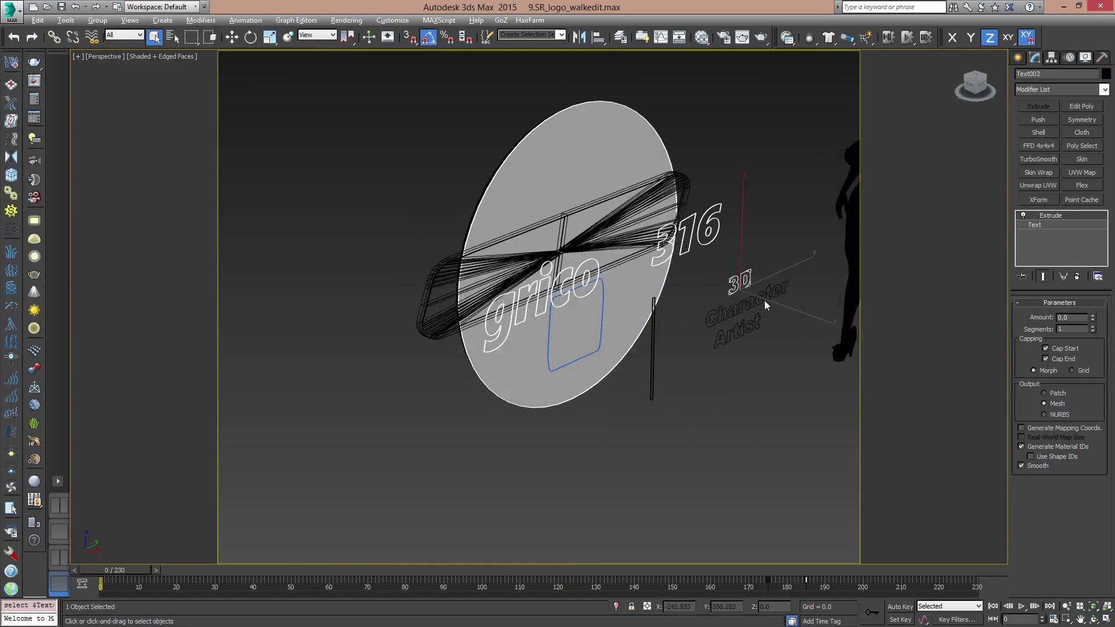
pyautogui.keyDown('alt'); pyautogui.moveTo(764, 301); pyautogui.dragTo(632, 298, button='middle'); pyautogui.keyUp('alt')
pyautogui.scroll(2, 709, 317)
pyautogui.scroll(2, 633, 346)
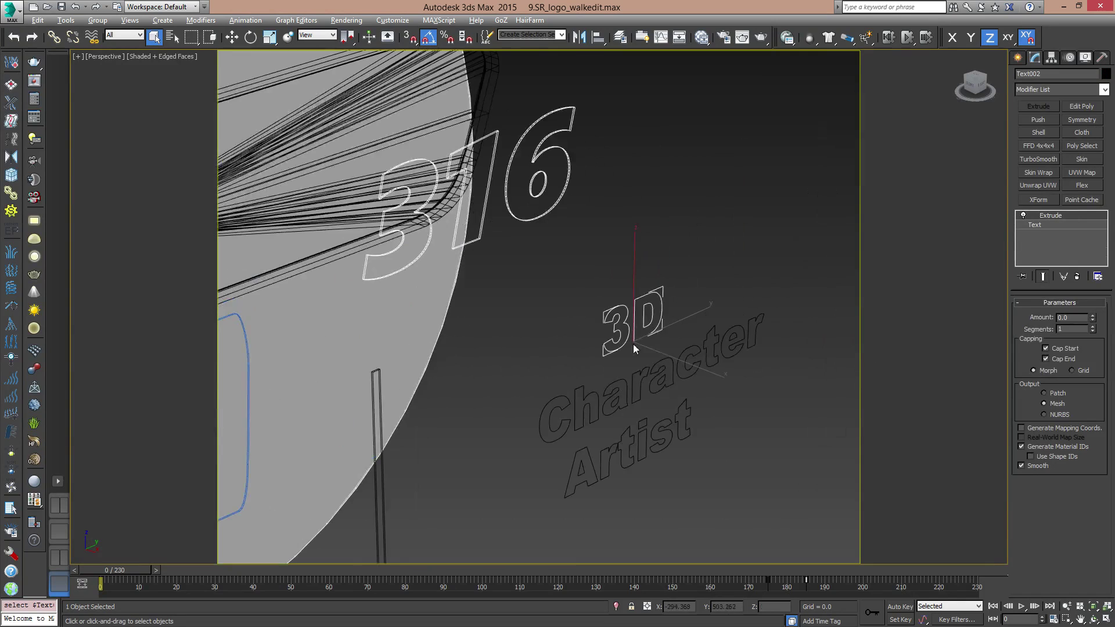
pyautogui.click(695, 251)
pyautogui.click(637, 296)
pyautogui.rightClick(655, 292)
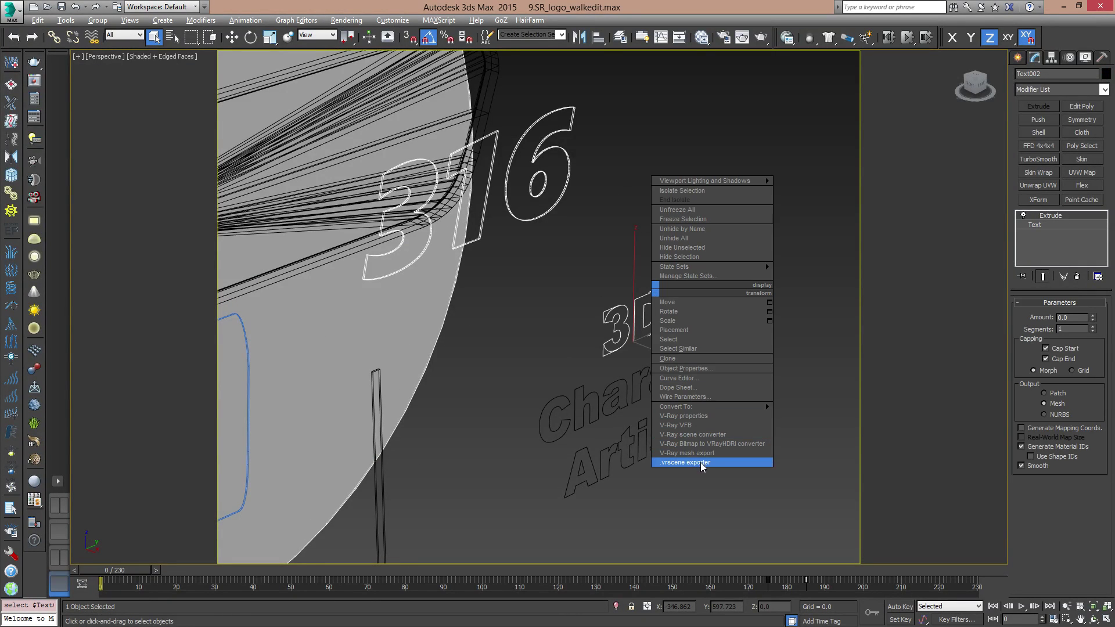
pyautogui.moveTo(700, 407)
pyautogui.click(702, 369)
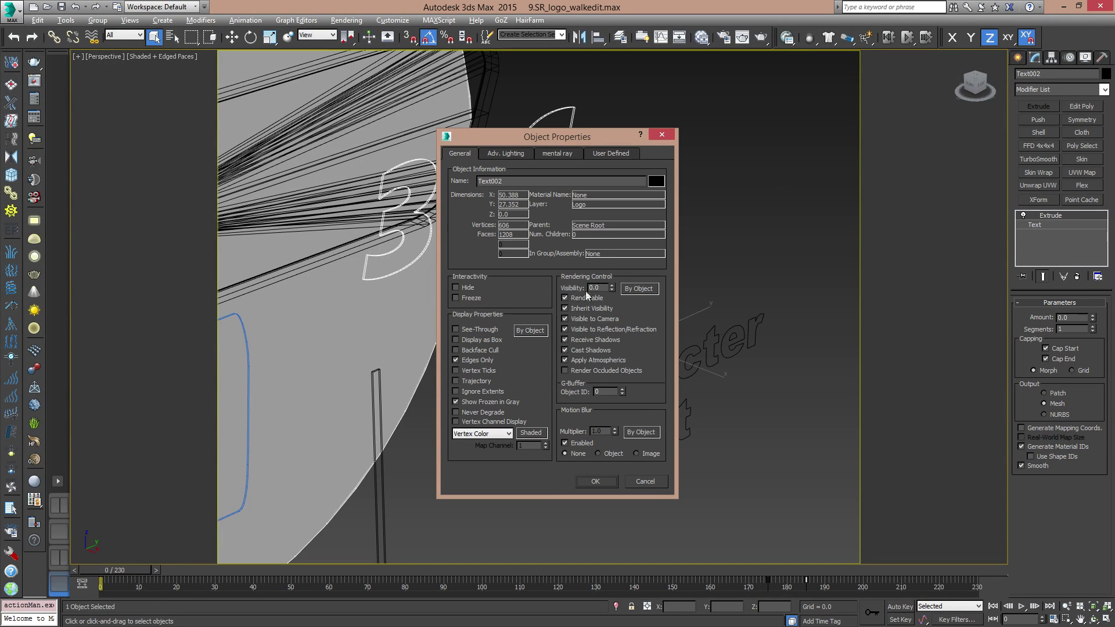
pyautogui.click(645, 481)
pyautogui.scroll(-8, 591, 397)
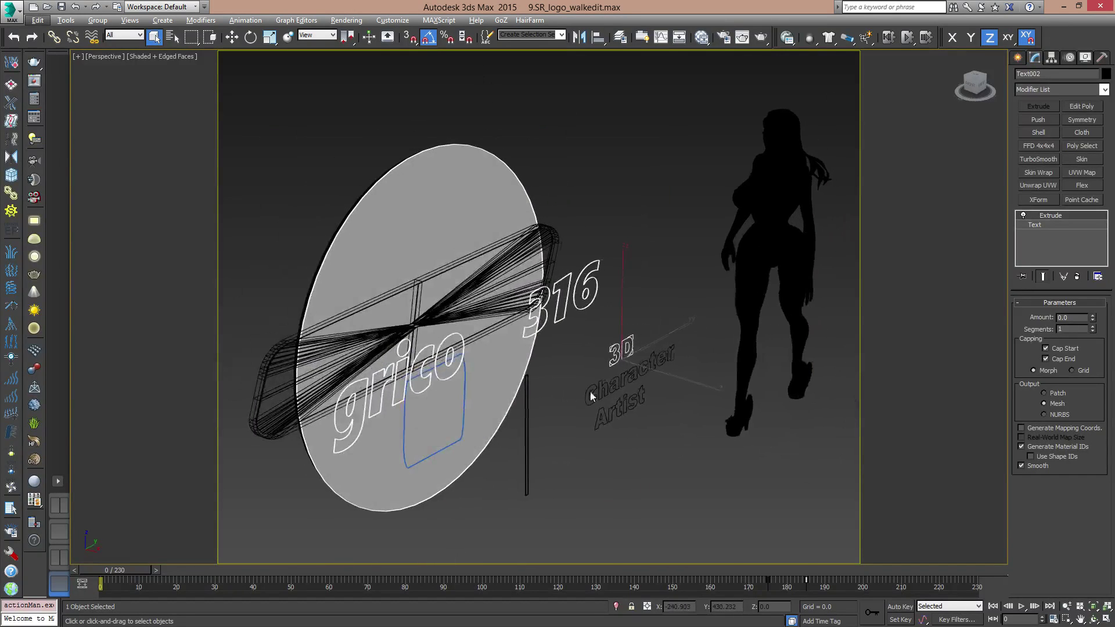
# - Scrub the animation to frame 32 and select the white disc behind the banner to examine it
pyautogui.keyDown('alt'); pyautogui.moveTo(591, 397); pyautogui.dragTo(613, 320, button='middle'); pyautogui.keyUp('alt')
pyautogui.moveTo(123, 573); pyautogui.dragTo(246, 588)
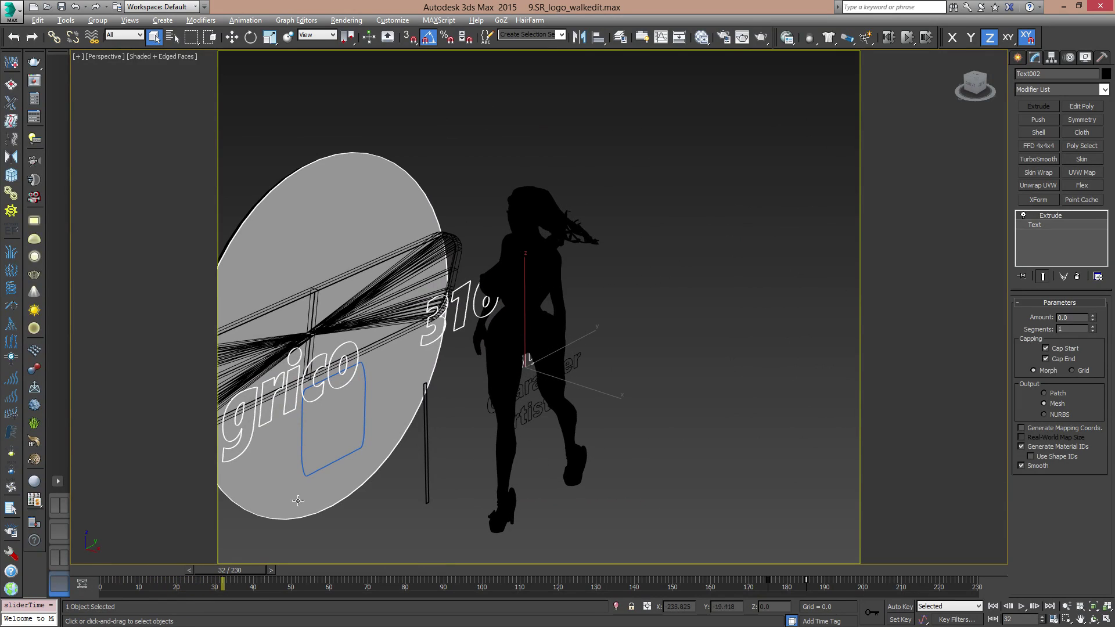
pyautogui.moveTo(421, 291); pyautogui.dragTo(461, 248, button='middle')
pyautogui.click(486, 251)
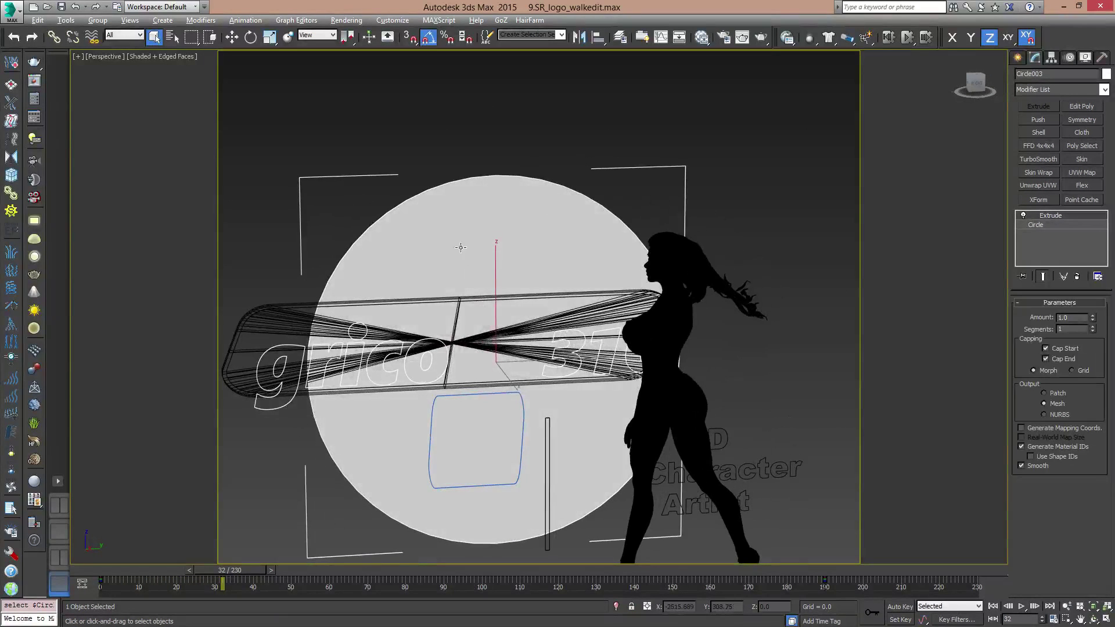
pyautogui.moveTo(521, 212)
pyautogui.keyDown('alt'); pyautogui.mouseDown(button='middle')
pyautogui.moveTo(719, 232)
pyautogui.moveTo(696, 238)
pyautogui.mouseUp(button='middle'); pyautogui.keyUp('alt')
pyautogui.keyDown('alt'); pyautogui.moveTo(593, 274); pyautogui.dragTo(486, 340, button='middle'); pyautogui.keyUp('alt')
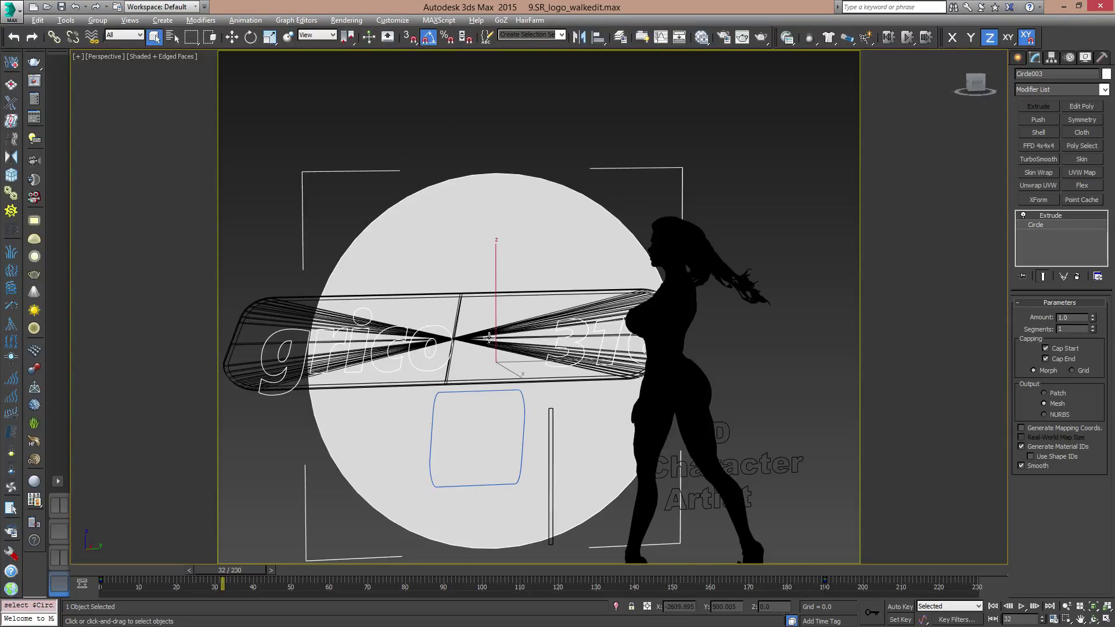
pyautogui.moveTo(489, 338); pyautogui.dragTo(526, 361, button='middle')
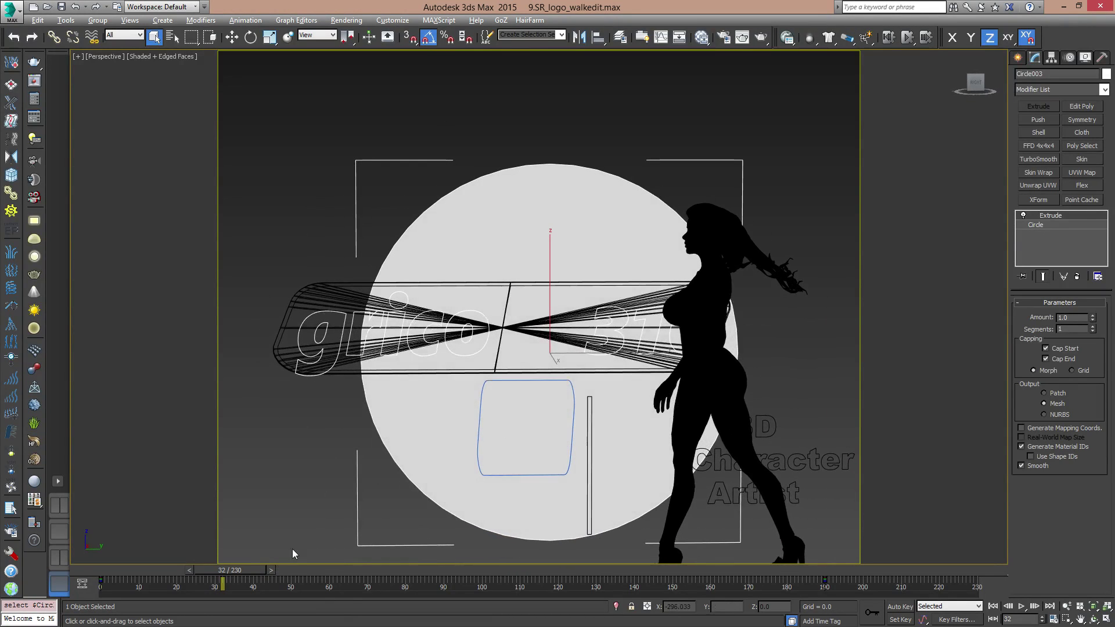
# - Scrub the animation to frame 141 and select the black disc from behind the logo to examine it
pyautogui.moveTo(241, 570); pyautogui.dragTo(637, 587)
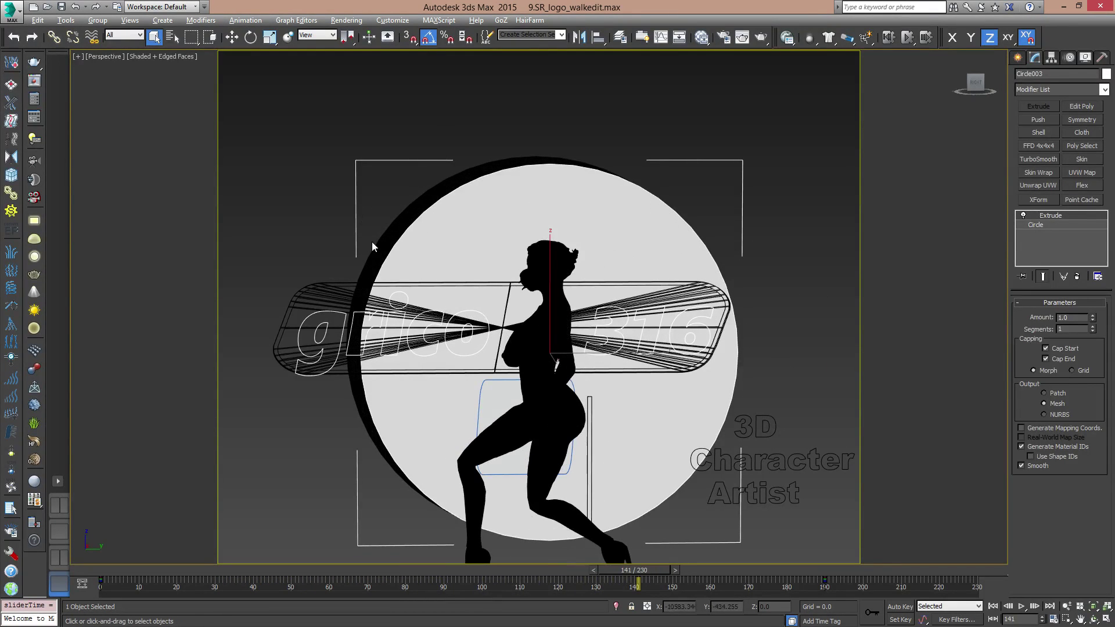
pyautogui.keyDown('alt'); pyautogui.moveTo(447, 361); pyautogui.dragTo(614, 358, button='middle'); pyautogui.keyUp('alt')
pyautogui.keyDown('alt'); pyautogui.moveTo(536, 359); pyautogui.dragTo(526, 290, button='middle'); pyautogui.keyUp('alt')
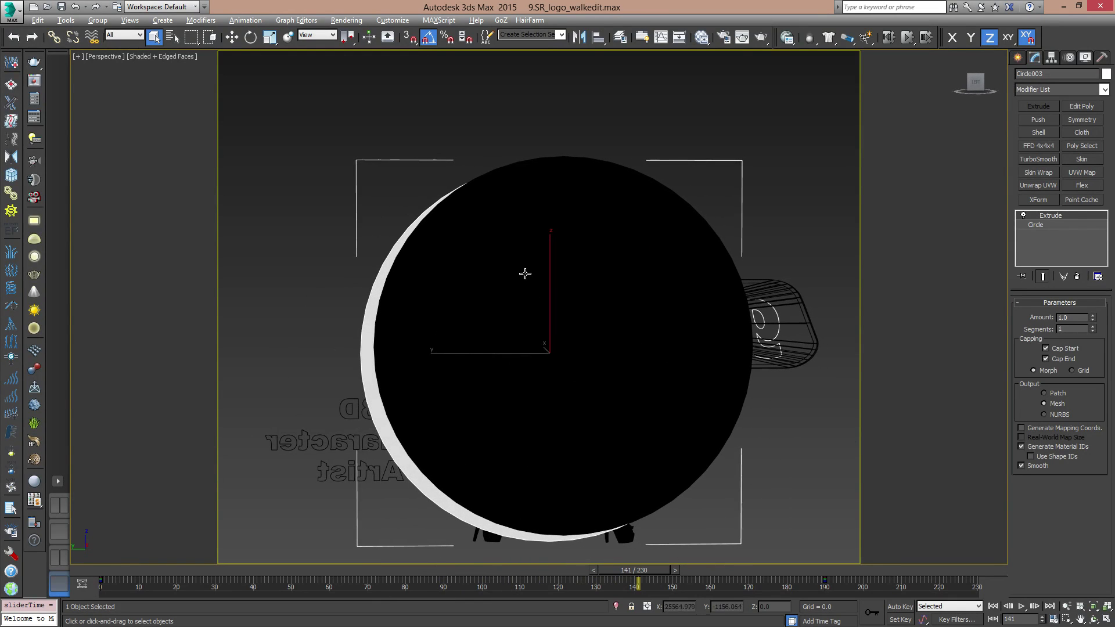
pyautogui.click(637, 211)
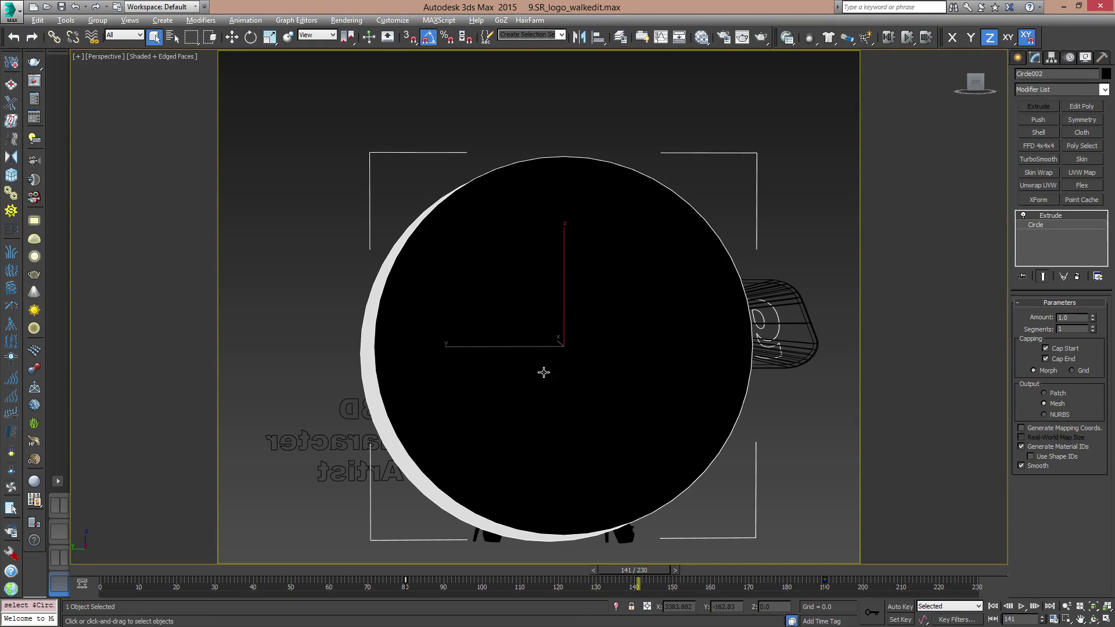
# - Scrub the animation to frame 190 and examine the logo from the front
pyautogui.moveTo(652, 576); pyautogui.dragTo(824, 583)
pyautogui.keyDown('alt'); pyautogui.moveTo(752, 409); pyautogui.dragTo(579, 389, button='middle'); pyautogui.keyUp('alt')
pyautogui.keyDown('alt'); pyautogui.moveTo(724, 268); pyautogui.dragTo(748, 261, button='middle'); pyautogui.keyUp('alt')
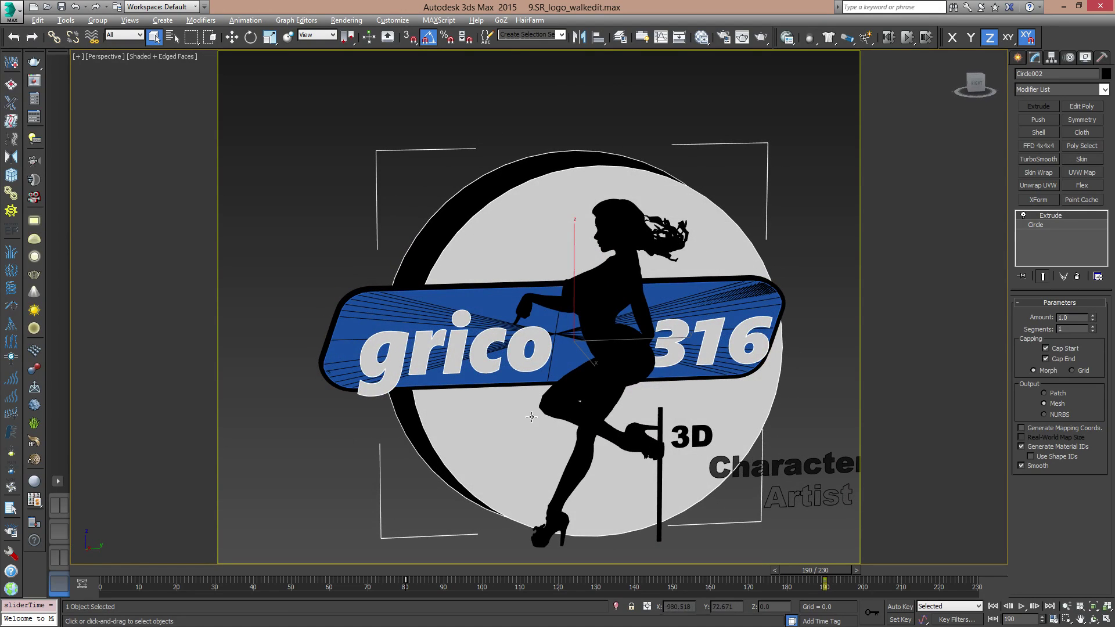
pyautogui.keyDown('alt'); pyautogui.moveTo(573, 321); pyautogui.dragTo(529, 454, button='middle'); pyautogui.keyUp('alt')
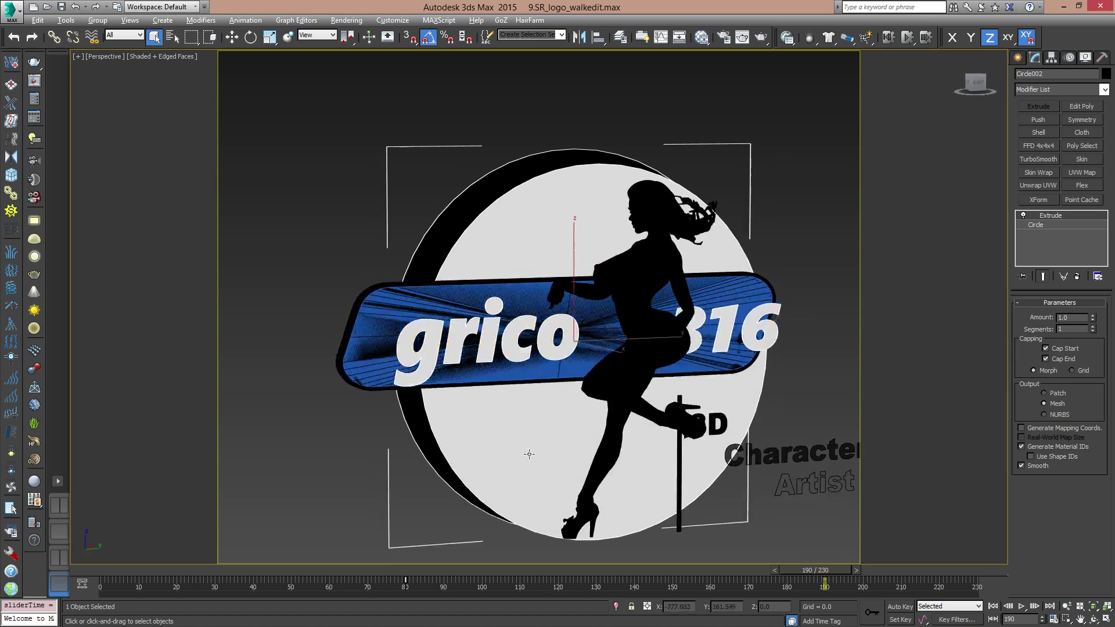
# - Select the grico text, scrub back to frame 160 and select the blue banner panel, then clear the selection
pyautogui.click(473, 326)
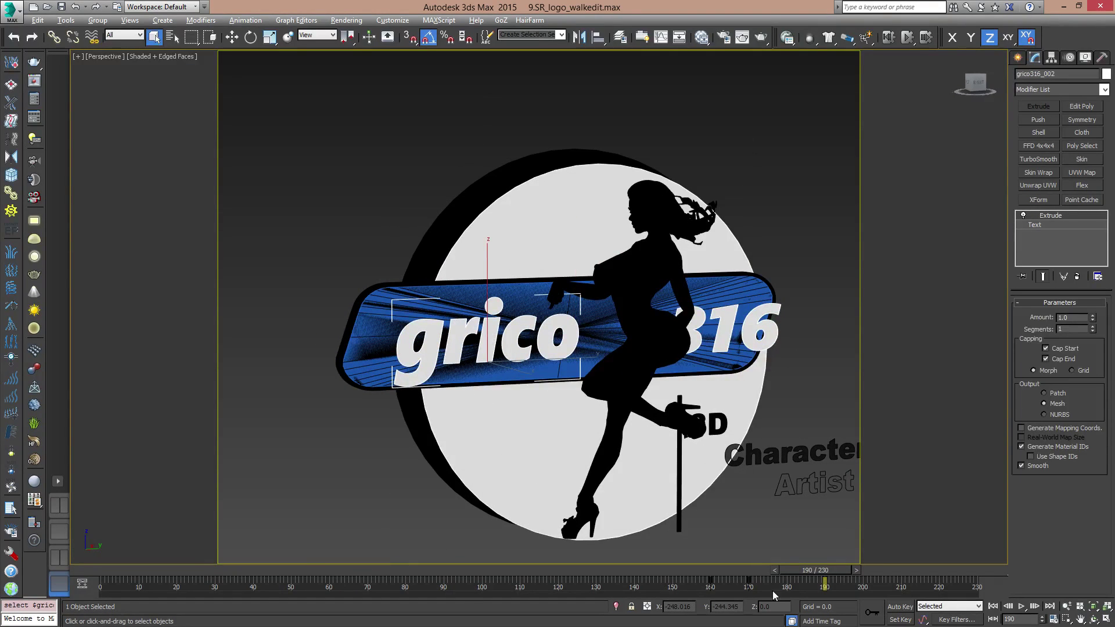
pyautogui.moveTo(842, 572); pyautogui.dragTo(712, 578)
pyautogui.click(538, 408)
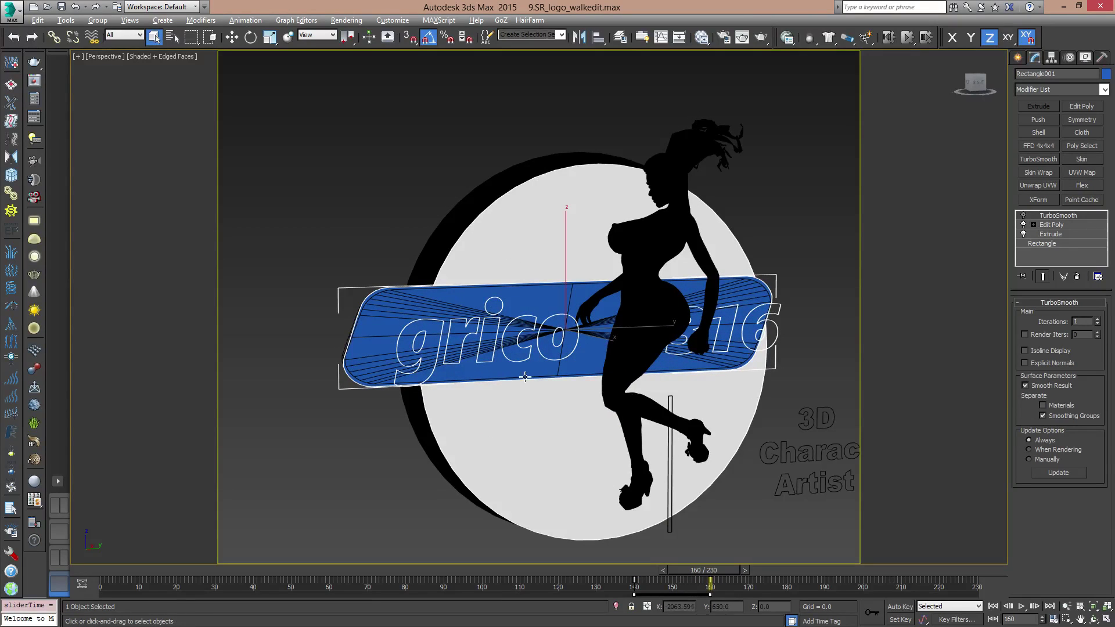
pyautogui.click(782, 528)
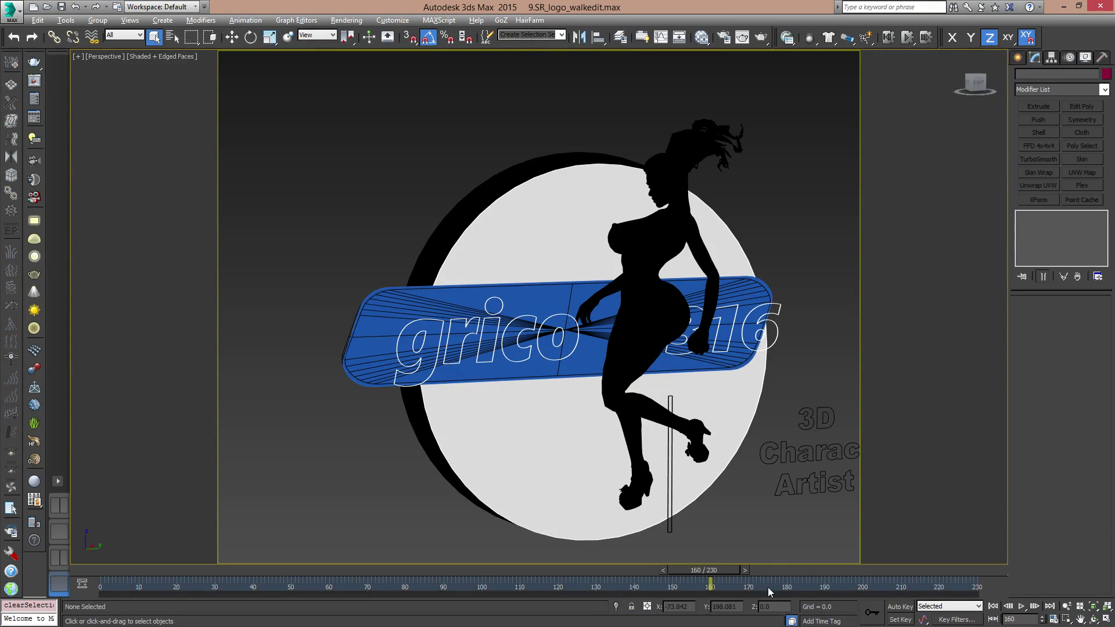
# - Examine the rounded end of the banner near the letter g by selecting the blue panel and its black outline
pyautogui.keyDown('alt'); pyautogui.moveTo(397, 351); pyautogui.dragTo(380, 349, button='middle'); pyautogui.keyUp('alt')
pyautogui.click(380, 349)
pyautogui.scroll(3, 375, 347)
pyautogui.scroll(2, 375, 346)
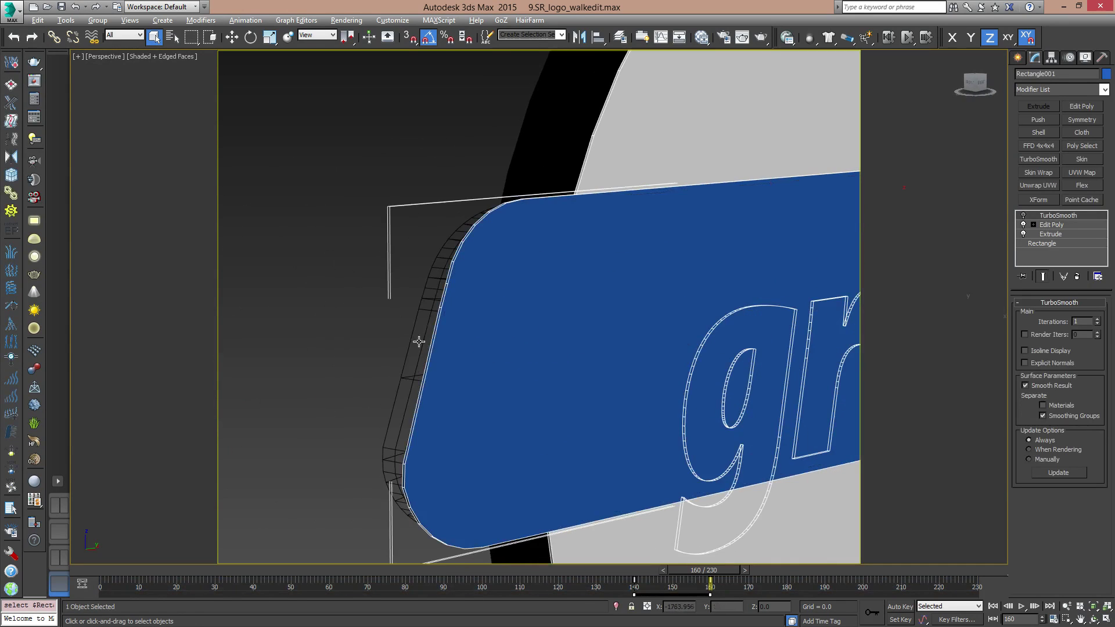
pyautogui.click(417, 310)
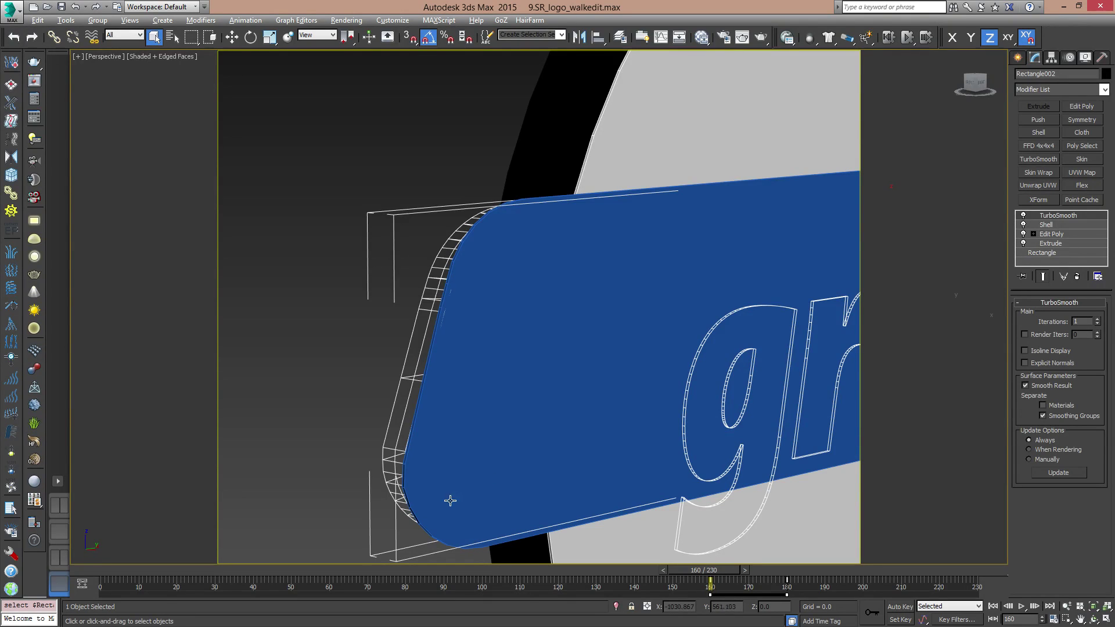
# - Scrub the animation to frame 192 and examine the black outline around the whole banner
pyautogui.moveTo(727, 571); pyautogui.dragTo(830, 584)
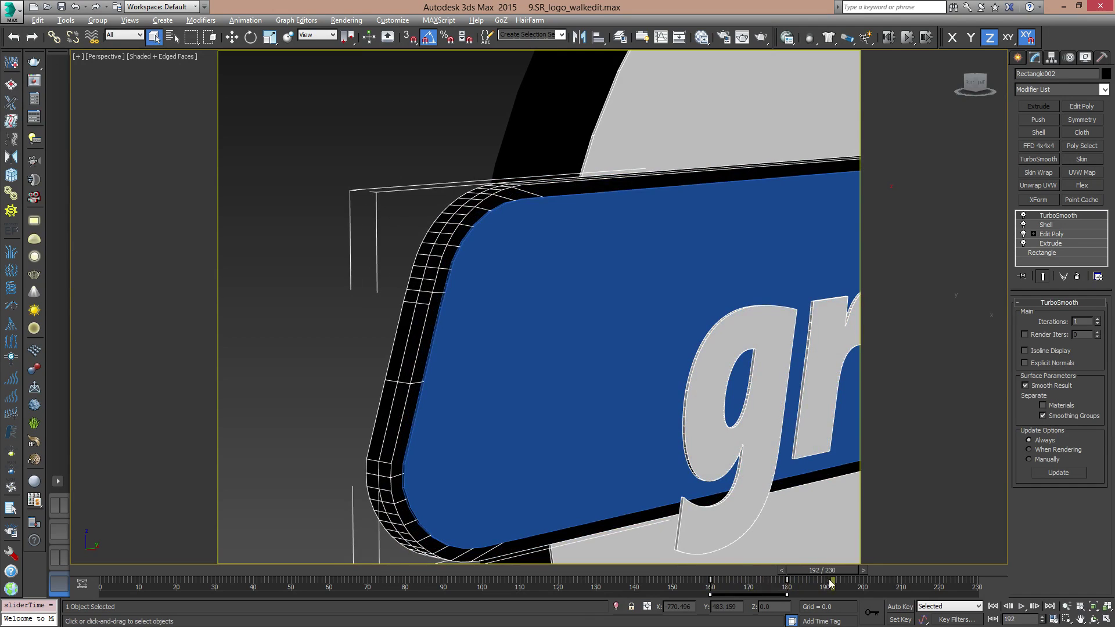
pyautogui.scroll(-3, 524, 340)
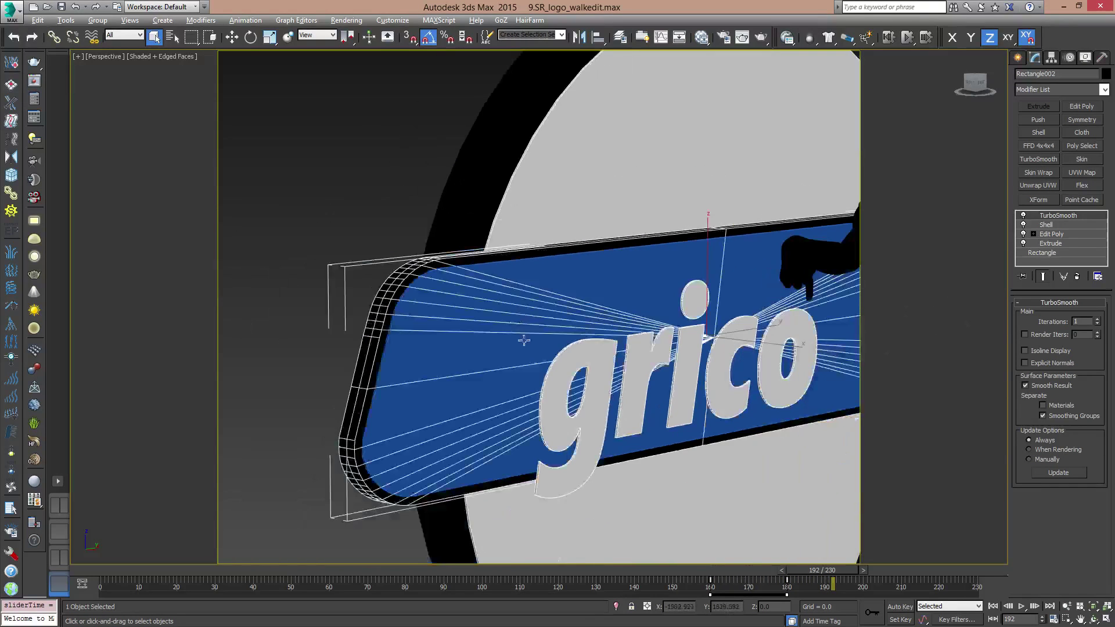
pyautogui.scroll(-8, 557, 443)
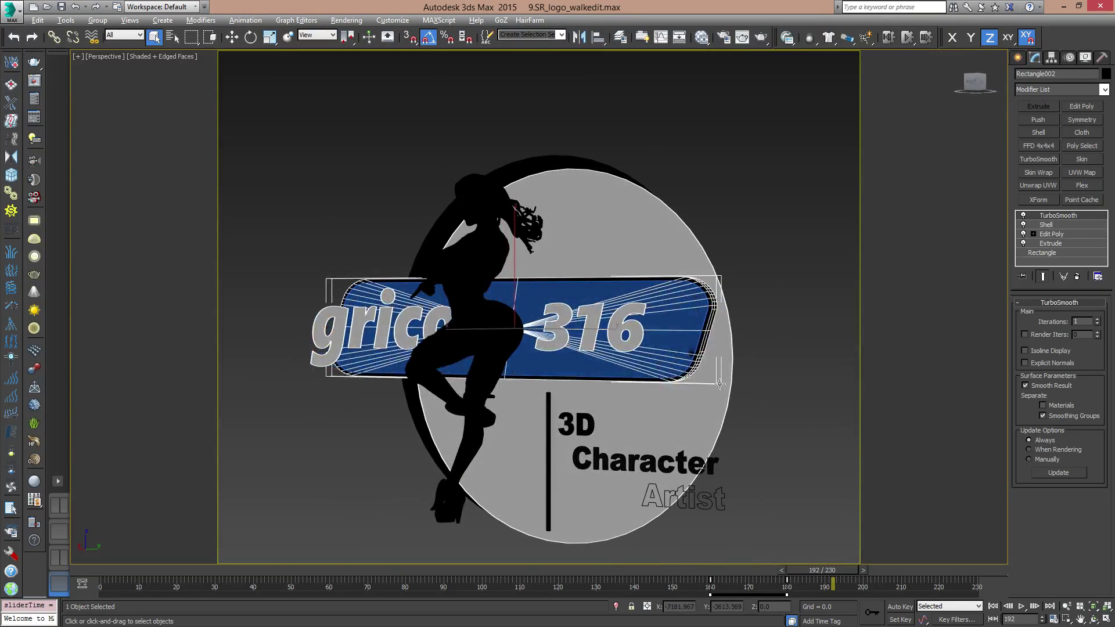
pyautogui.keyDown('alt'); pyautogui.moveTo(677, 370); pyautogui.dragTo(707, 372, button='middle'); pyautogui.keyUp('alt')
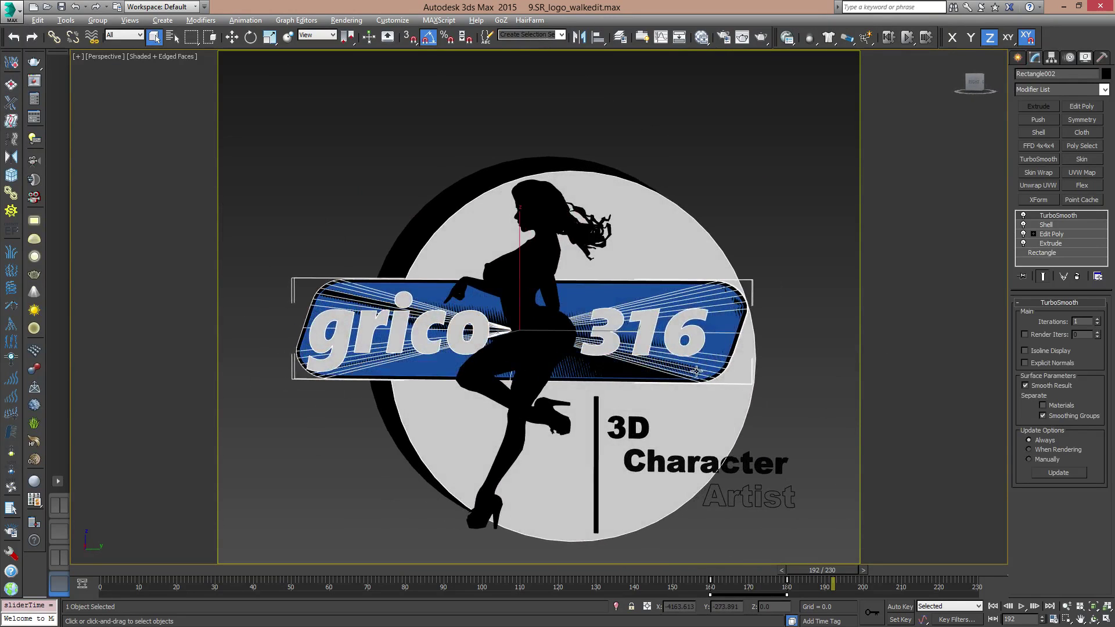
# - Switch the viewport to the Right view and frame the logo in it
pyautogui.press('f')
pyautogui.press('z')
pyautogui.moveTo(559, 297); pyautogui.dragTo(495, 342, button='middle')
pyautogui.scroll(-5, 594, 326)
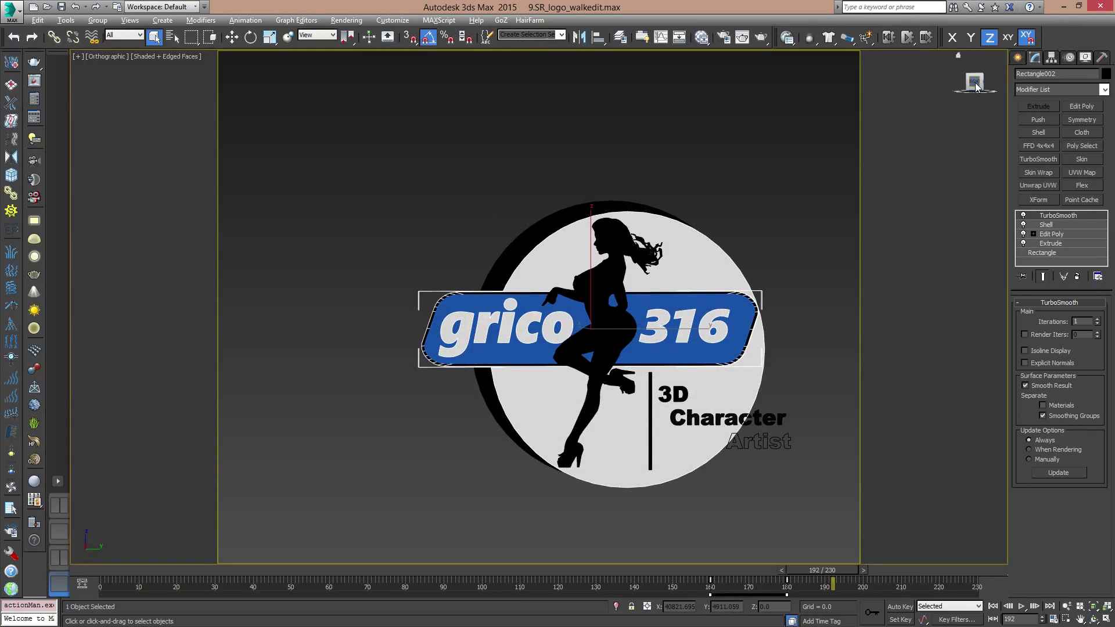
pyautogui.moveTo(719, 277); pyautogui.dragTo(646, 272, button='middle')
pyautogui.press('v')
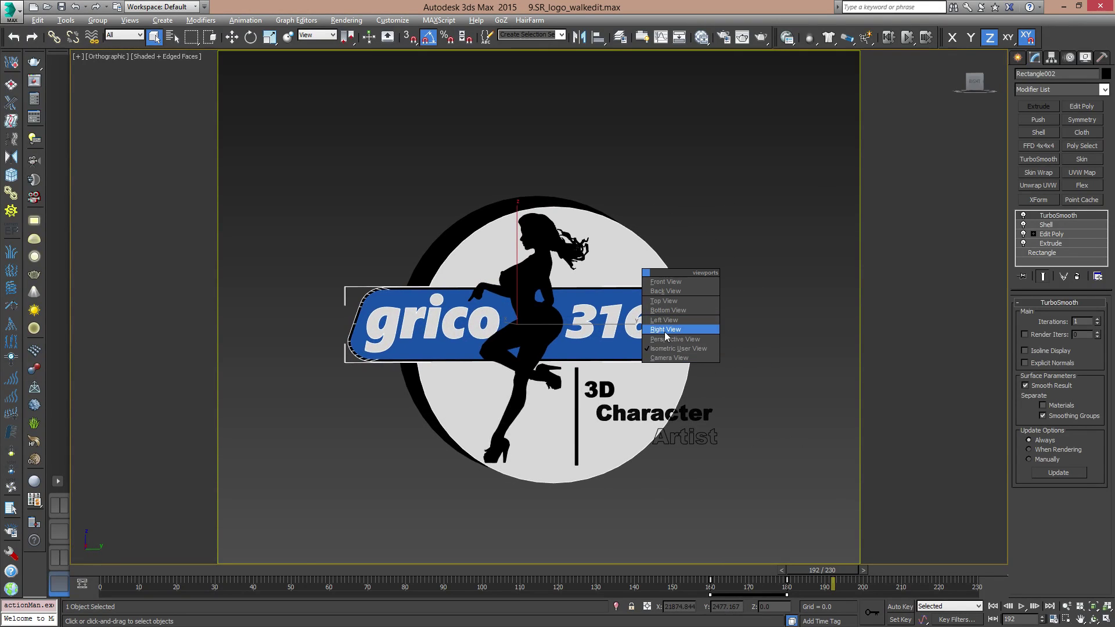
pyautogui.click(663, 331)
pyautogui.scroll(5, 592, 275)
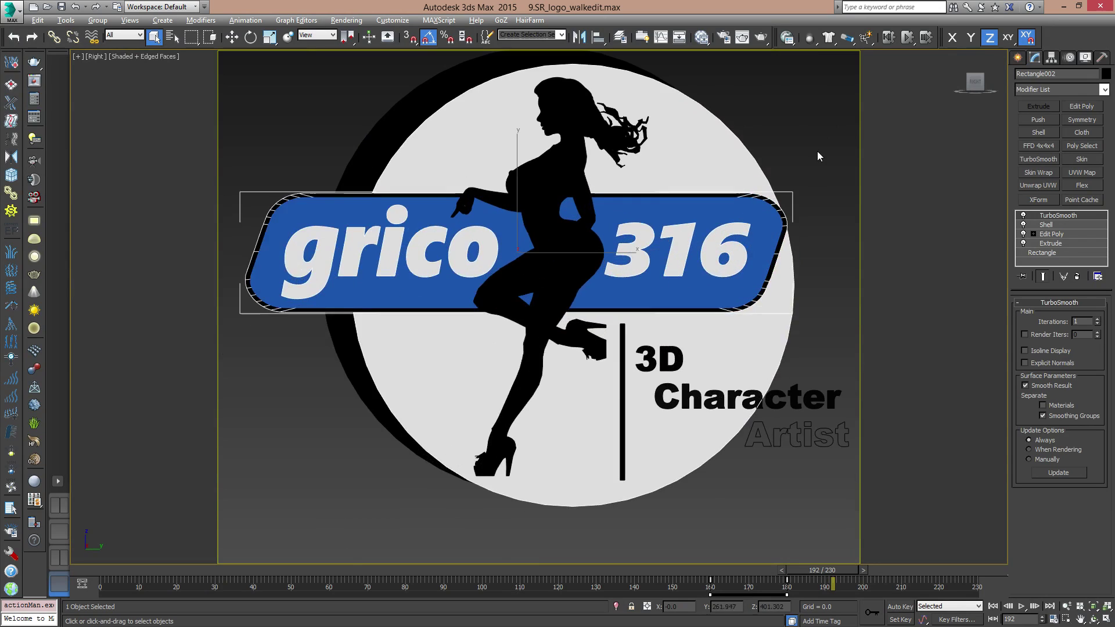
# - Select the grico text and scrub the animation to frame 229
pyautogui.click(836, 262)
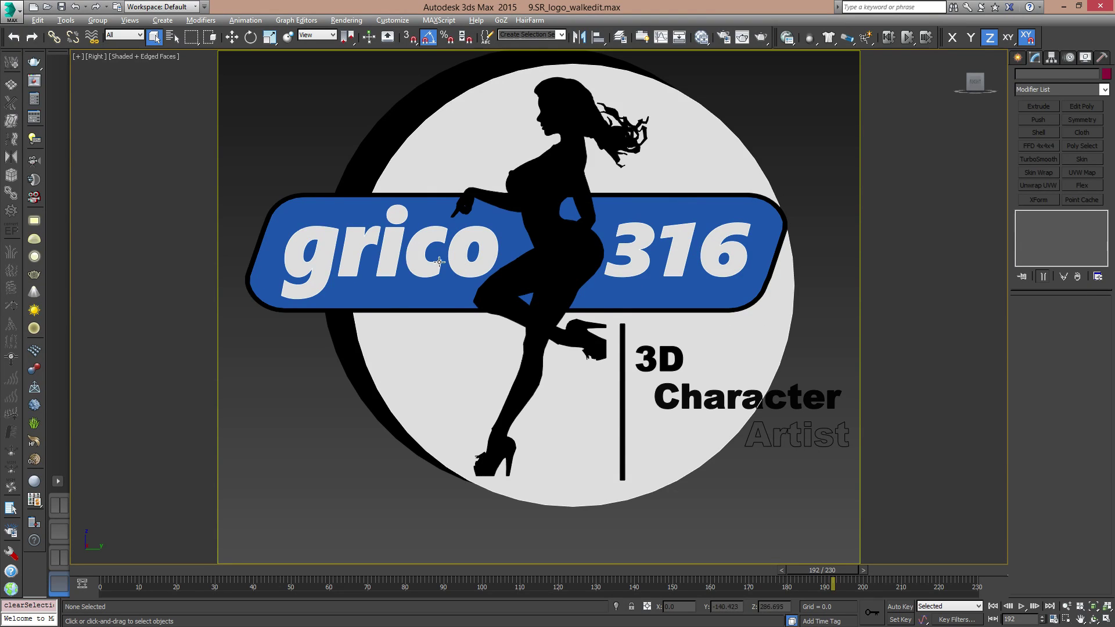
pyautogui.click(407, 257)
pyautogui.moveTo(741, 392); pyautogui.dragTo(669, 389, button='middle')
pyautogui.moveTo(340, 570); pyautogui.dragTo(848, 617)
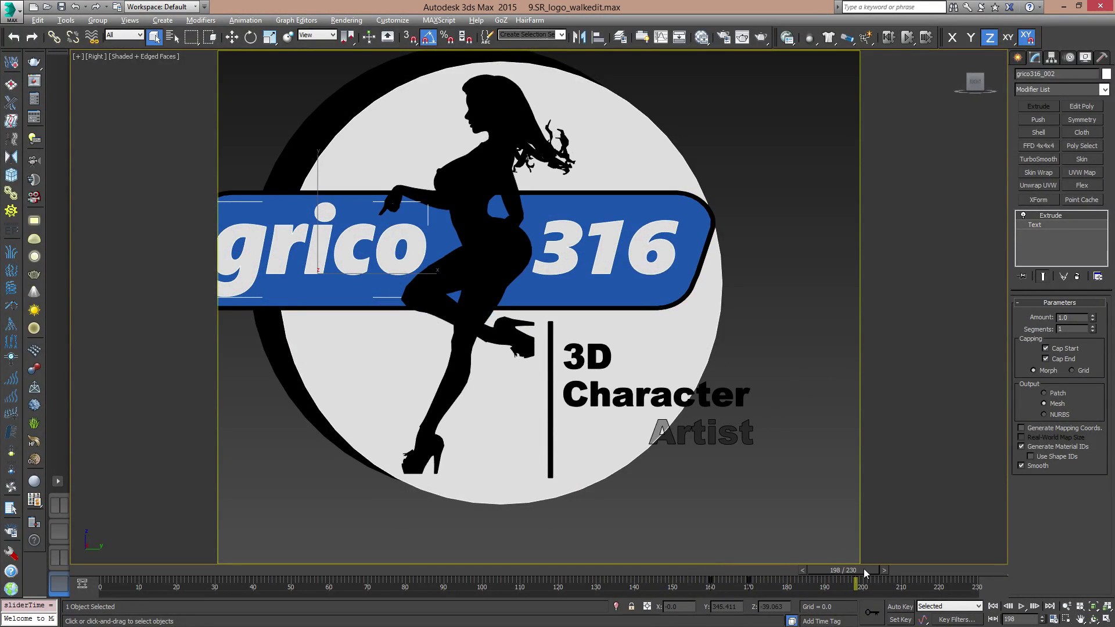
pyautogui.moveTo(864, 573); pyautogui.dragTo(973, 570)
# - Examine how the woman's silhouette is built by selecting her body and hair in an angled view
pyautogui.moveTo(543, 156); pyautogui.dragTo(610, 226, button='middle')
pyautogui.scroll(-2, 608, 227)
pyautogui.click(579, 186)
pyautogui.keyDown('alt'); pyautogui.moveTo(617, 300); pyautogui.dragTo(709, 326, button='middle'); pyautogui.keyUp('alt')
pyautogui.click(592, 238)
pyautogui.scroll(2, 618, 297)
pyautogui.keyDown('alt'); pyautogui.moveTo(619, 297); pyautogui.dragTo(589, 346, button='middle'); pyautogui.keyUp('alt')
pyautogui.click(588, 346)
pyautogui.click(609, 172)
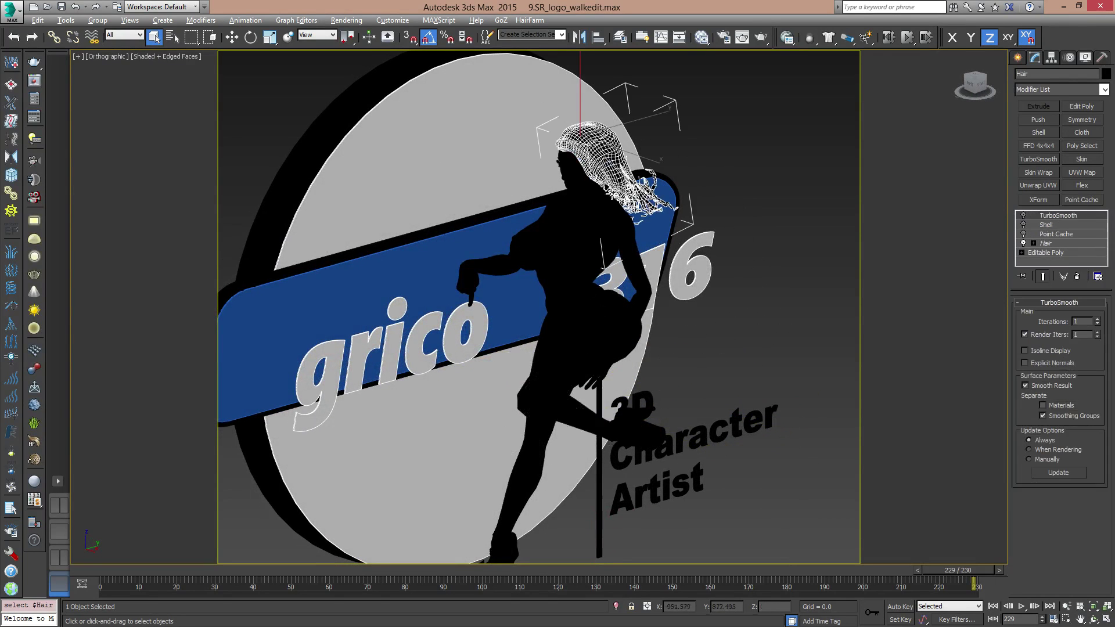
pyautogui.click(593, 233)
pyautogui.click(607, 175)
pyautogui.keyDown('alt'); pyautogui.moveTo(645, 325); pyautogui.dragTo(580, 313, button='middle'); pyautogui.keyUp('alt')
# - Select the grico text and the 316 text to examine their extrusion settings
pyautogui.click(481, 297)
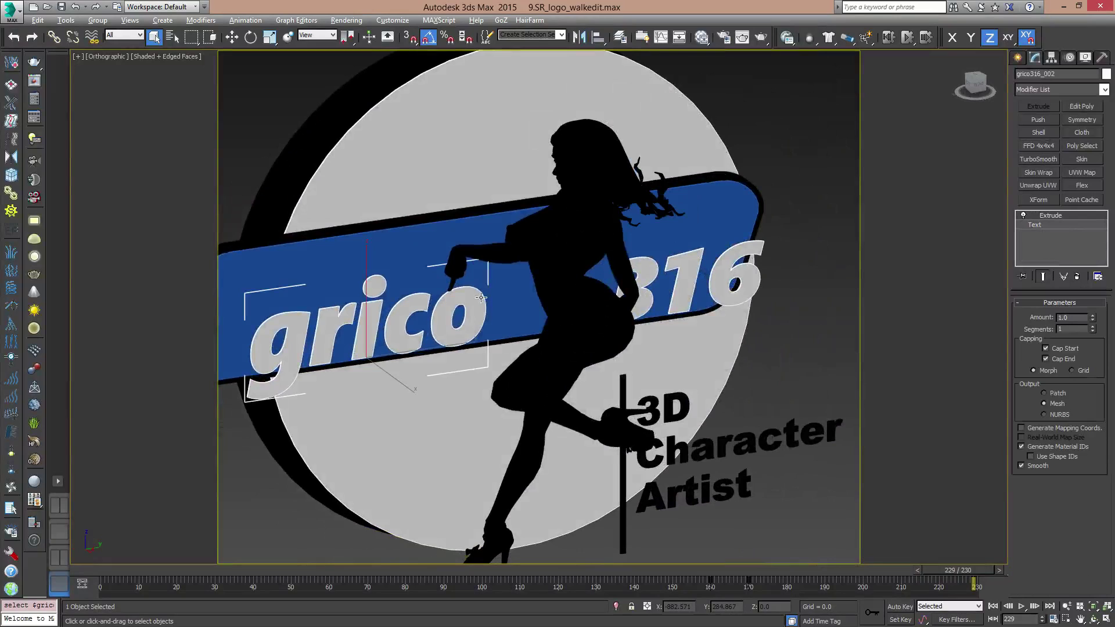
pyautogui.click(733, 310)
pyautogui.moveTo(554, 374); pyautogui.dragTo(538, 345, button='middle')
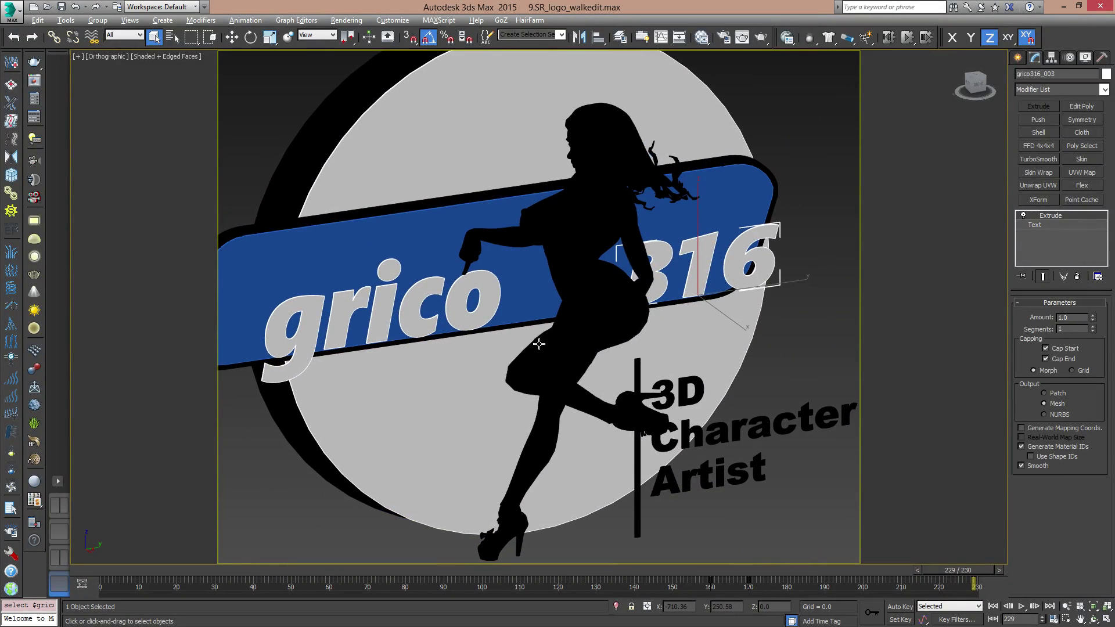
# - Inspect the Black Matte material in the Slate Material Editor, moving its node into empty space, and close the editor
pyautogui.press('m')
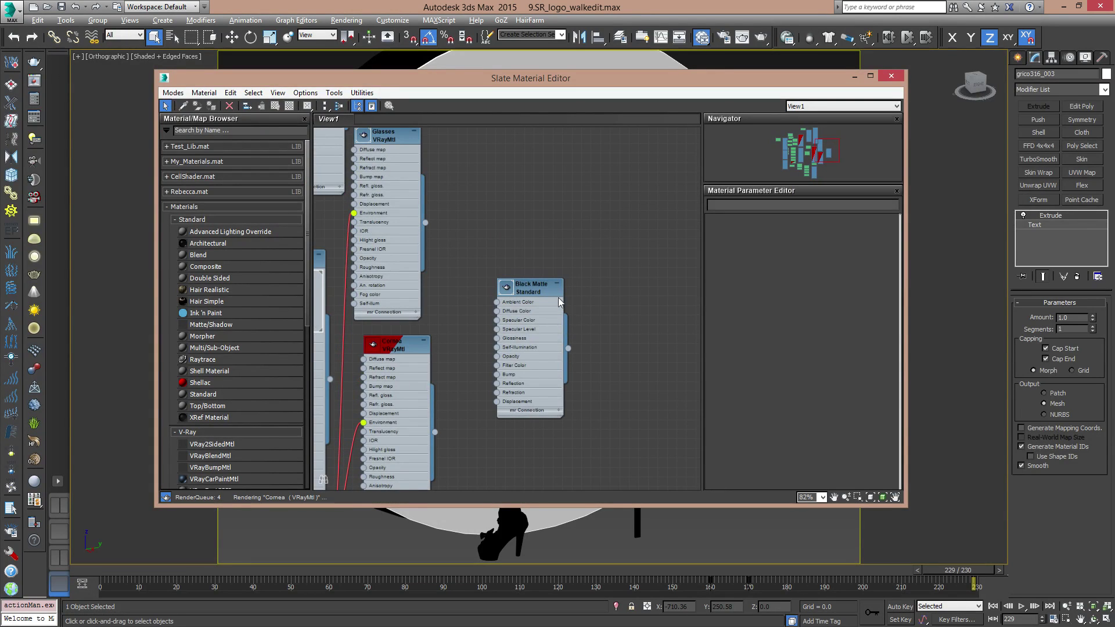
pyautogui.moveTo(558, 297); pyautogui.dragTo(448, 255, button='middle')
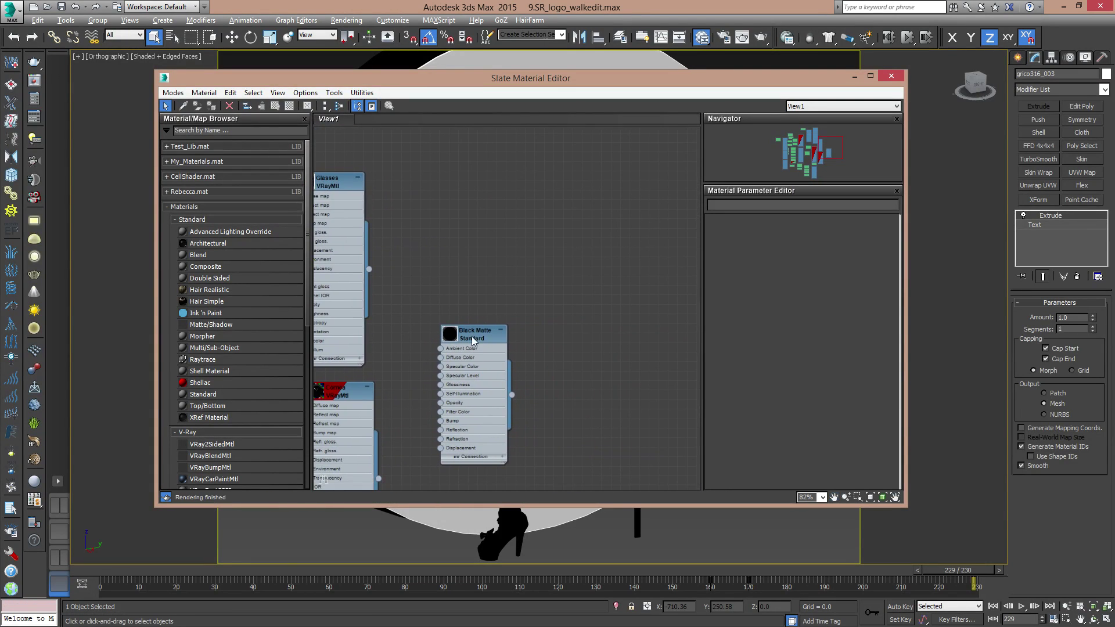
pyautogui.moveTo(485, 350); pyautogui.dragTo(557, 233)
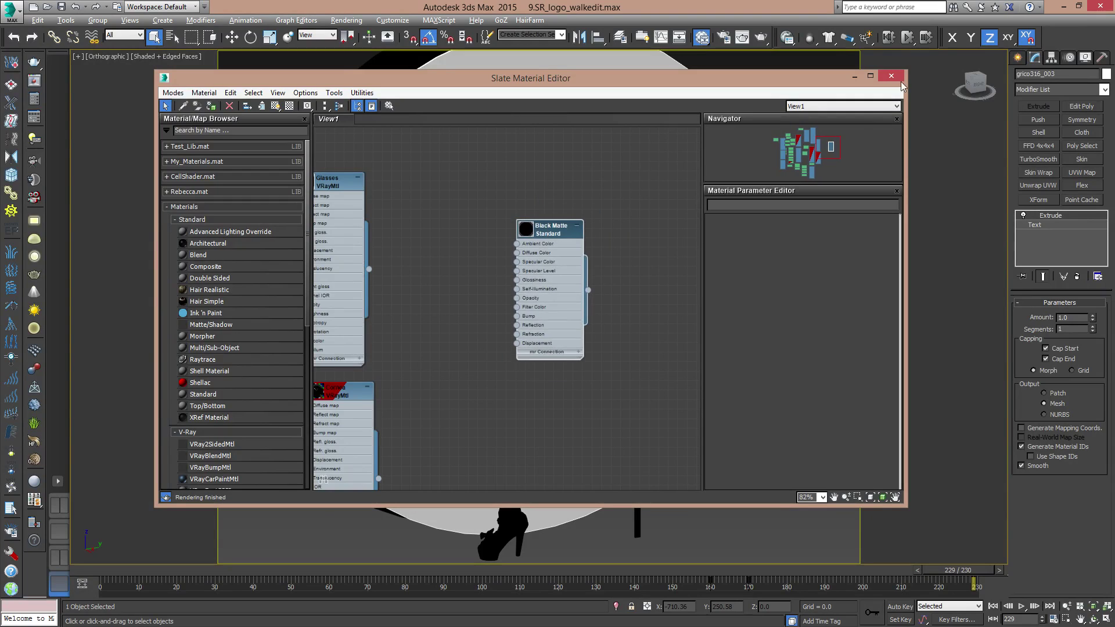
pyautogui.click(892, 76)
# - Frame the complete logo and try to check the scene's lights in the standard Light Lister
pyautogui.scroll(-6, 540, 278)
pyautogui.scroll(5, 540, 279)
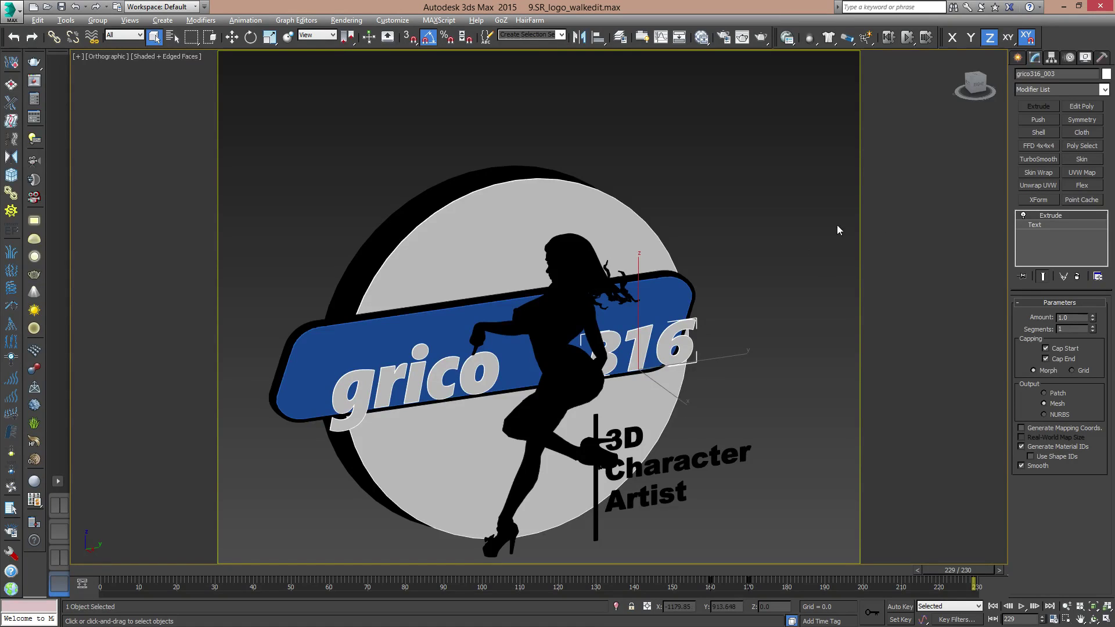
pyautogui.moveTo(836, 229); pyautogui.dragTo(798, 184, button='middle')
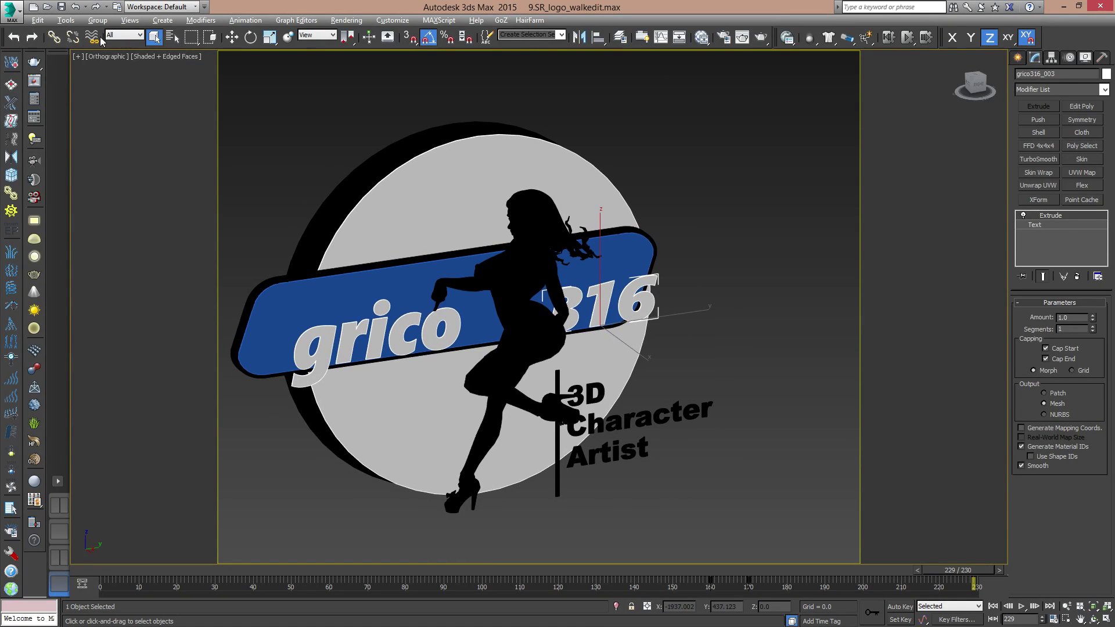
pyautogui.click(66, 20)
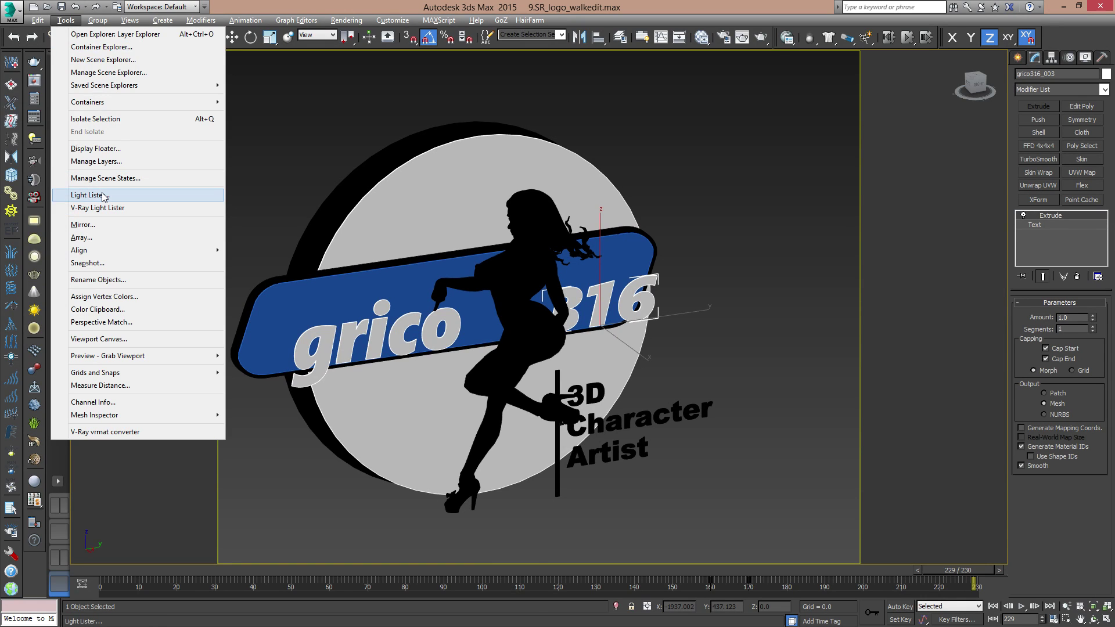
pyautogui.click(104, 196)
pyautogui.click(521, 317)
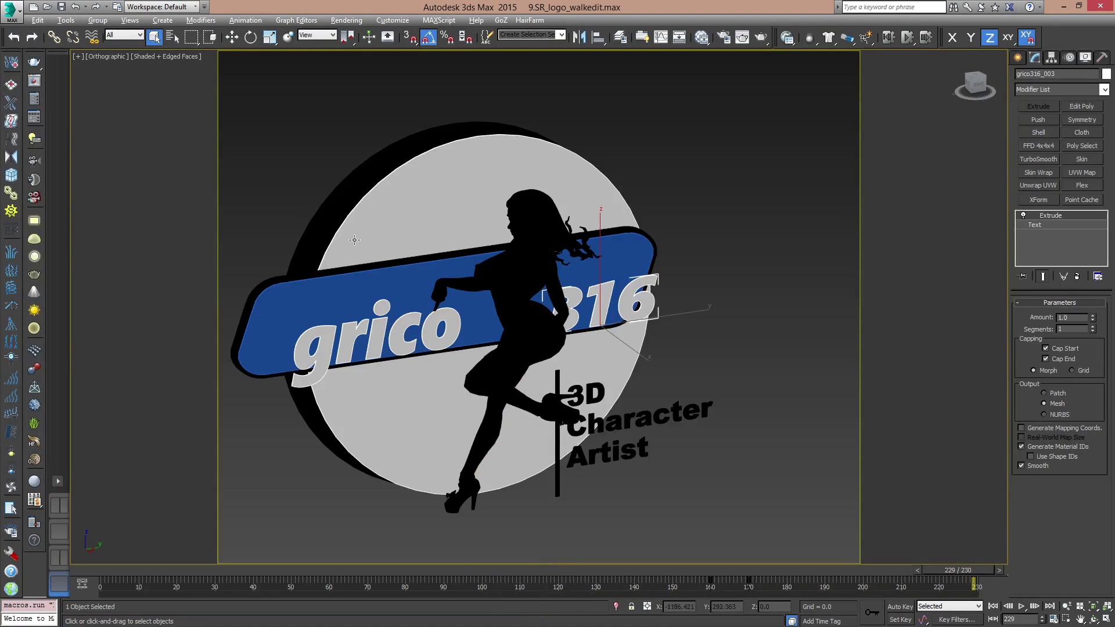
# - Inspect the scene's ambient light in the V-Ray Light Lister, clear the selection, and close the lister
pyautogui.click(39, 140)
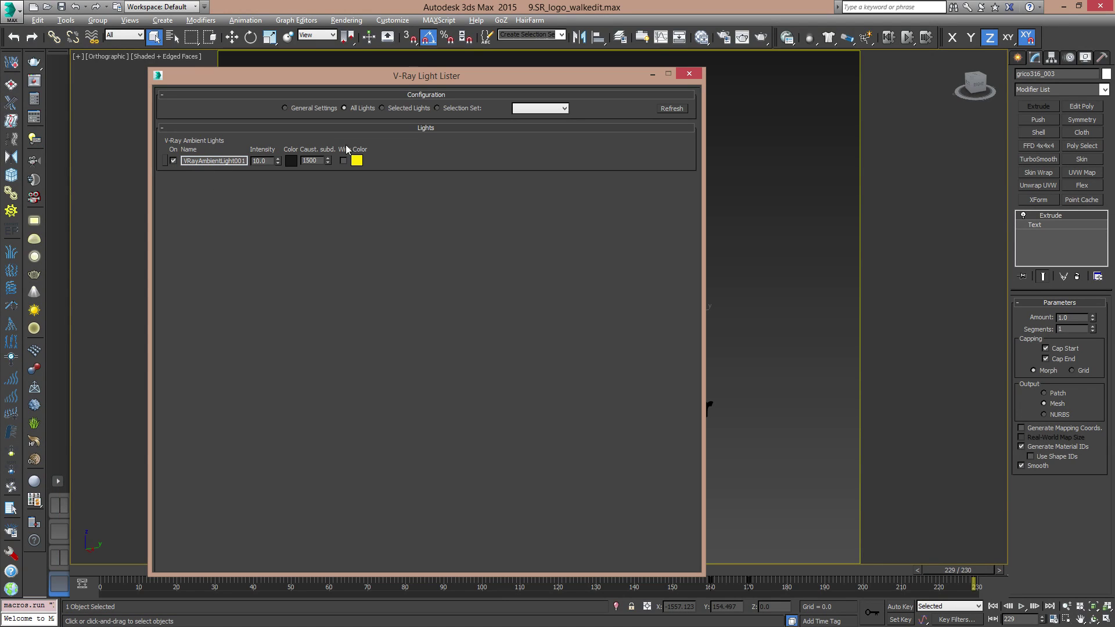
pyautogui.click(166, 161)
pyautogui.hotkey('ctrl', 'd')
pyautogui.click(688, 73)
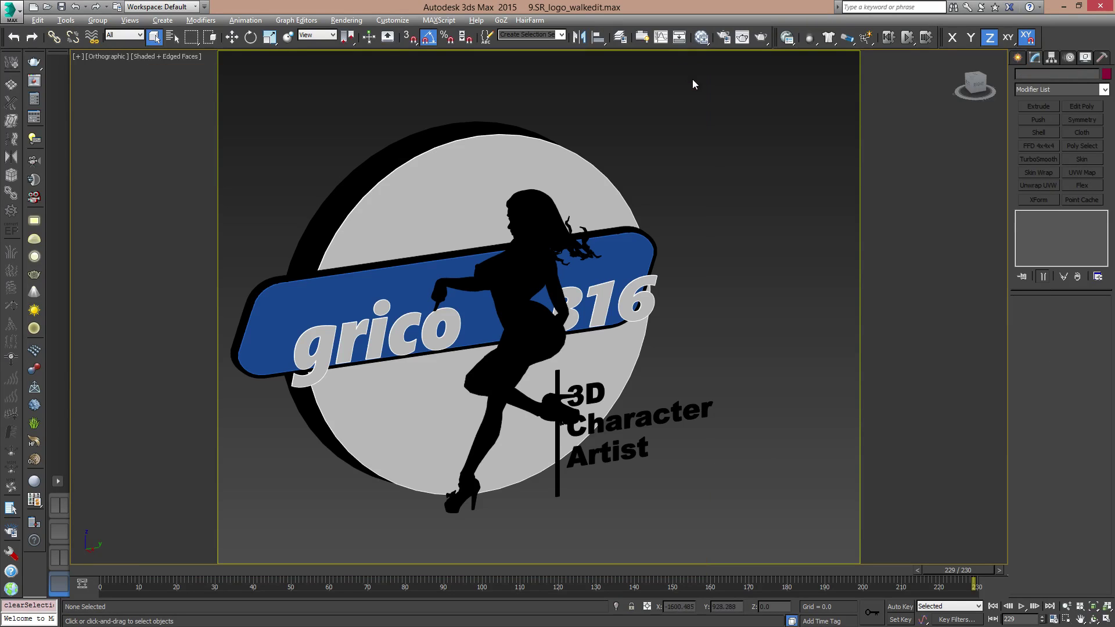
pyautogui.scroll(-5, 627, 346)
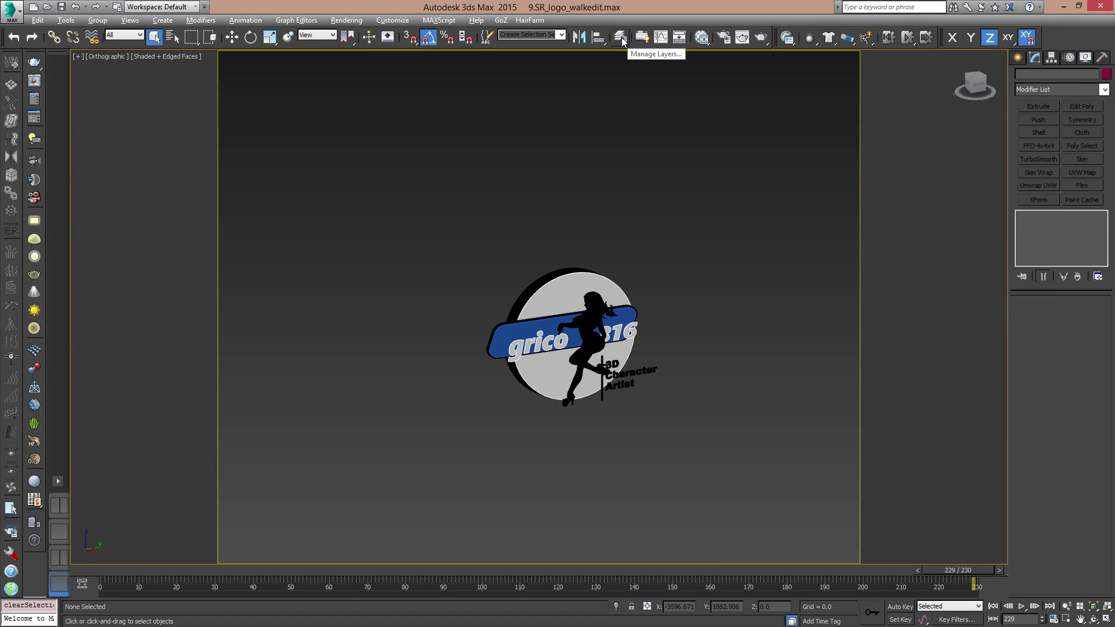
pyautogui.scroll(4, 616, 317)
pyautogui.moveTo(637, 356); pyautogui.dragTo(633, 293, button='middle')
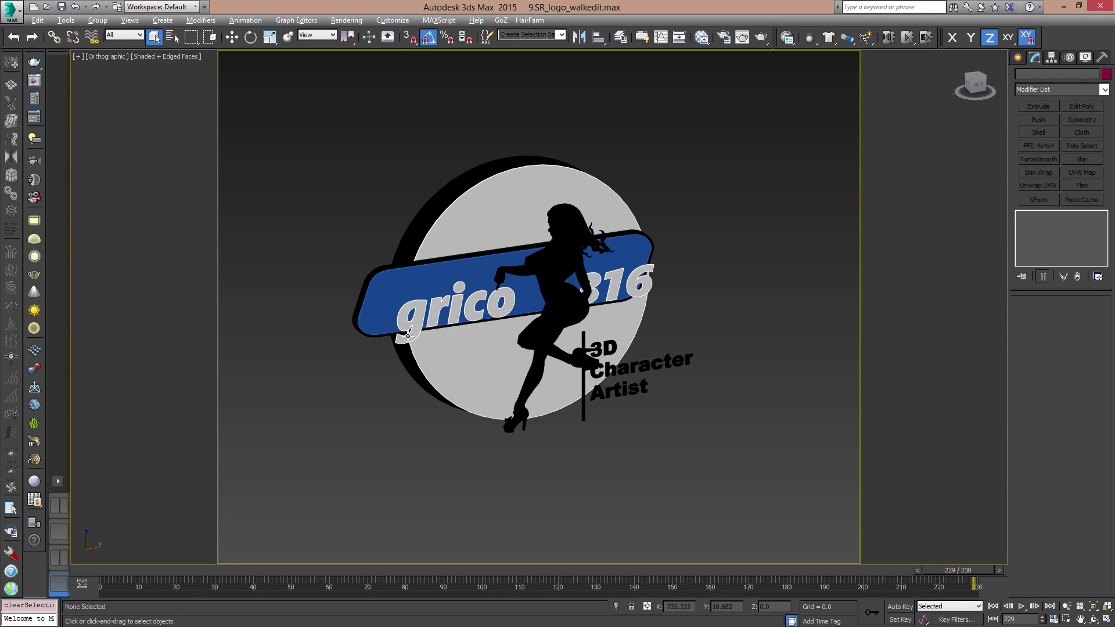
pyautogui.scroll(4, 571, 340)
pyautogui.scroll(-2, 572, 341)
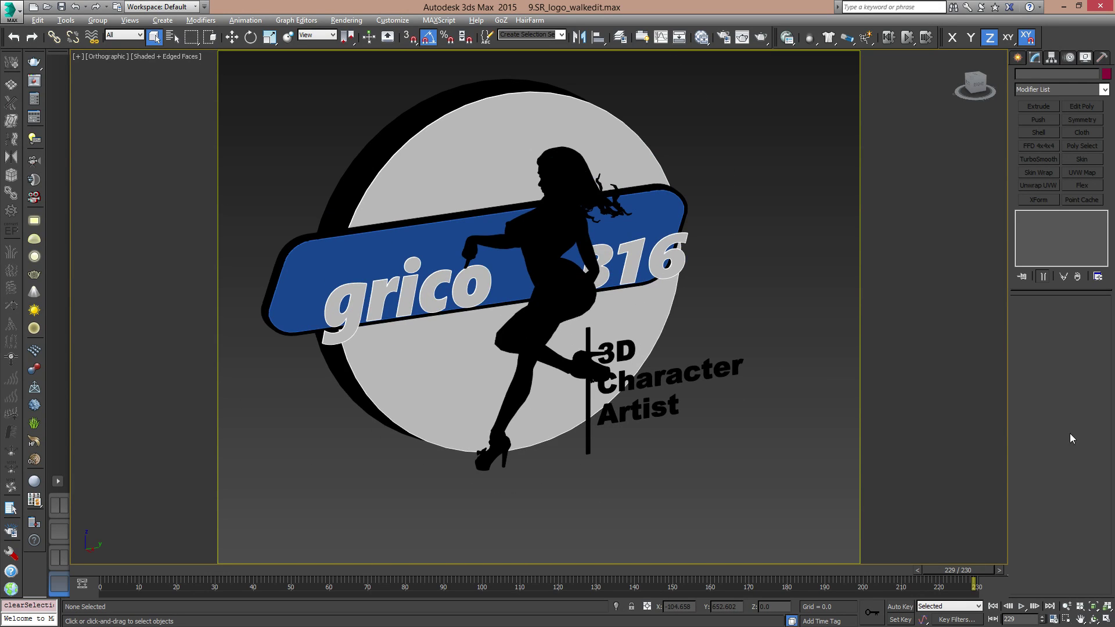
# - Switch to the Logo renders folder in File Explorer, view Eclipse.png at full size, and close the image
pyautogui.hotkey('alt', 'Tab')
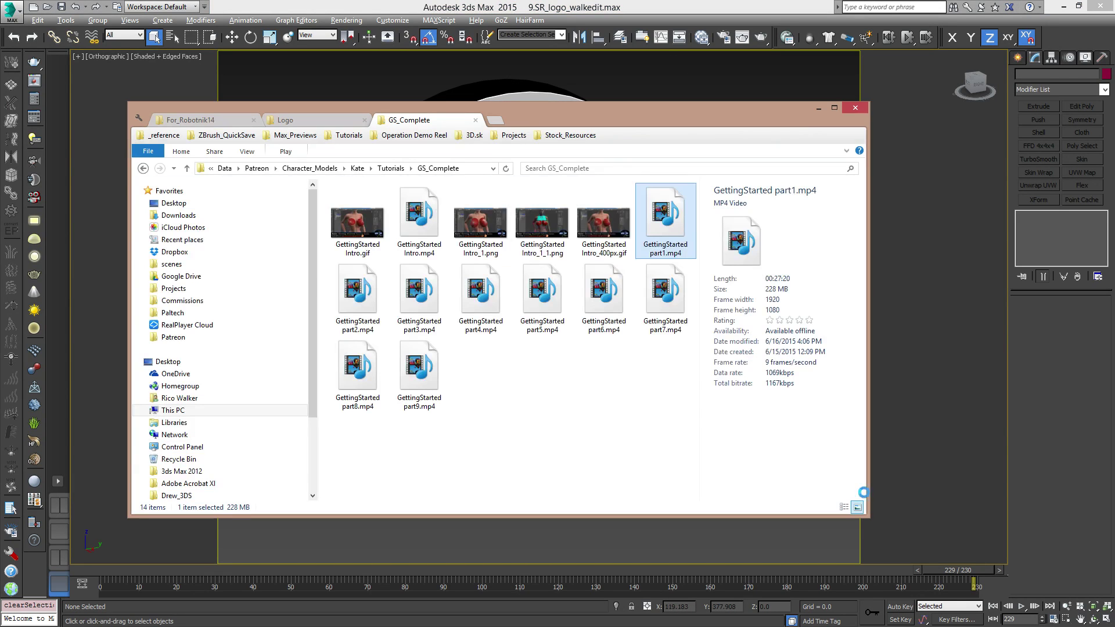
pyautogui.click(344, 127)
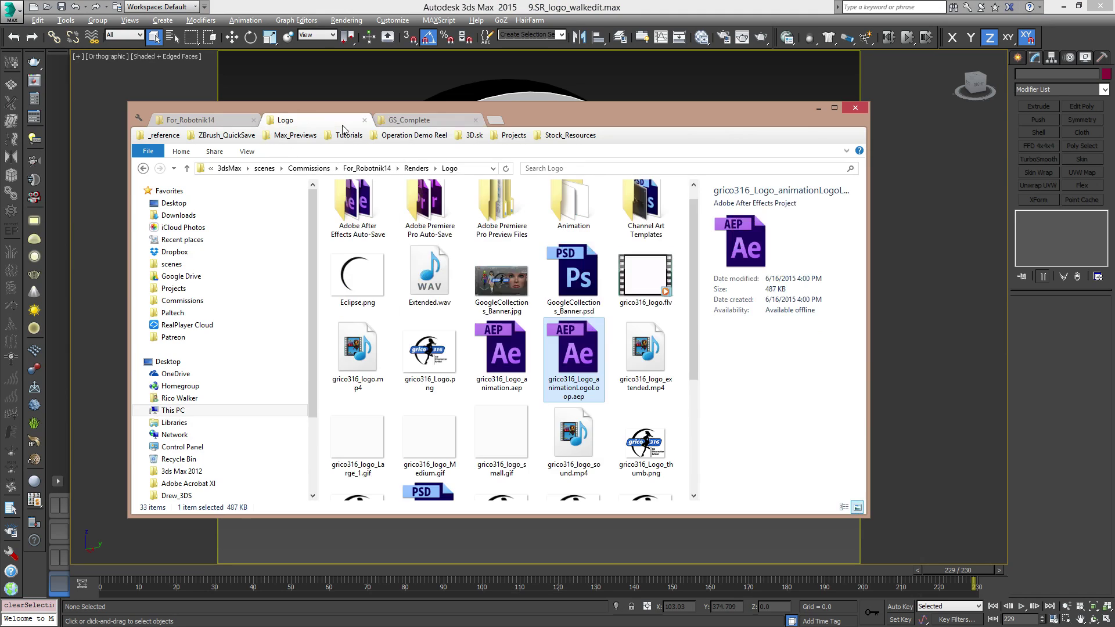
pyautogui.click(364, 278)
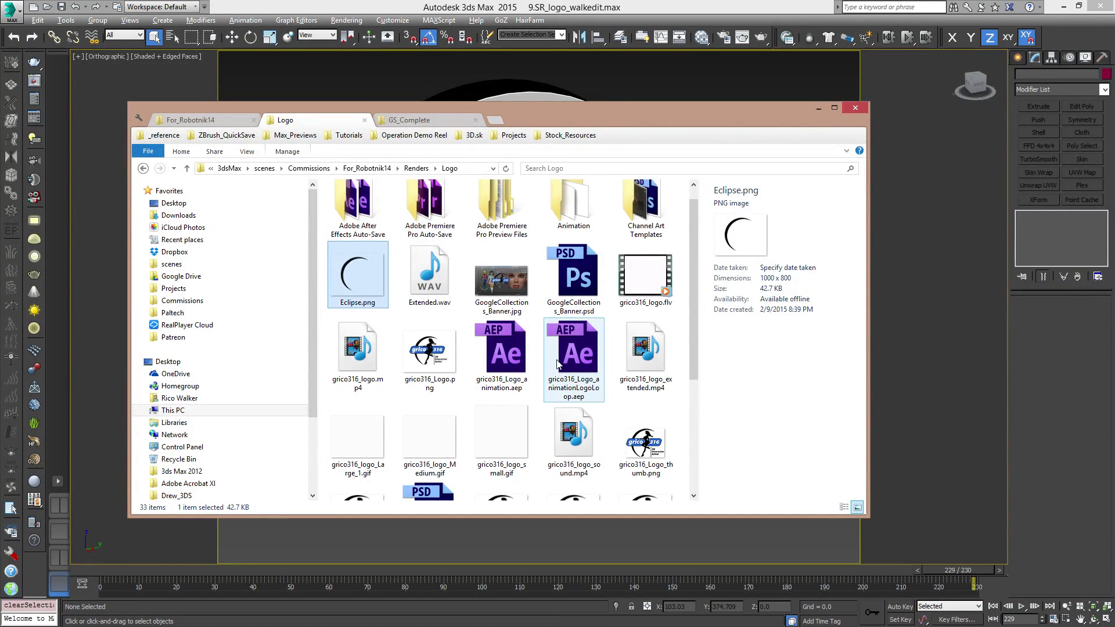
pyautogui.doubleClick(367, 284)
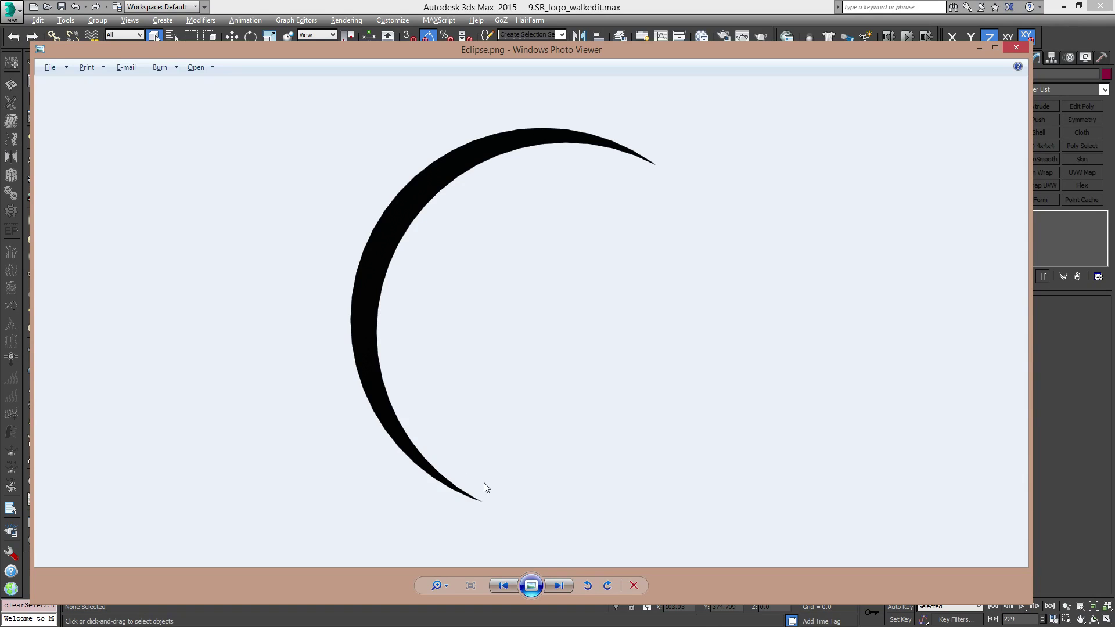
pyautogui.click(1022, 50)
# - View the logo part images Silhouette.png and Rectangle.png from the Logo folder, closing each one
pyautogui.scroll(-3, 645, 441)
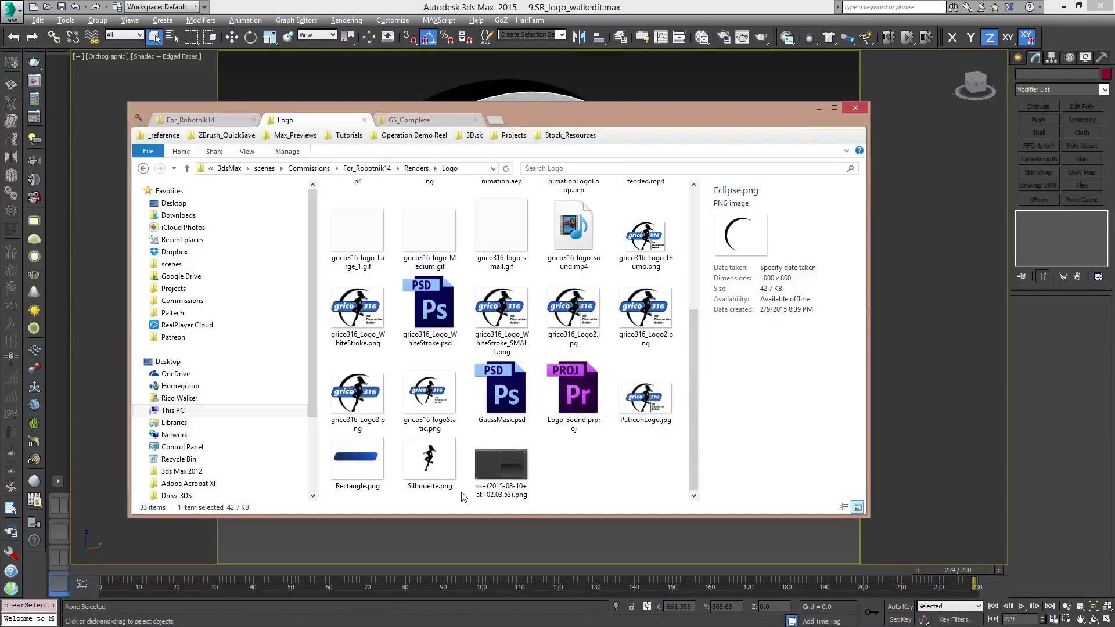
pyautogui.click(427, 459)
pyautogui.doubleClick(427, 459)
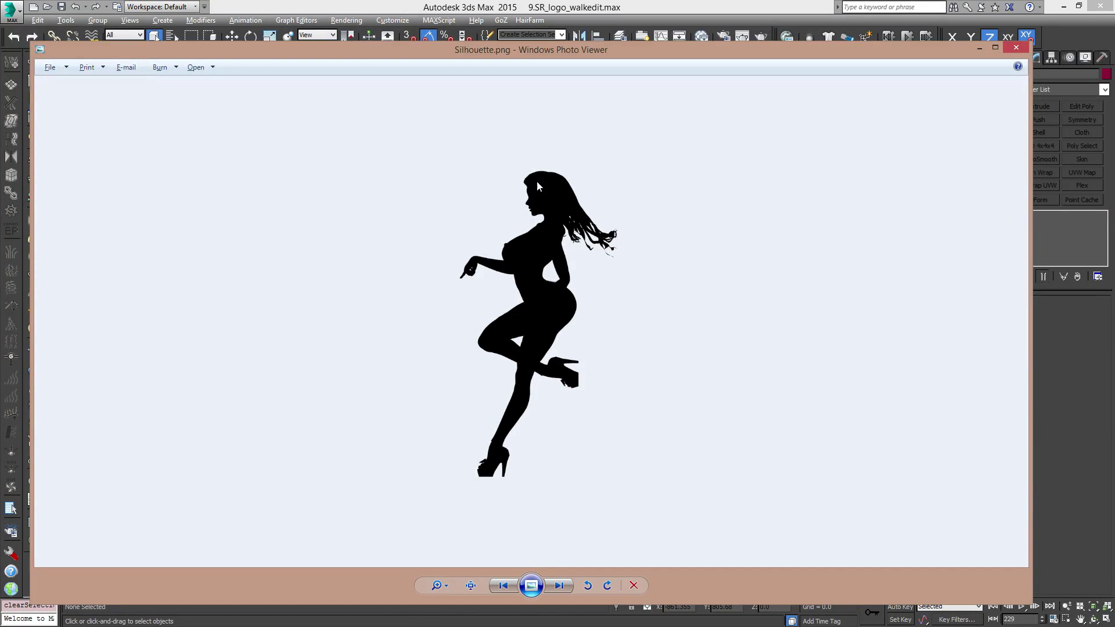
pyautogui.click(1016, 48)
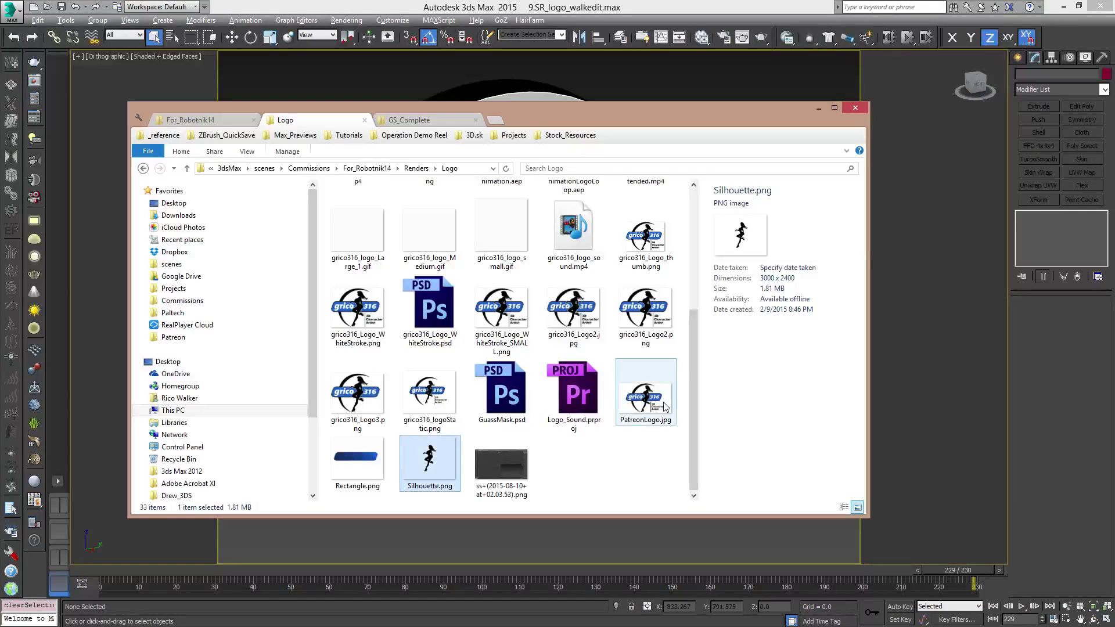
pyautogui.click(366, 468)
pyautogui.doubleClick(366, 468)
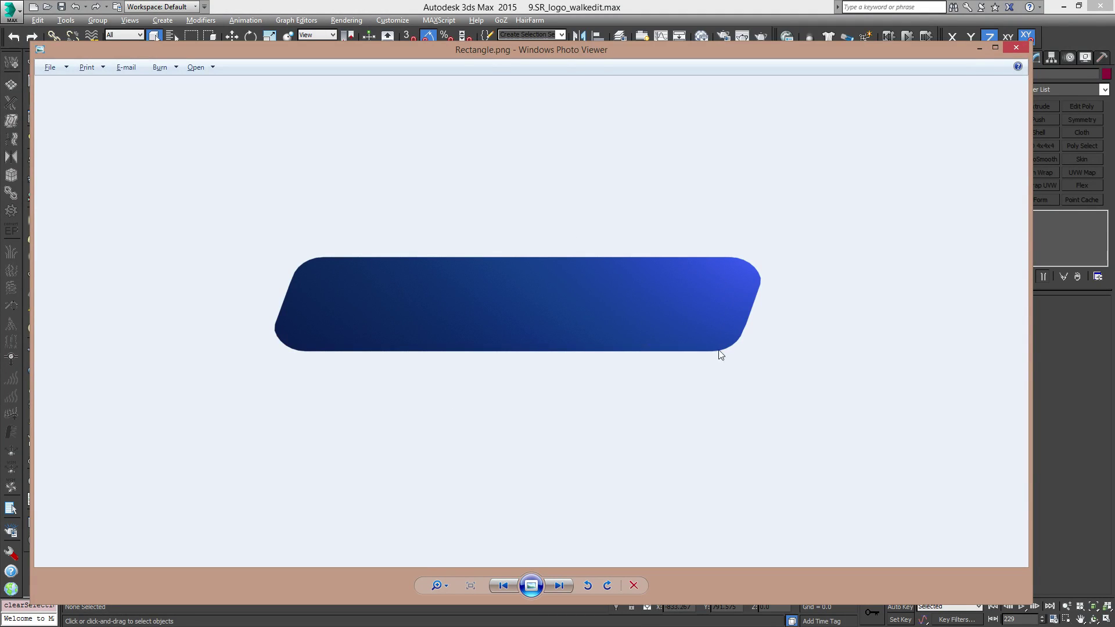
pyautogui.click(1016, 50)
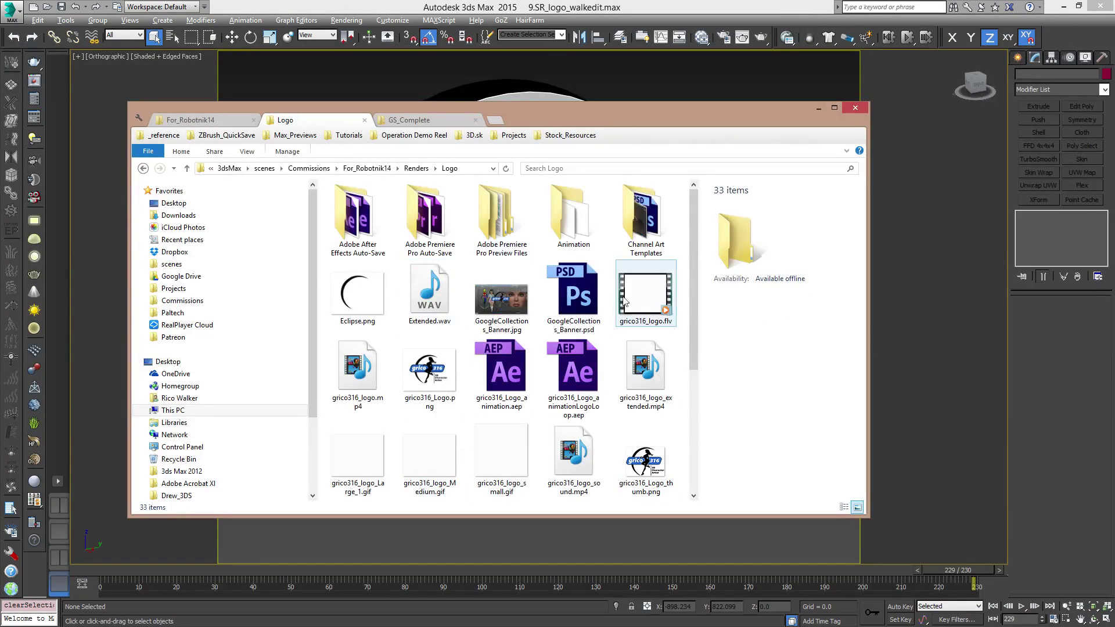
# - View the assembled logo images grico316_Logo_thumb.png and PatreonLogo.jpg, closing each one
pyautogui.scroll(-3, 644, 290)
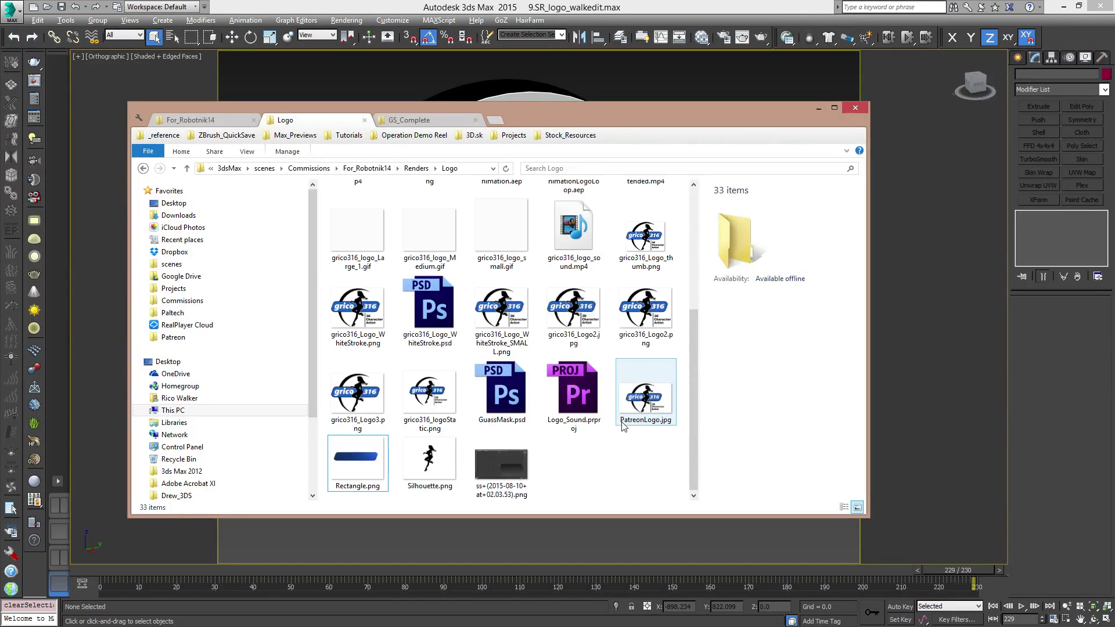
pyautogui.doubleClick(657, 244)
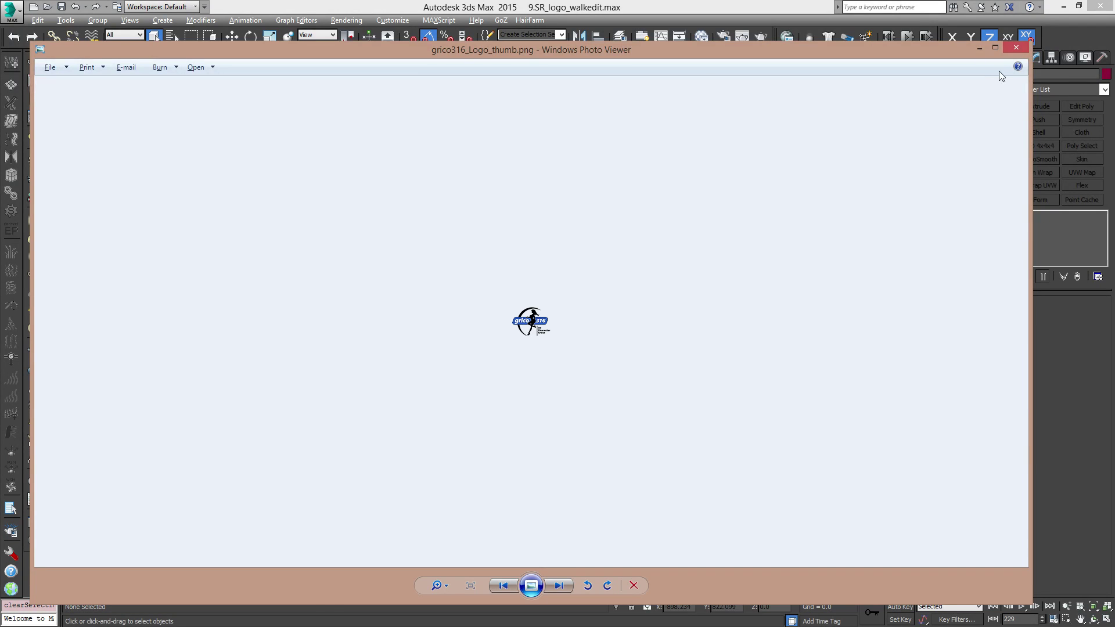
pyautogui.click(1015, 48)
pyautogui.doubleClick(660, 388)
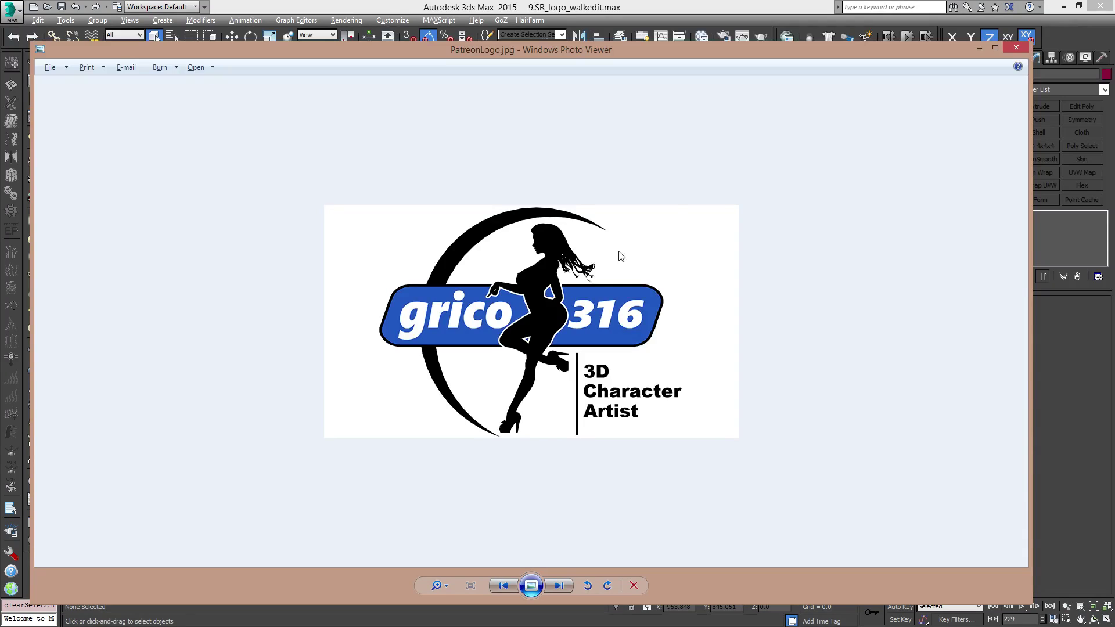
pyautogui.click(1015, 47)
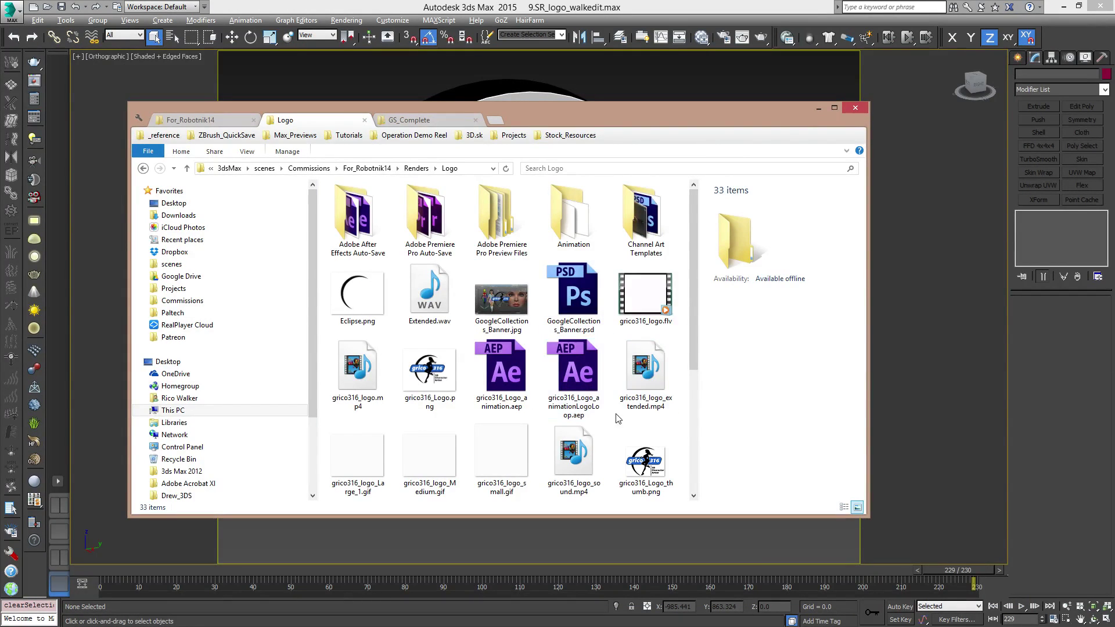
# - Check the file details of grico316_Logo.png and grico316_Logo2.jpg, play the grico316_logo_sound.mp4 animation, and close the player
pyautogui.click(432, 375)
pyautogui.scroll(-3, 580, 371)
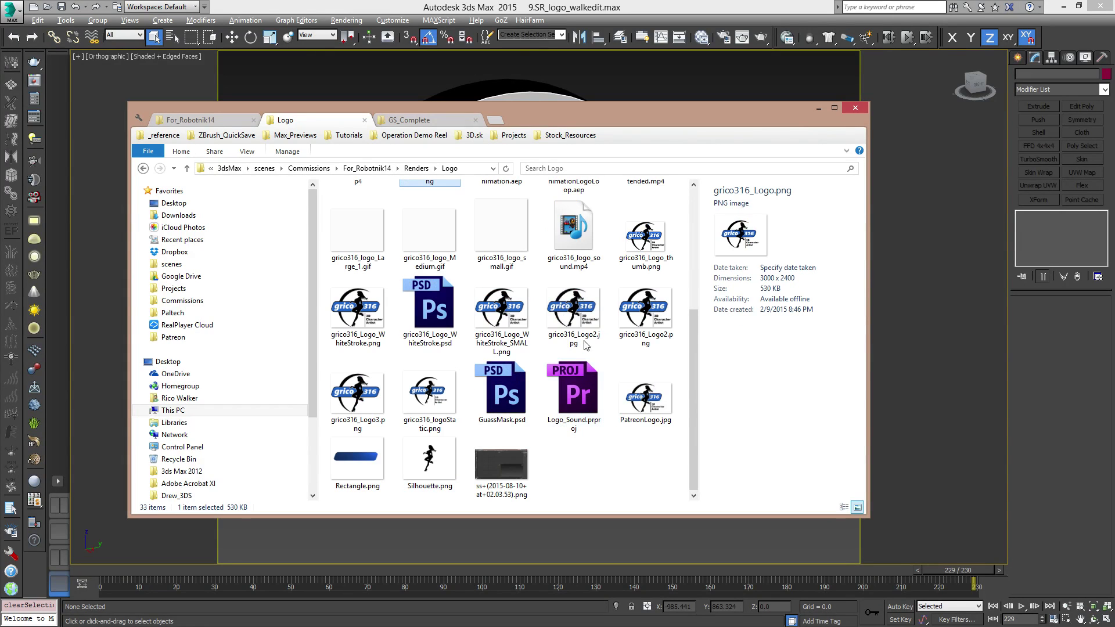
pyautogui.click(588, 317)
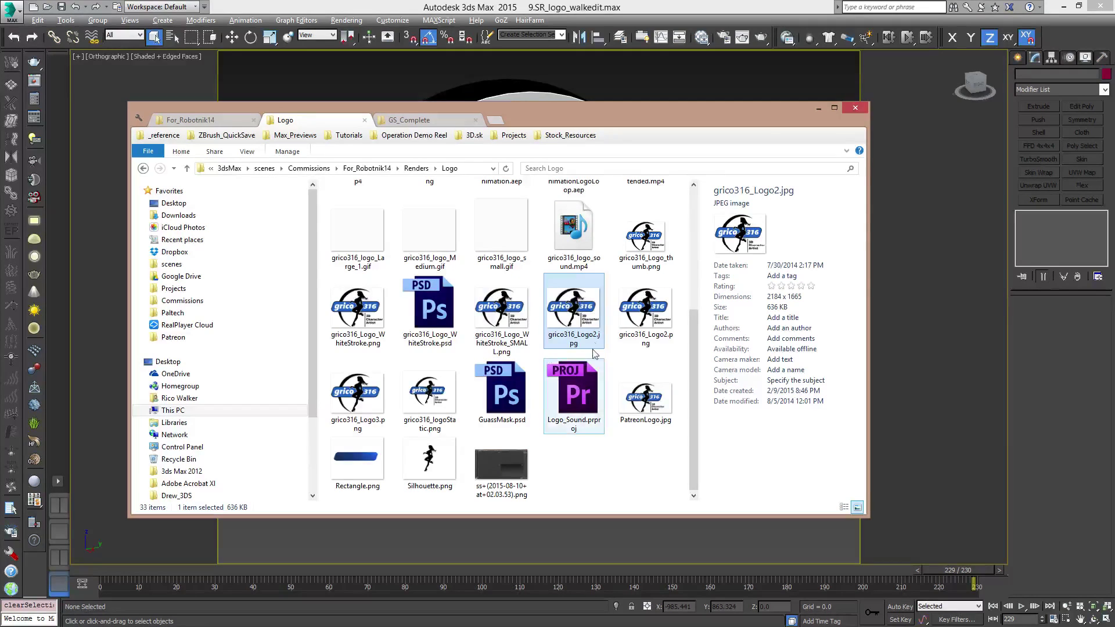
pyautogui.doubleClick(583, 249)
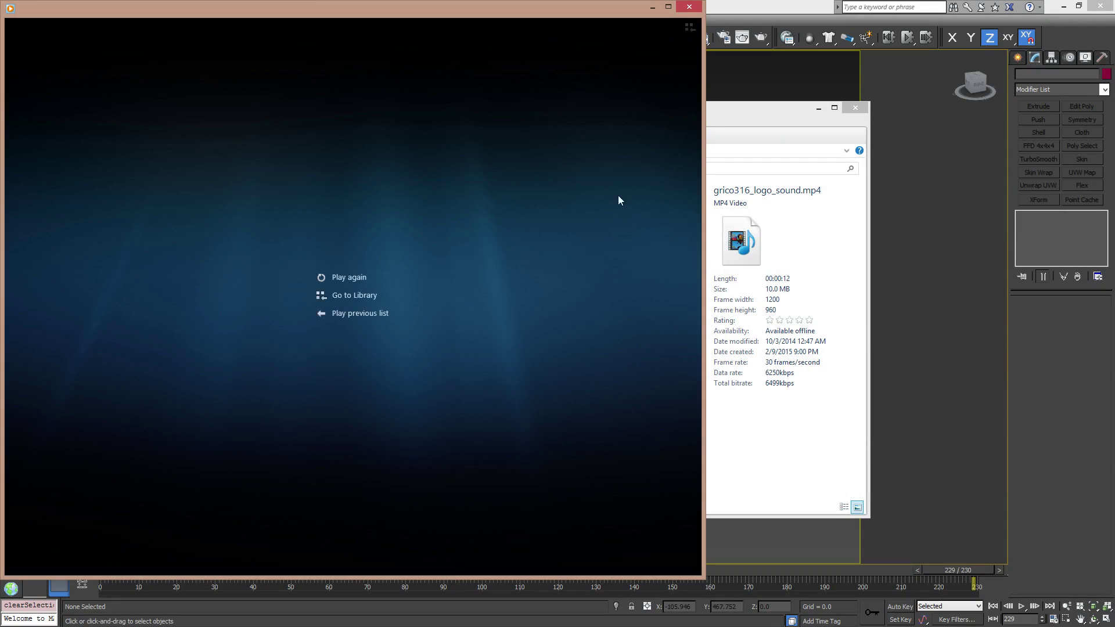
pyautogui.click(692, 8)
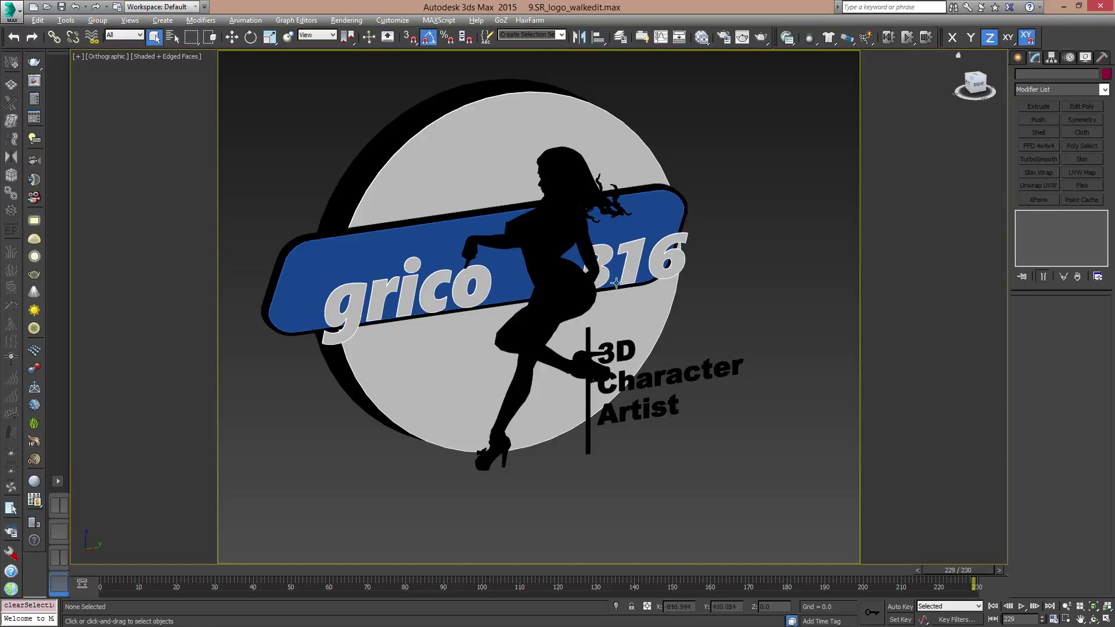
# - Select the 316 text in the 3ds Max scene and orbit around it to see the logo from the front
pyautogui.moveTo(828, 397); pyautogui.dragTo(615, 362, button='middle')
pyautogui.click(565, 328)
pyautogui.keyDown('alt'); pyautogui.moveTo(565, 328); pyautogui.dragTo(682, 355, button='middle'); pyautogui.keyUp('alt')
pyautogui.moveTo(766, 405); pyautogui.dragTo(748, 412, button='middle')
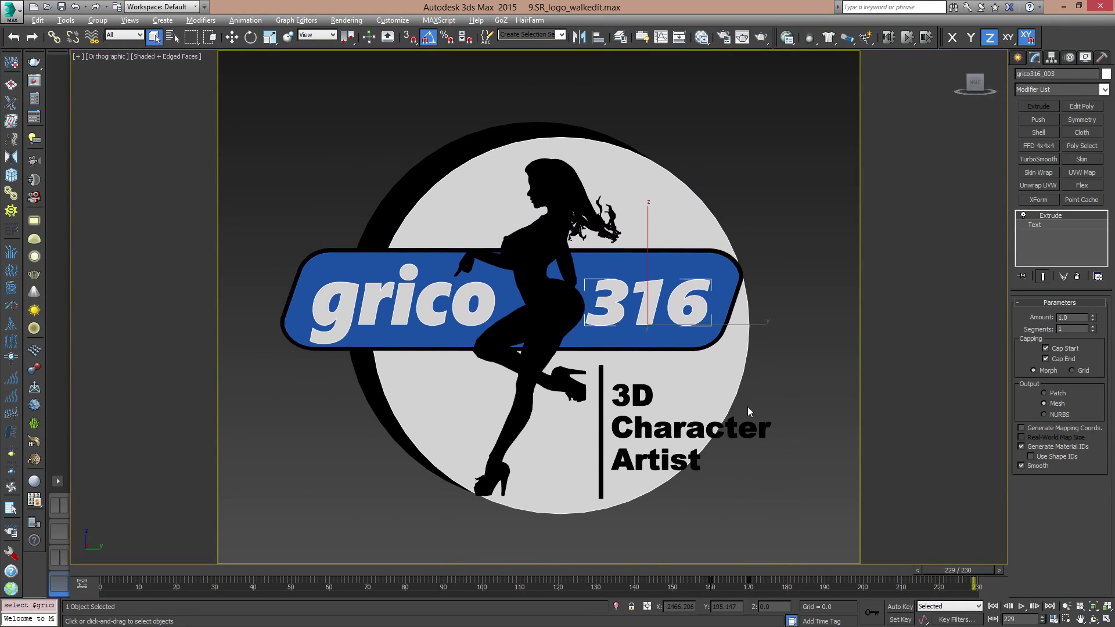